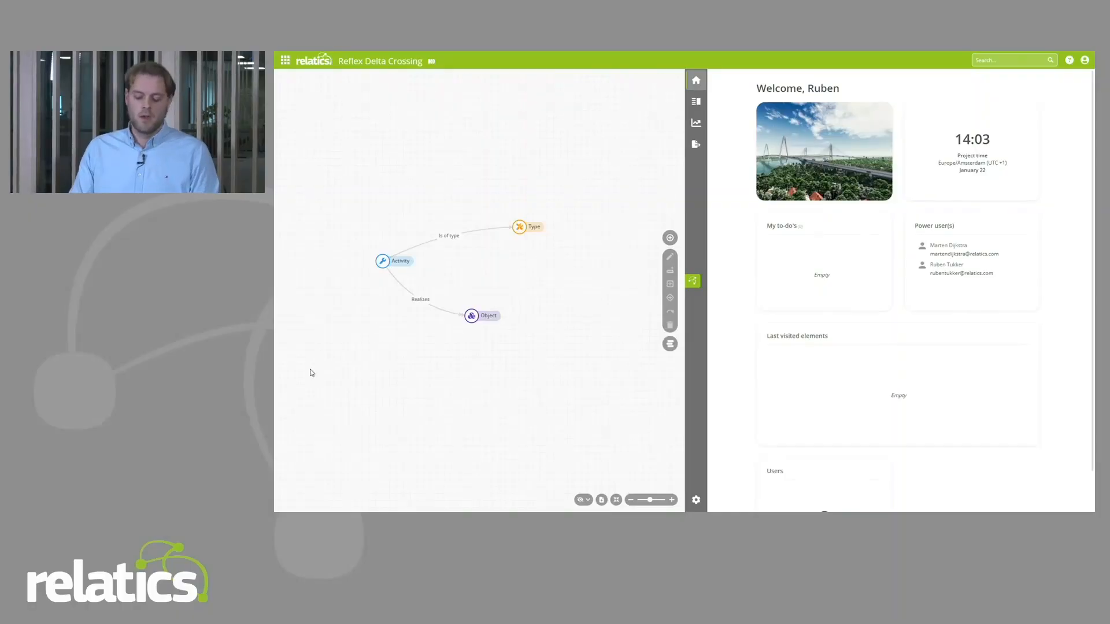
Step: Open the elements overview and review the Objects, Types and Activities lists alongside the model diagram
click(695, 104)
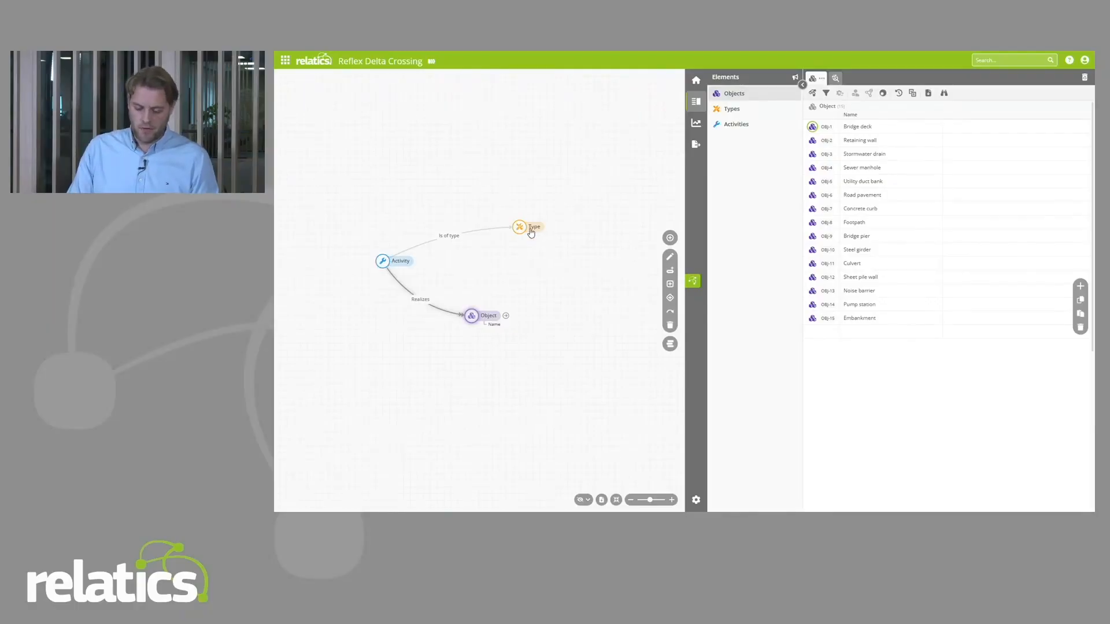
click(529, 227)
click(487, 316)
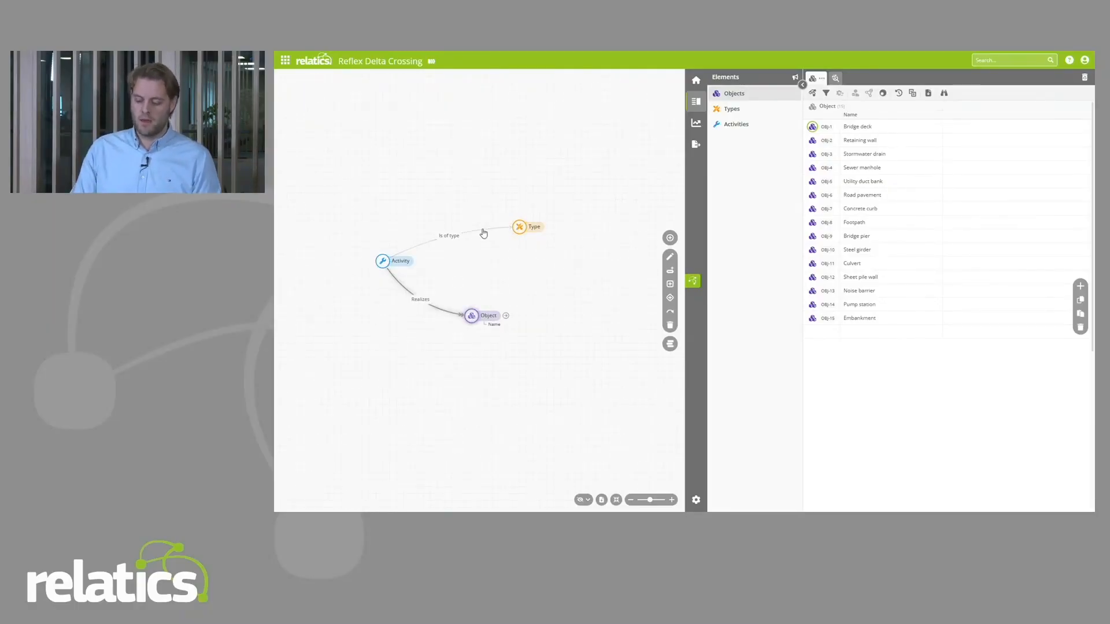
click(734, 109)
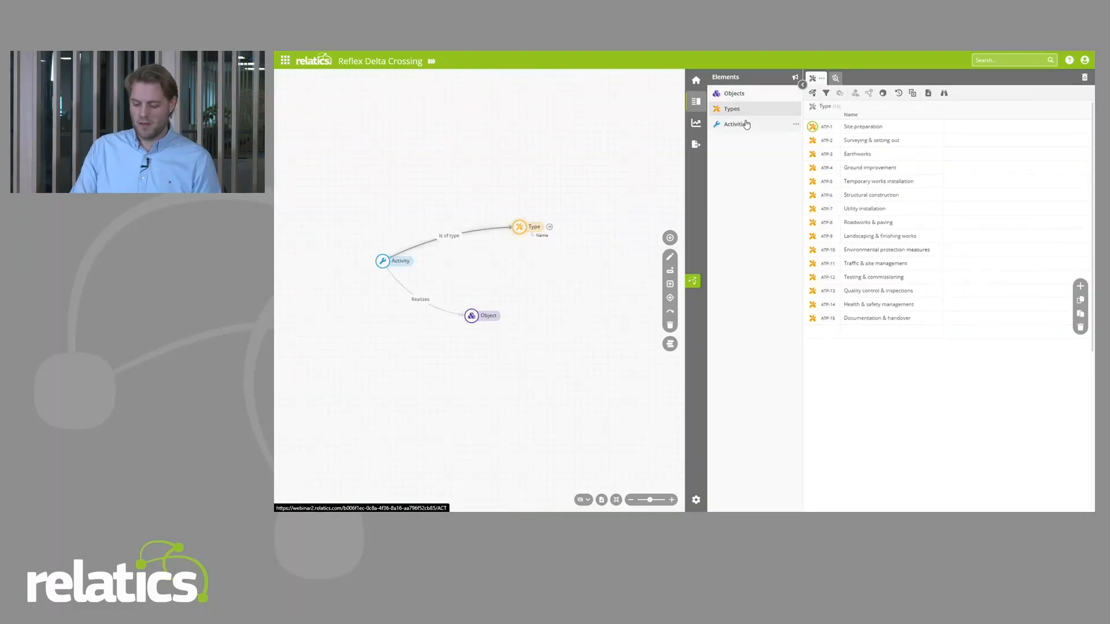
click(741, 127)
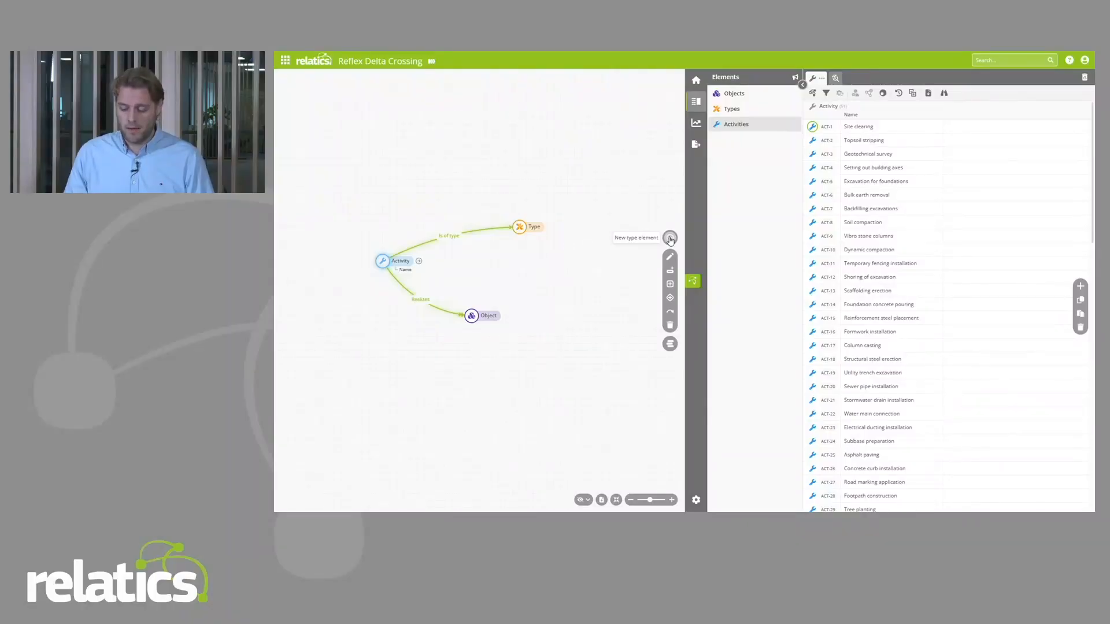
Step: Place a new reference type element between Type and Object, with name Person, plural Persons and short name PER
click(670, 239)
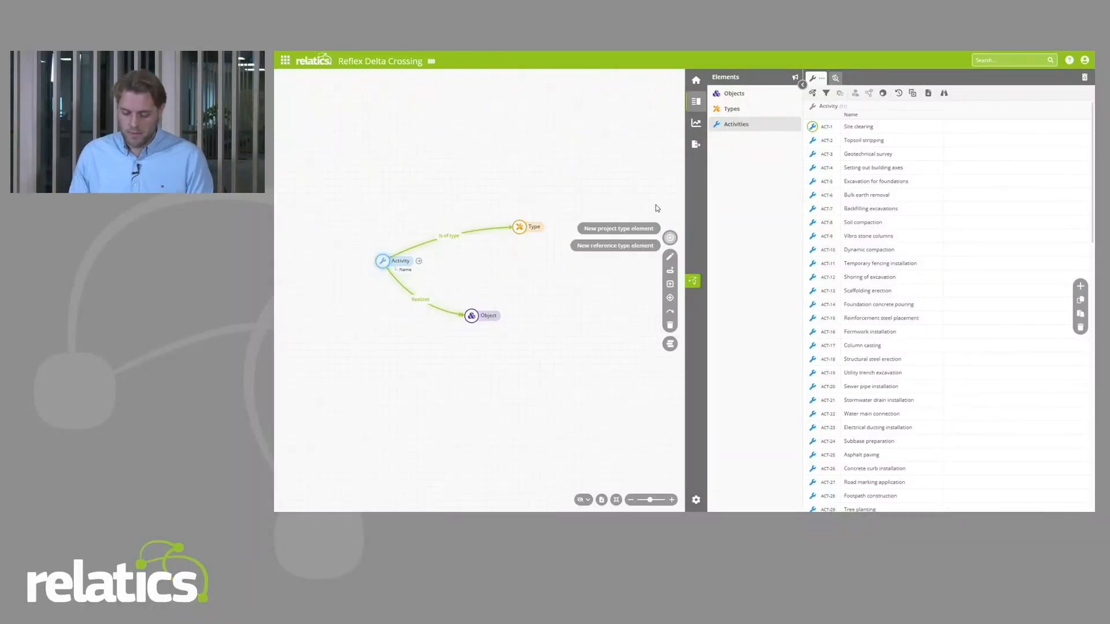
click(615, 231)
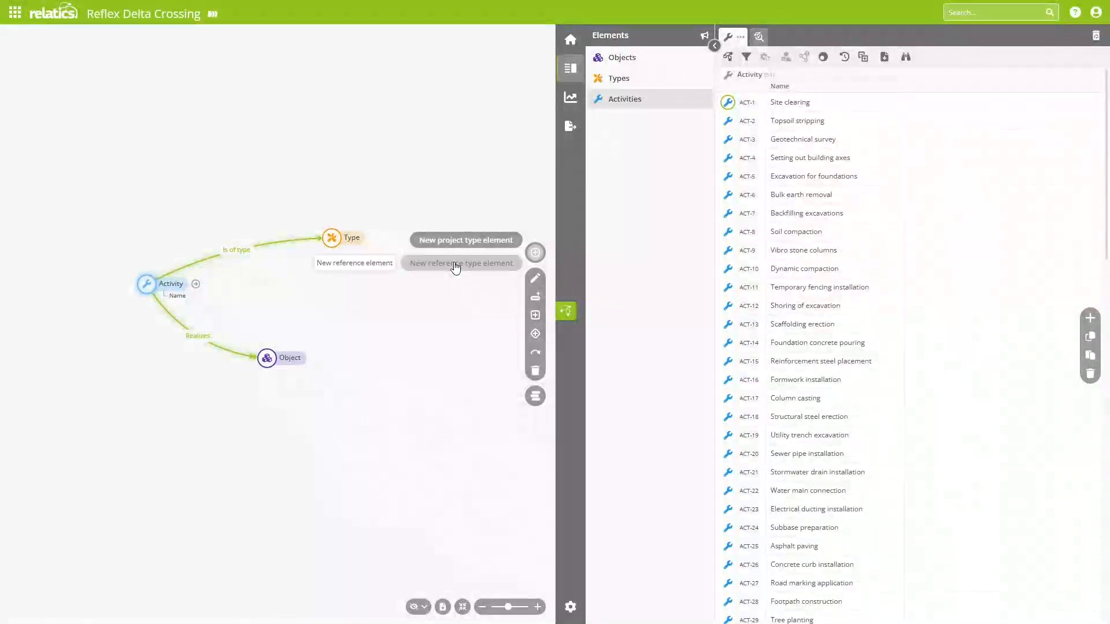
click(456, 265)
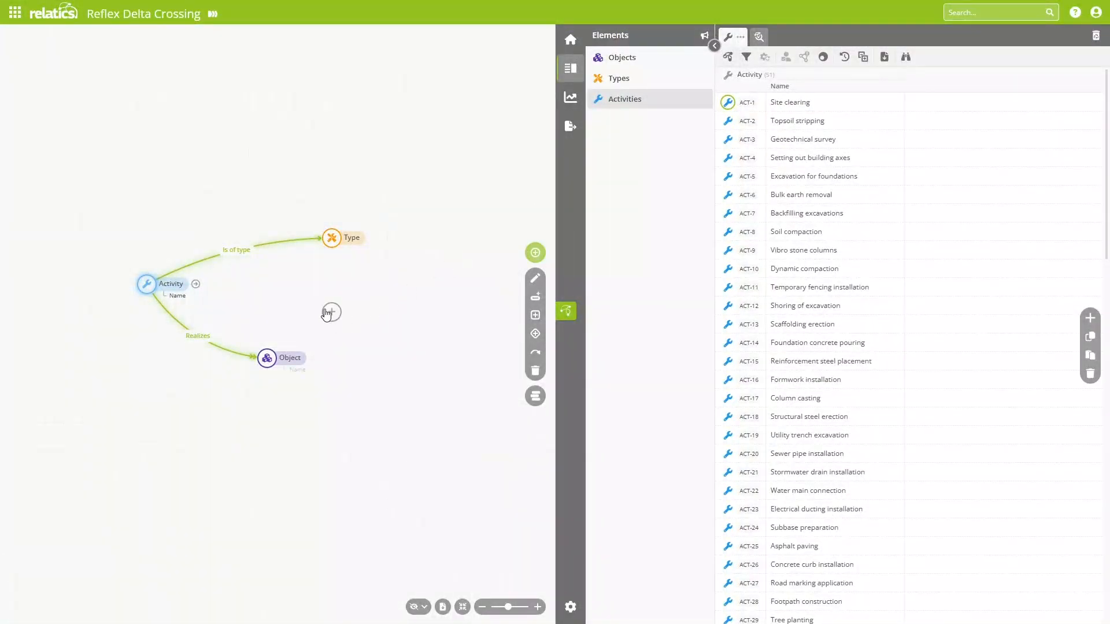
click(330, 303)
text(Person)
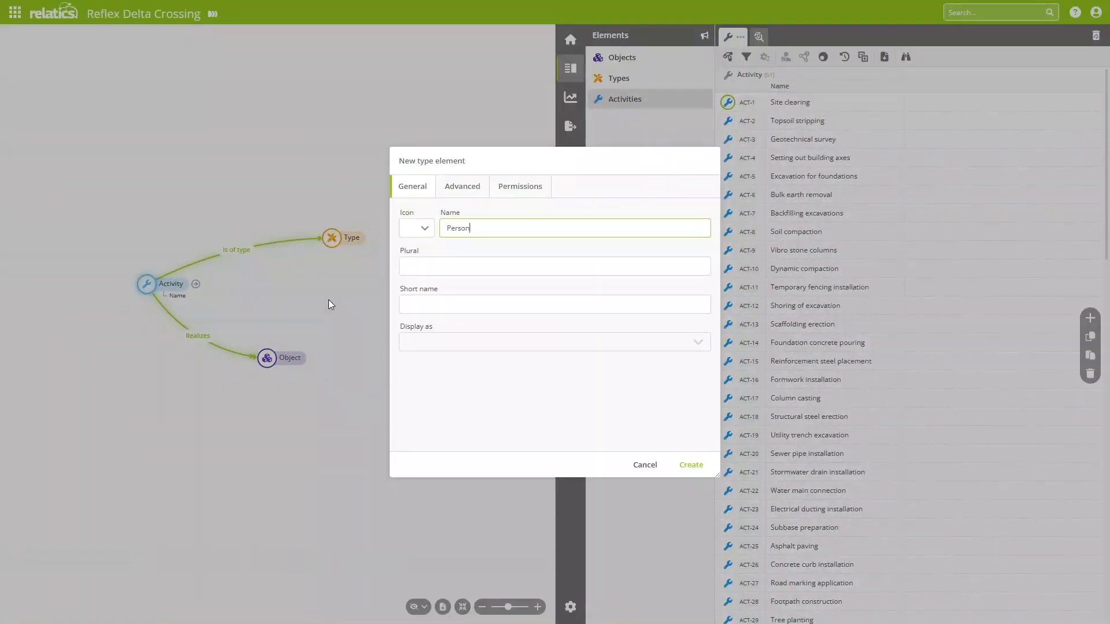
key(Tab)
text(Persons)
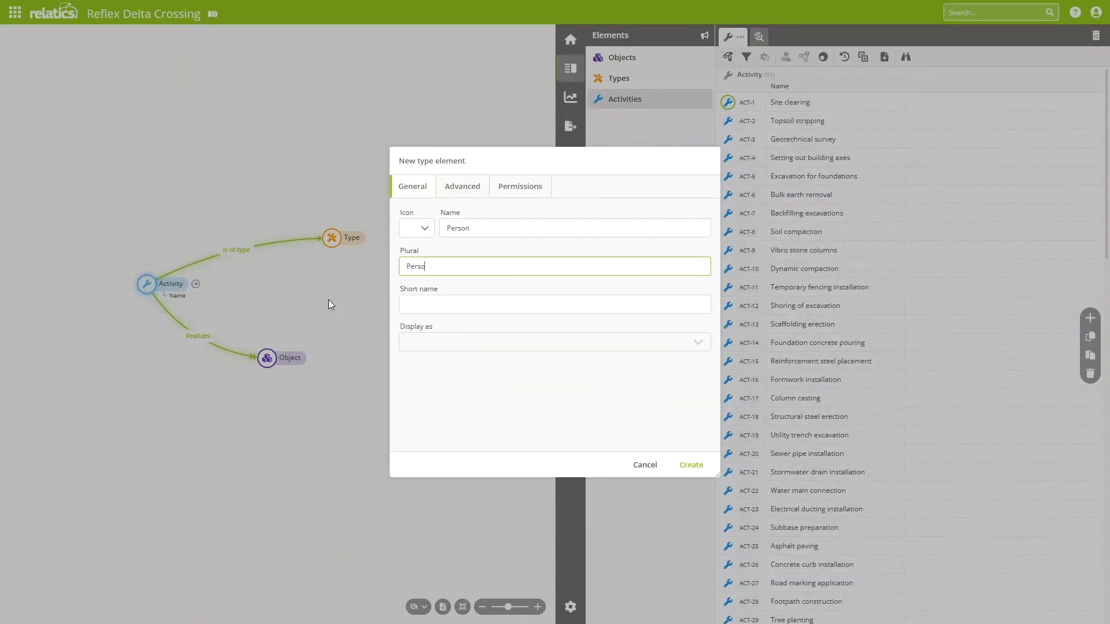
key(Tab)
text(Per)
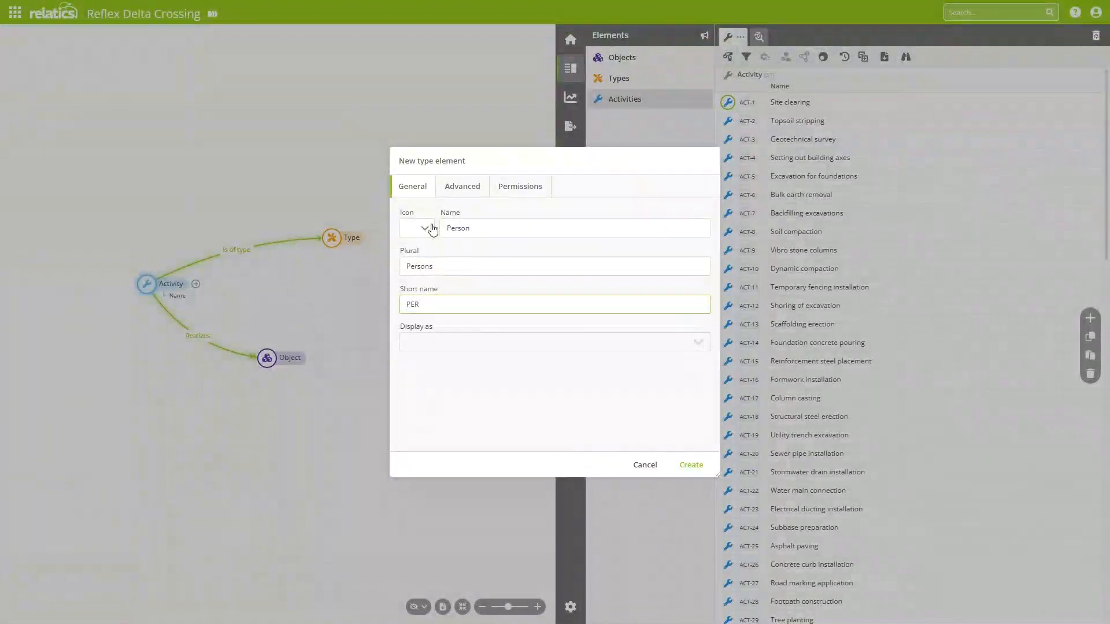
Step: Give the new type element a user icon and create it
click(426, 228)
text(user)
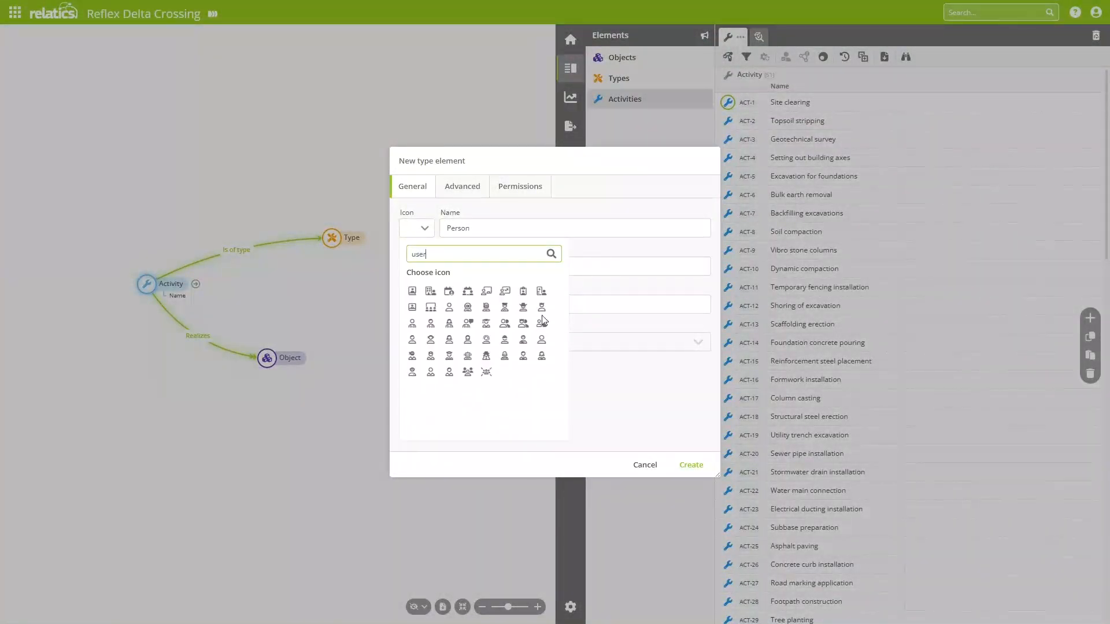
click(540, 341)
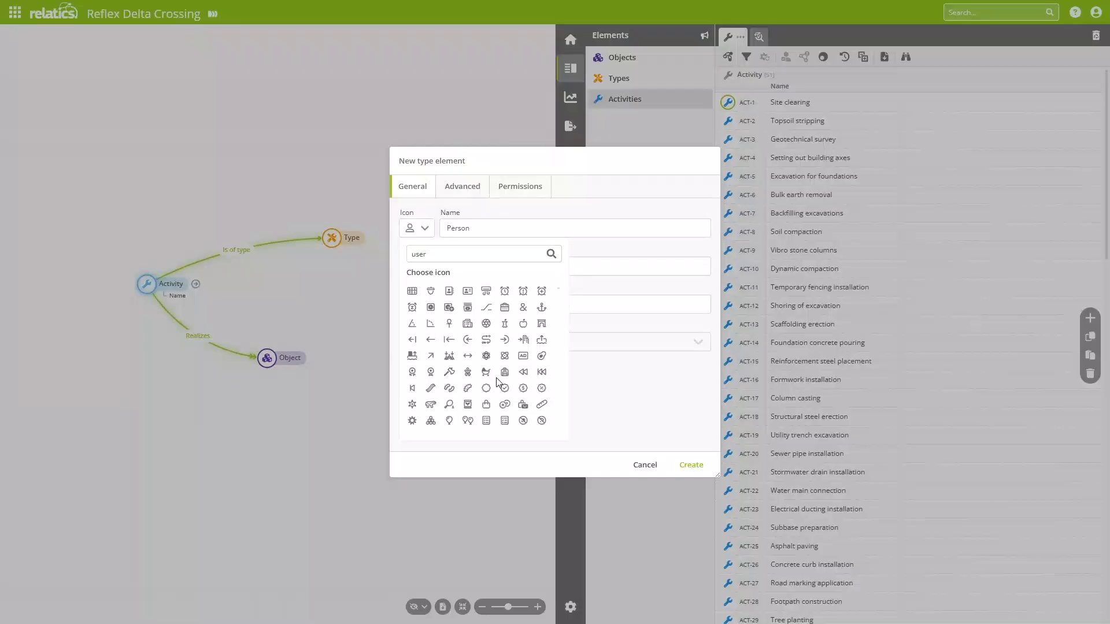
click(641, 390)
click(697, 469)
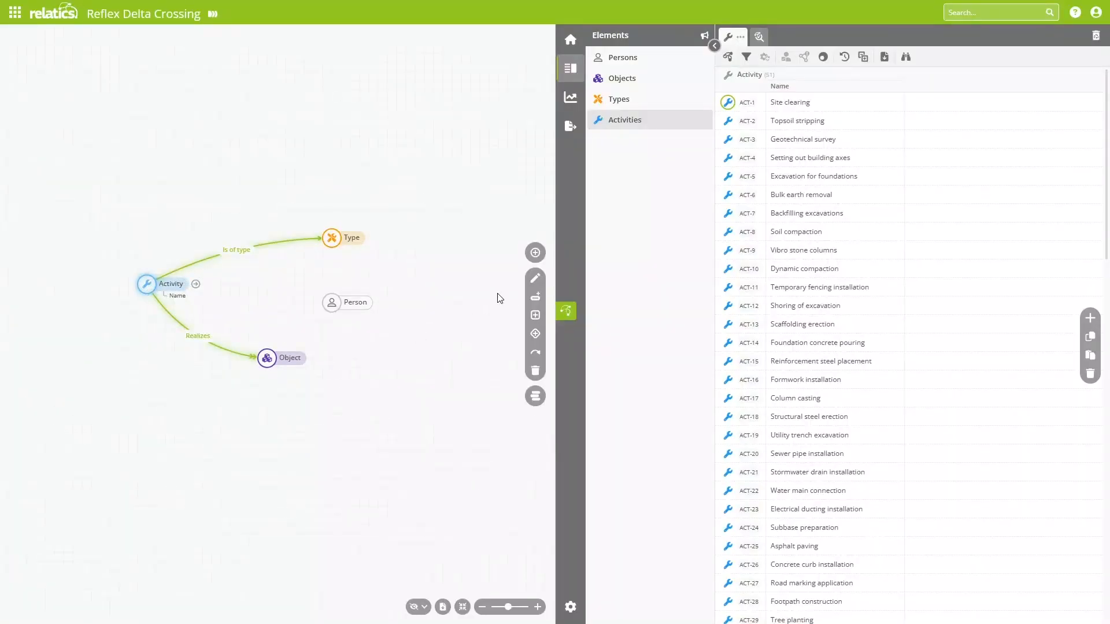
Step: Start a new type relation from Activity to Person with the role Has executor
click(536, 351)
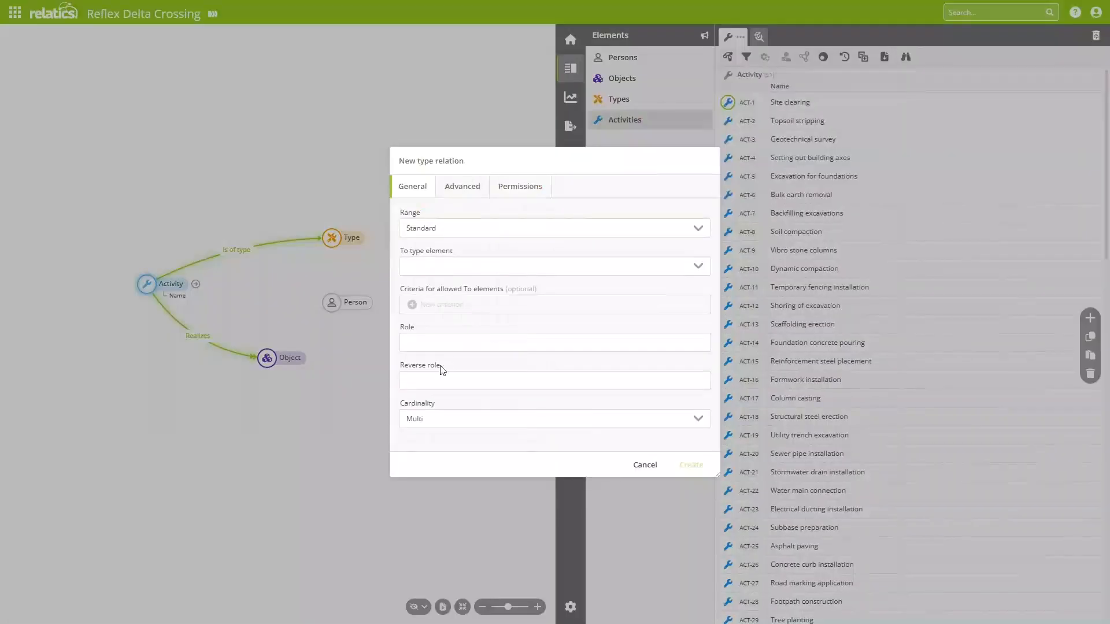
click(442, 276)
click(572, 322)
click(487, 336)
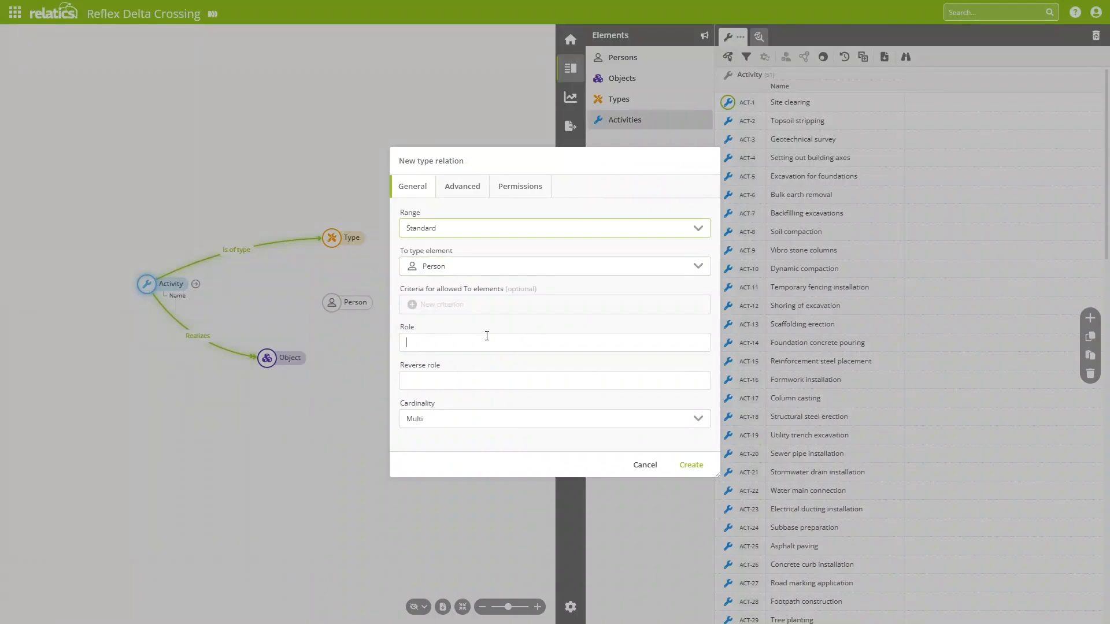
text(Has ex)
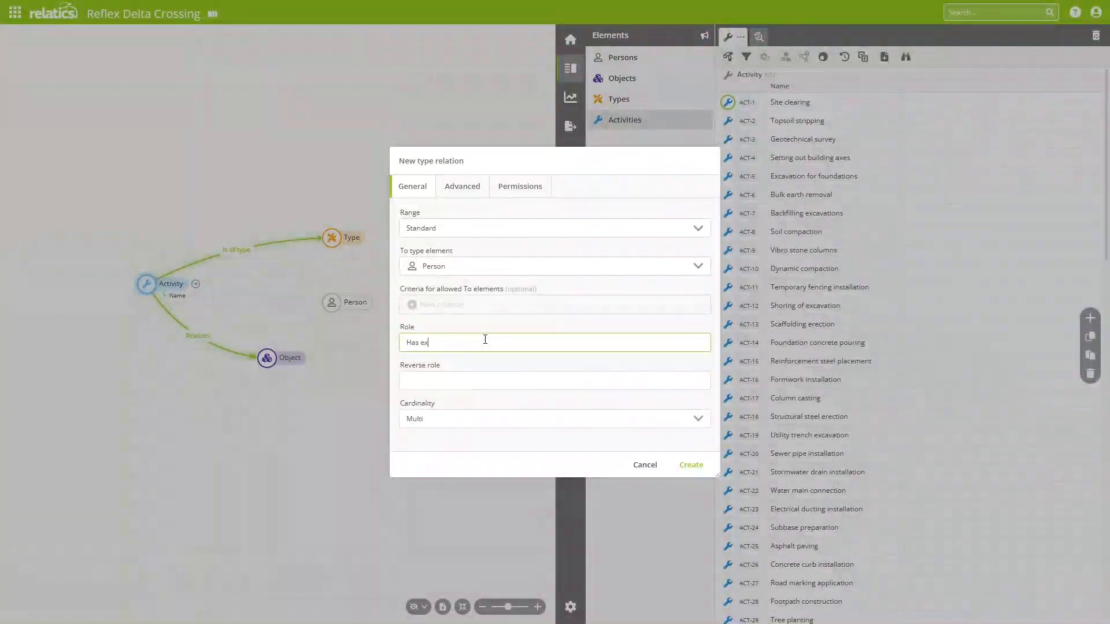
text(ecutor)
key(Tab)
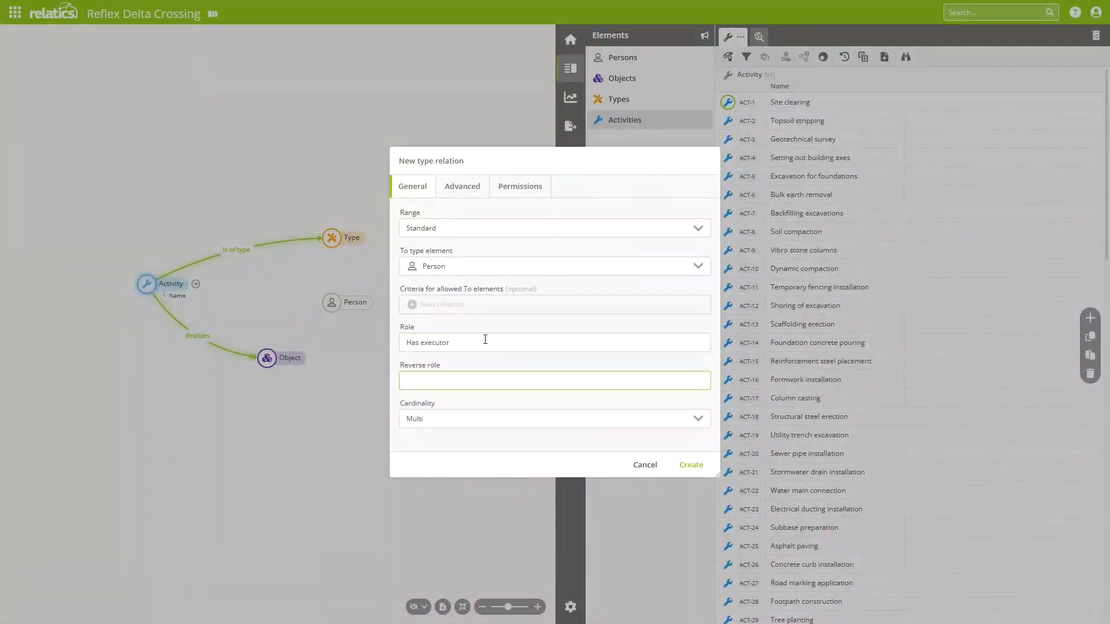
Step: Set the relation's reverse role to Is executor of and create the relation
text(Is executro)
key(BackSpace)
key(BackSpace)
key(BackSpace)
text(utor of)
click(693, 466)
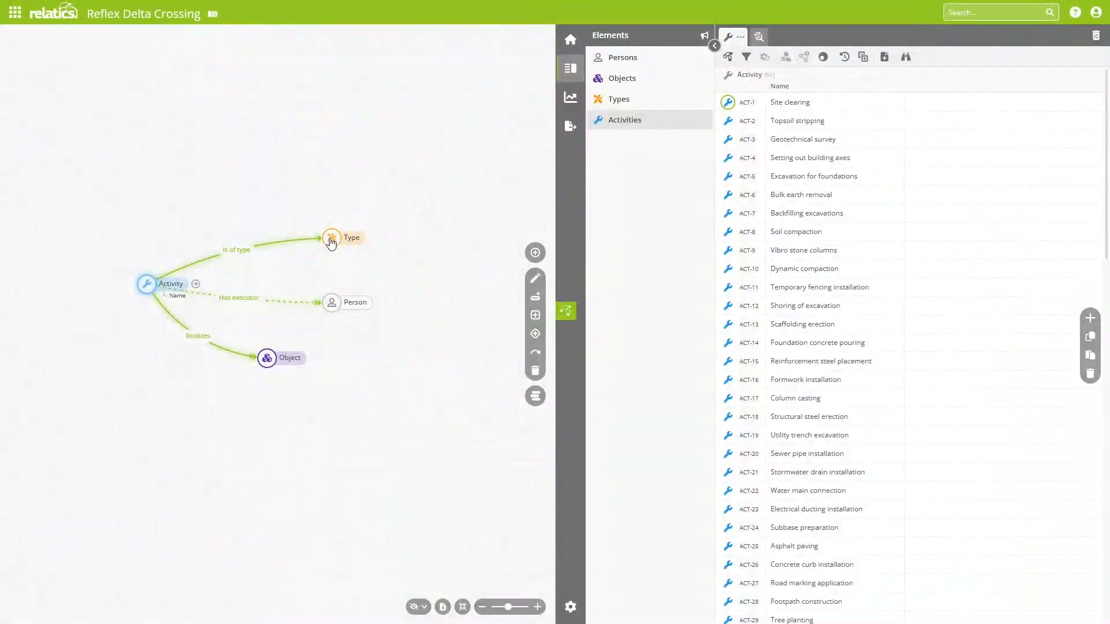
Step: Rearrange the diagram by spreading Type, Person and Object apart, with Type highest, Person in the middle and Object lowest
drag(332, 301, 333, 234)
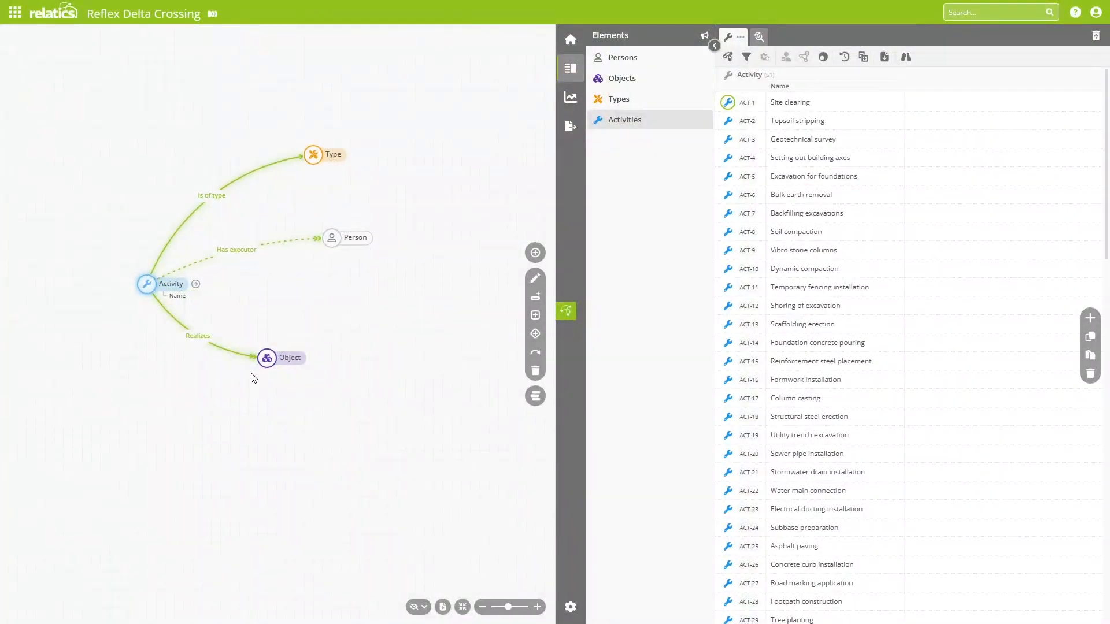
drag(267, 359, 286, 377)
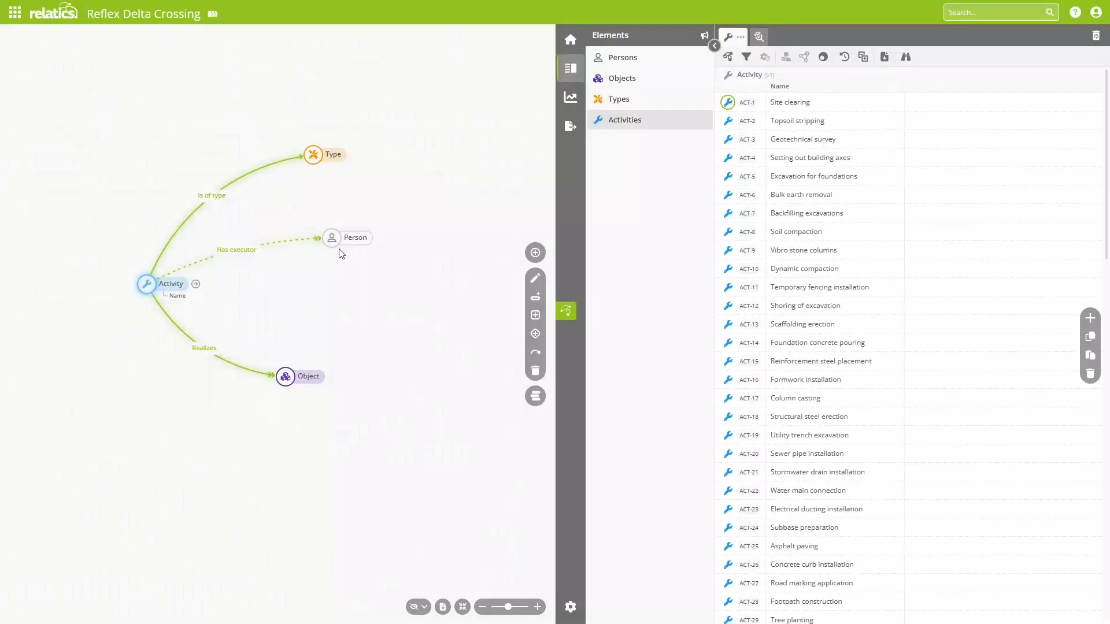
scroll(359, 287, up, 3)
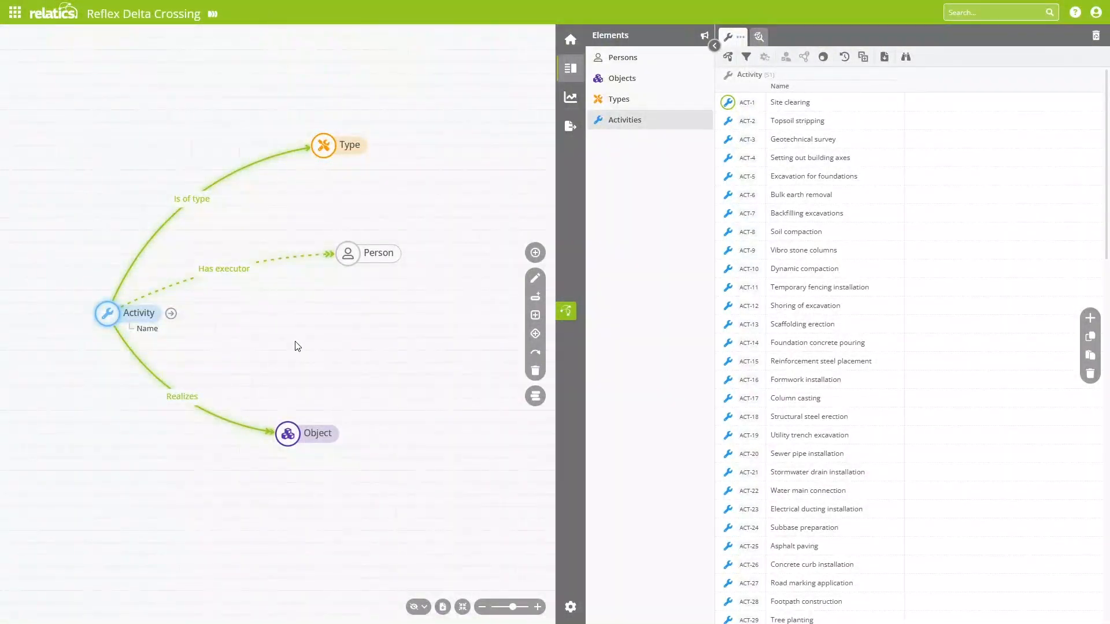
Step: Add a first person to the Persons list by entering the first name, with the model diagram collapsed
click(622, 58)
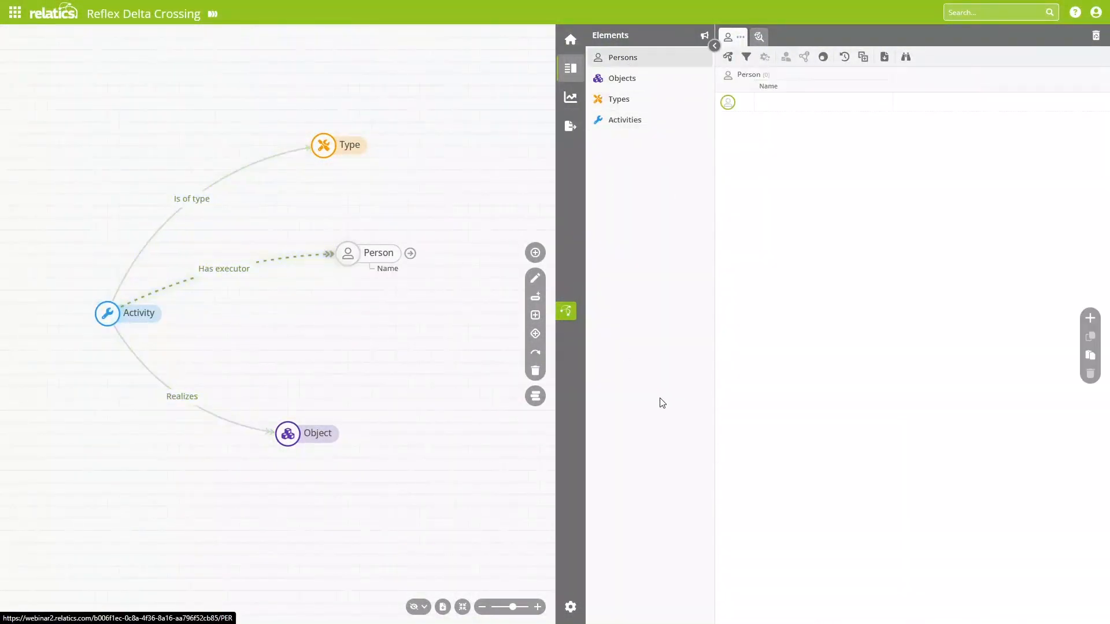
click(811, 102)
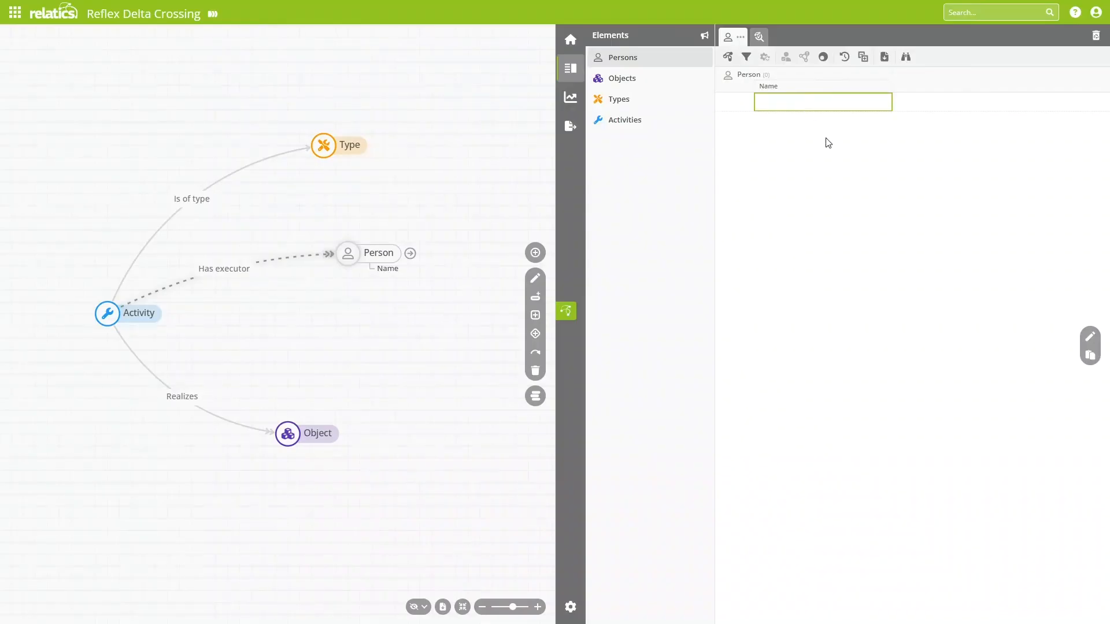
click(566, 312)
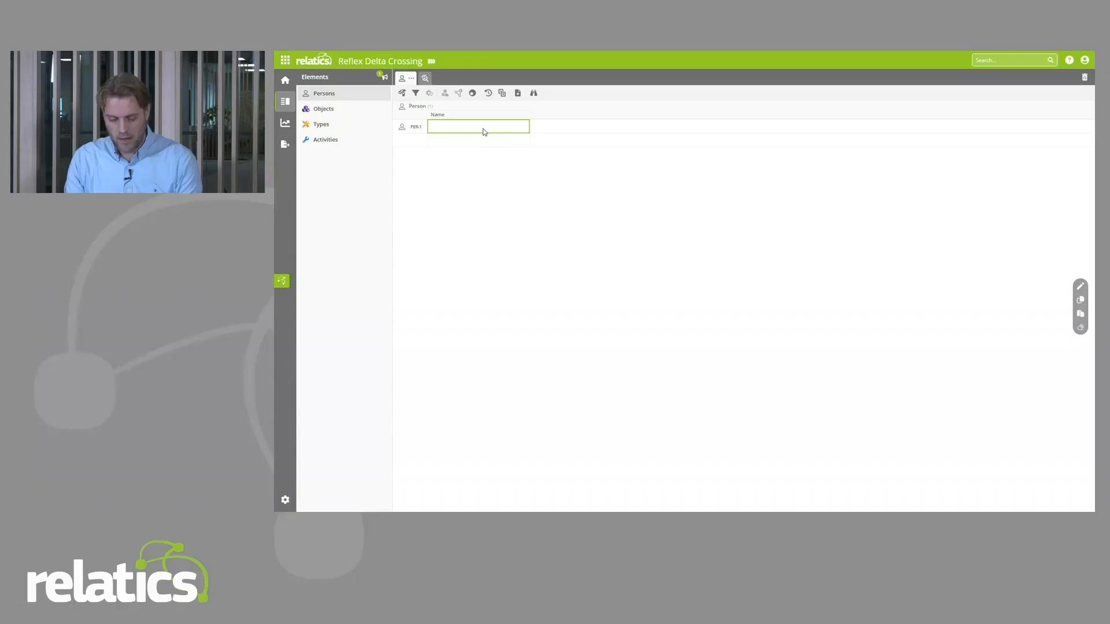
click(283, 105)
text(John)
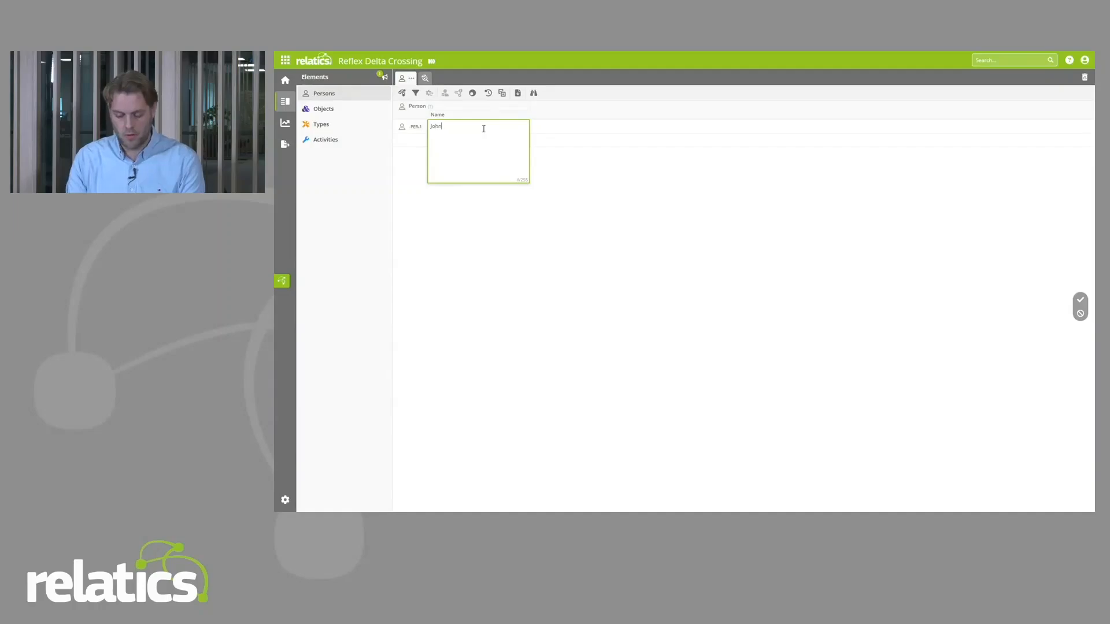
key(Return)
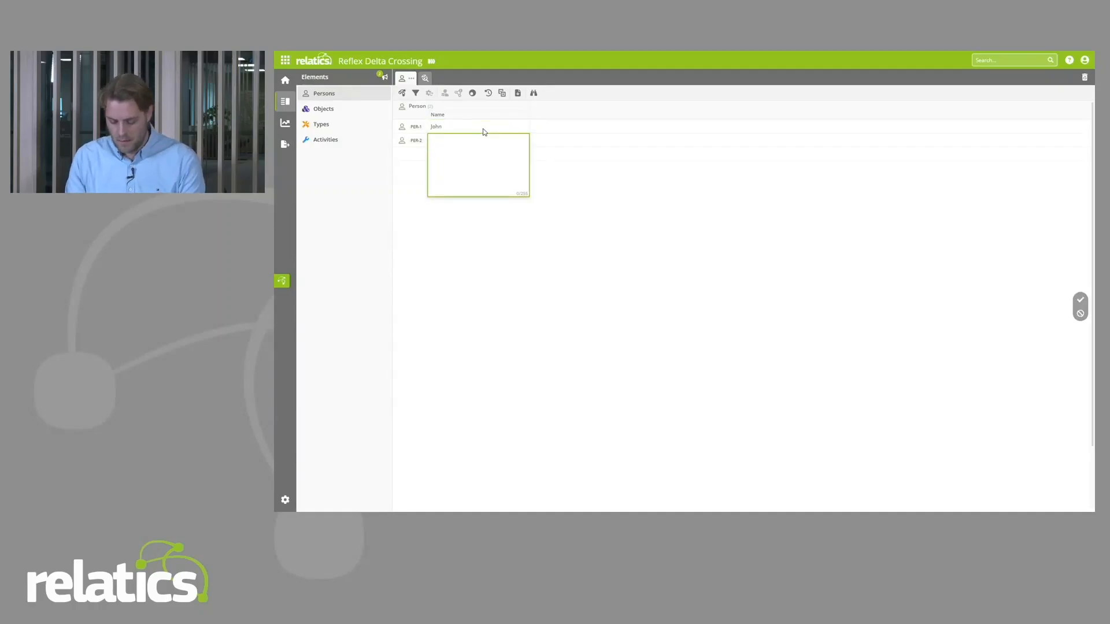
Step: Add three more persons to the Persons list, entering a first name for each
text(Hank)
key(Return)
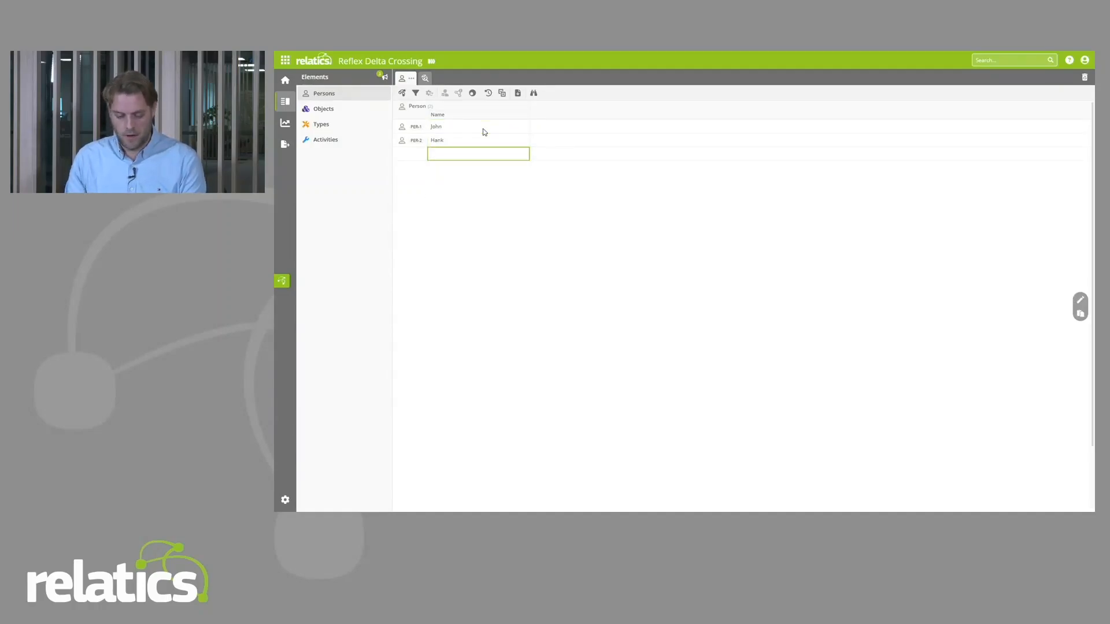
text(AMMarten)
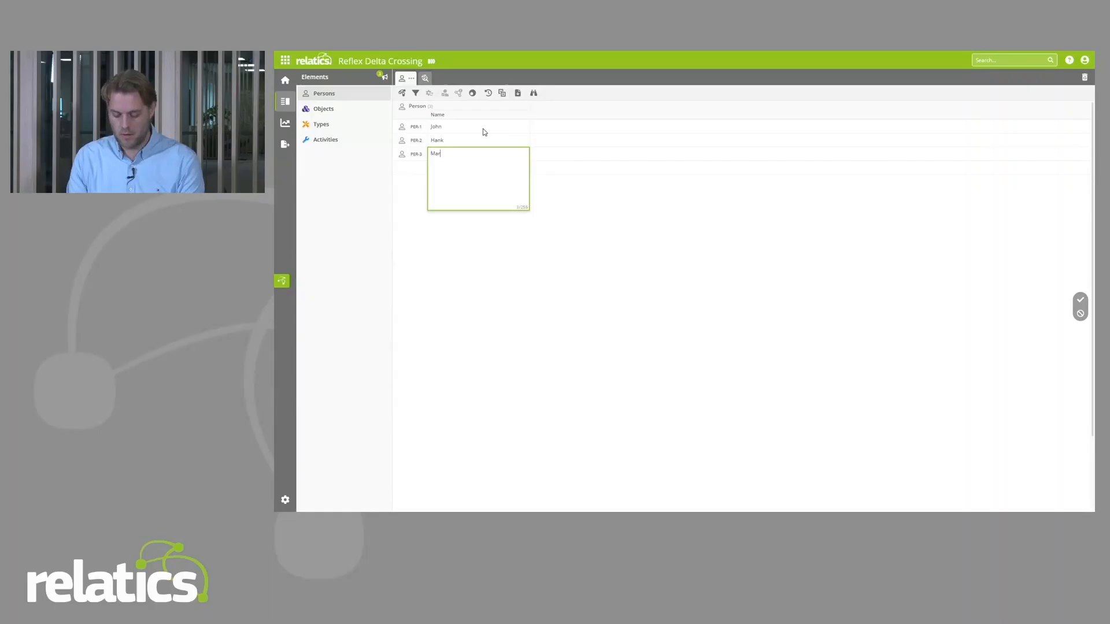
key(Return)
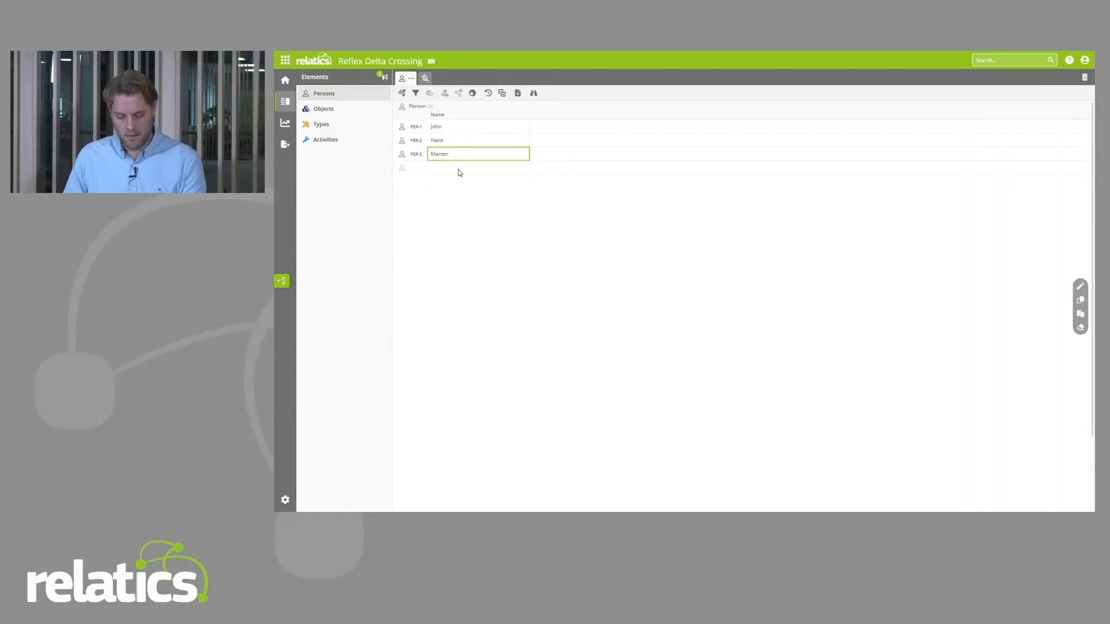
text(Shi)
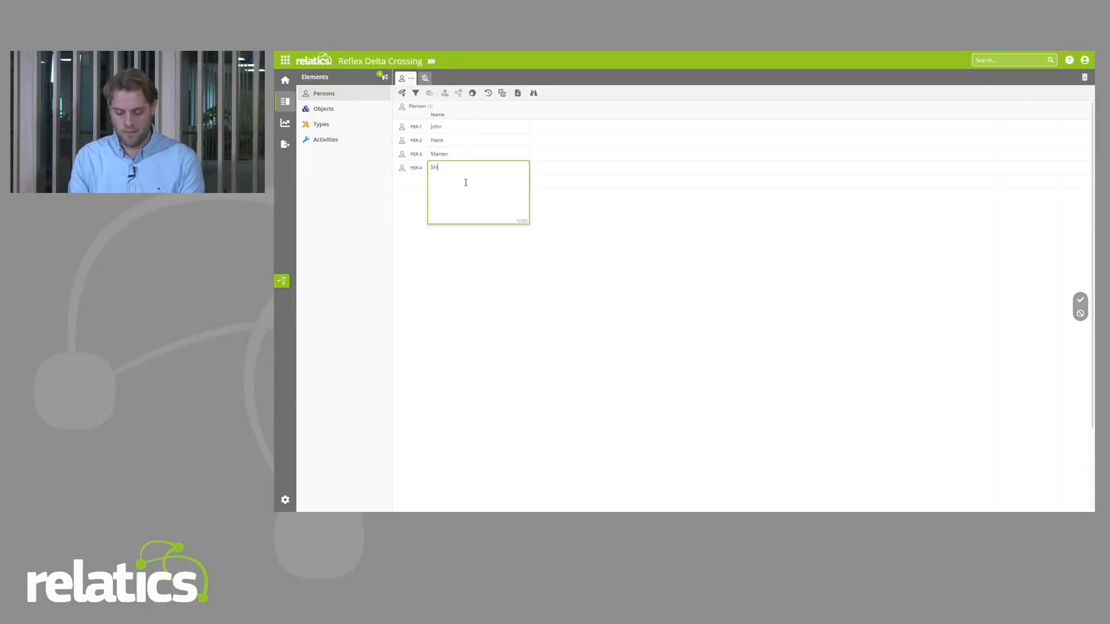
text(lan)
key(Return)
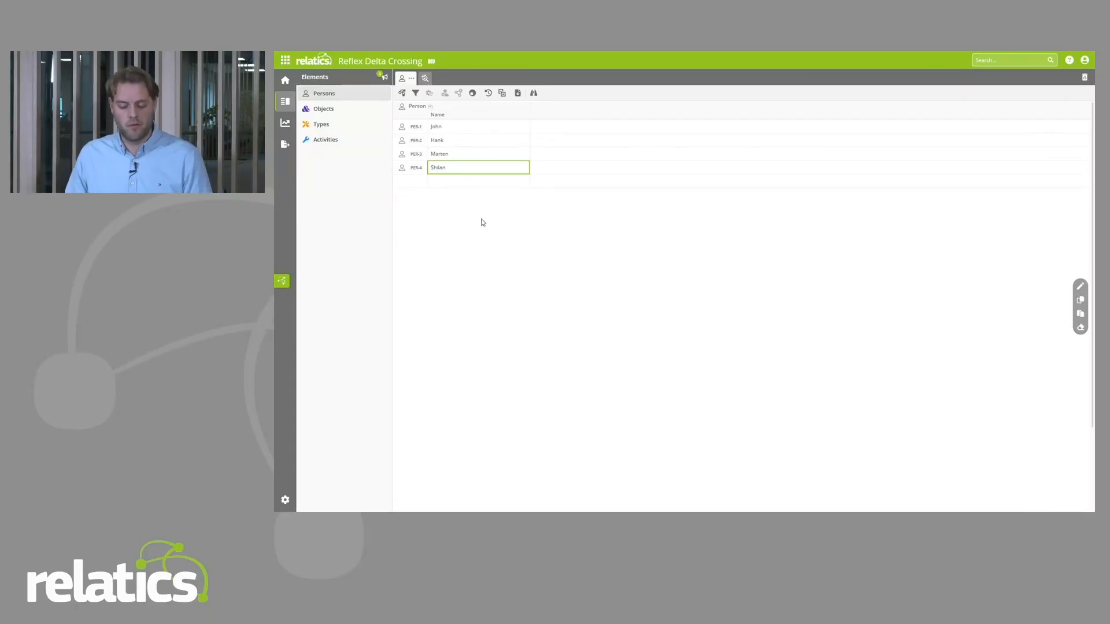
Step: Open the details of activity ACT-1 Site clearing from the Activities list and widen its detail pane
click(323, 141)
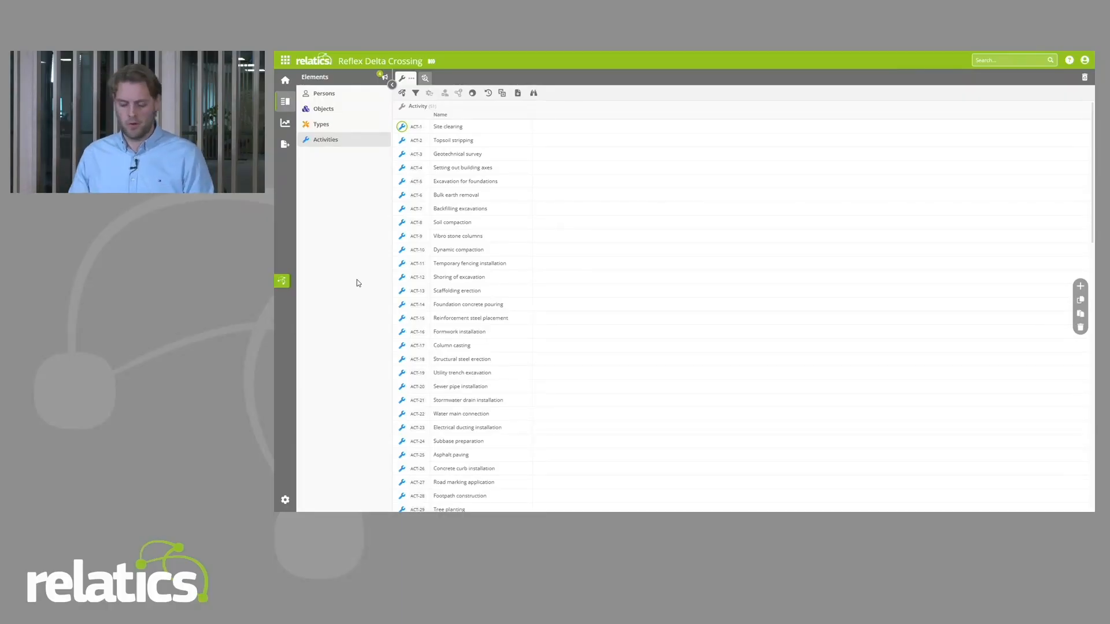
click(411, 128)
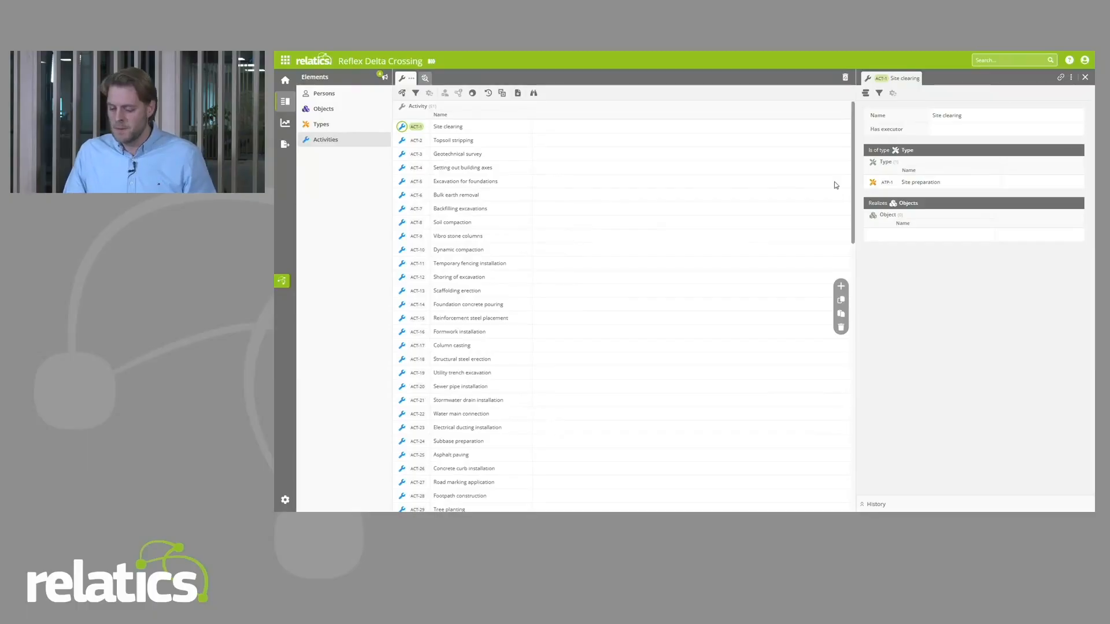
drag(856, 168, 637, 201)
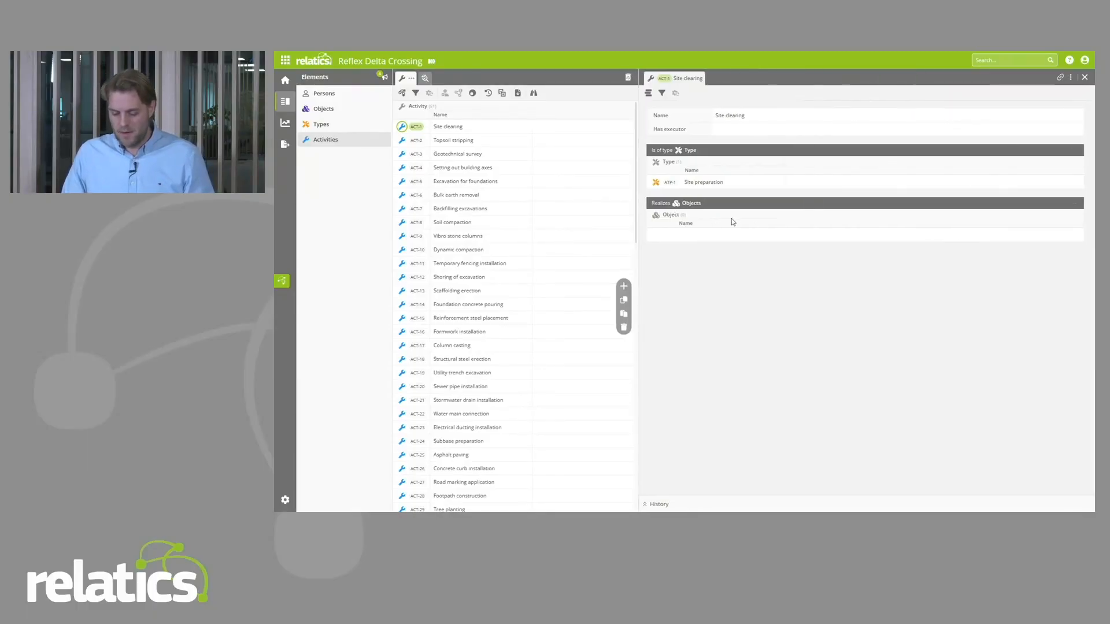
key(ctrl+plus)
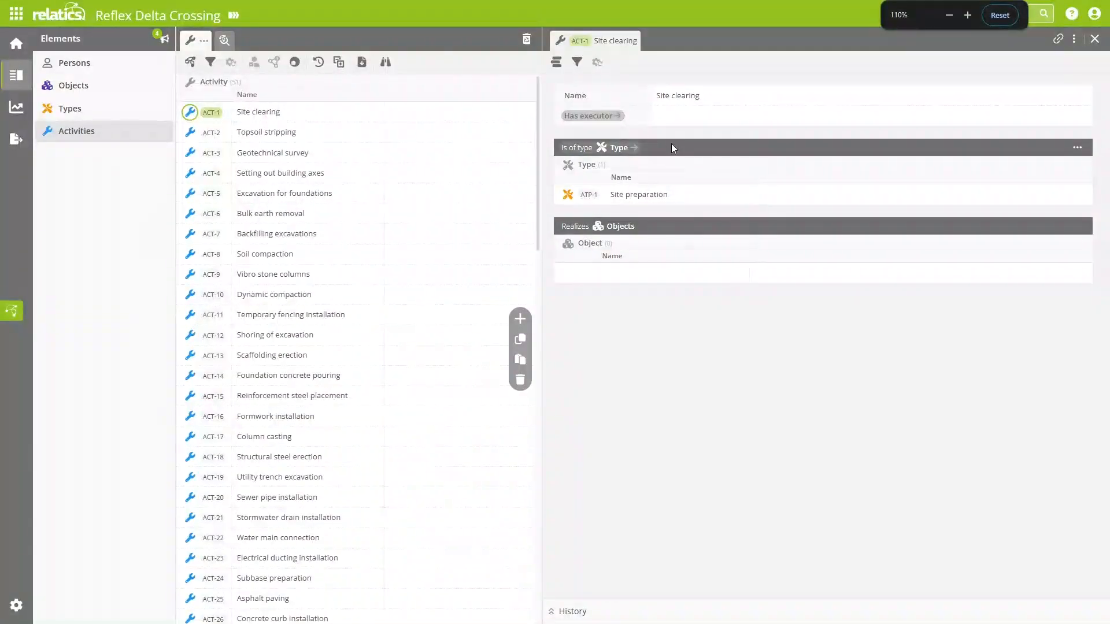
key(ctrl+plus)
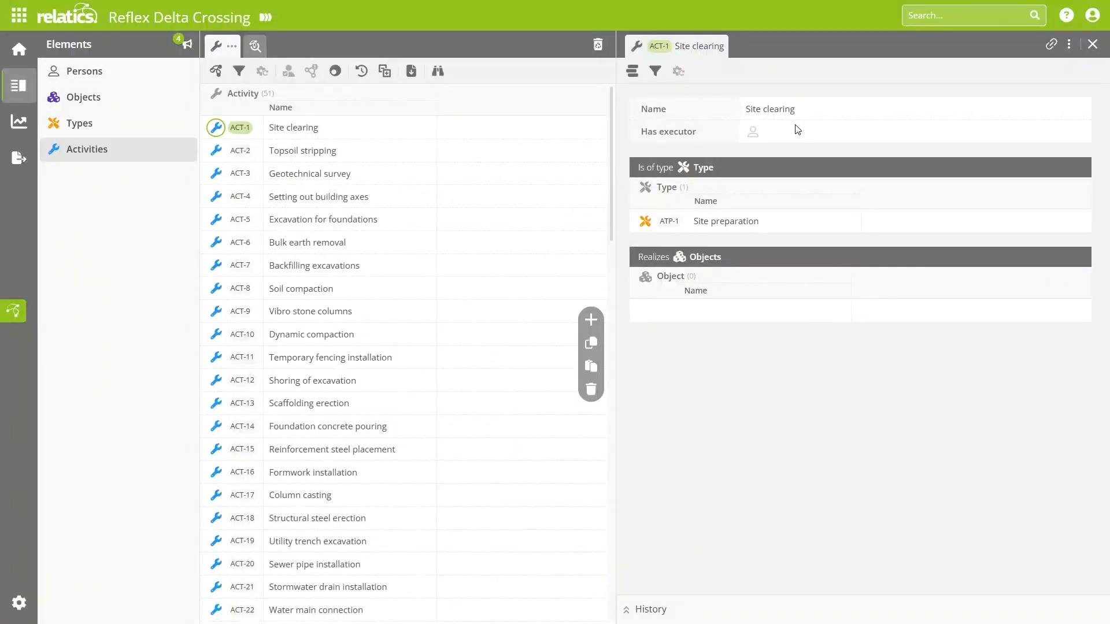
Step: Assign persons PER-1, PER-2 and PER-3 as executors of activity ACT-1 Site clearing and close its detail view
click(753, 133)
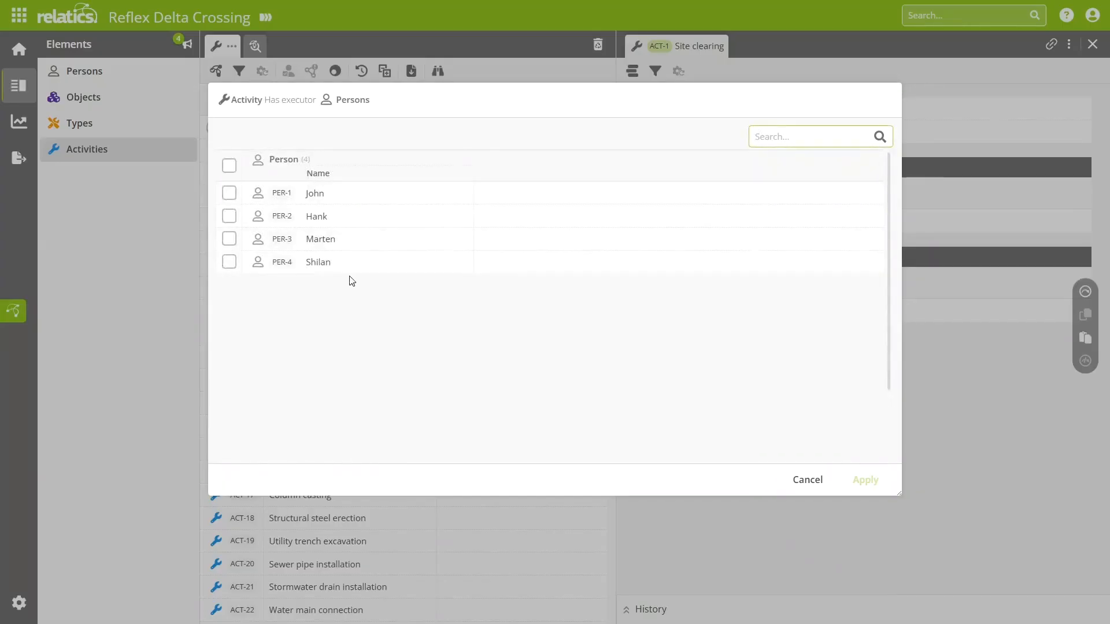
click(229, 193)
click(229, 216)
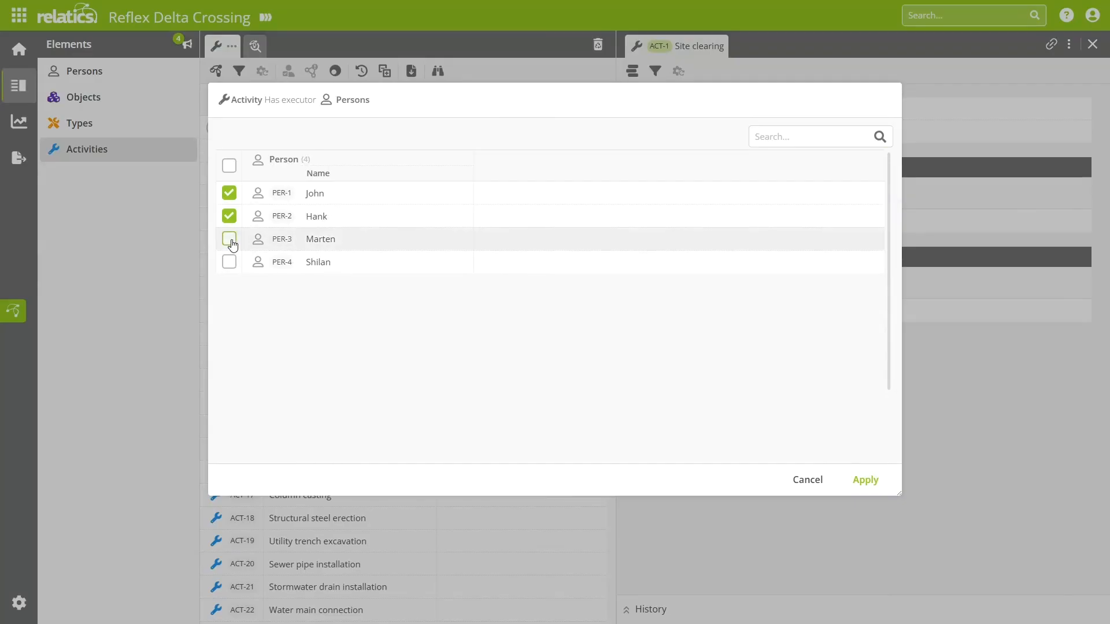
click(229, 238)
click(865, 480)
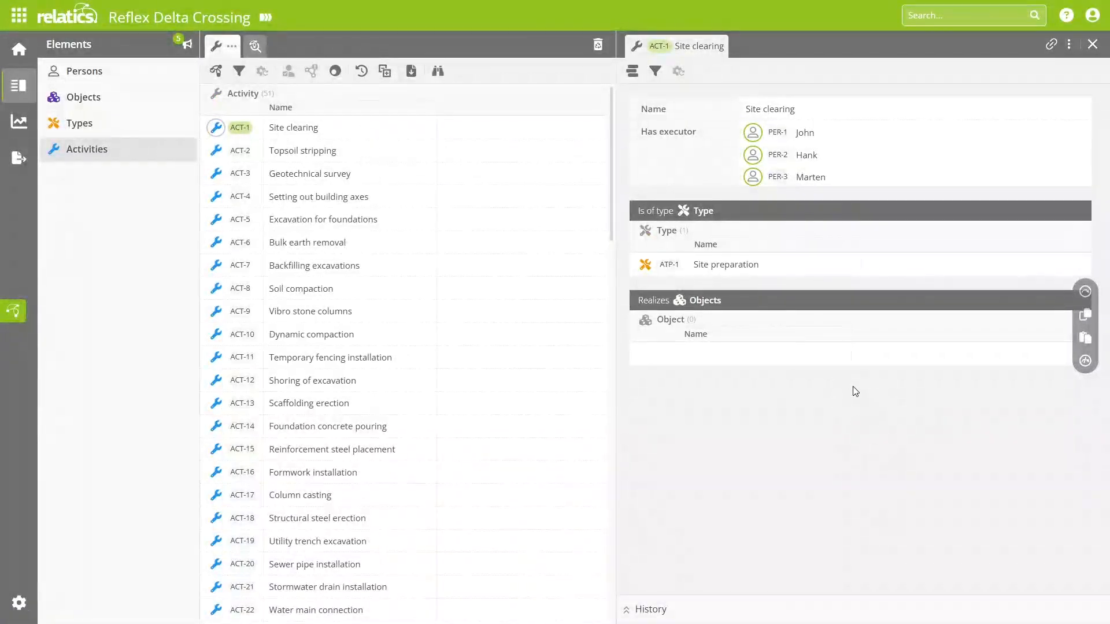
click(1093, 44)
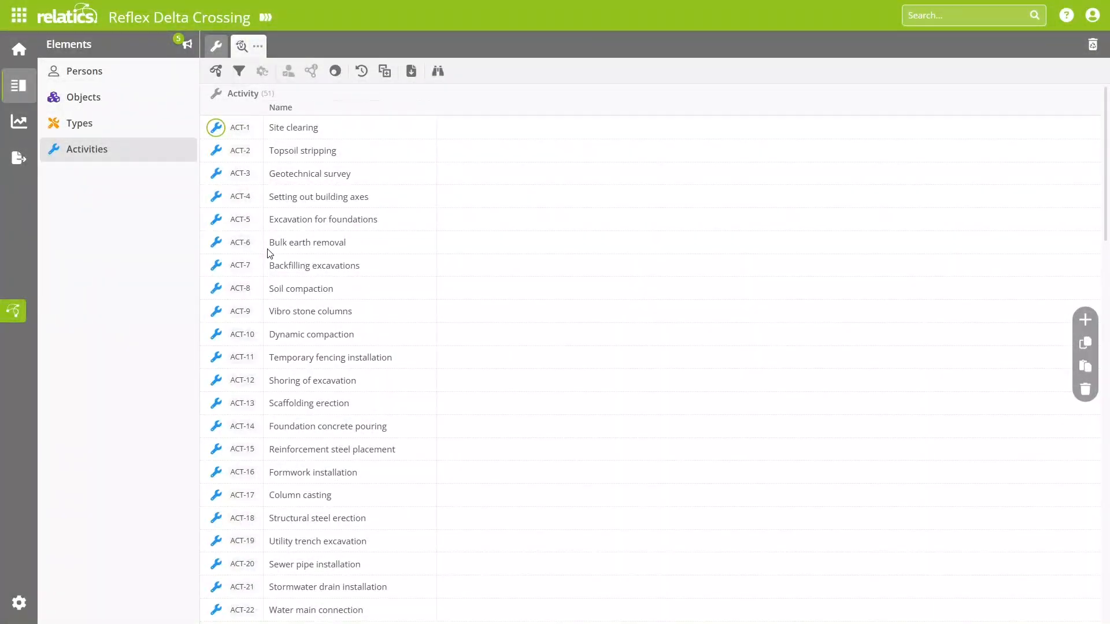
Step: Add the executor persons' names and the realized objects' names as columns in the Activities analysis view
click(215, 70)
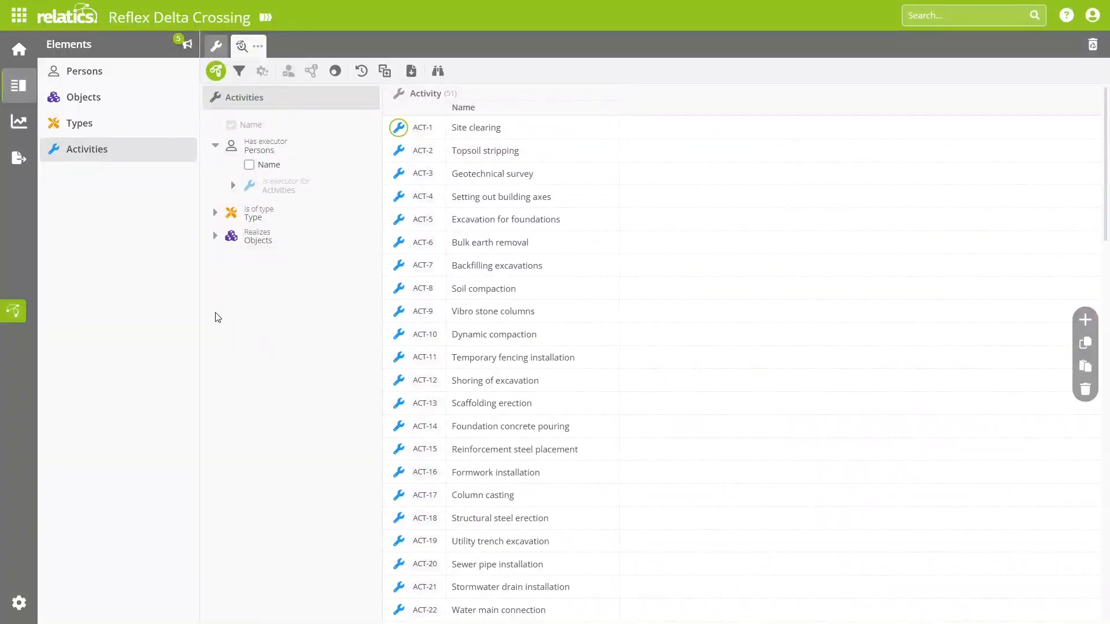
click(249, 164)
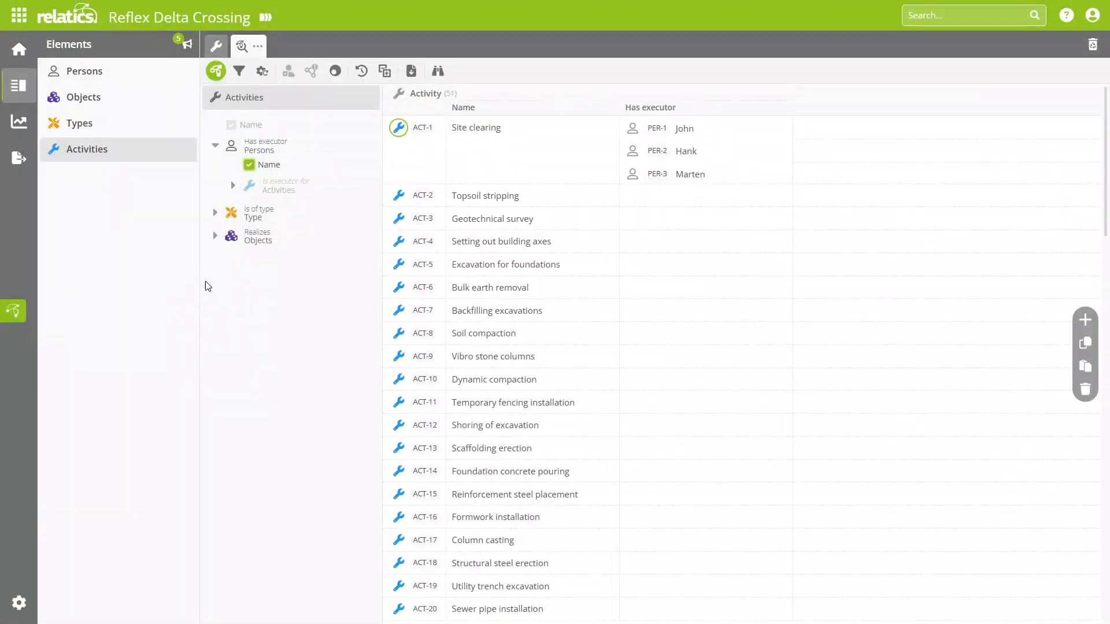
click(215, 235)
click(248, 255)
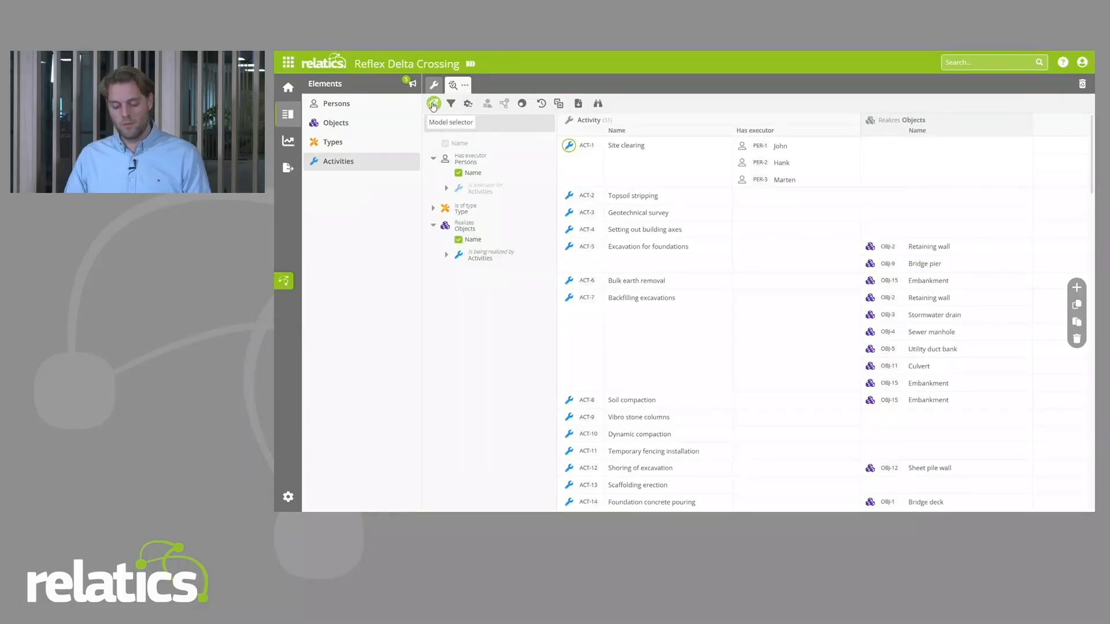
click(215, 71)
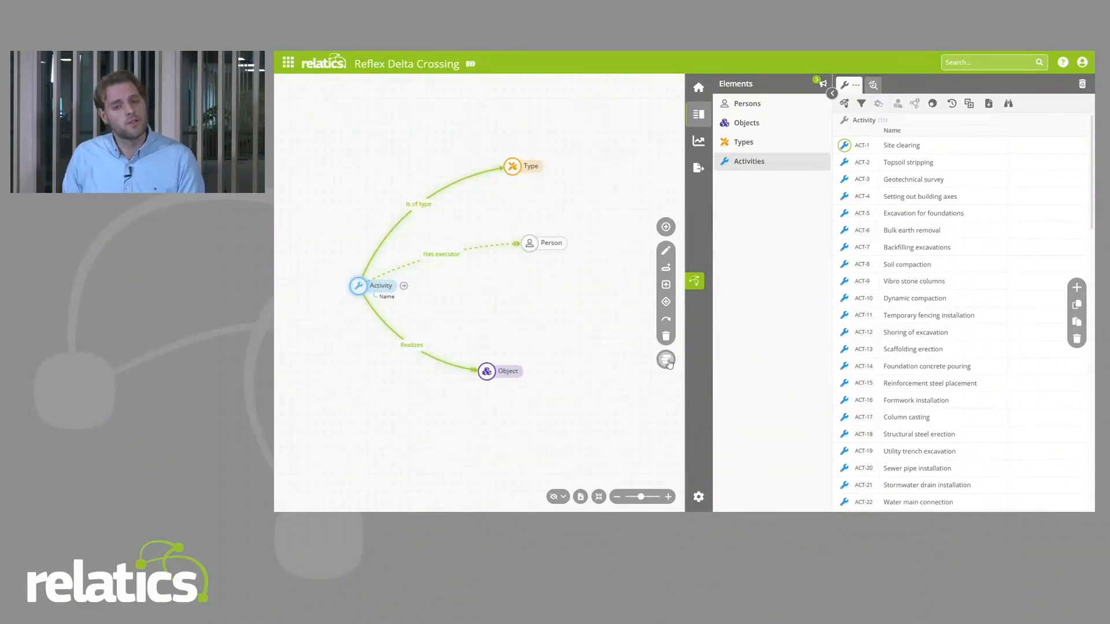
Step: Organize the model so that Activity's Has executor Persons relation sits in the section with Is of type and Realizes, and update it
click(666, 360)
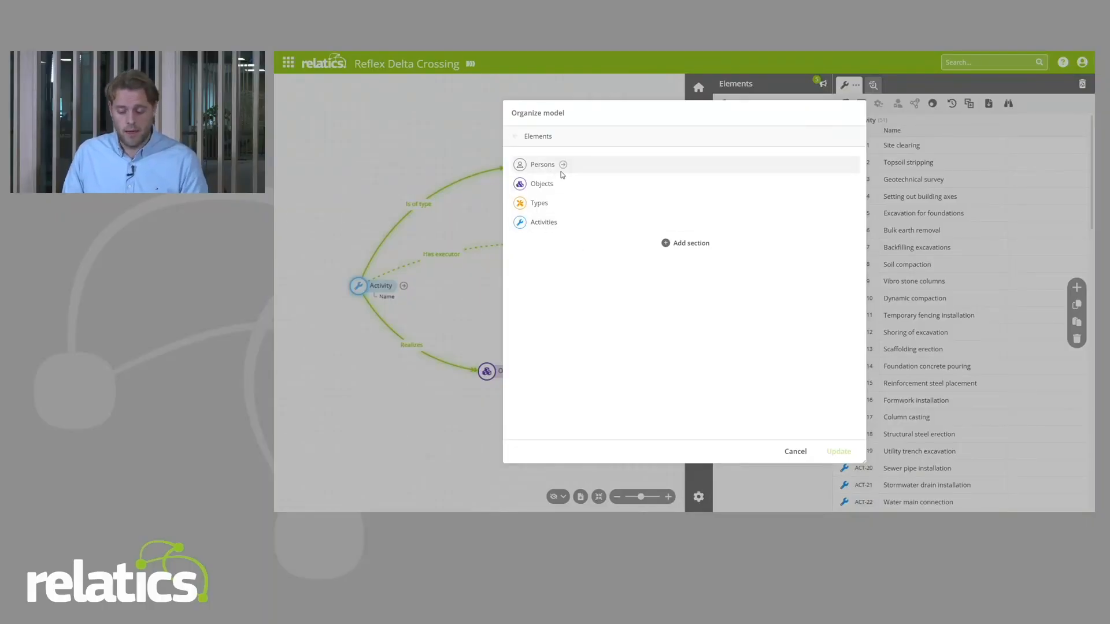
click(563, 165)
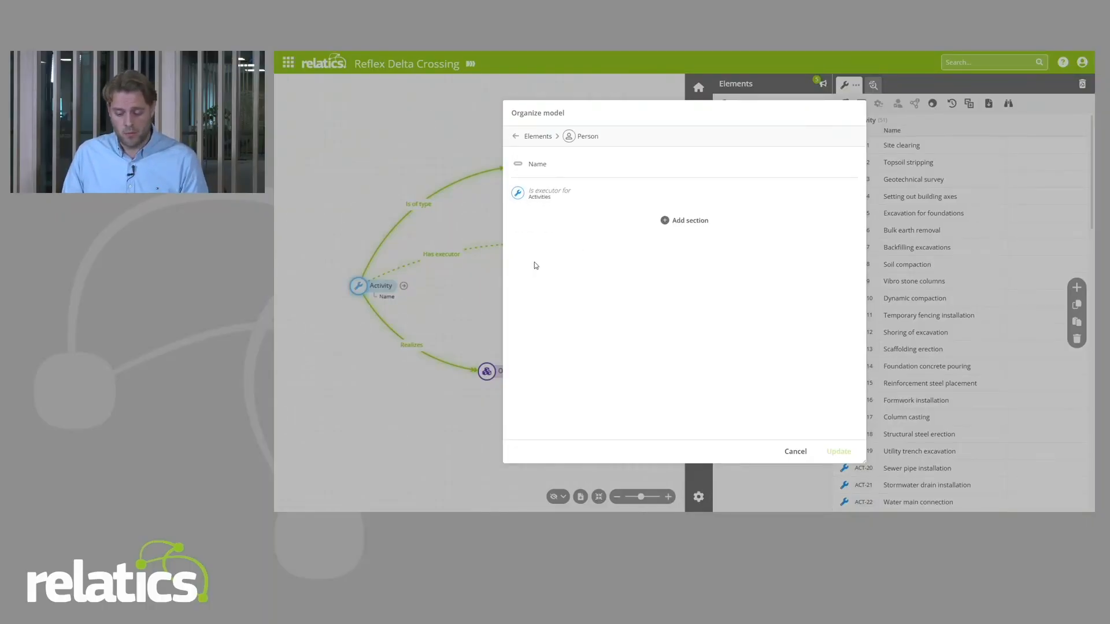
click(514, 139)
click(564, 222)
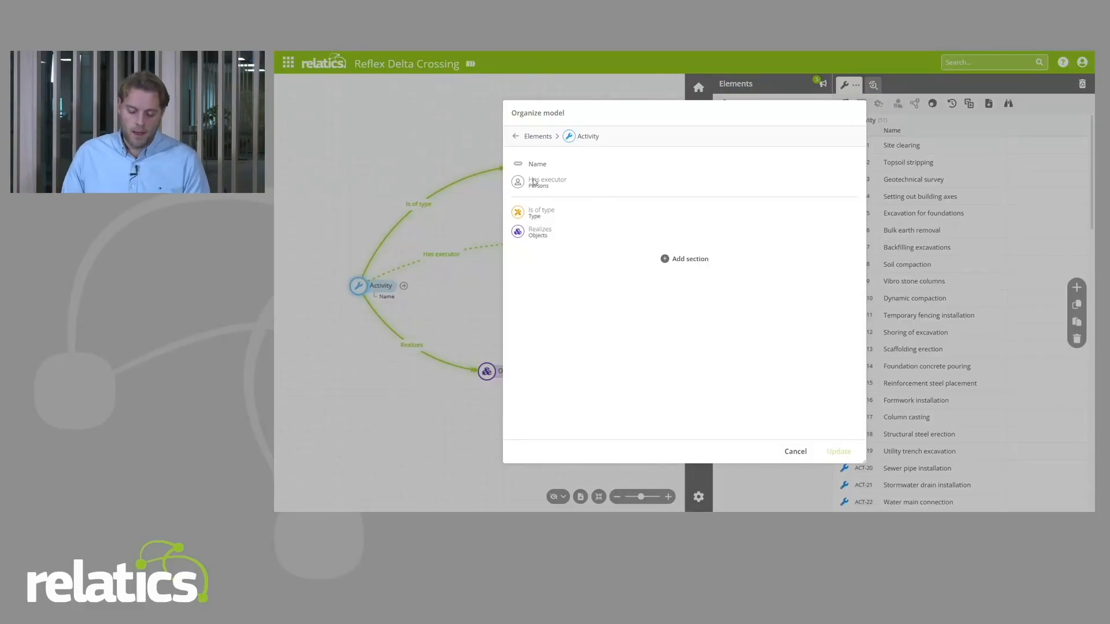
drag(518, 183, 508, 219)
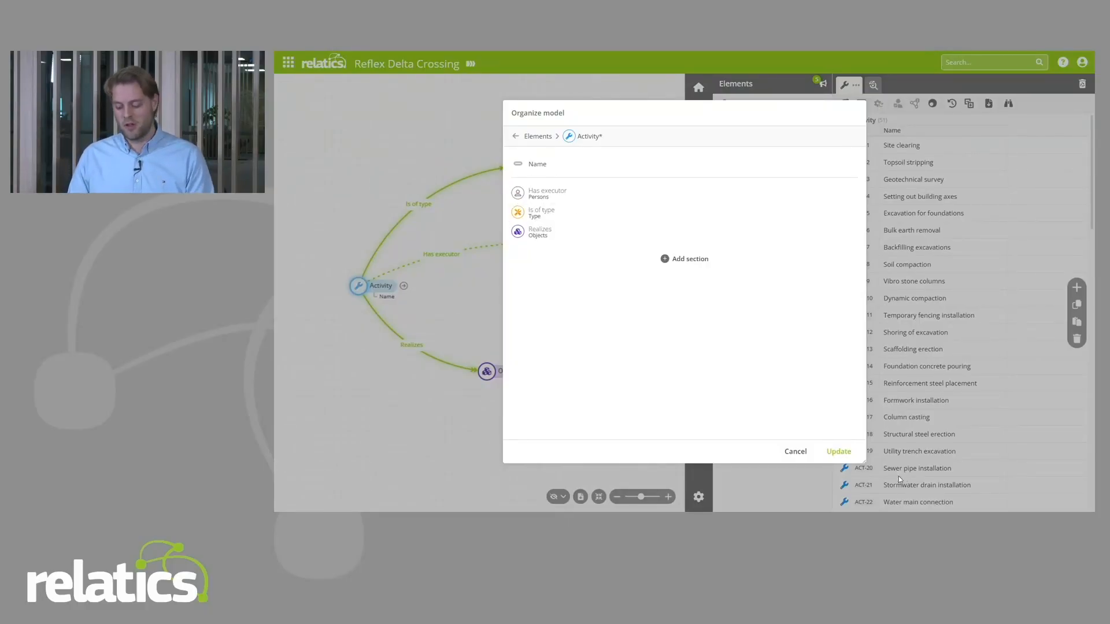
click(838, 451)
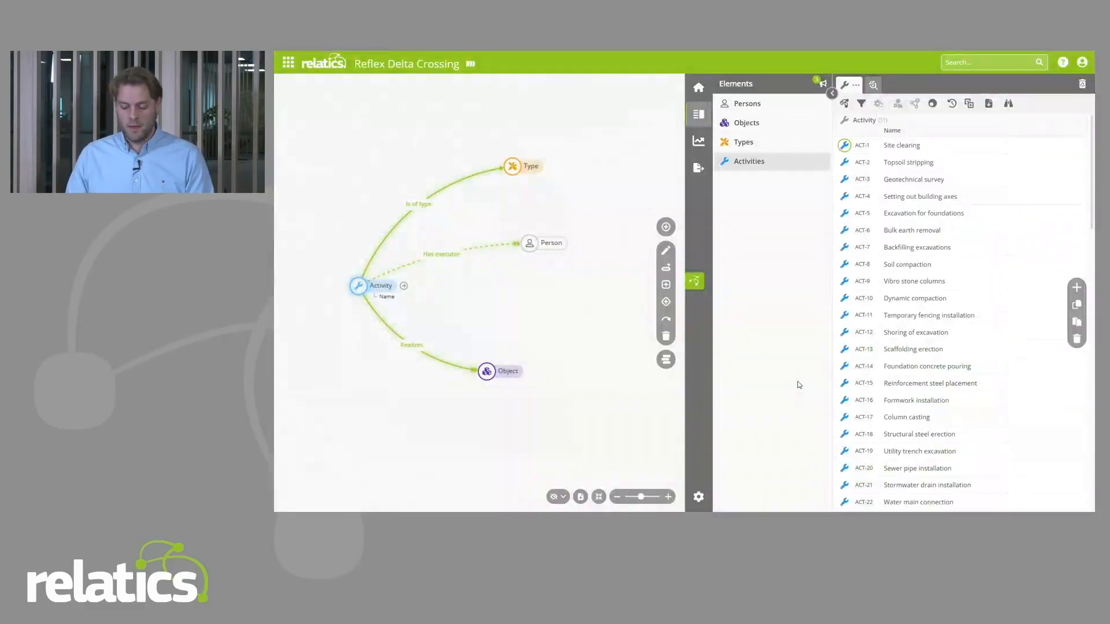
Step: Examine the executor section in the details of ACT-1 Site clearing and the executor column in the Activities analysis view
click(695, 281)
click(451, 145)
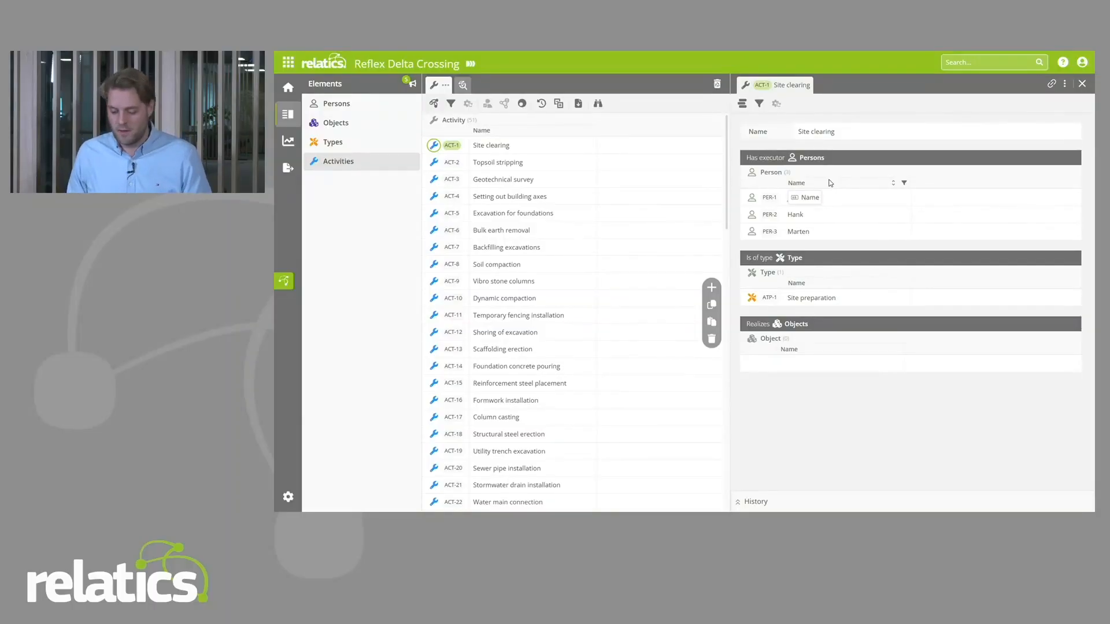
click(1082, 83)
click(462, 84)
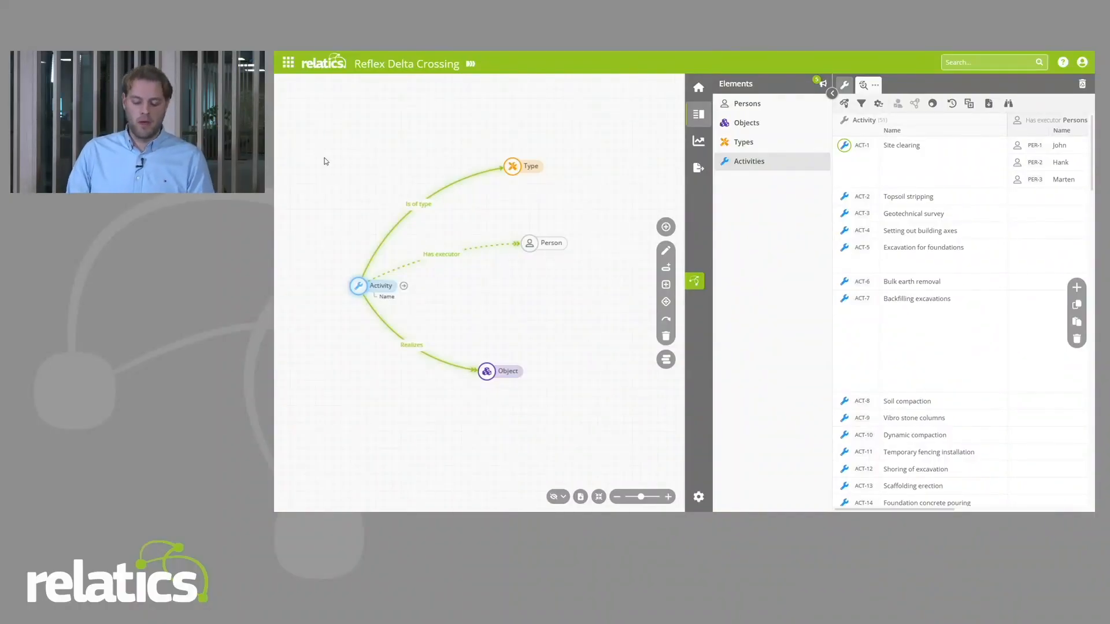
Step: Select the Type element in the model diagram and show the Types list beside it
drag(324, 160, 359, 200)
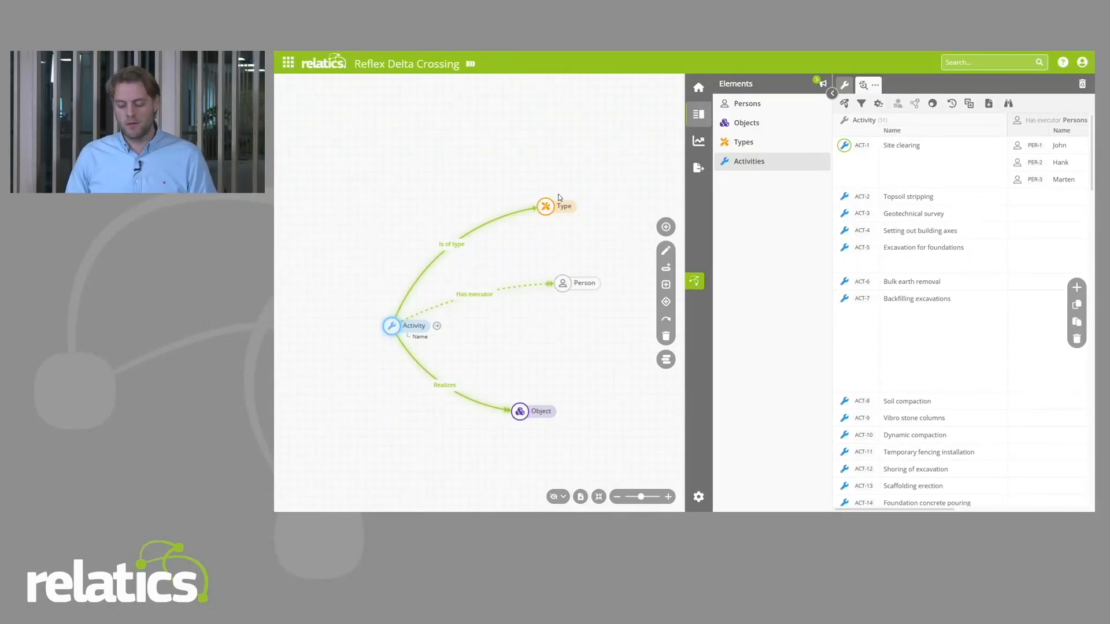
click(548, 208)
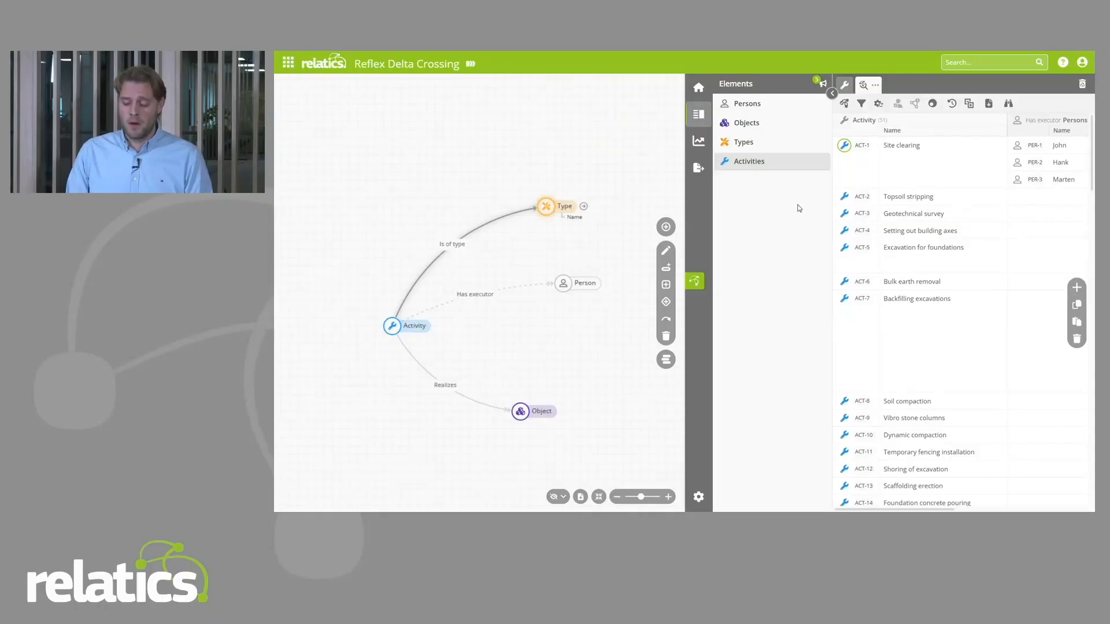
click(774, 144)
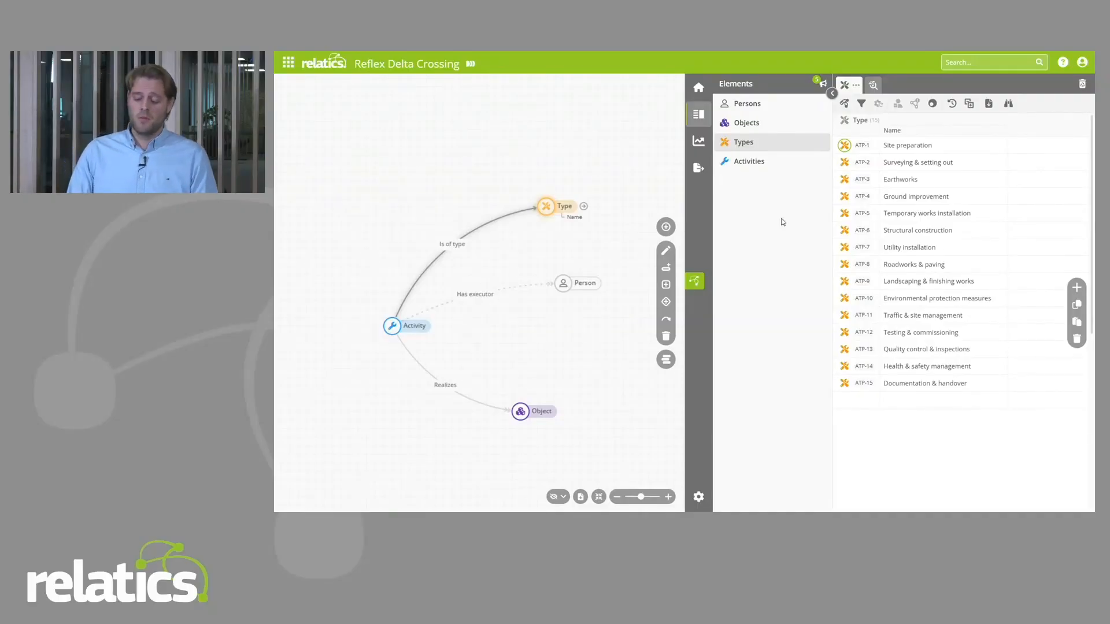
Step: Convert the Type element to a reference element through its advanced settings and confirm the conversion
double_click(552, 209)
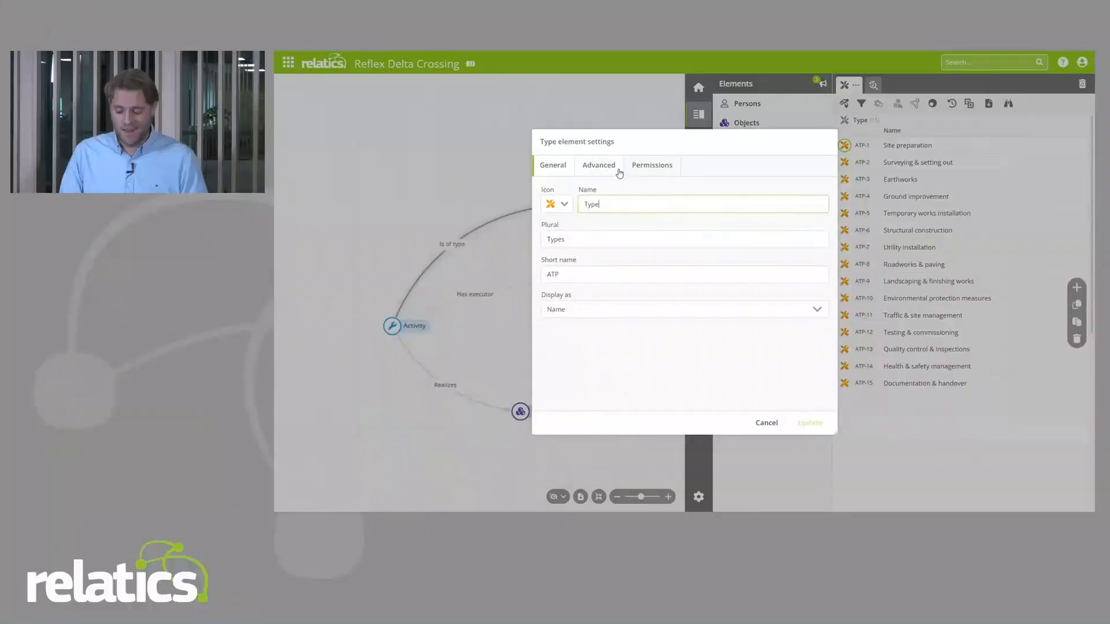
click(619, 171)
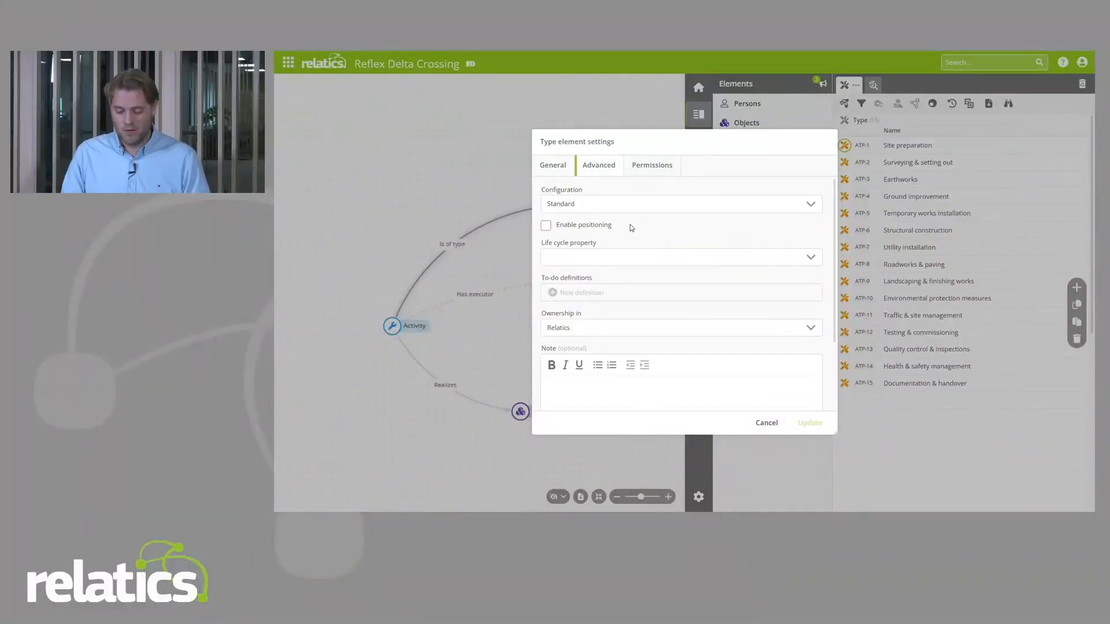
scroll(700, 225, down, 2)
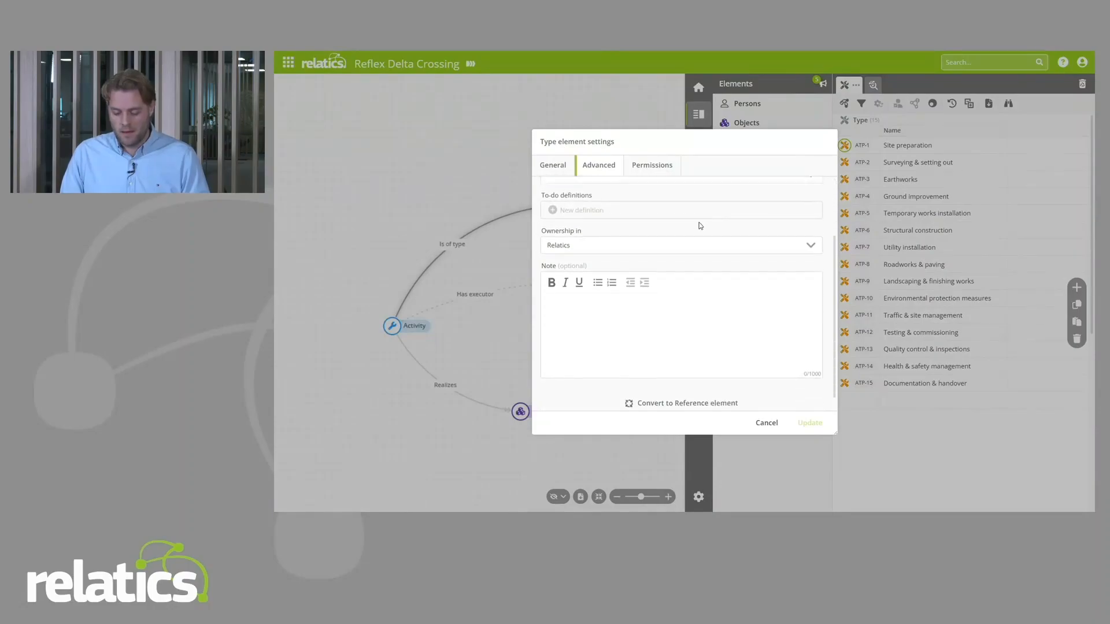
scroll(700, 226, down, 1)
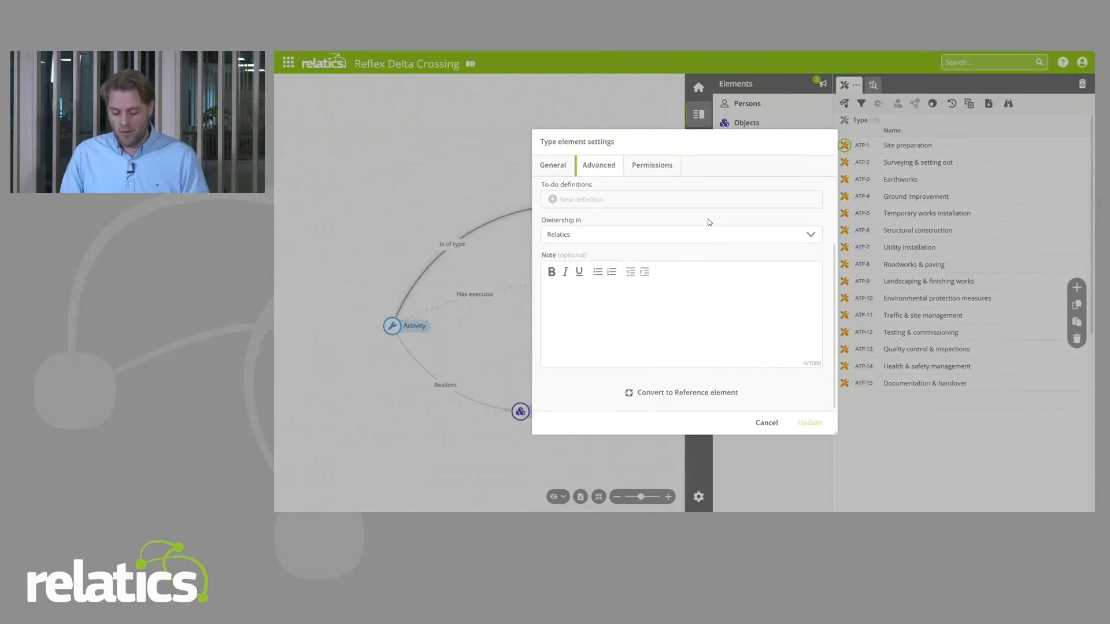
click(657, 393)
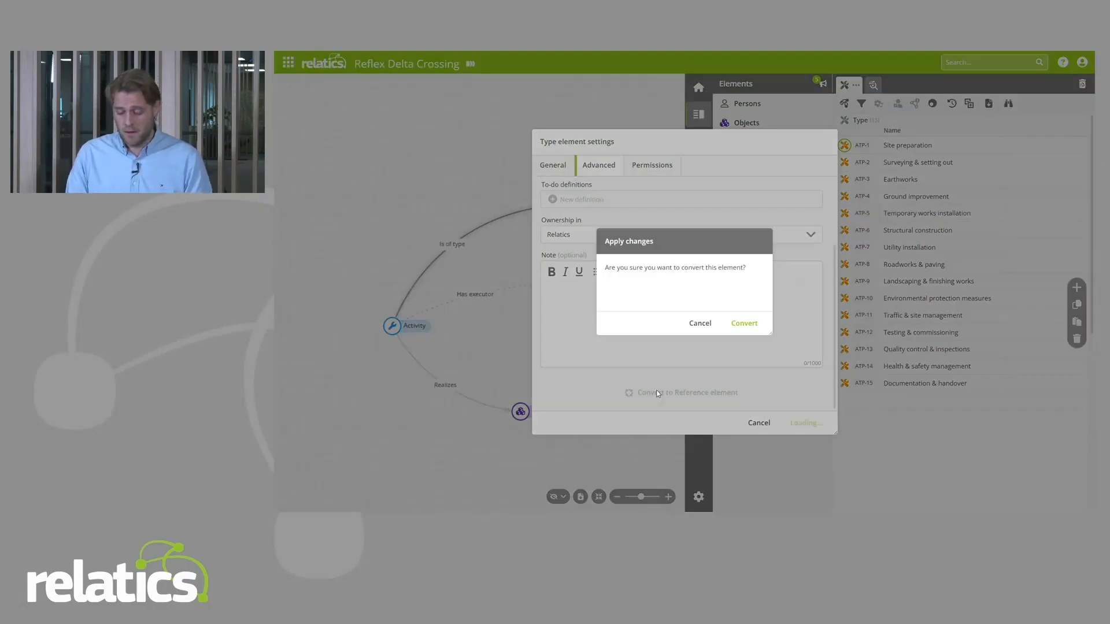
click(744, 323)
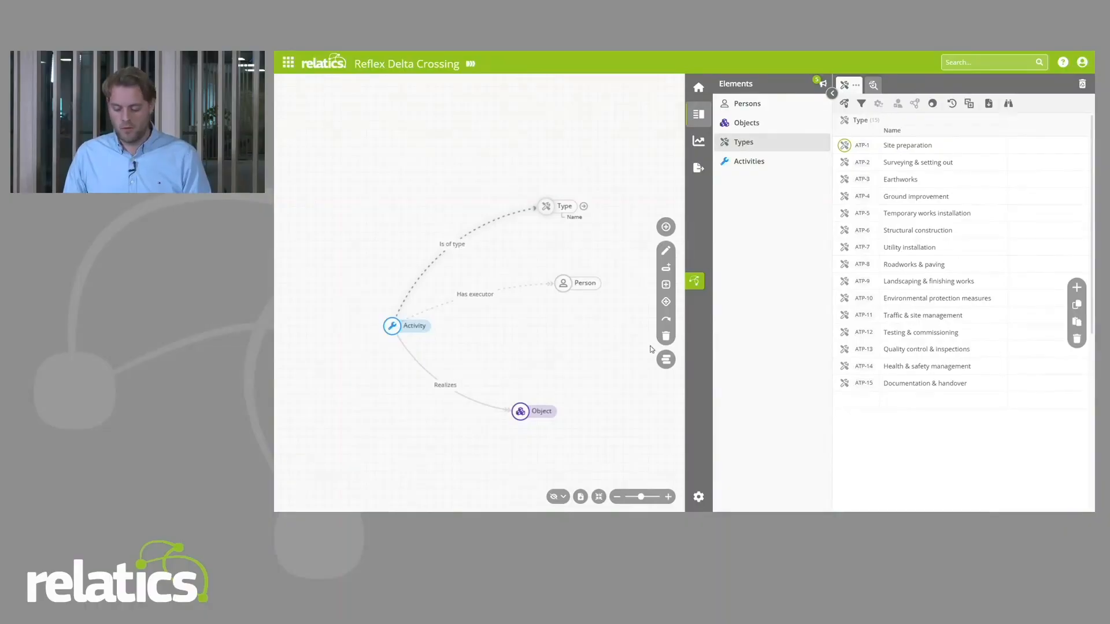
Step: Add an entry named "New type" at the end of the Types list, with the model diagram collapsed
click(695, 283)
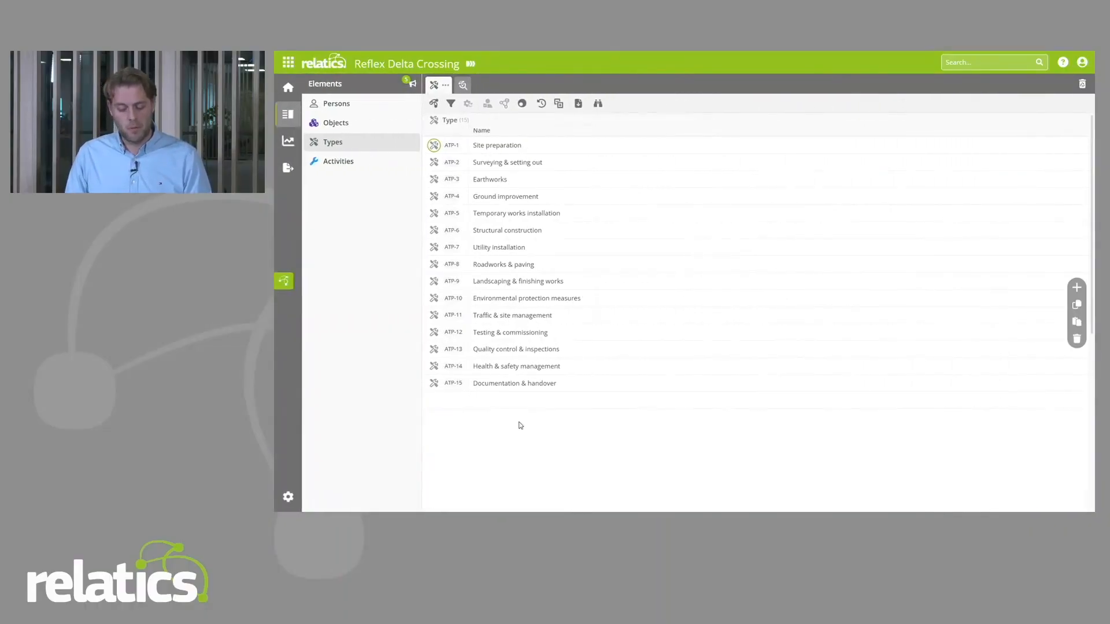
click(519, 398)
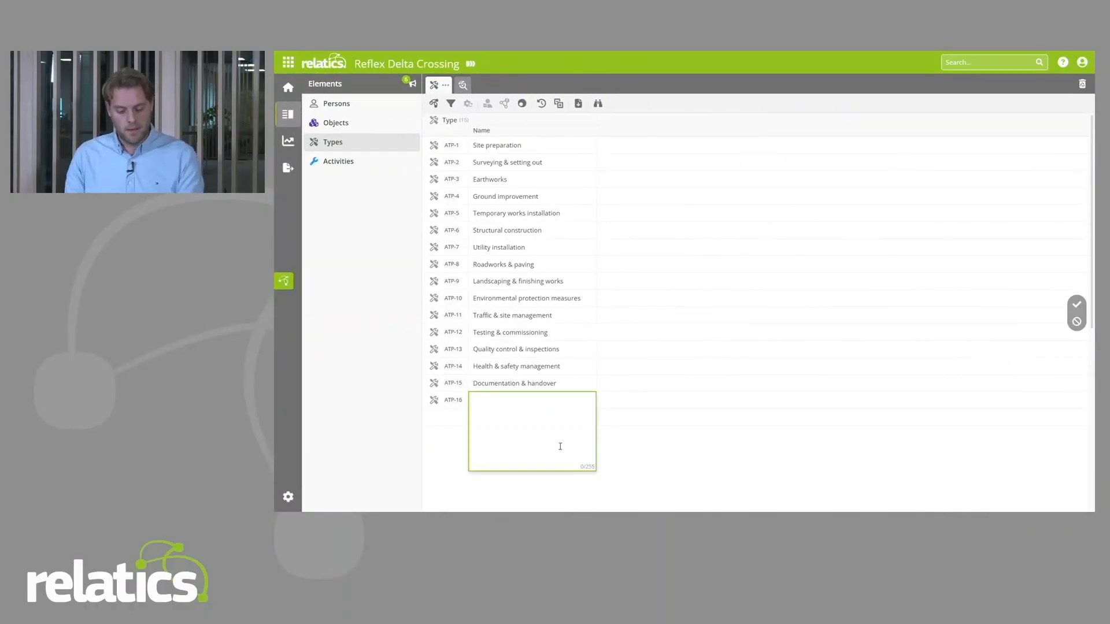
text(New type)
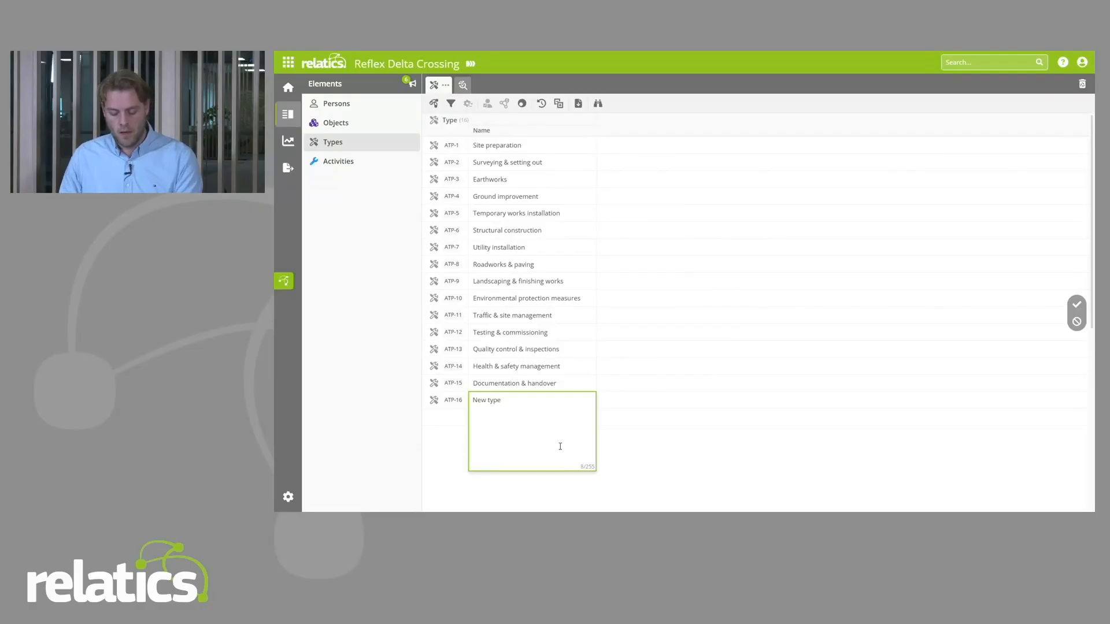
key(Return)
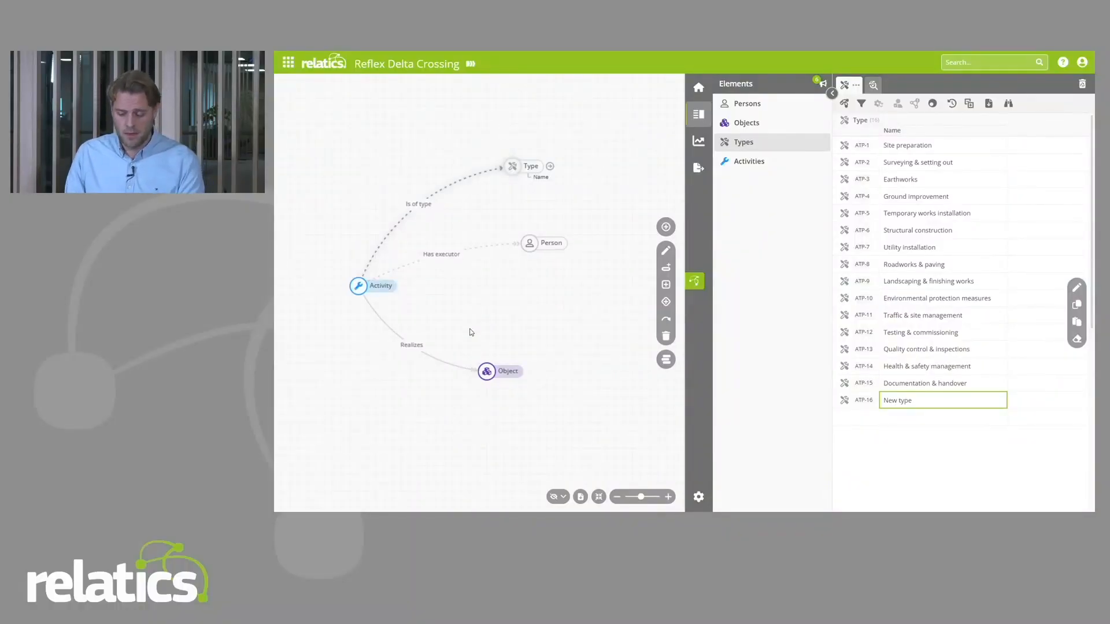
Step: Start a new type element below Person in the model diagram, named "Equipment item" with plural "Equipment items" and short name "EQI"
click(666, 226)
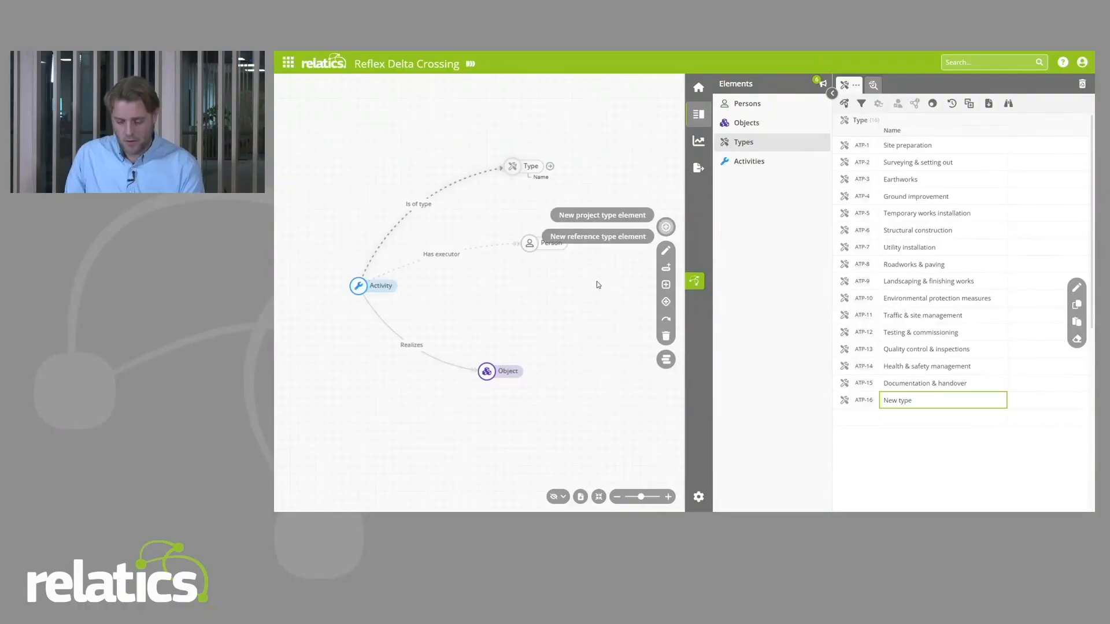
click(594, 227)
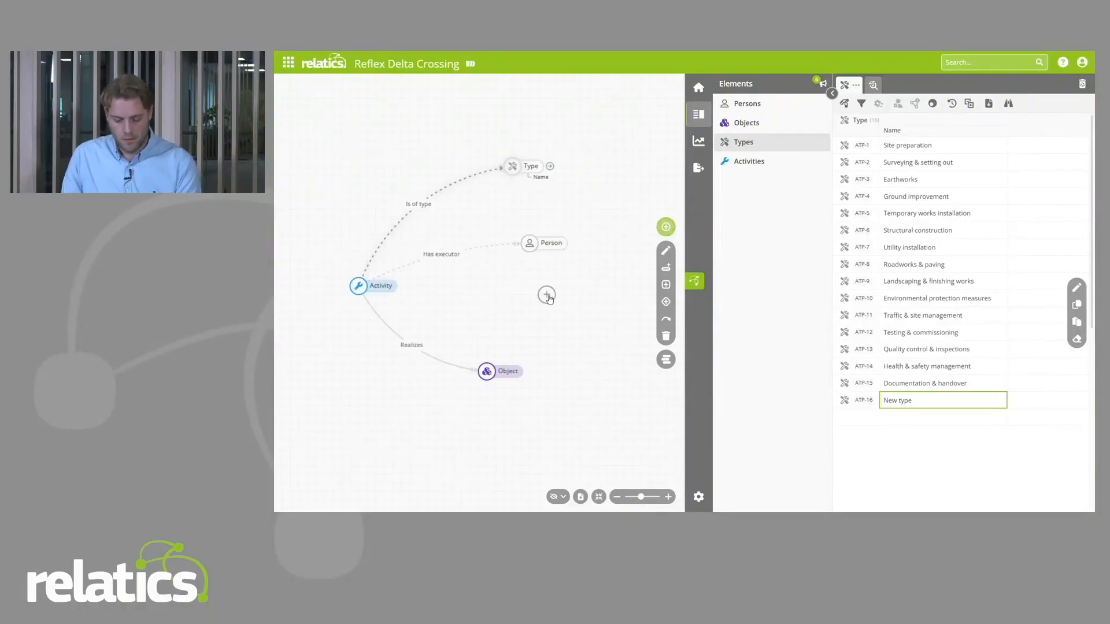
text(E)
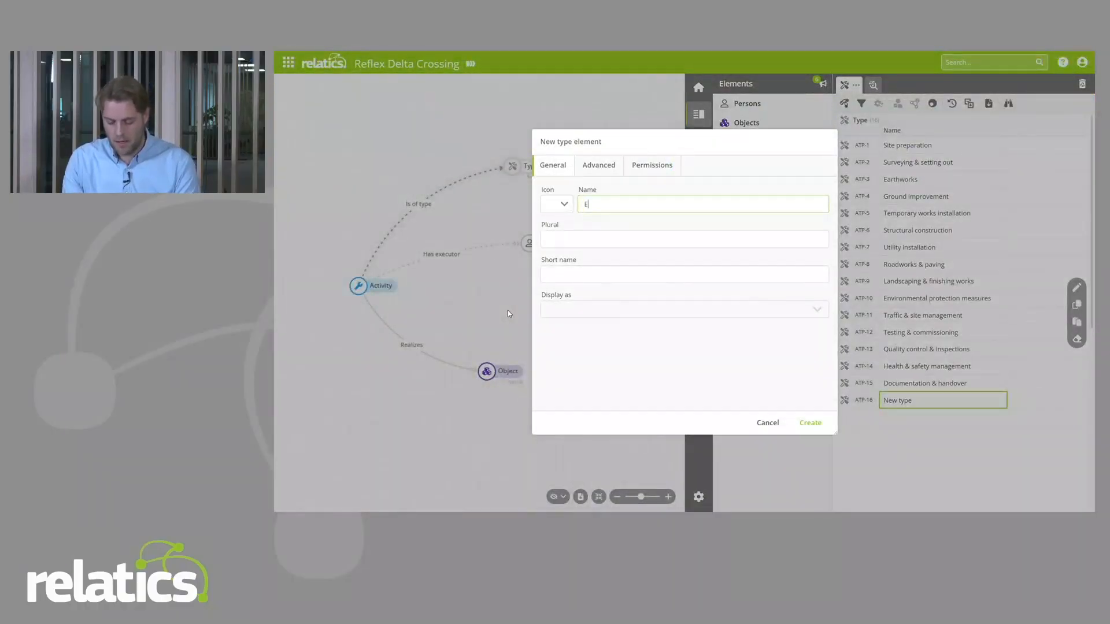
text(quipment item)
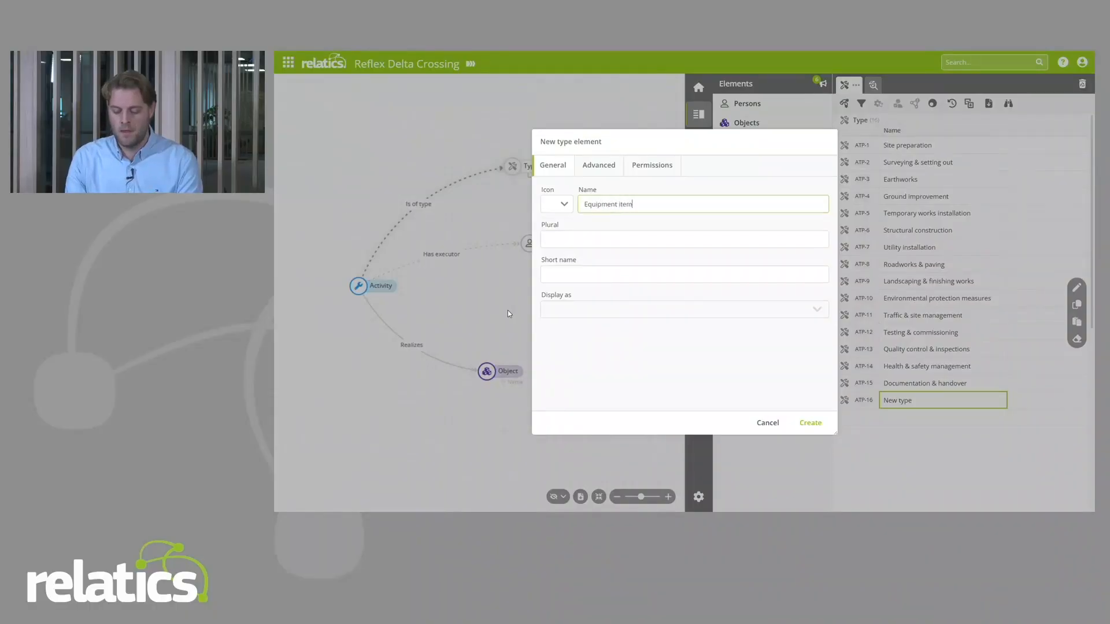
key(Tab)
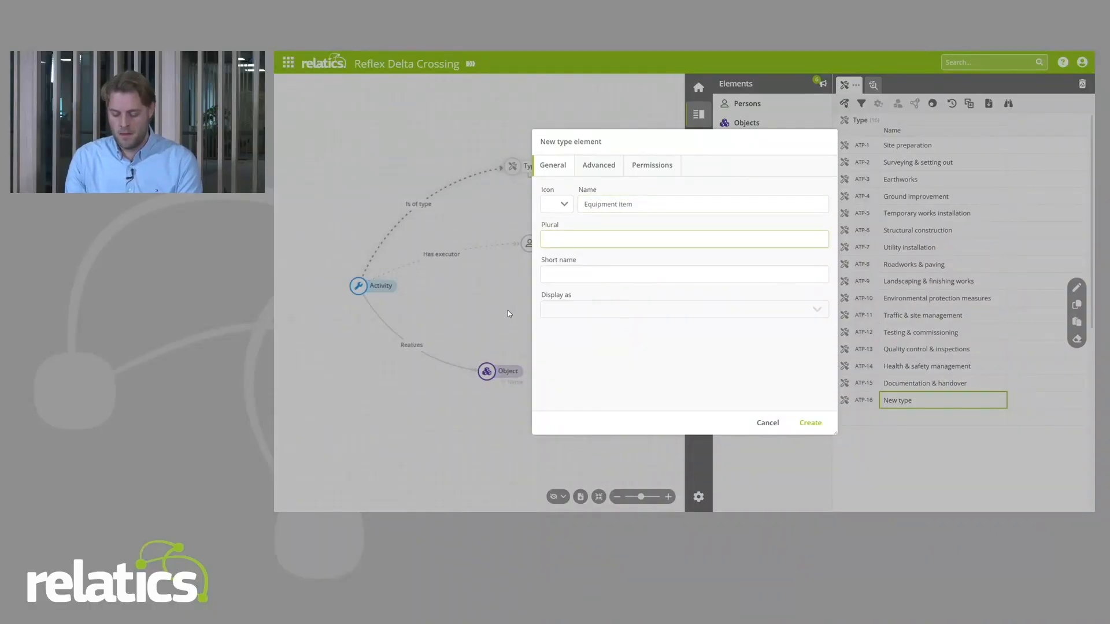
text(Equipment items)
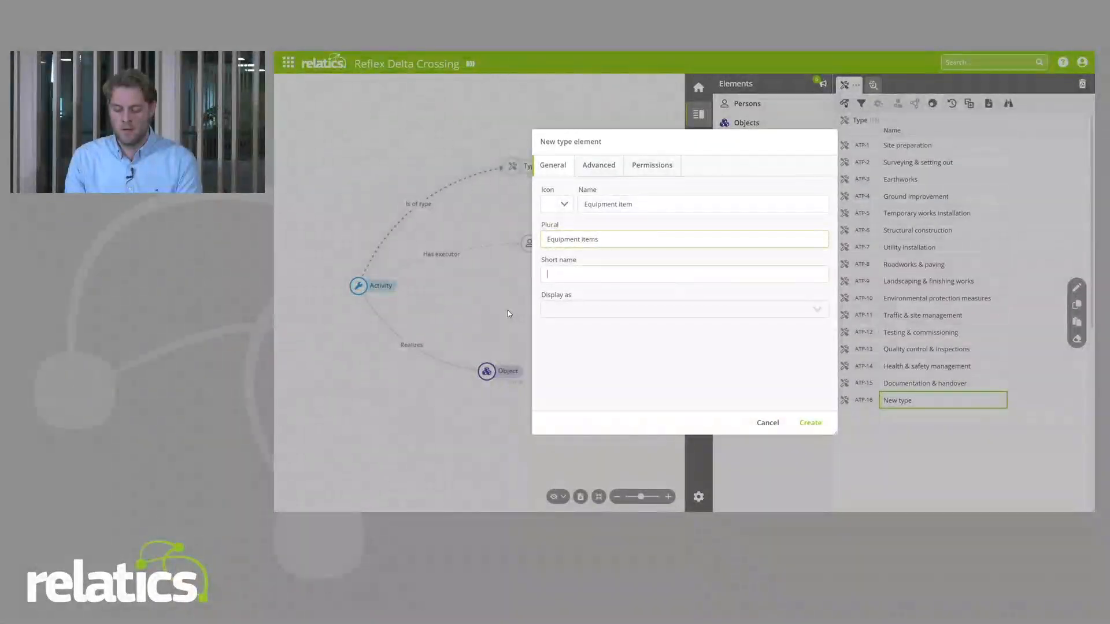
key(Tab)
text(EQI)
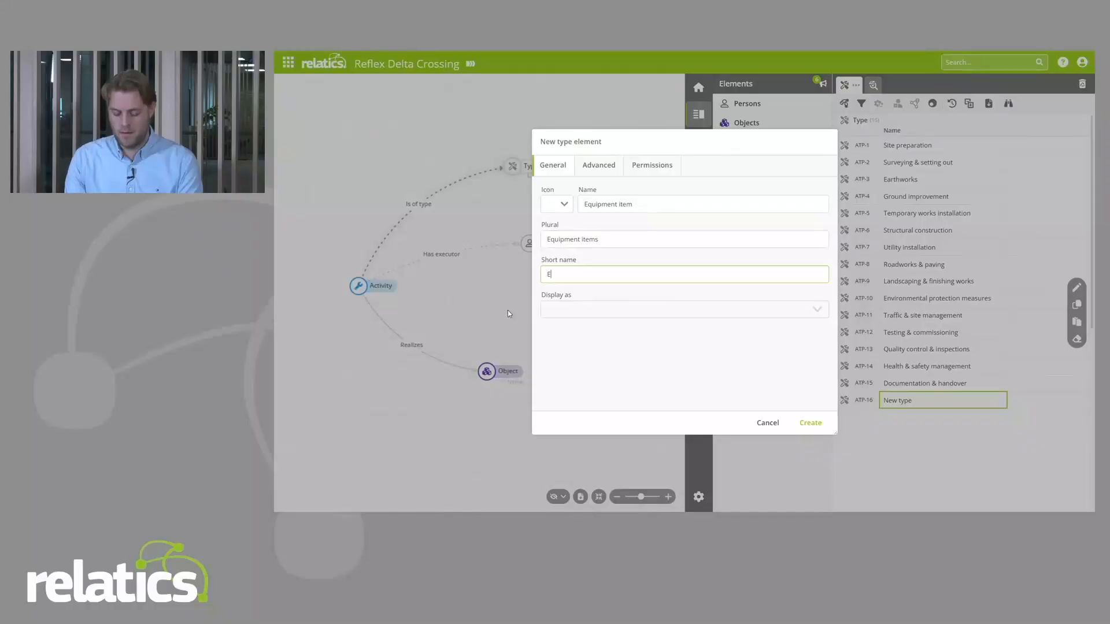
Step: Search the icons for "act", choose the hammer icon for the Equipment item element and create the element
click(564, 207)
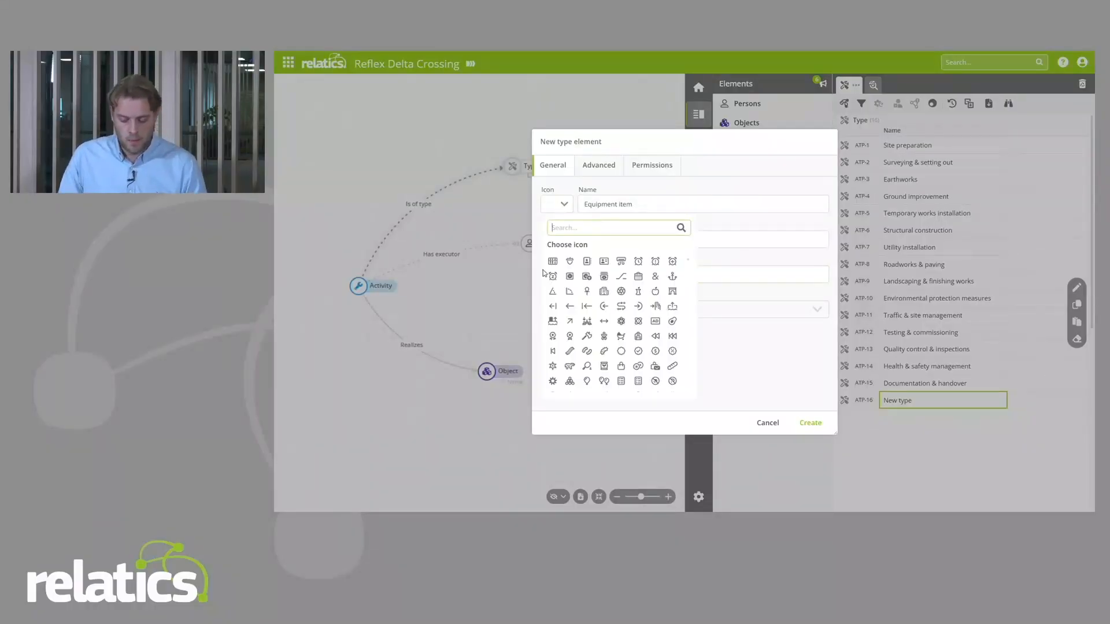
text(act)
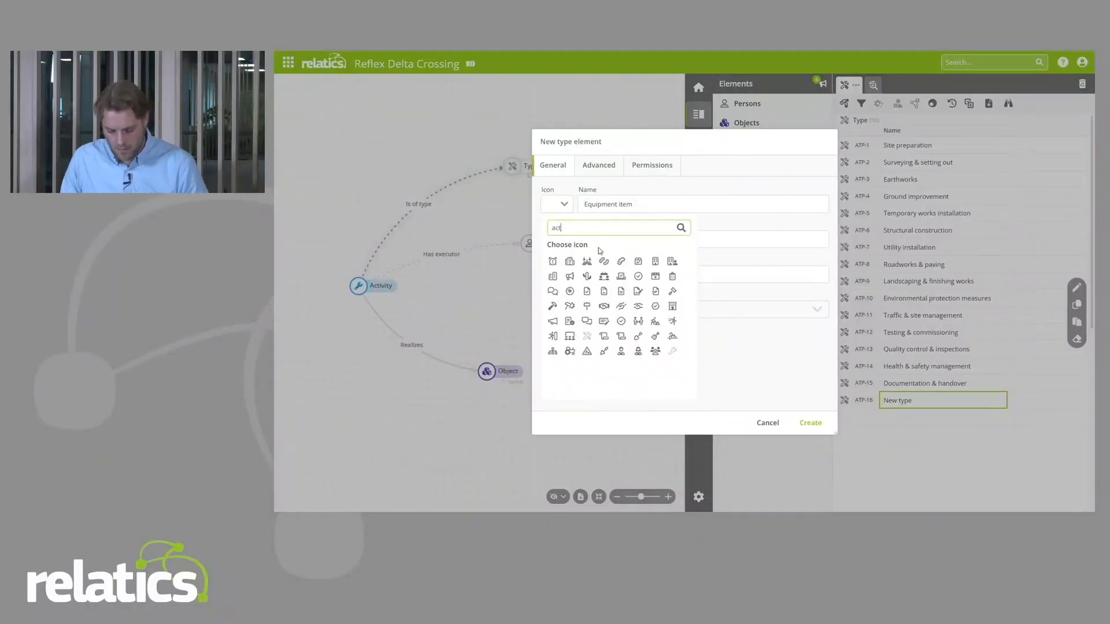
click(553, 306)
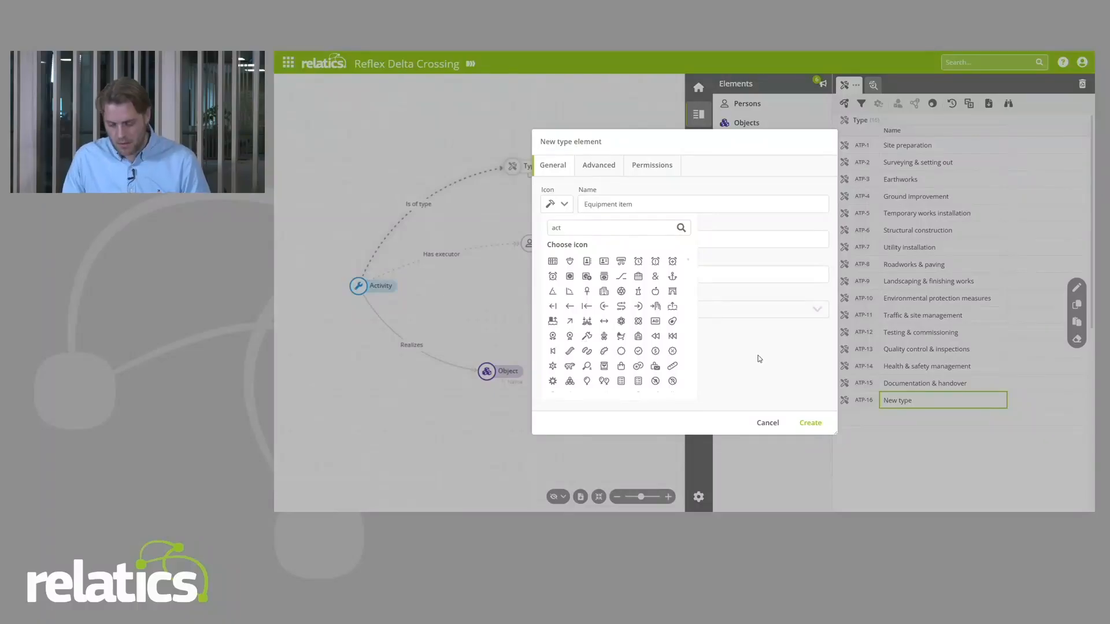
click(808, 426)
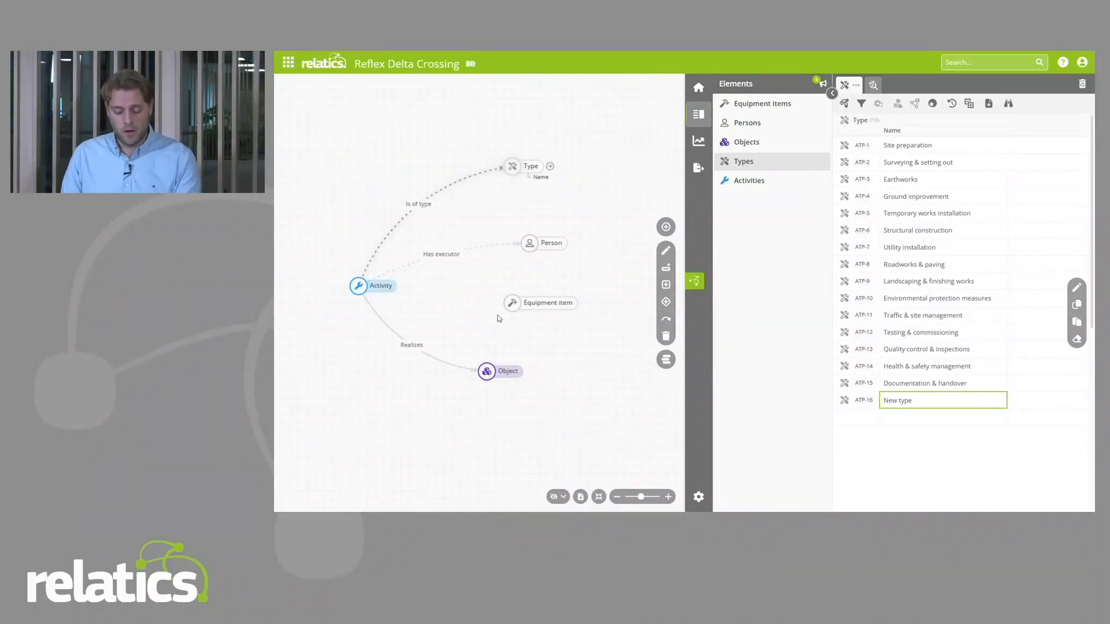
Step: Create a relation from Activity to Equipment item with role "Uses", reverse role "Is used for" and cardinality Single
click(355, 285)
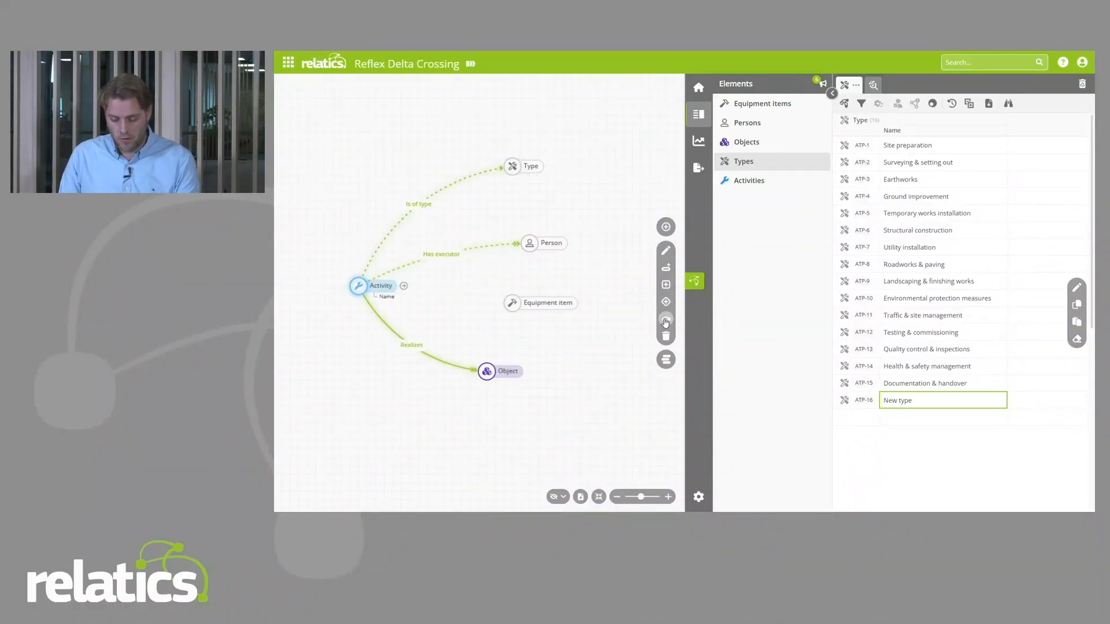
click(666, 319)
click(626, 241)
click(631, 274)
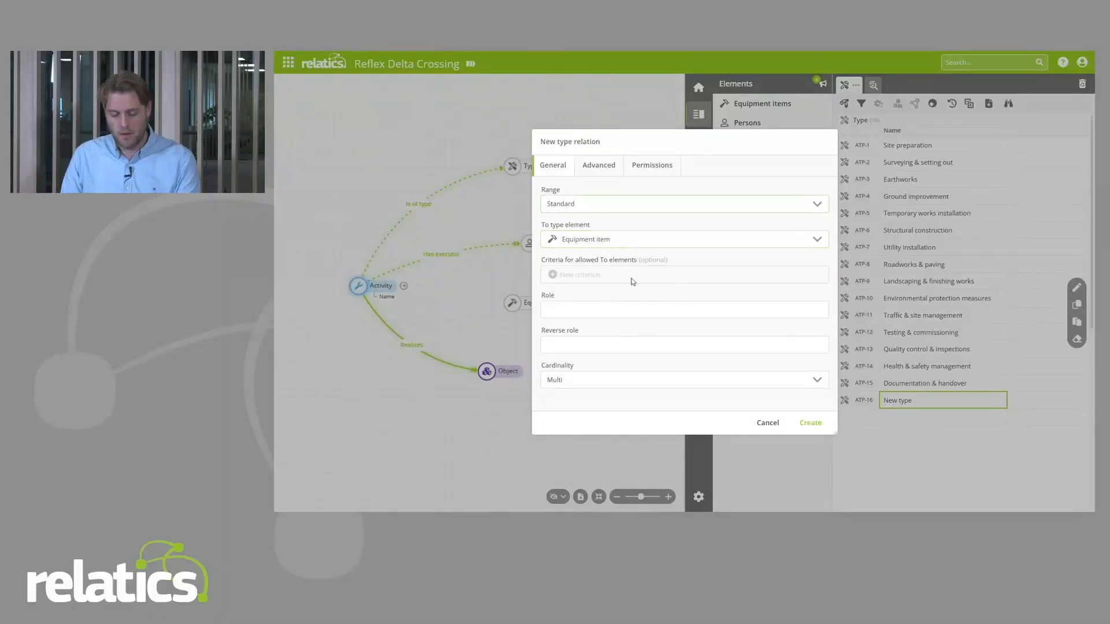
click(588, 305)
text(Uses)
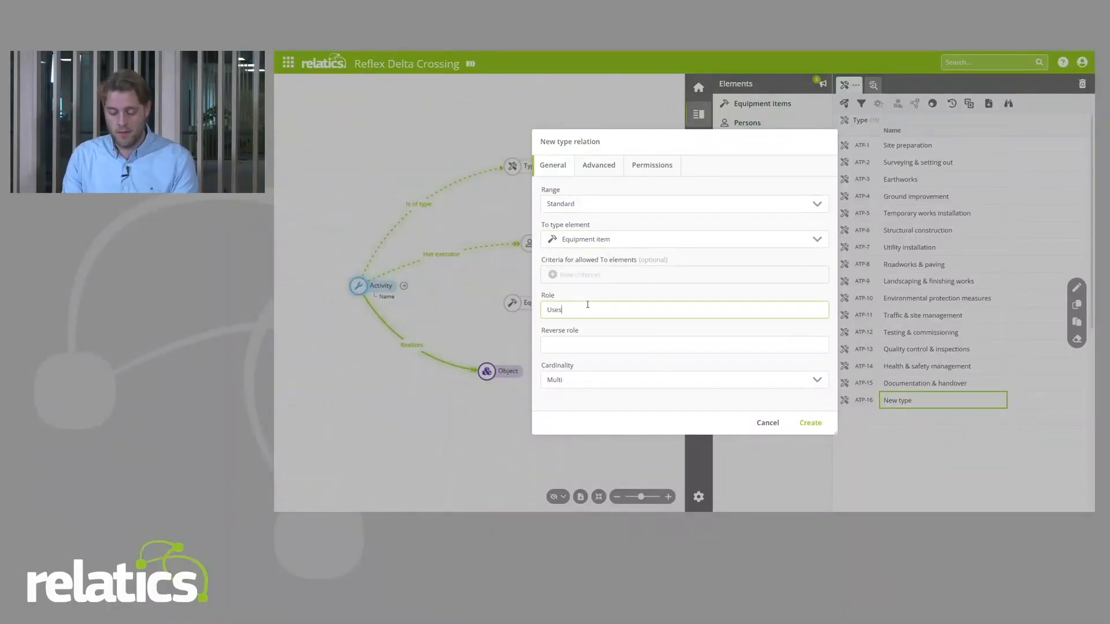
key(Tab)
text(Is used for)
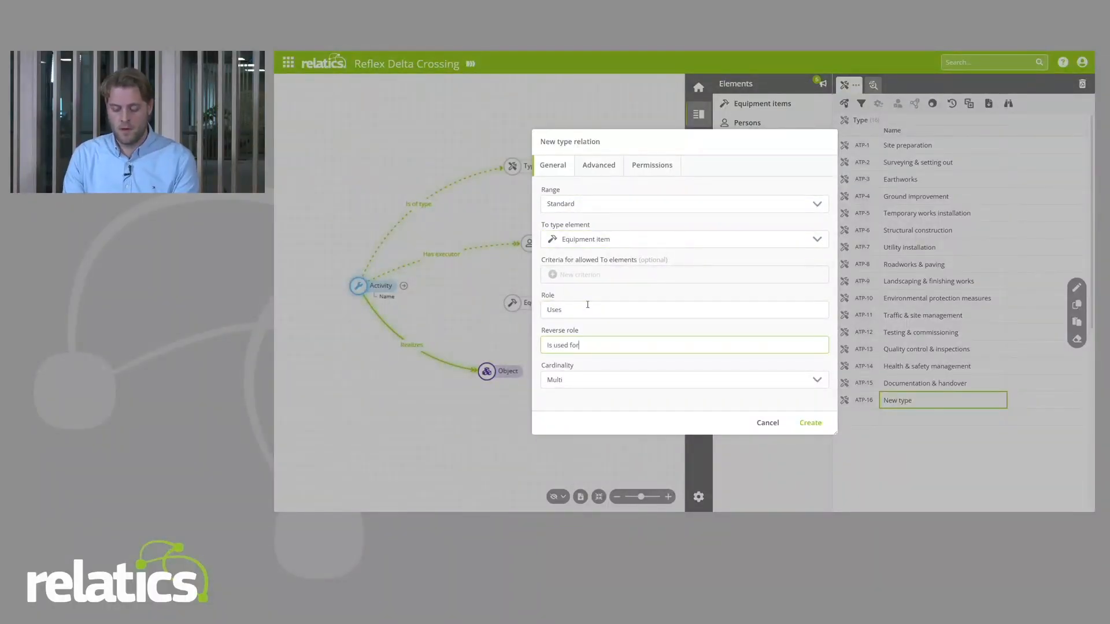
click(596, 379)
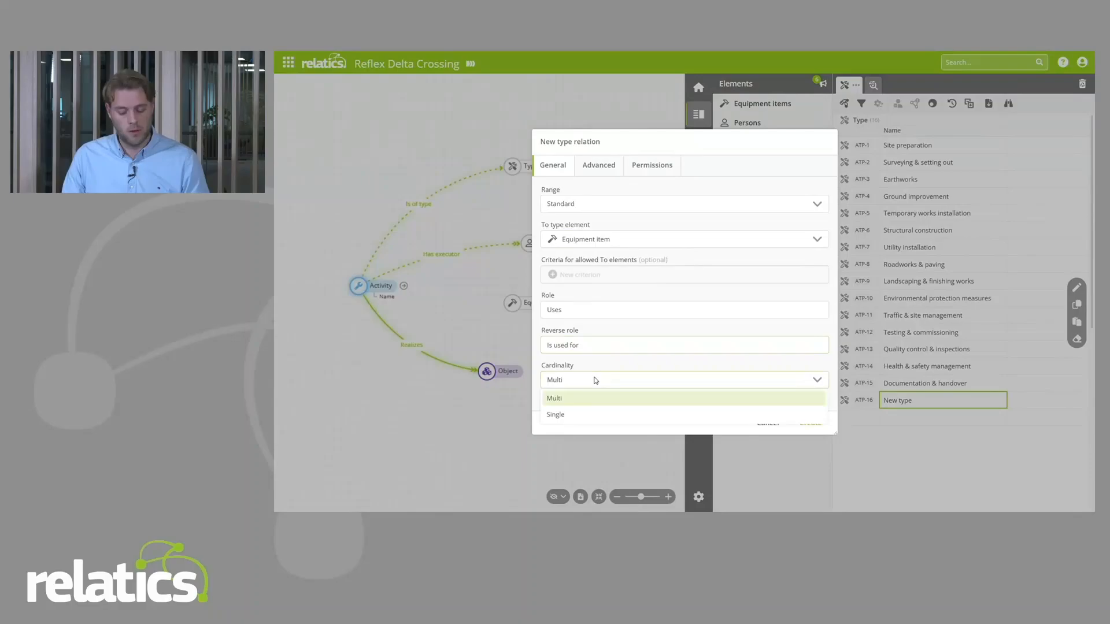
click(587, 415)
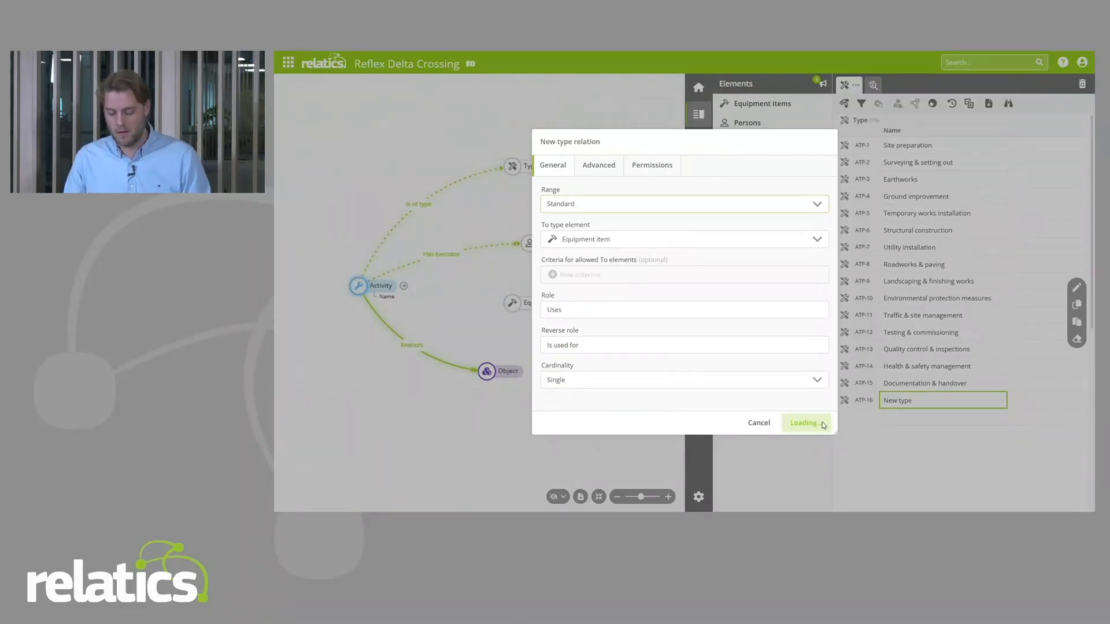
click(809, 423)
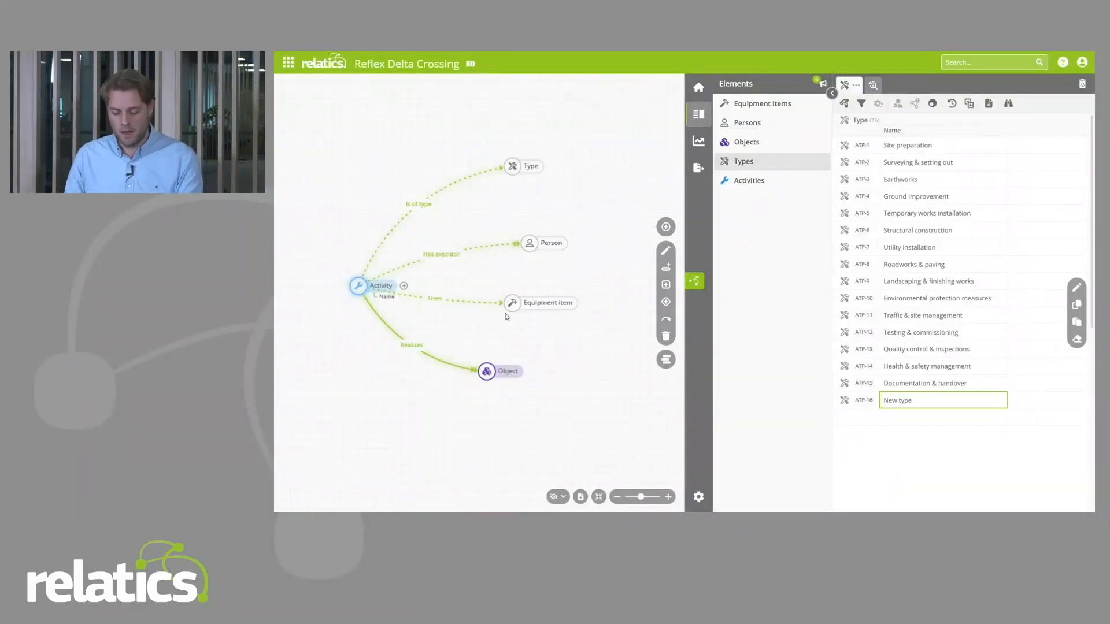
Step: Add a property named "Code" with data type Single line text to the Equipment item element
click(523, 302)
click(664, 268)
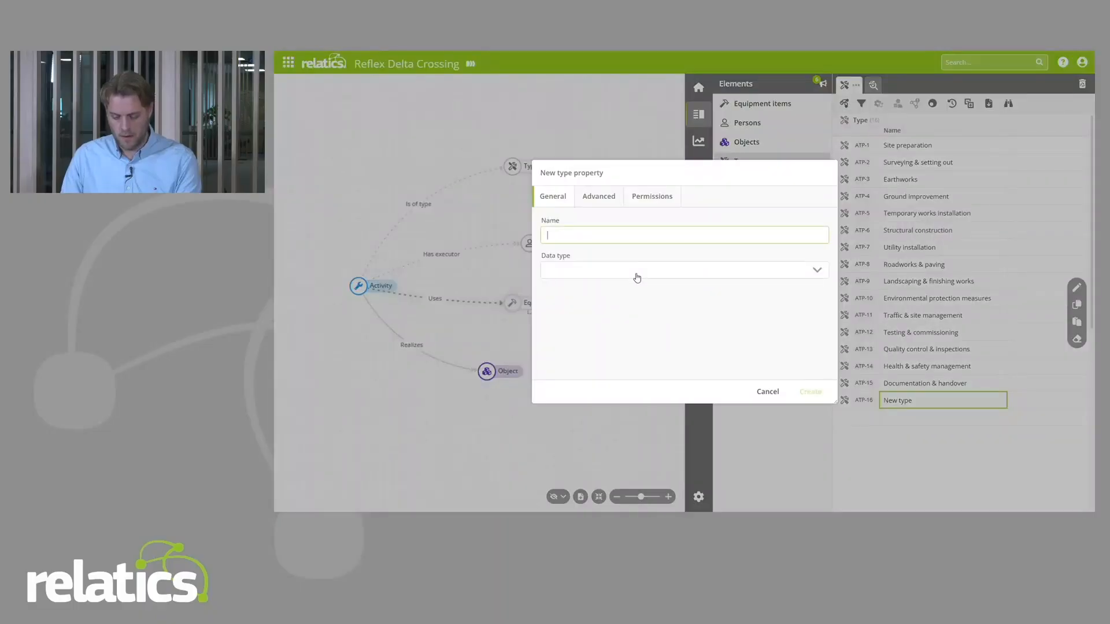
text(Code)
click(635, 273)
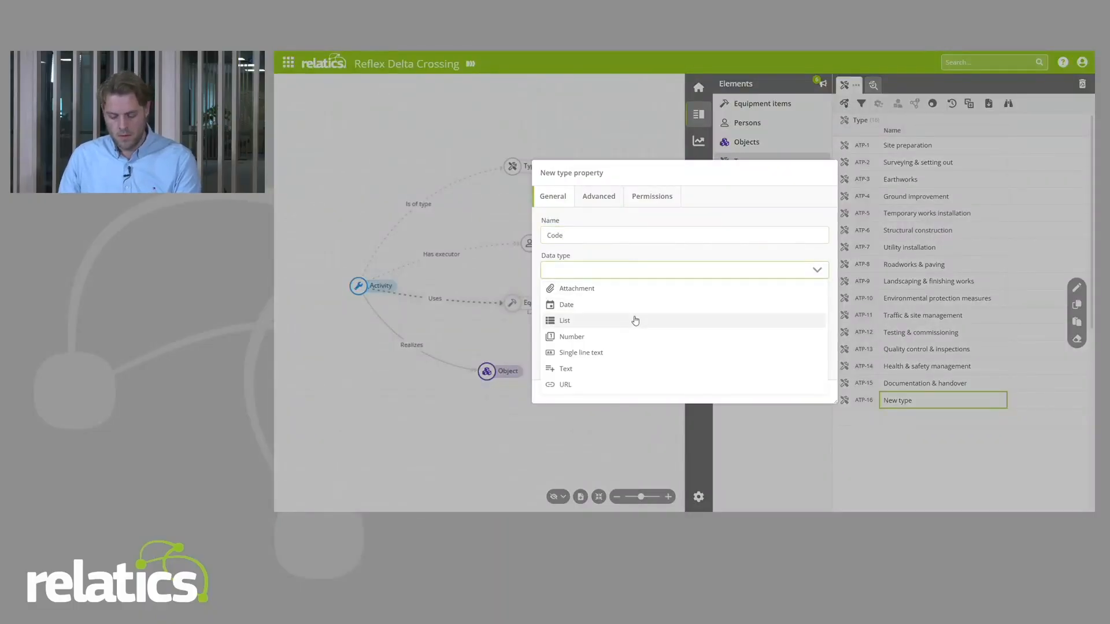
click(611, 352)
click(810, 392)
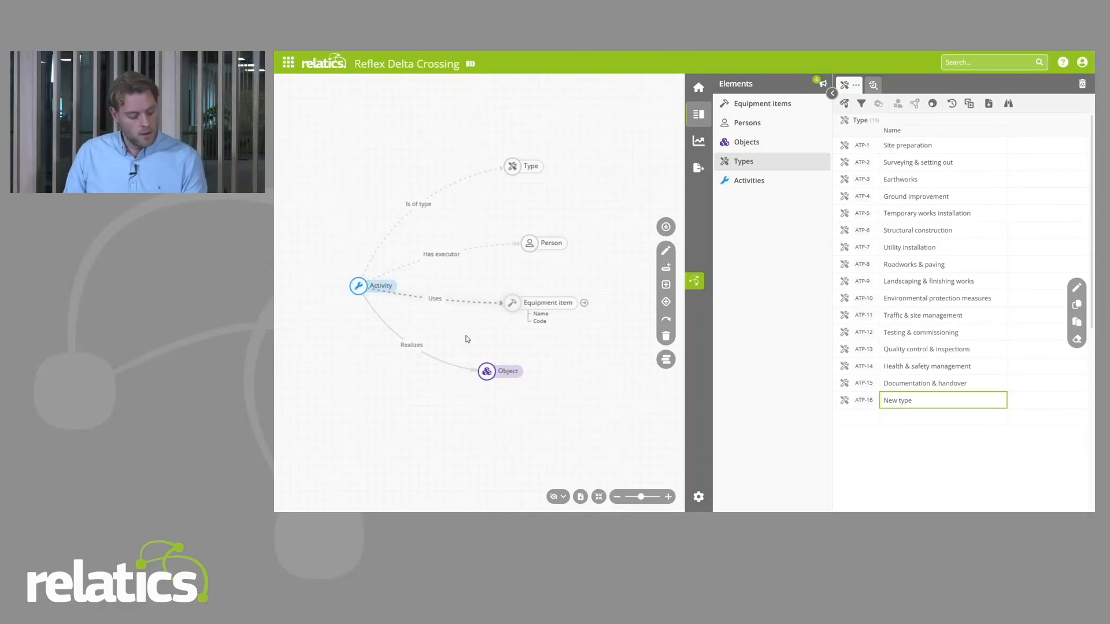
Step: Reorder the Equipment item properties in the model organization so that Code comes before Name, and apply the update
click(666, 360)
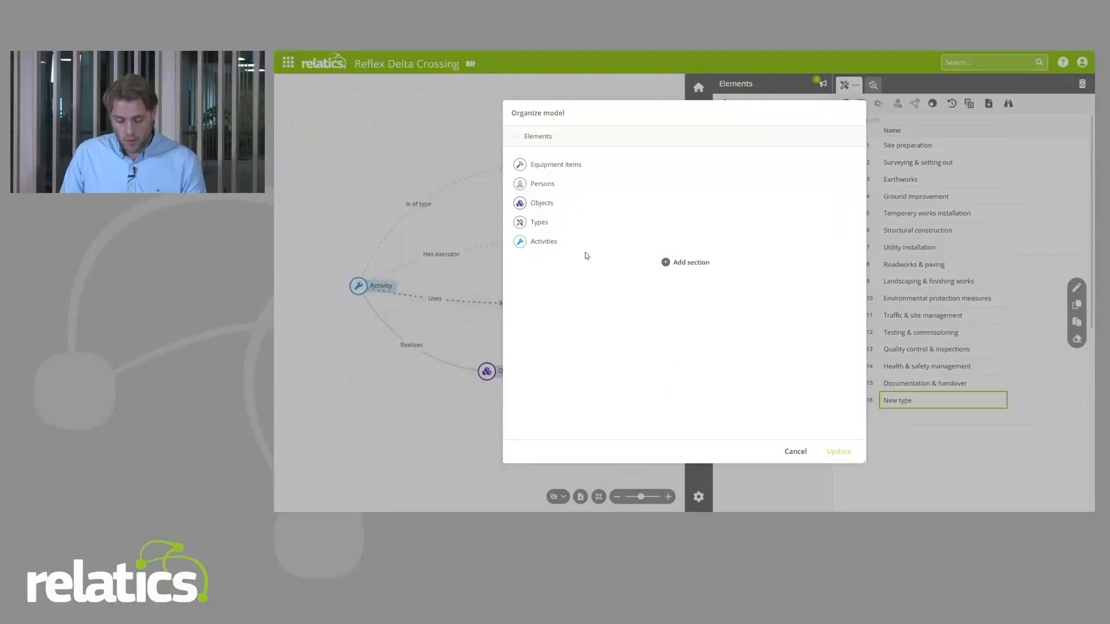
click(588, 165)
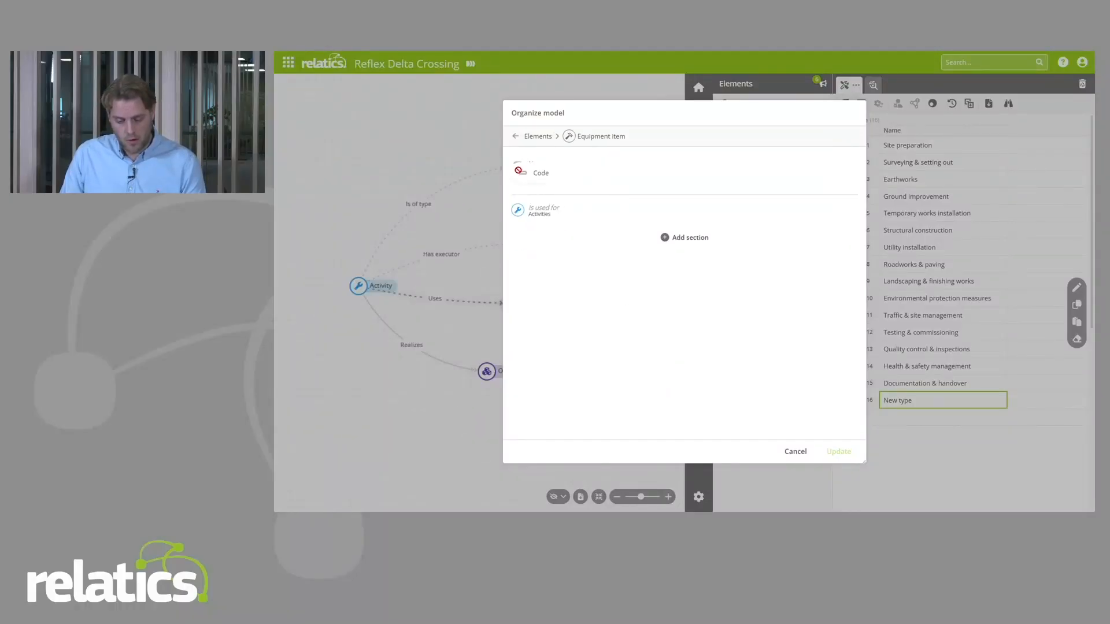
click(839, 451)
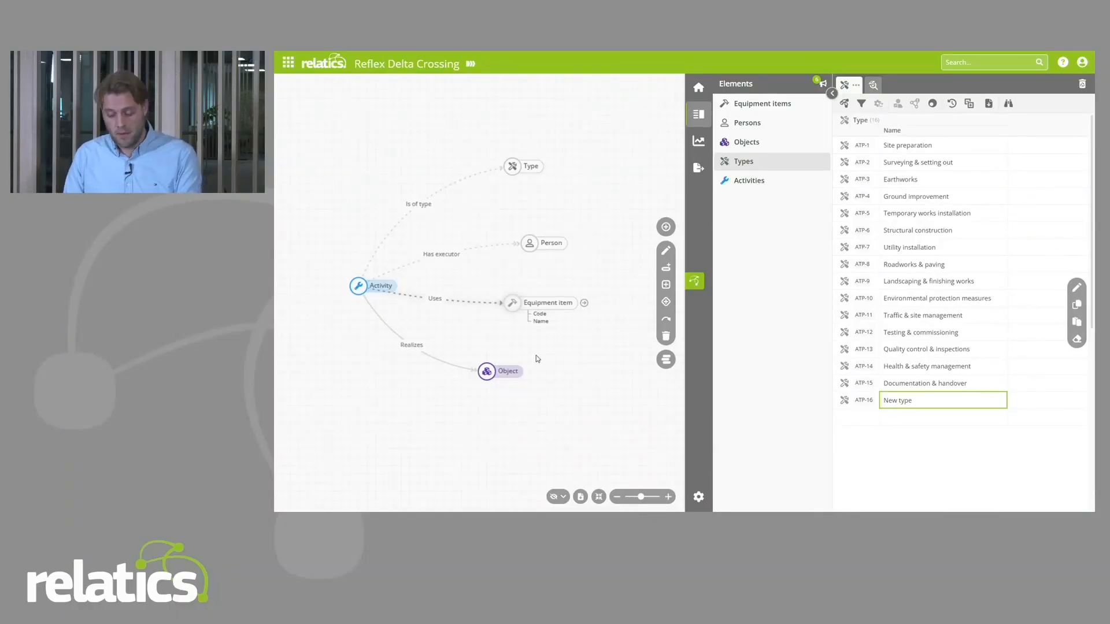
Step: Switch to Equipment list 1.xlsx in Excel, examine the Name and Code columns of the equipment items, and return to Relatics
key(alt+Tab)
key(alt+Tab)
key(alt+Tab)
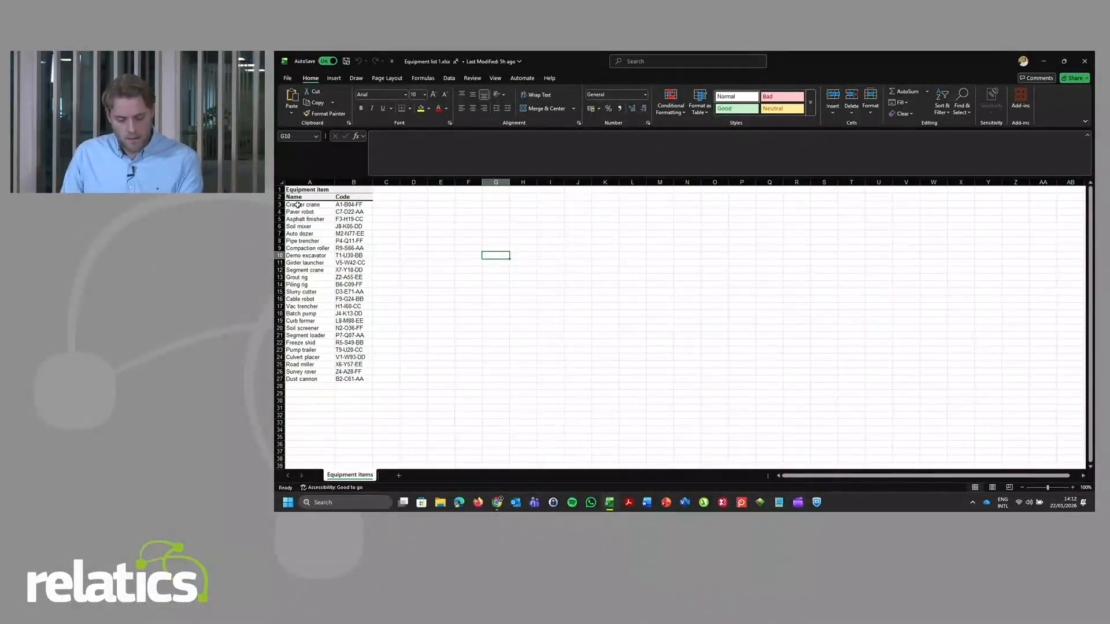
drag(298, 204, 353, 379)
scroll(435, 281, down, 1)
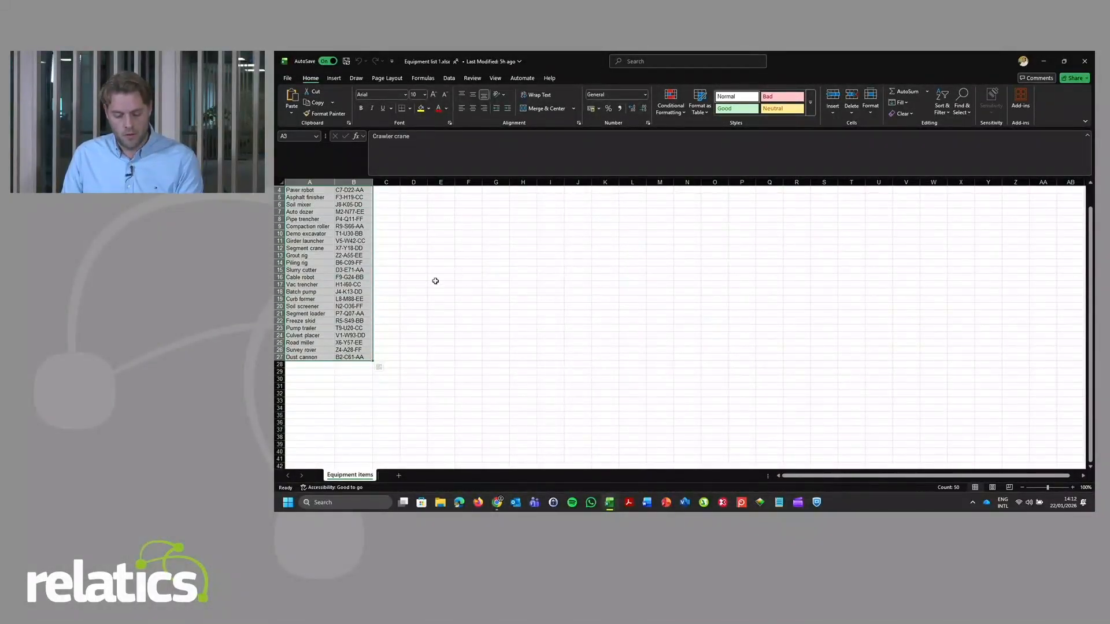
scroll(435, 281, up, 1)
key(alt+Tab)
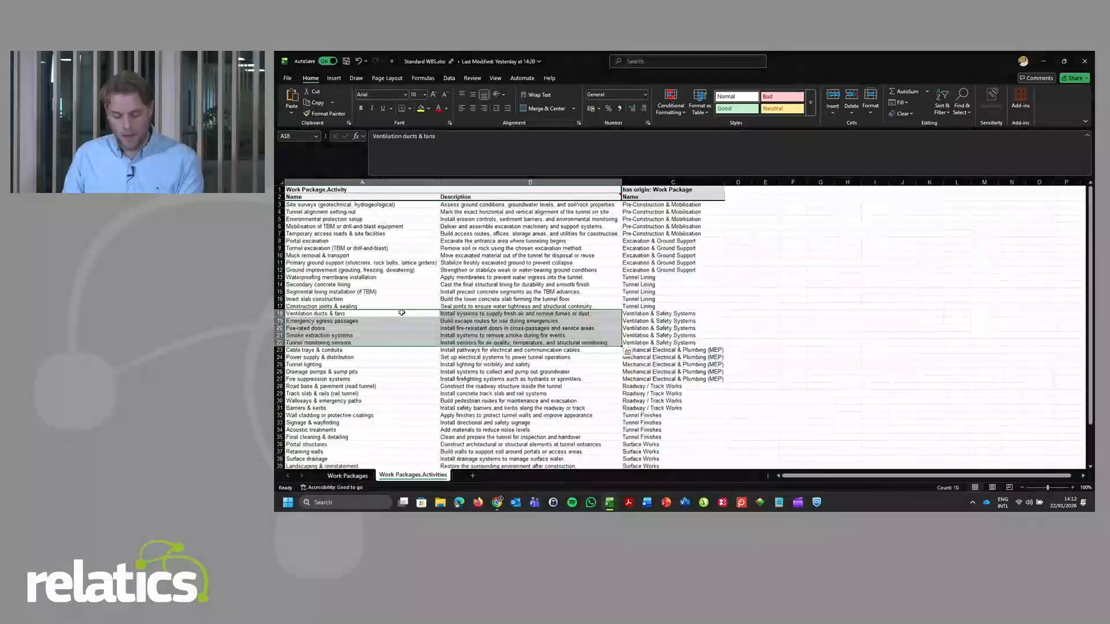
key(alt+Tab)
key(Tab)
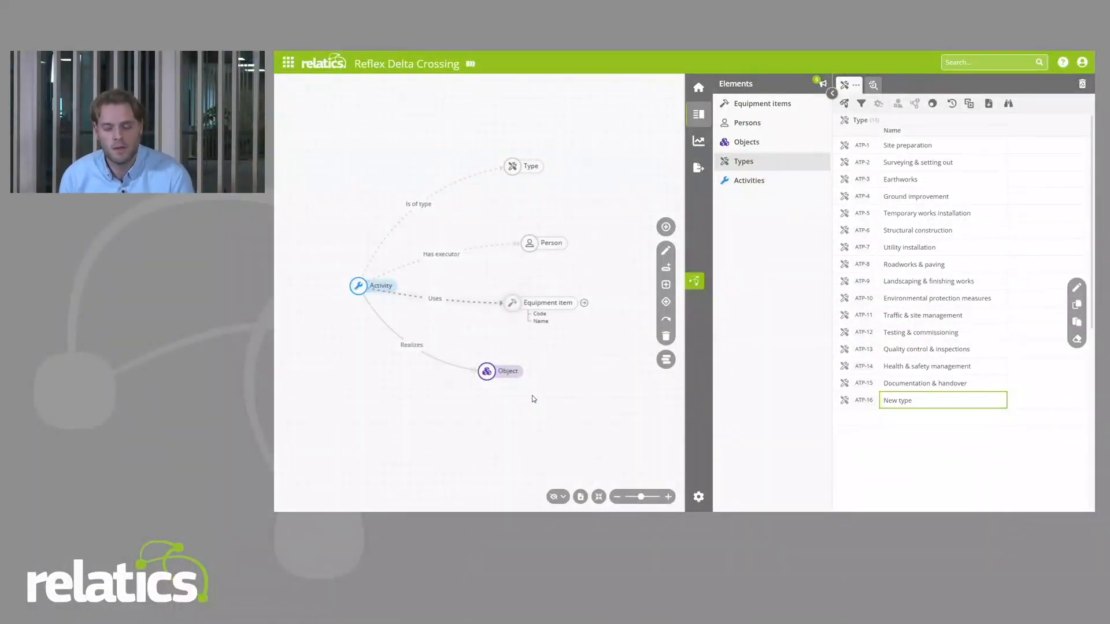
Step: Start a new import from the project's import settings with the model diagram collapsed, and upload the file "Equipment list 1.xlsx"
click(697, 499)
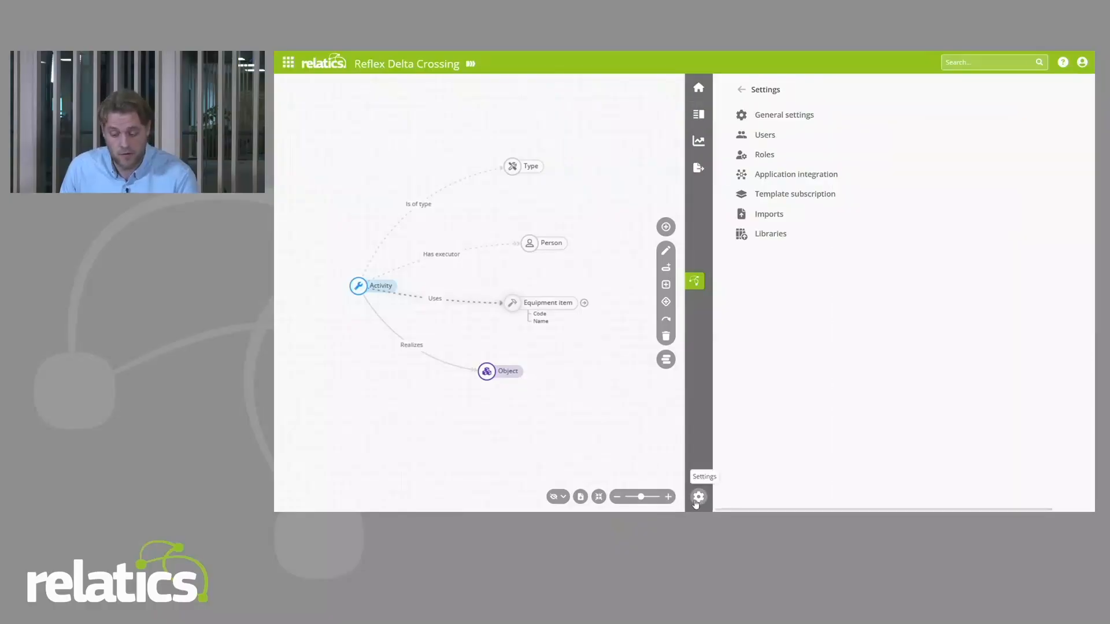
click(740, 215)
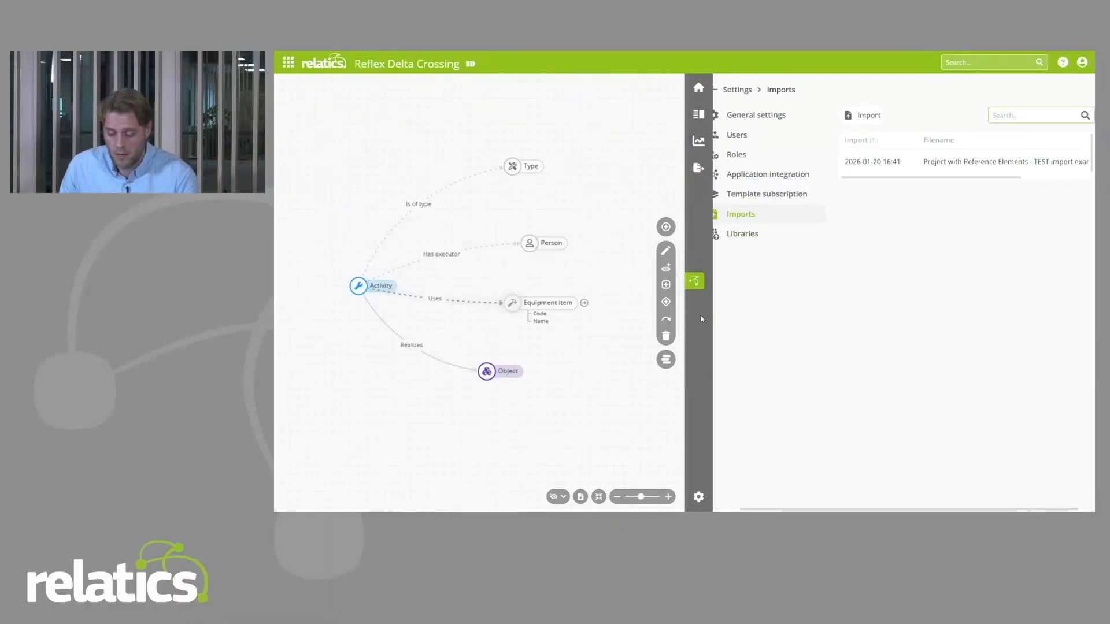
click(694, 281)
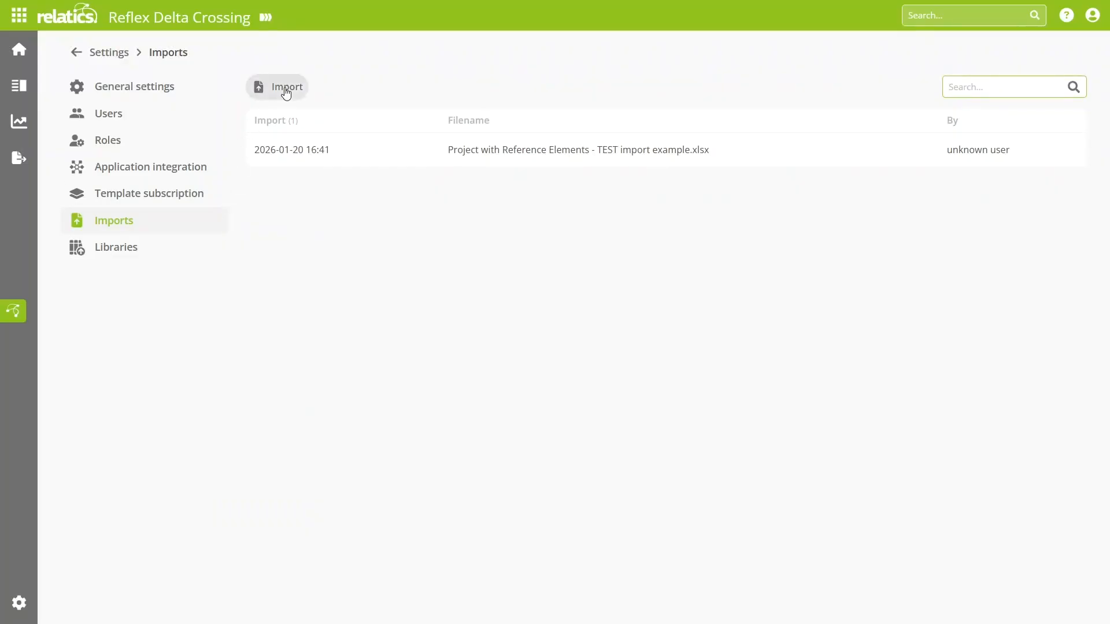
click(286, 88)
click(404, 202)
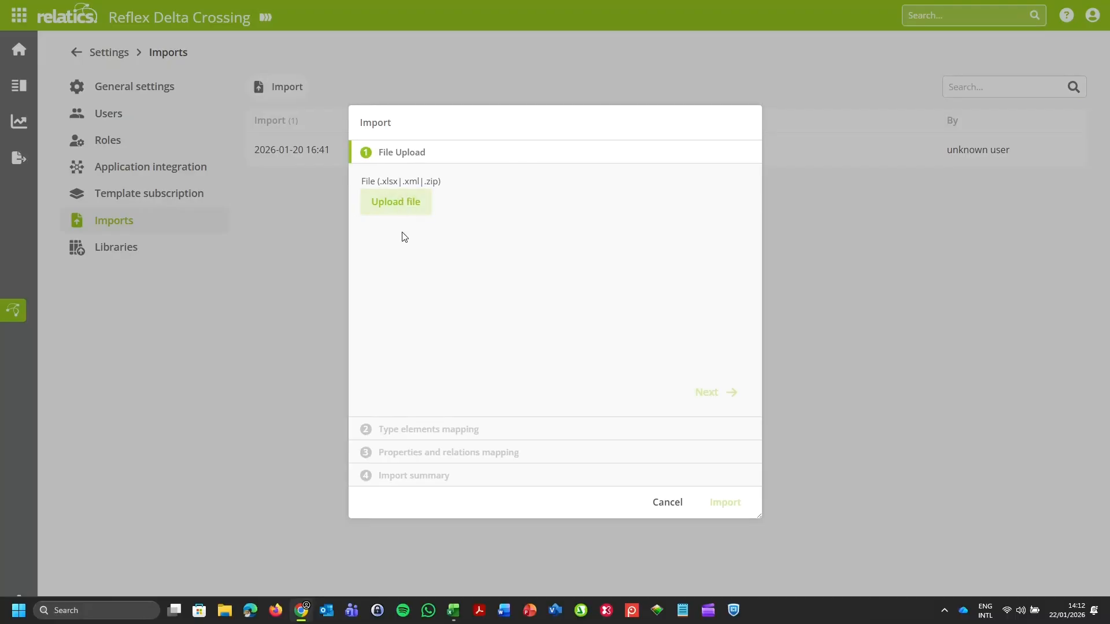
double_click(229, 138)
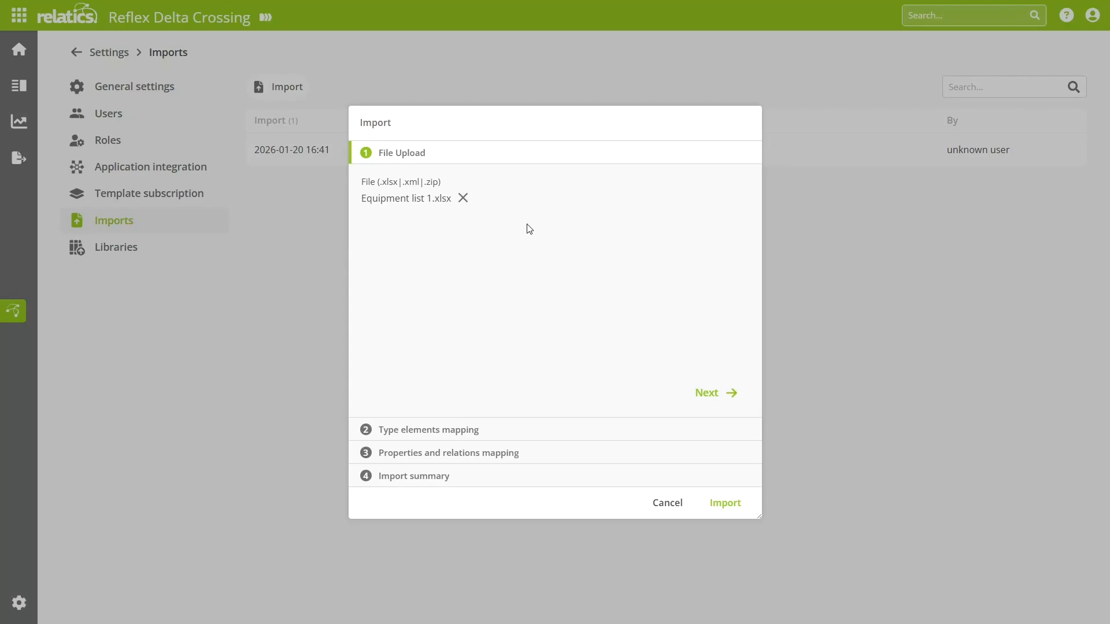
Step: Keep the imported Equipment item type element mapped on the Equipment item element and proceed to the property mapping
click(720, 393)
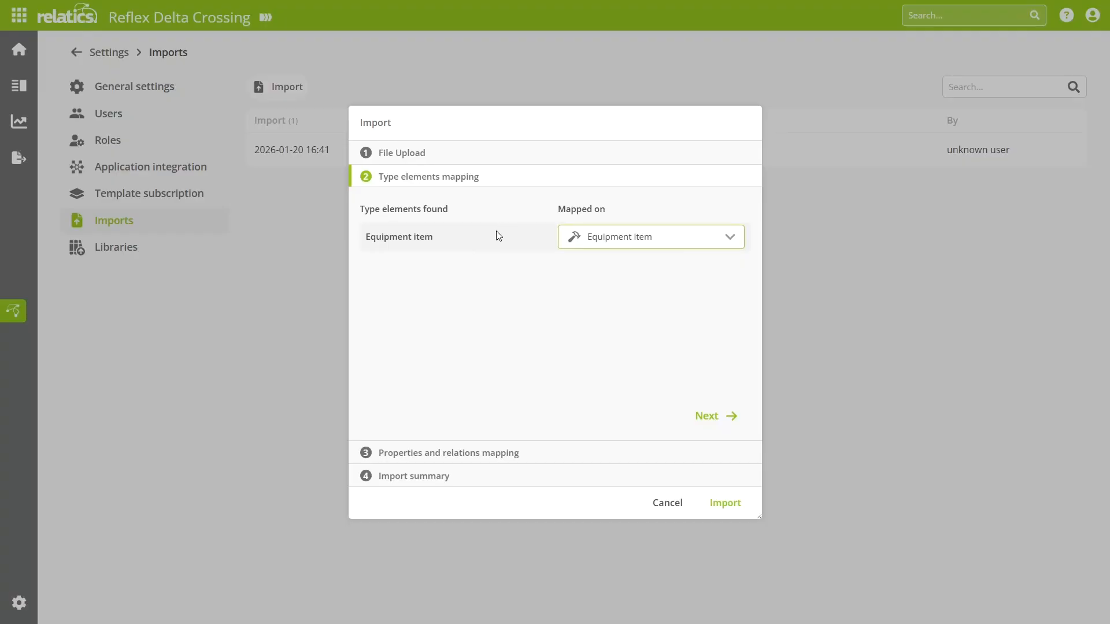
click(624, 247)
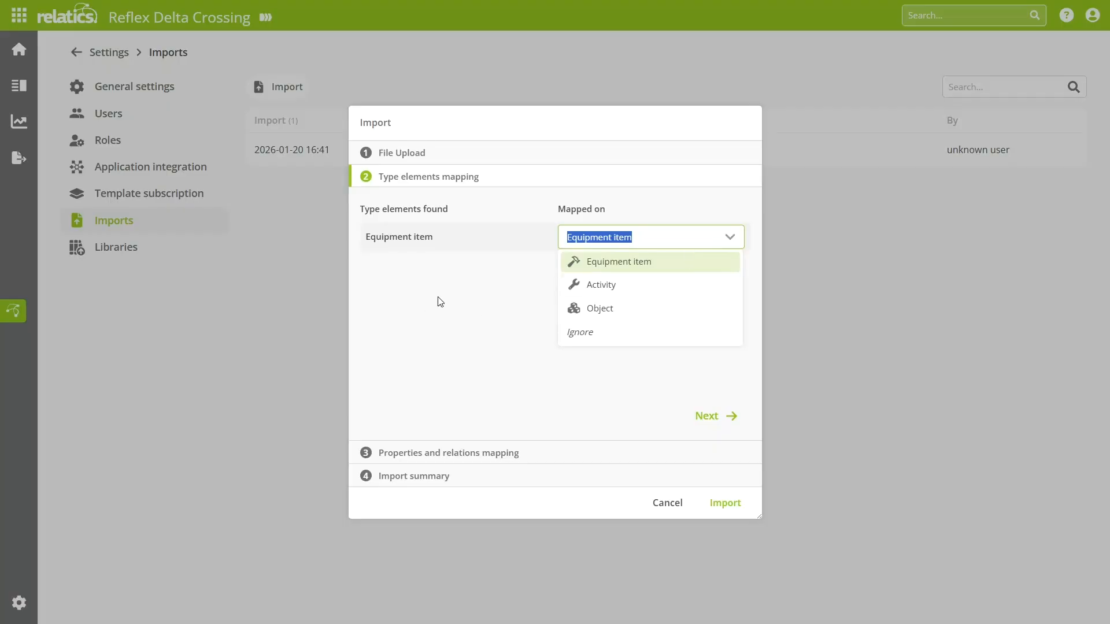
click(461, 352)
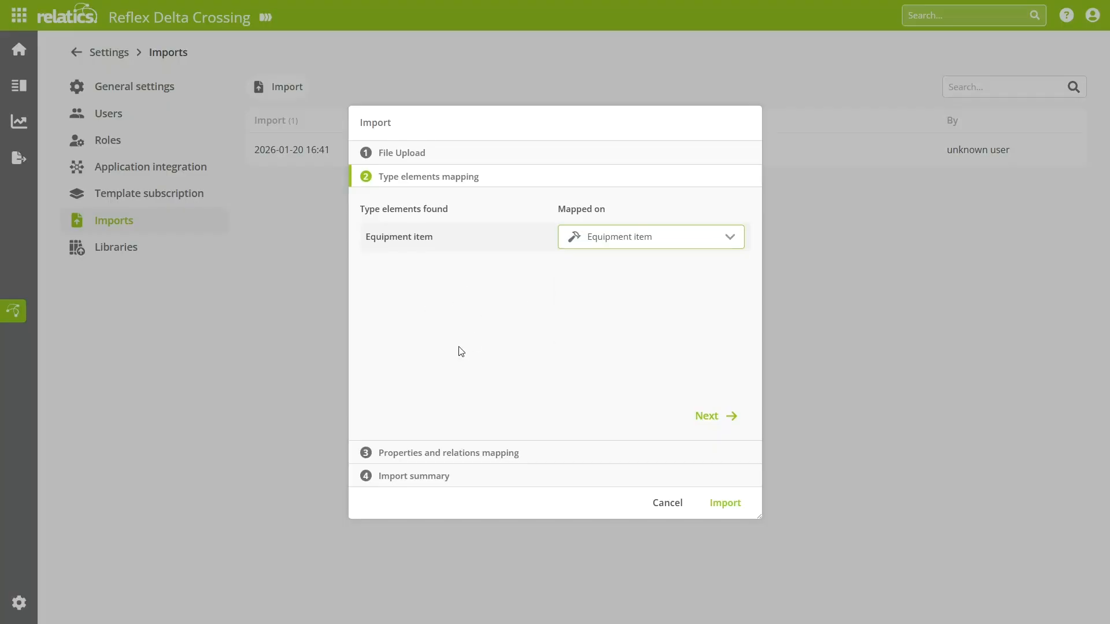
click(710, 416)
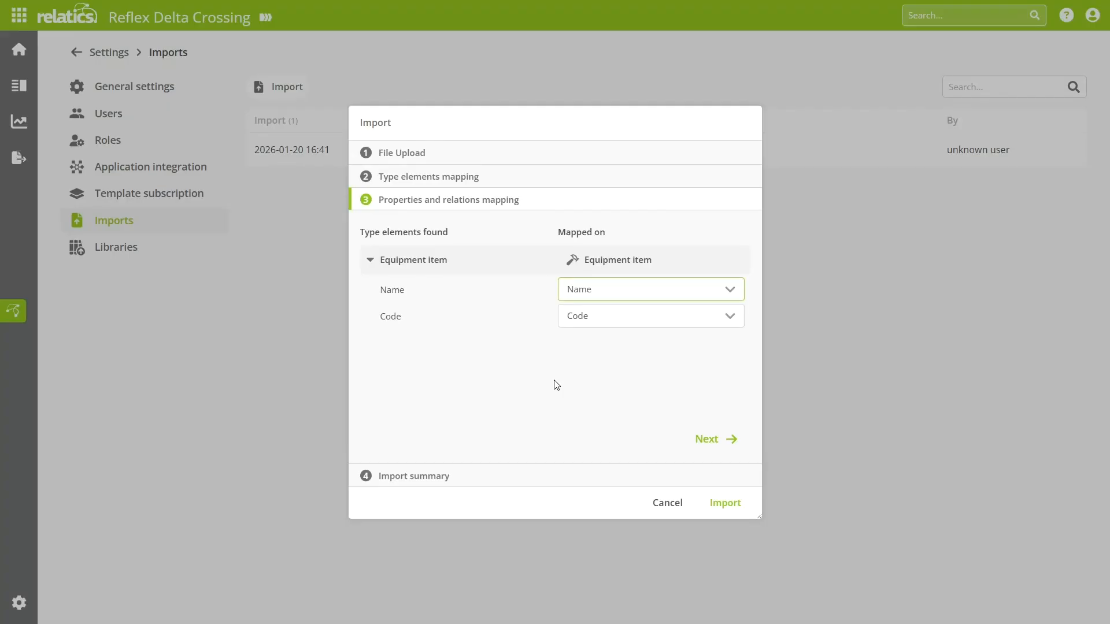
Step: Keep the imported Name and Code properties mapped on Name and Code, and run the import of the equipment items
click(659, 284)
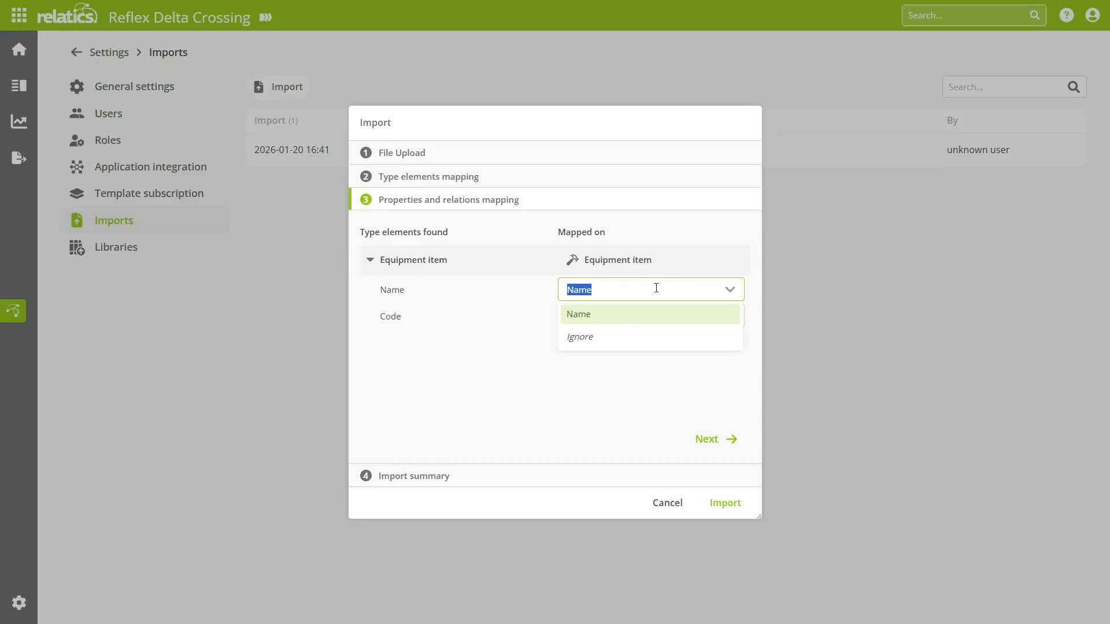
click(561, 409)
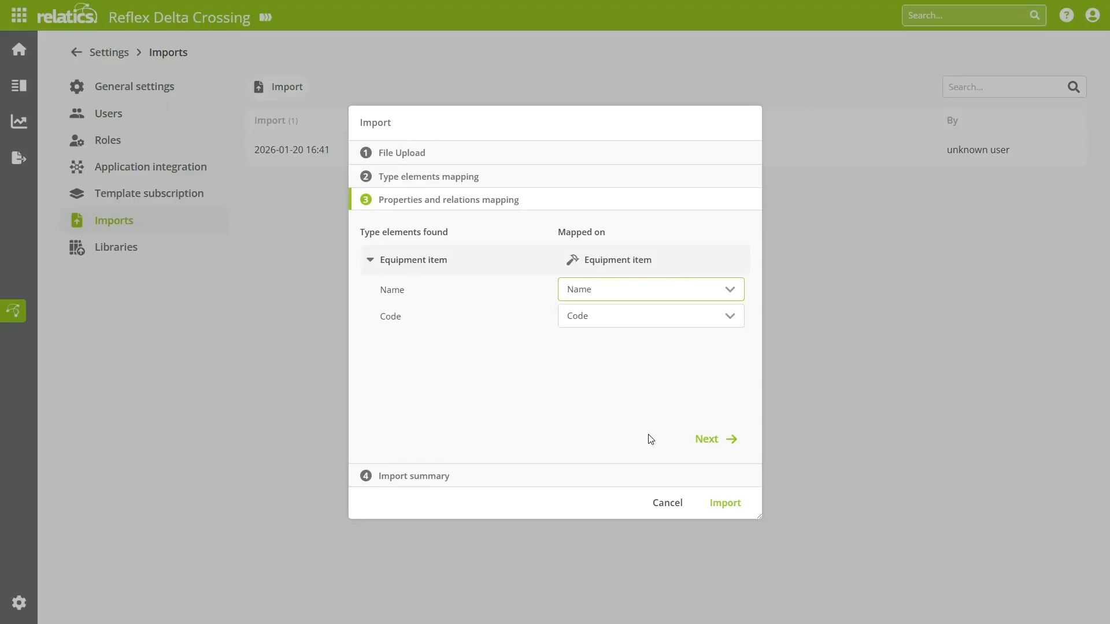
click(732, 445)
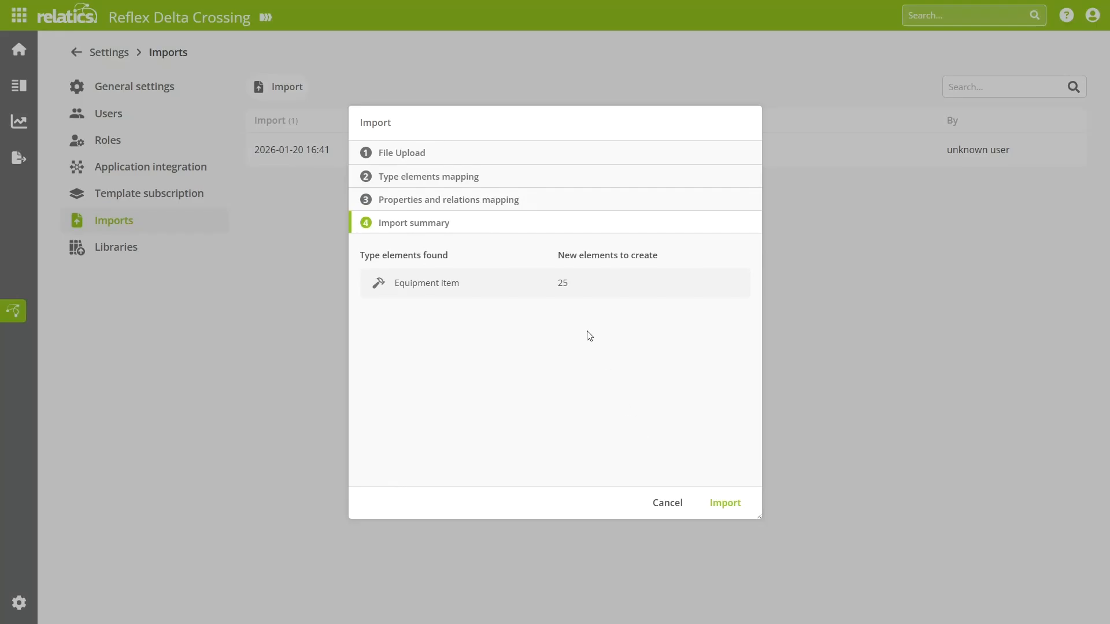
click(729, 509)
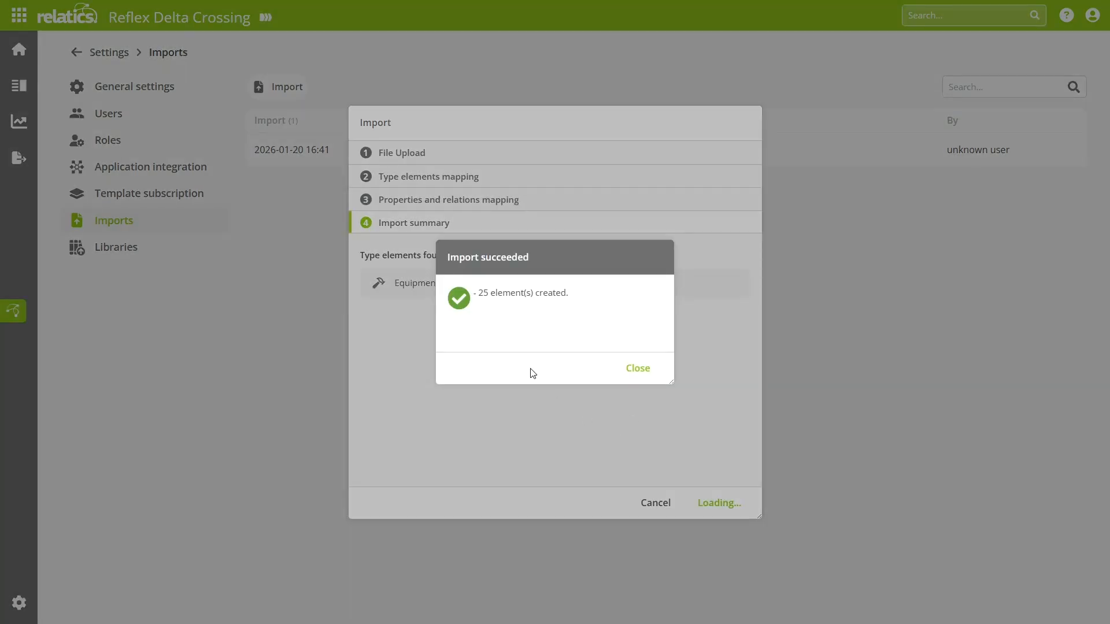
click(636, 369)
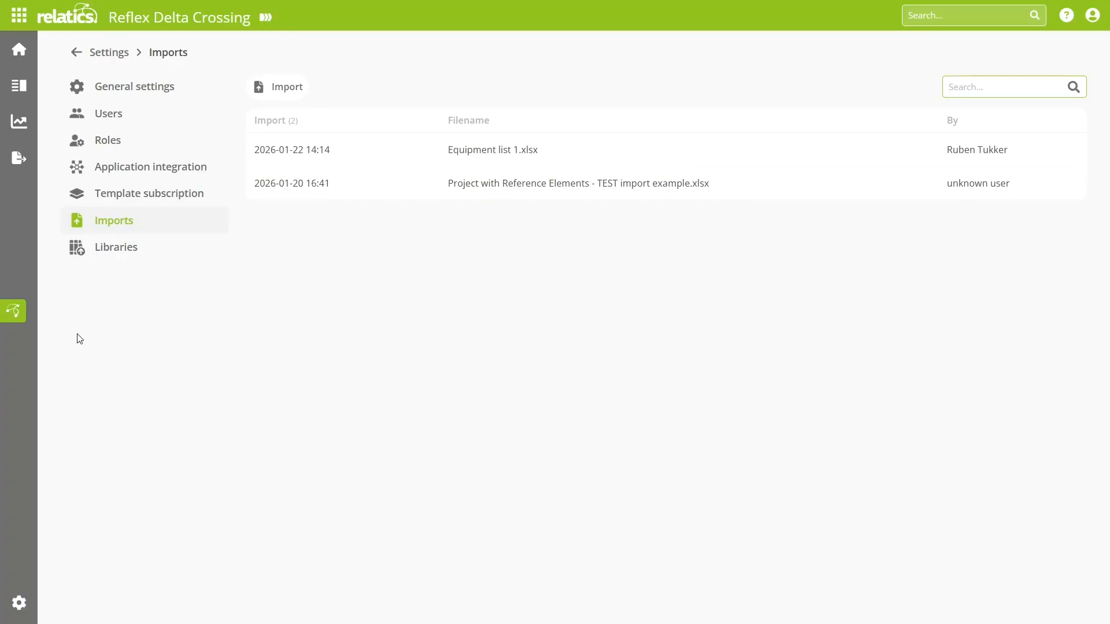
Step: Go to the Equipment items list and open the details of the Crawler crane to check its imported properties
click(19, 85)
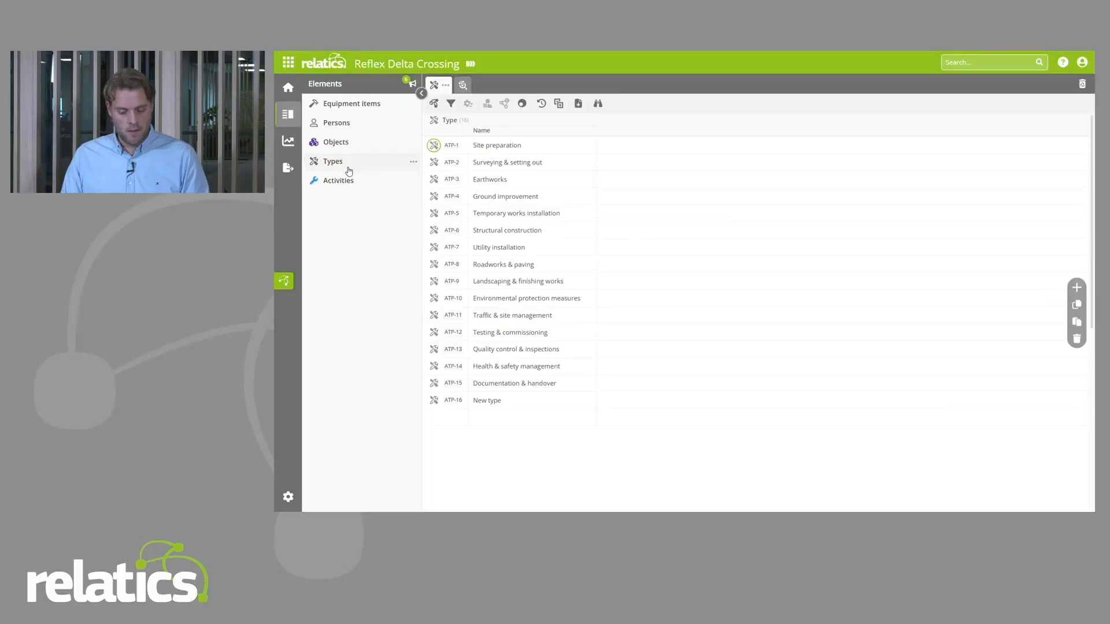
click(361, 111)
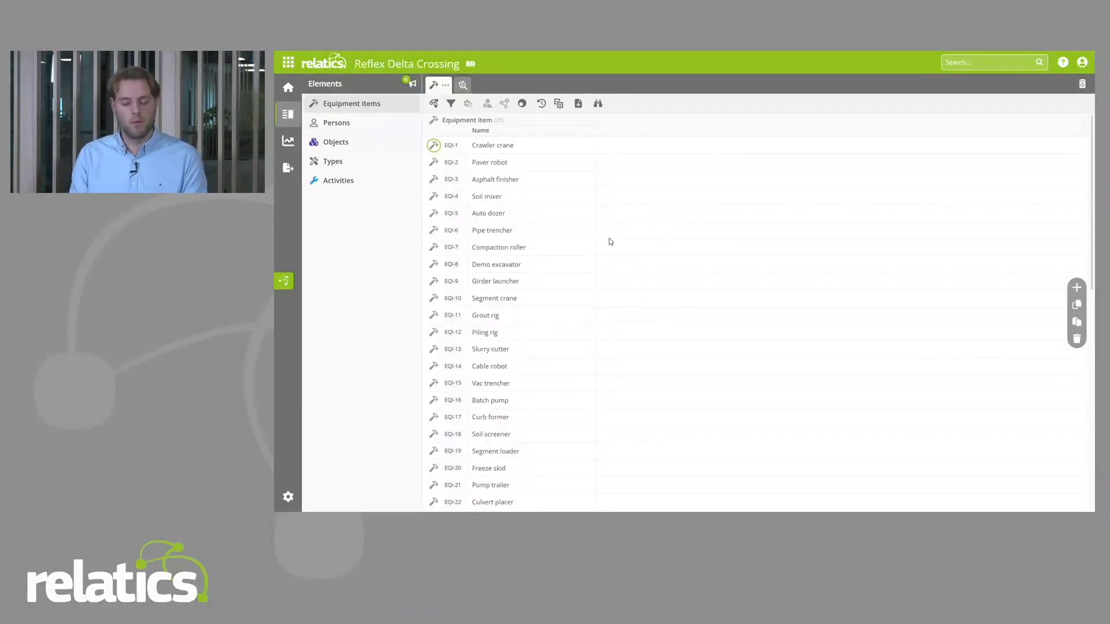
click(452, 146)
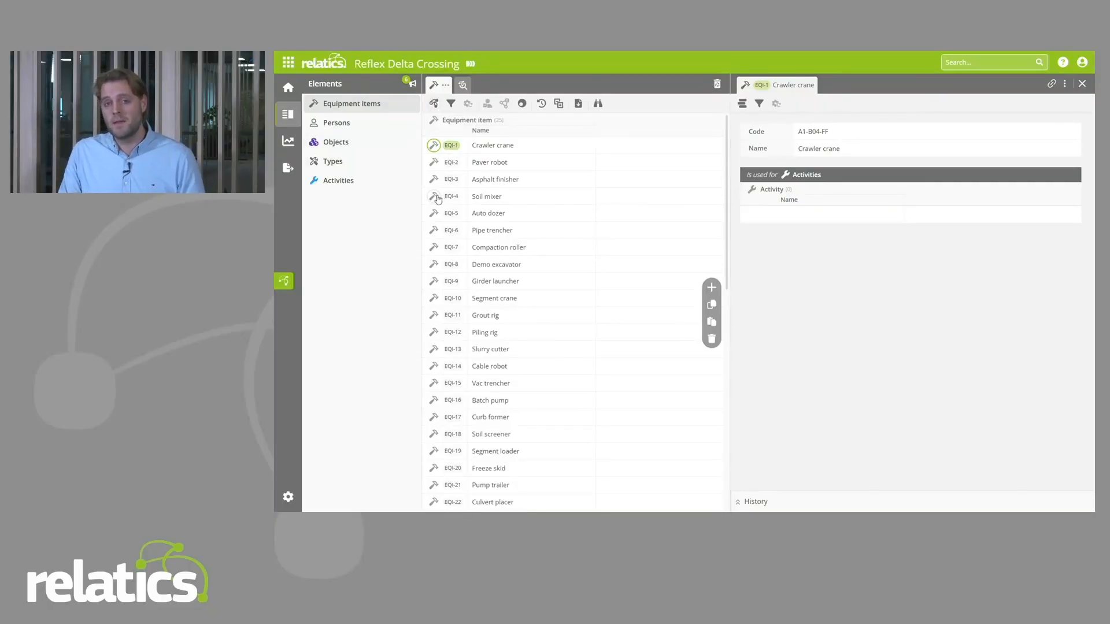
Step: Enable a natural key for the Equipment item element with Code as its property, apply the update, and collapse the model diagram
click(285, 281)
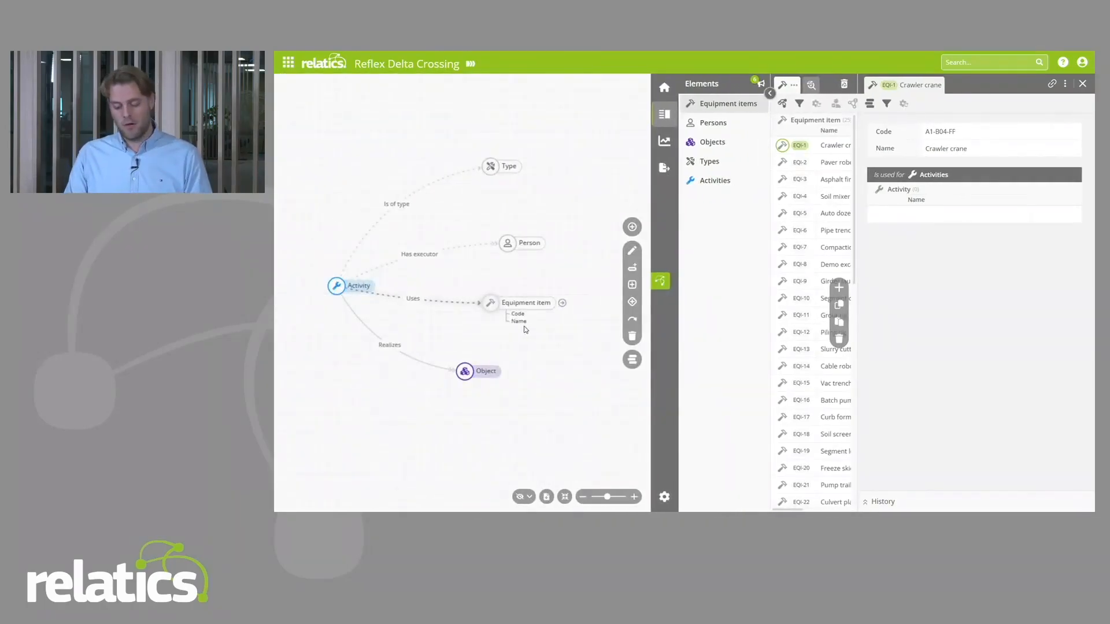
double_click(494, 306)
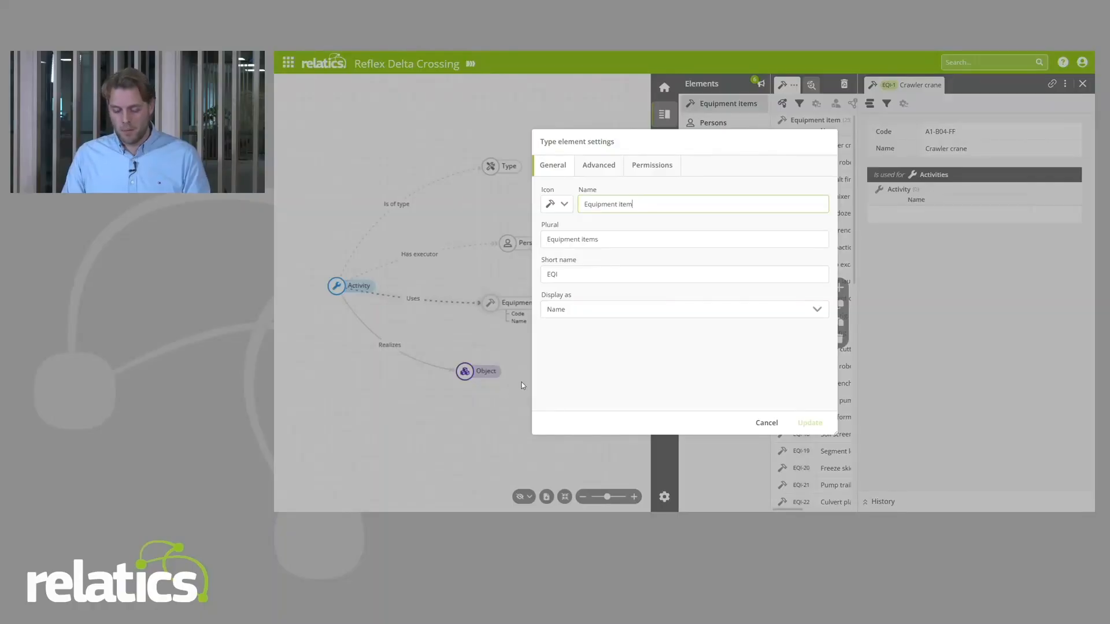
click(599, 166)
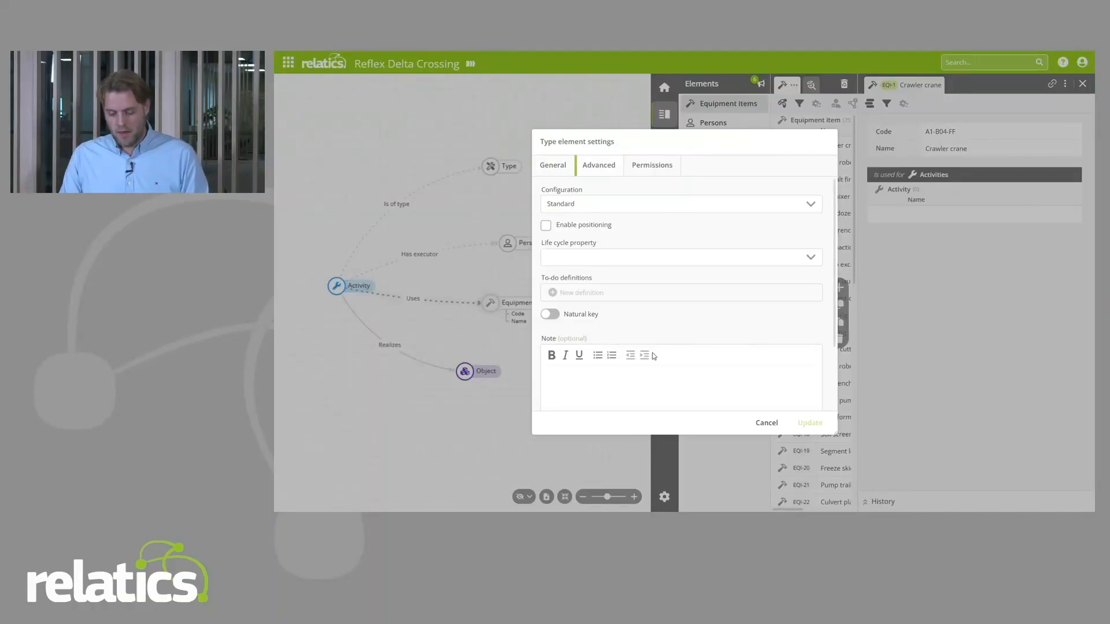
click(548, 315)
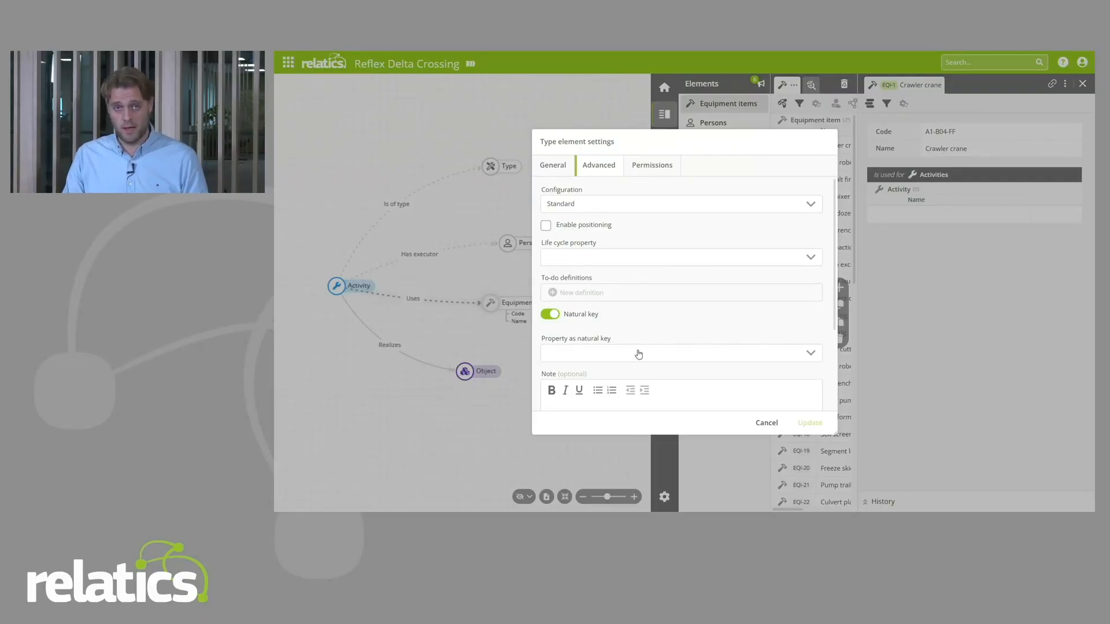
click(582, 358)
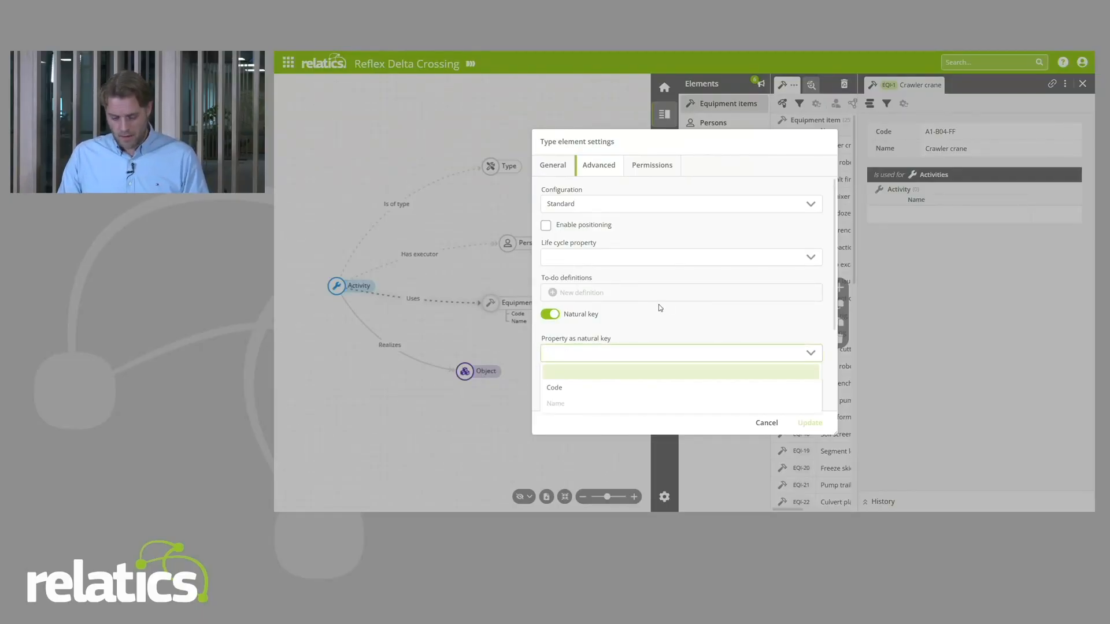
click(556, 388)
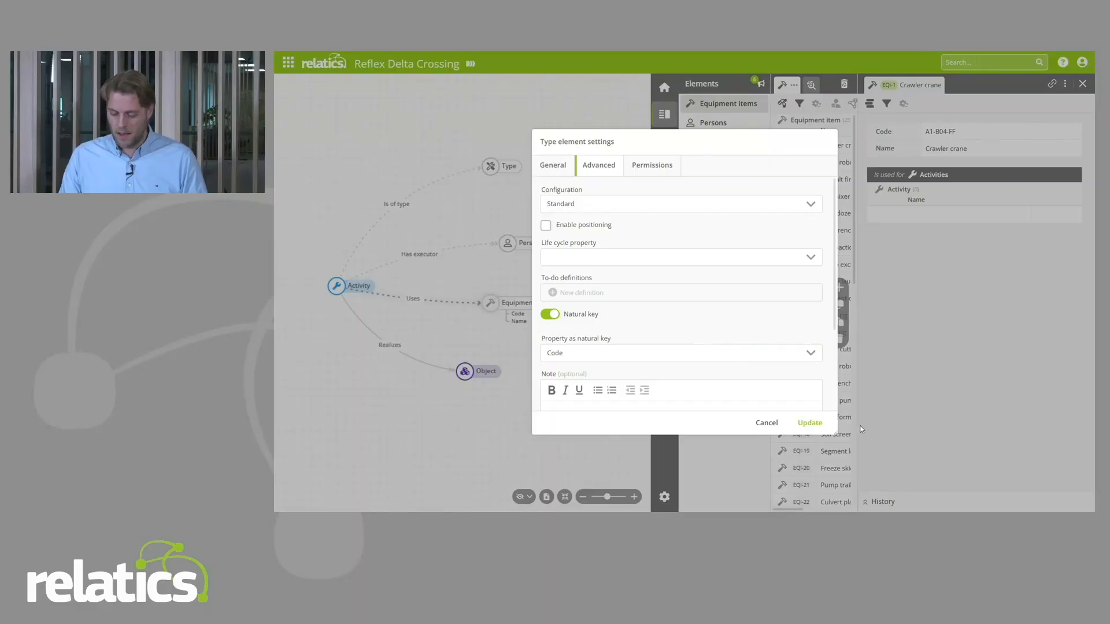
click(819, 424)
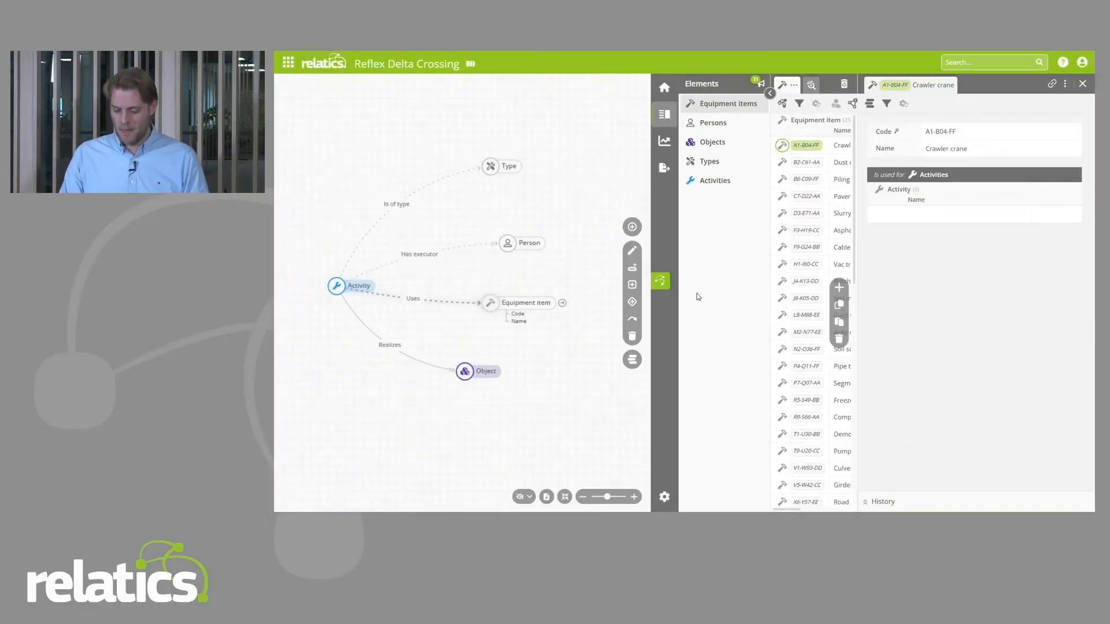
click(660, 281)
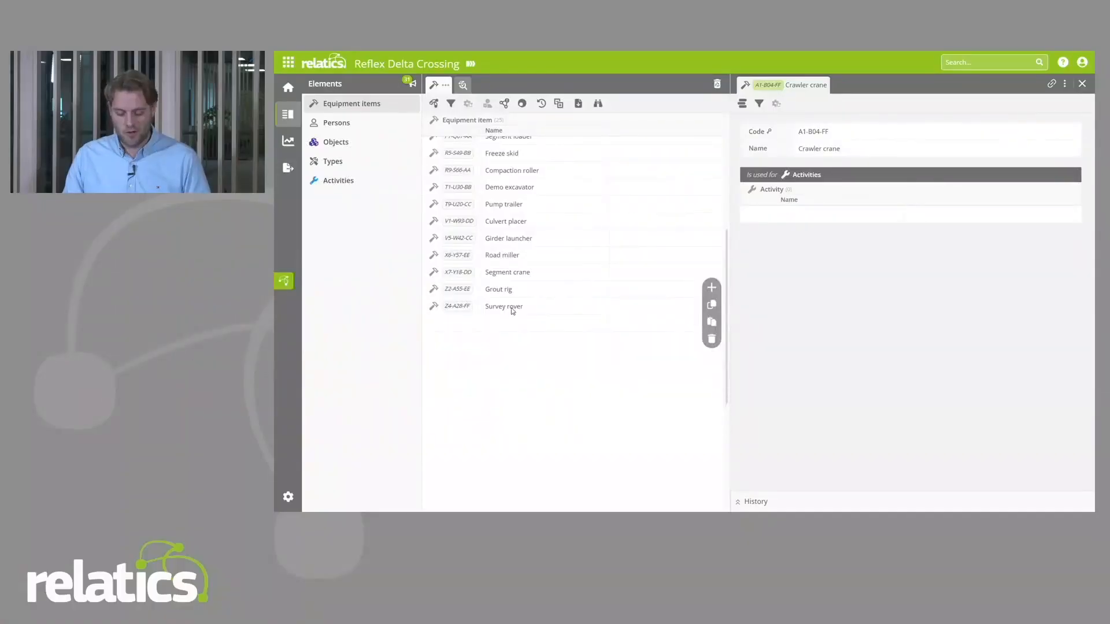
Step: Add an equipment item named "New item" at the end of the list and fill in its Code, starting with "CODE"
click(515, 322)
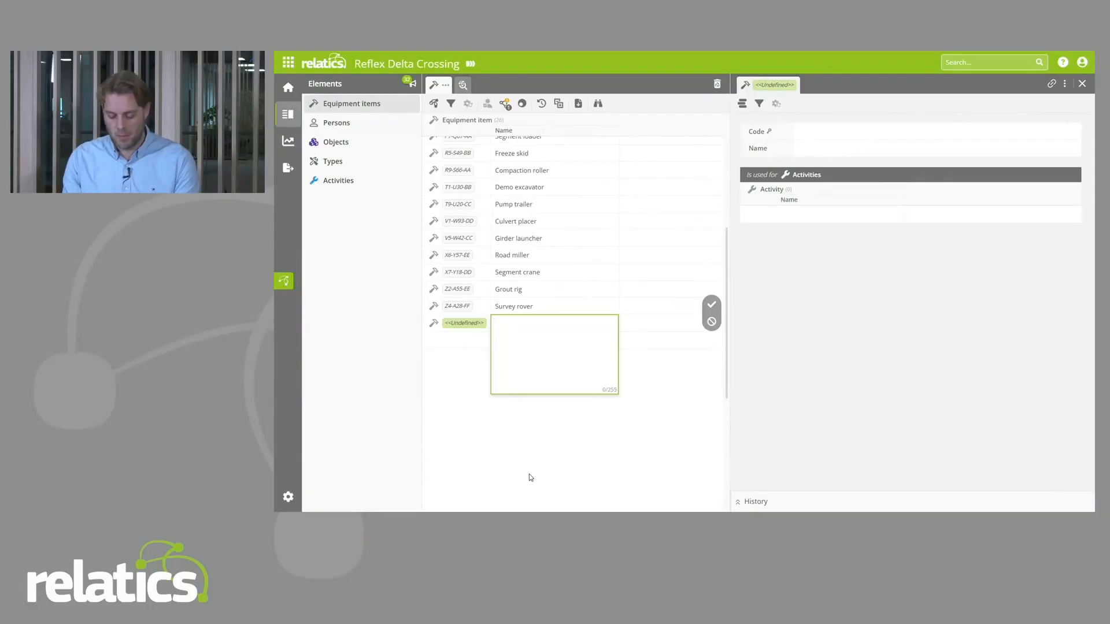
text(New item)
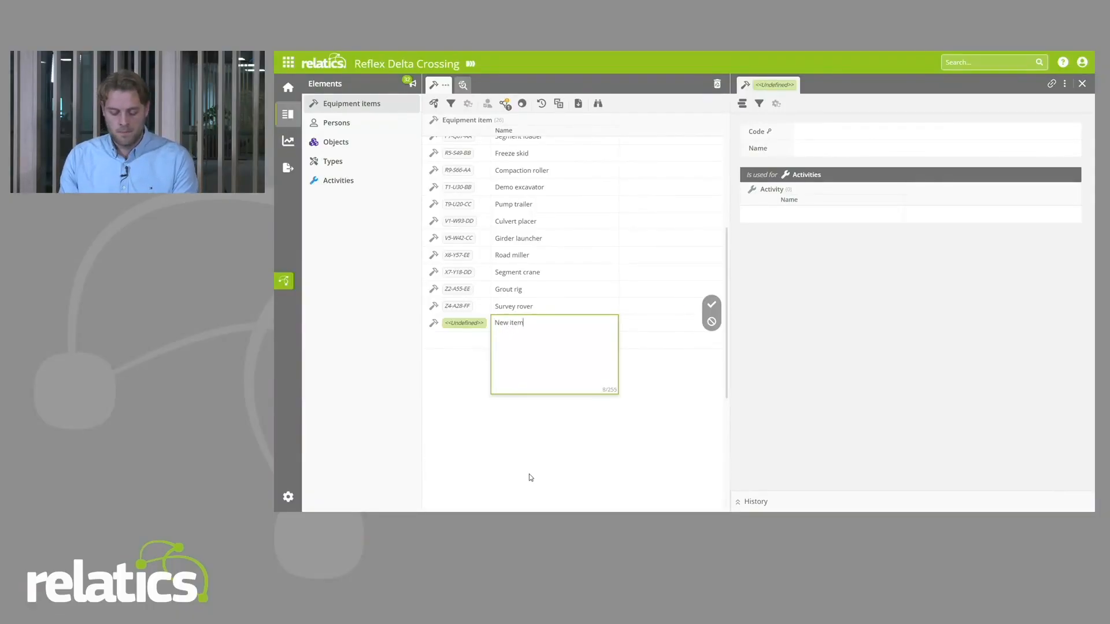
key(Return)
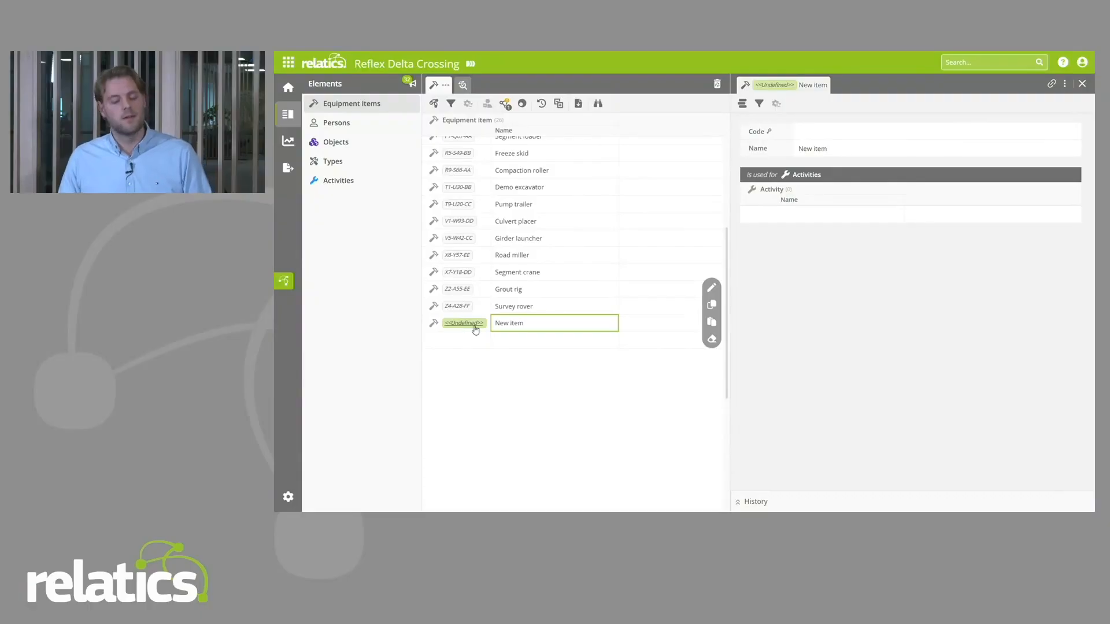
click(854, 134)
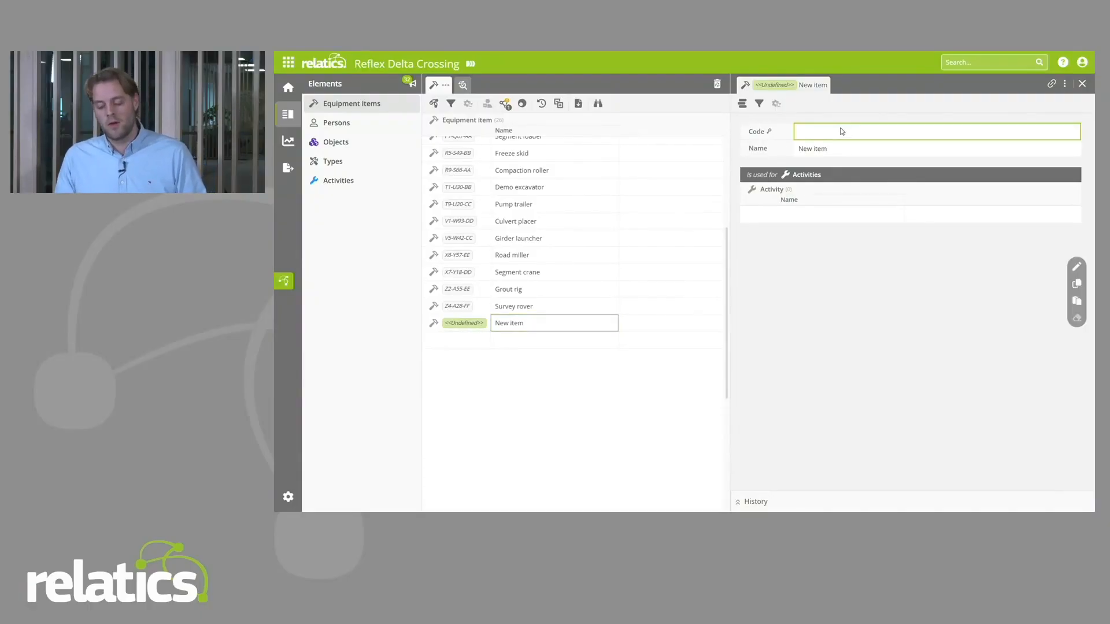
text(CODE-01)
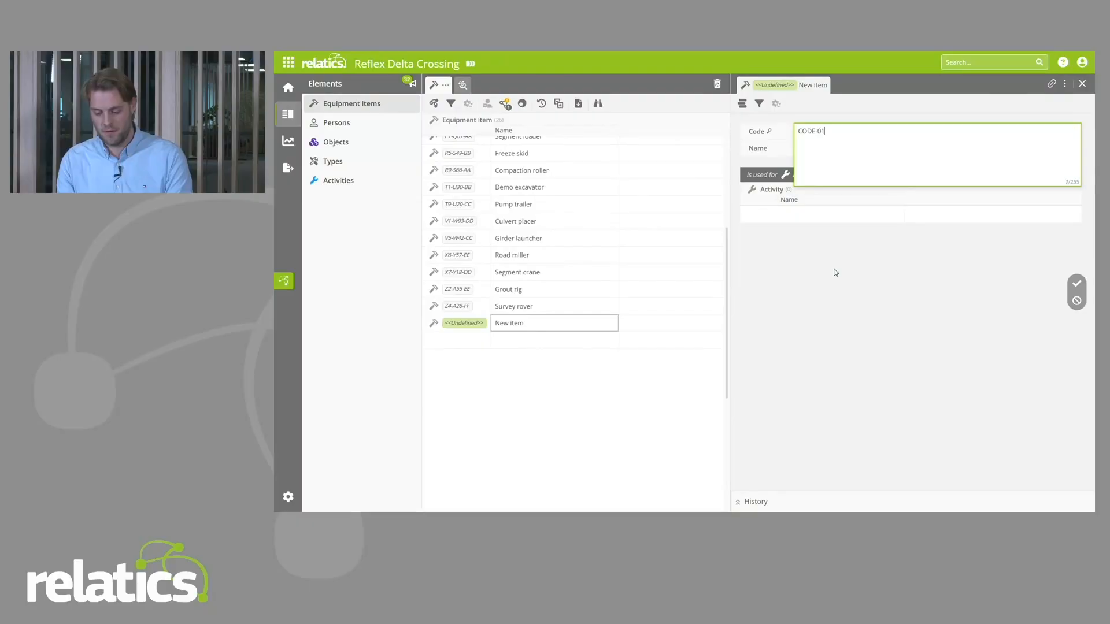
key(Return)
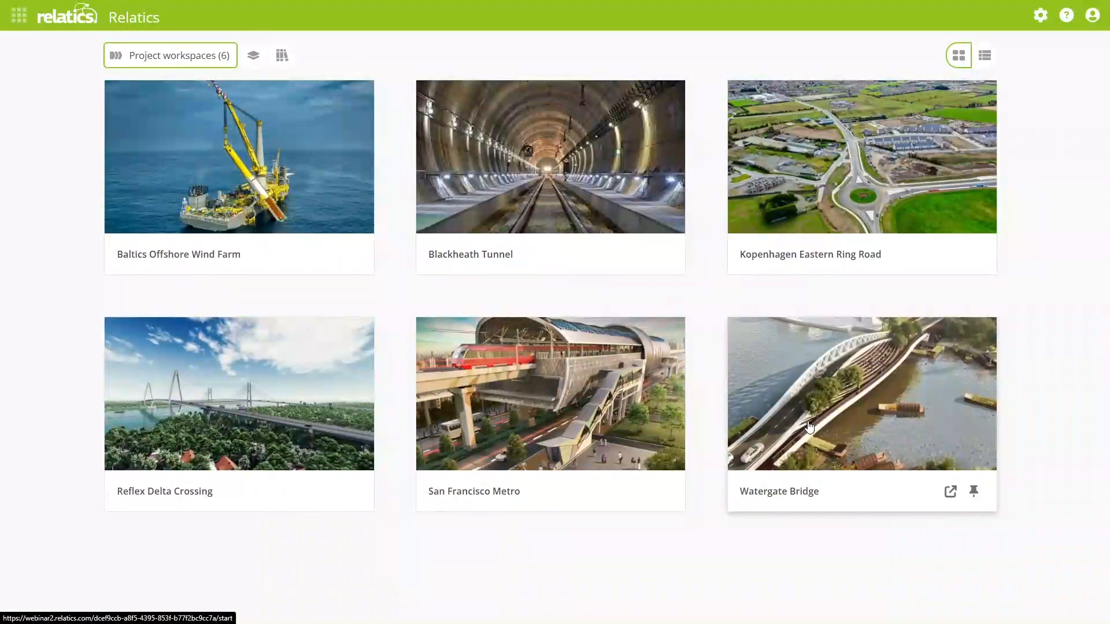
Step: Open the Watergate Bridge project workspace and show its model diagram in a widened pane
click(860, 405)
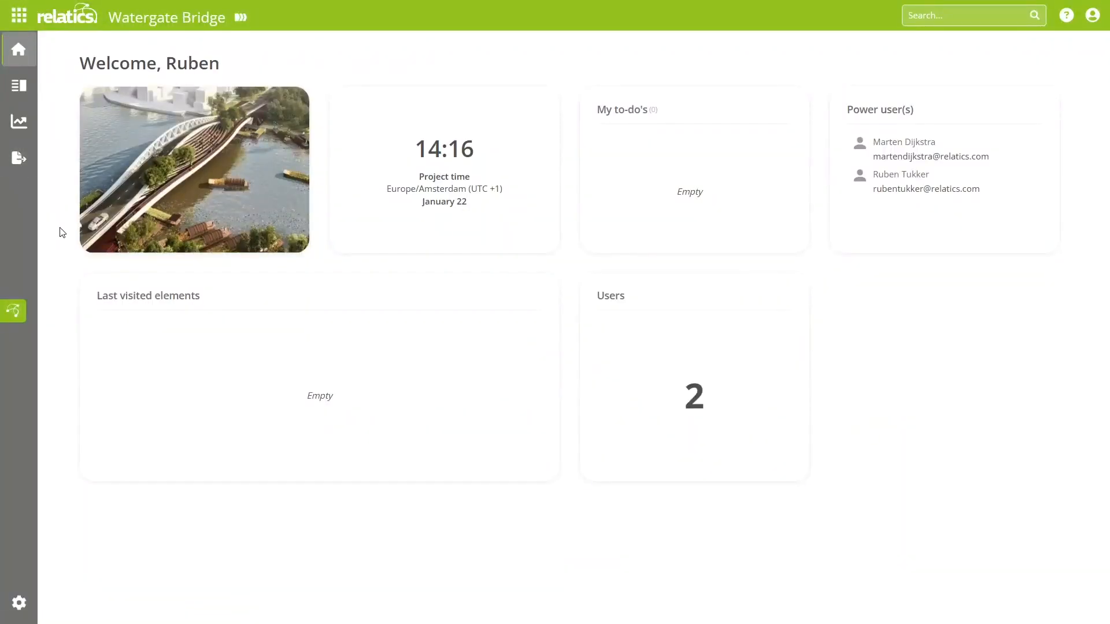
click(13, 311)
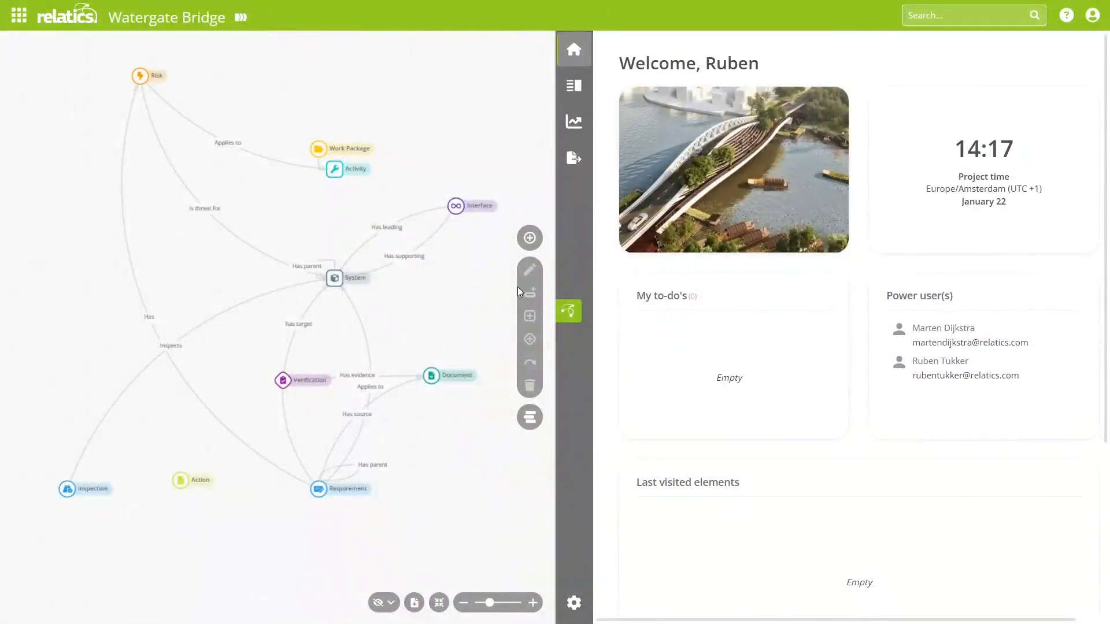
drag(554, 258, 837, 272)
ctrl+scroll(623, 313, up, 2)
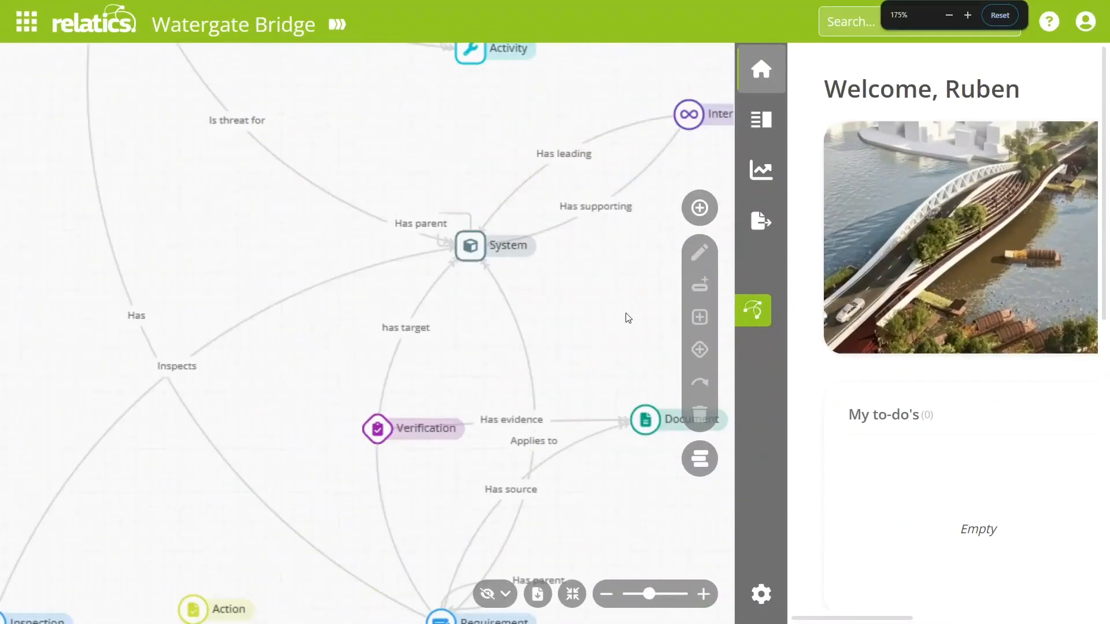
ctrl+scroll(580, 314, down, 1)
ctrl+scroll(584, 315, down, 2)
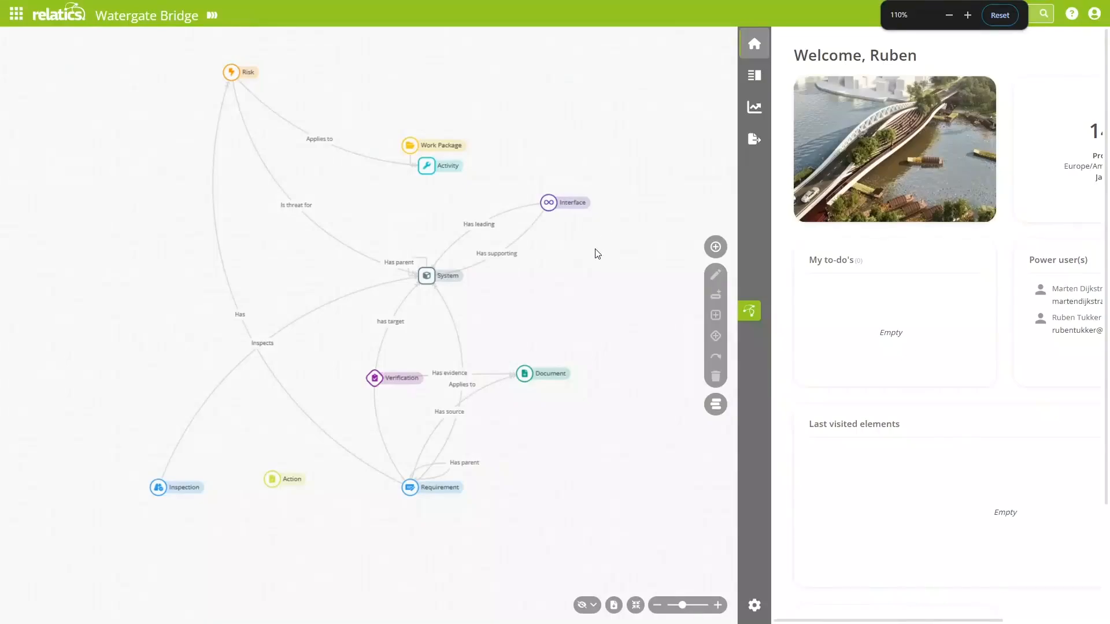
ctrl+scroll(597, 253, up, 1)
drag(708, 232, 704, 256)
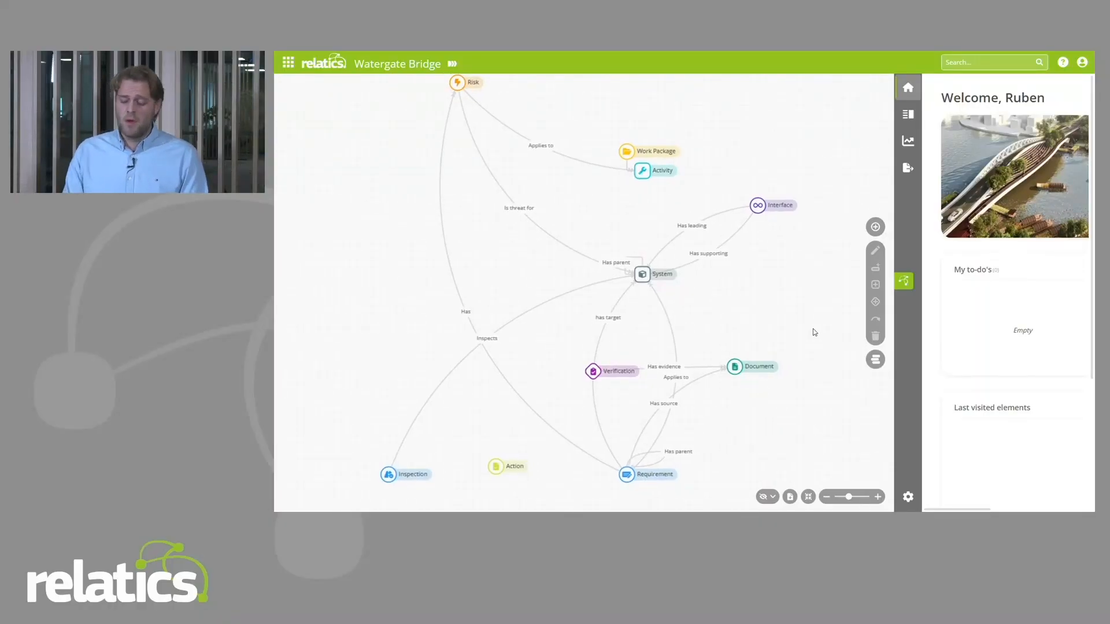
Step: Toggle the visibility of reference elements in the Watergate Bridge diagram to compare both views, leaving them shown
click(764, 498)
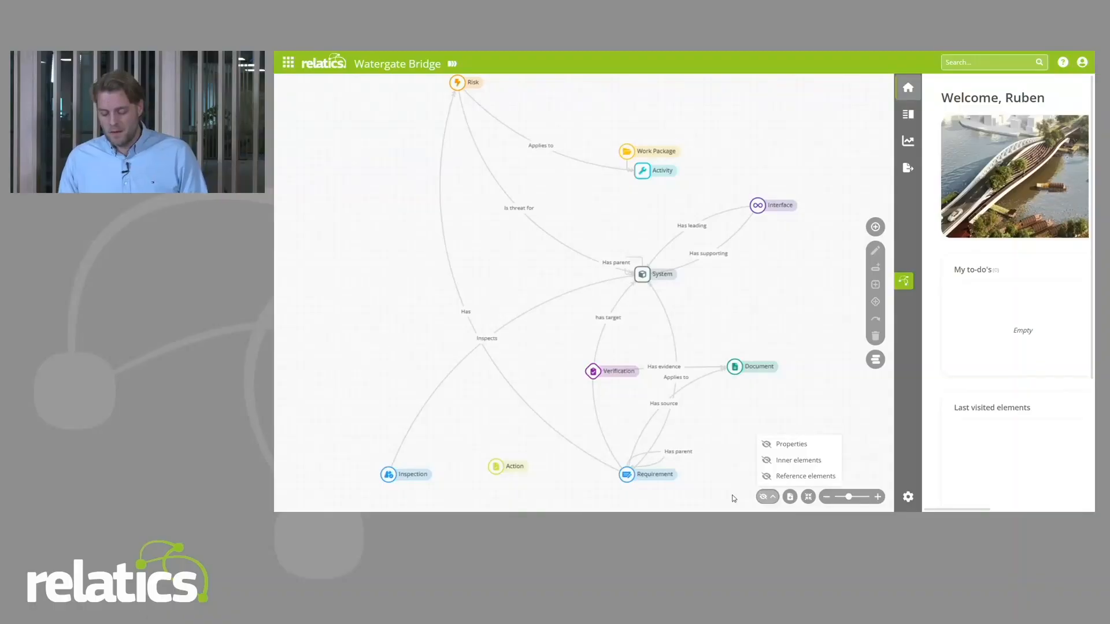
click(783, 480)
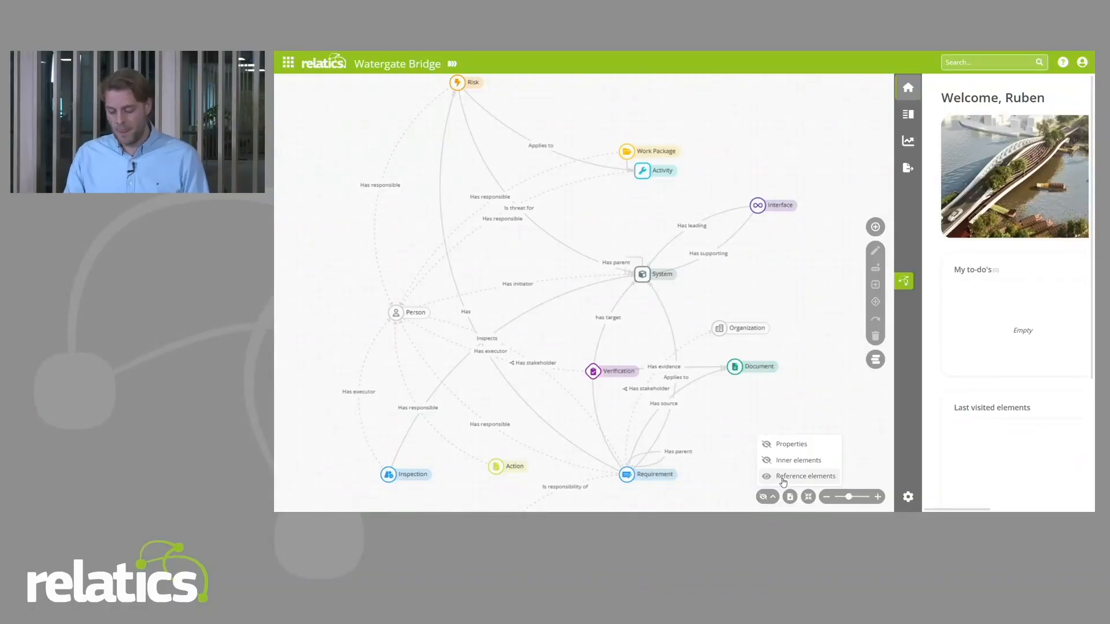
click(784, 480)
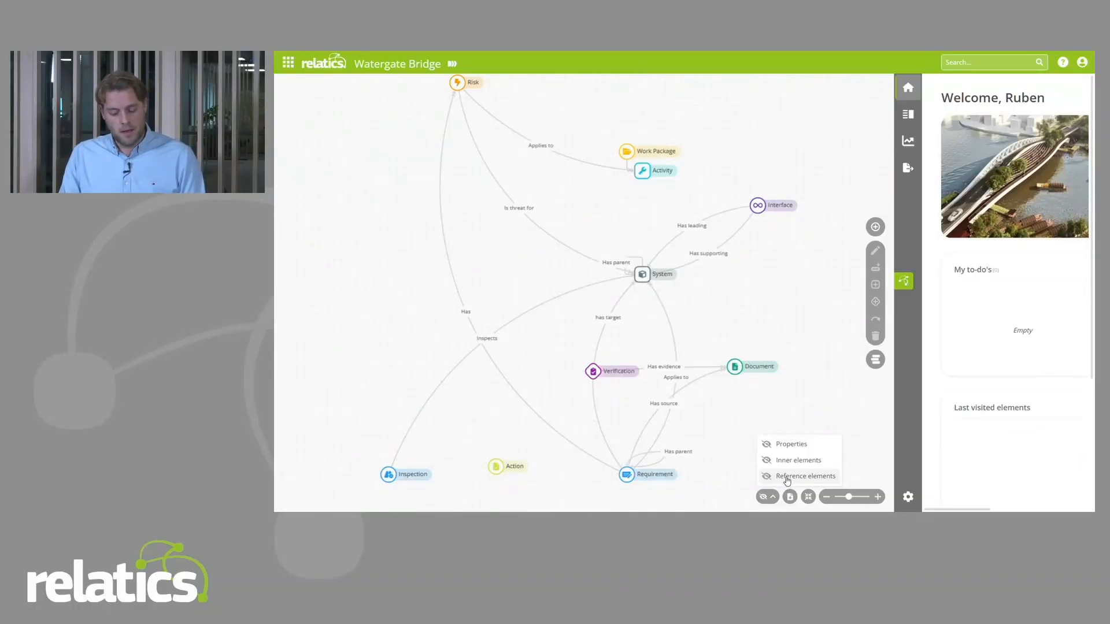
click(786, 480)
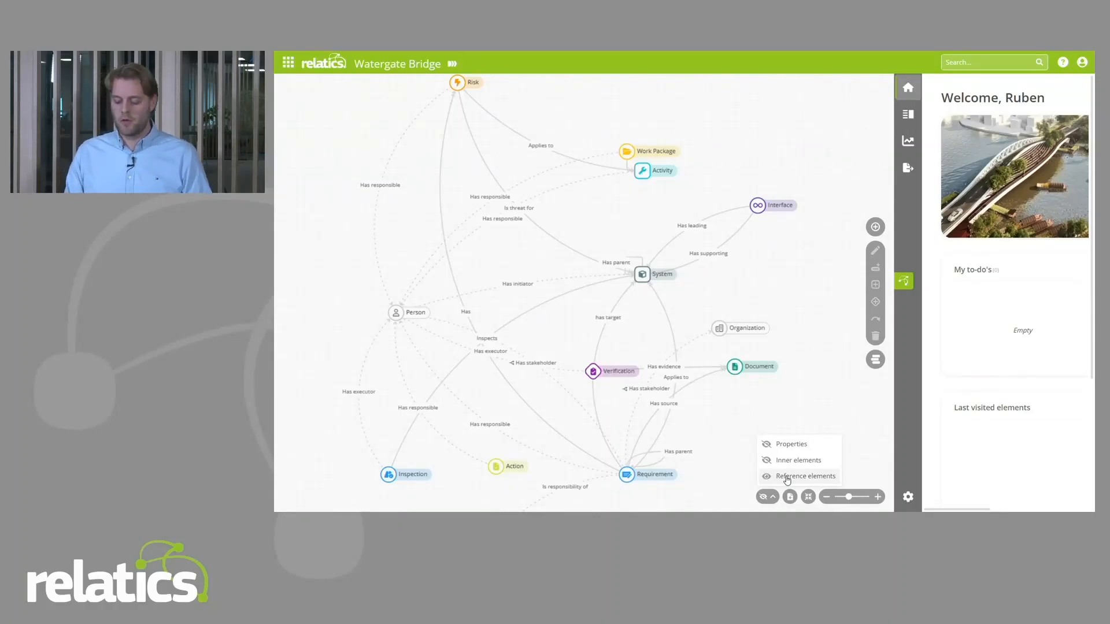
Step: Hide the reference elements in the diagram and examine the properties and relations of the Work Package element
click(787, 479)
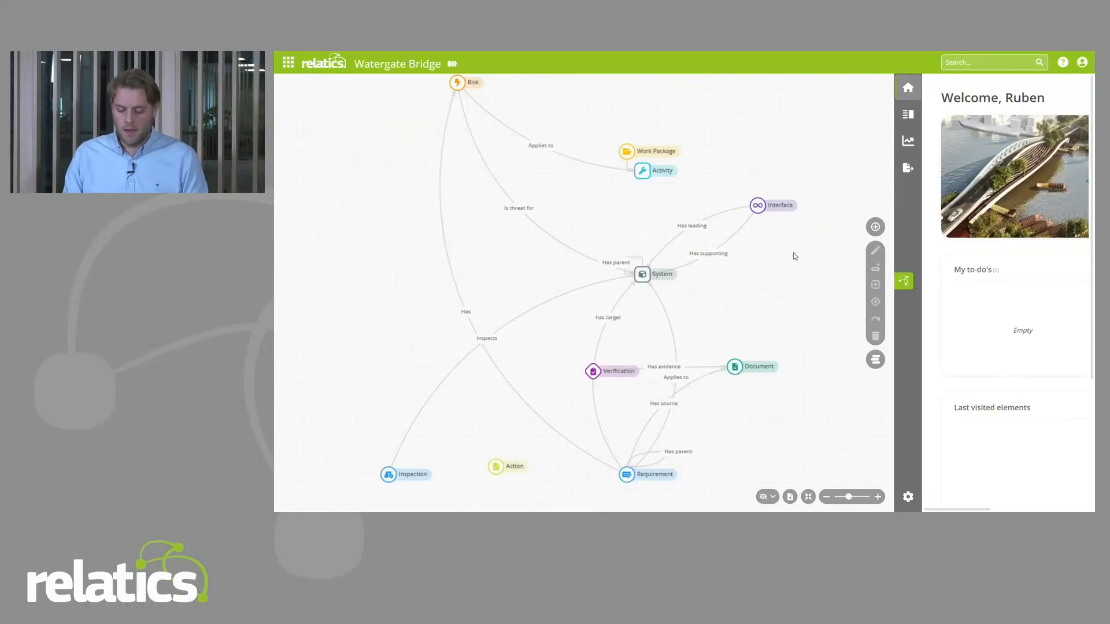
drag(739, 156, 739, 212)
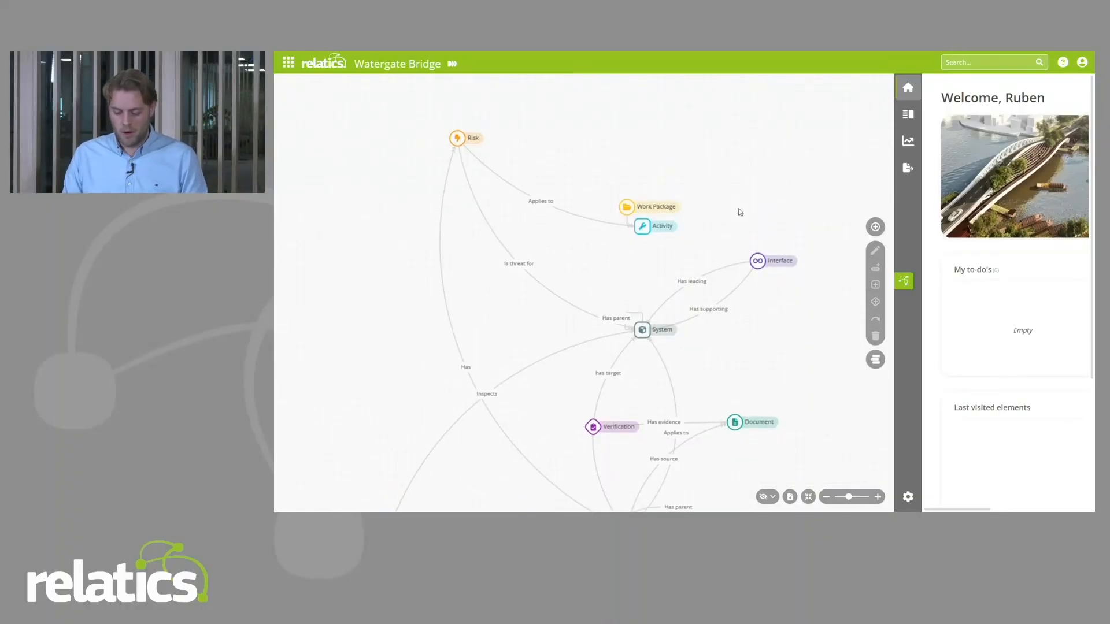
click(628, 209)
scroll(622, 269, up, 2)
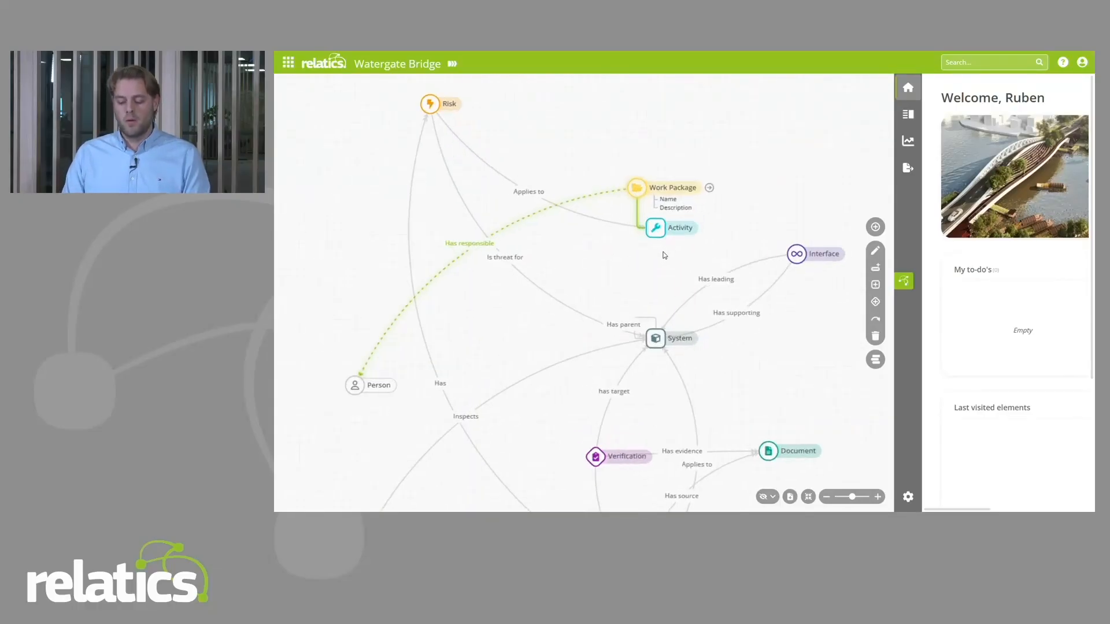
drag(733, 206, 704, 234)
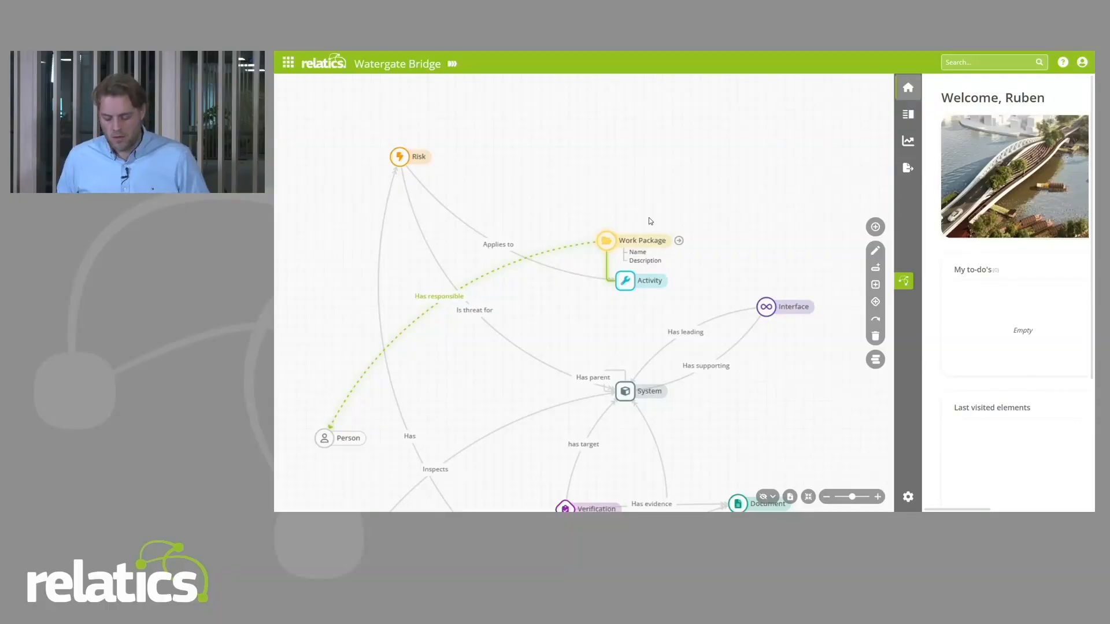
Step: Close the model diagram, show the Work Packages list and add a work package named "Structure foundation"
click(903, 281)
click(288, 114)
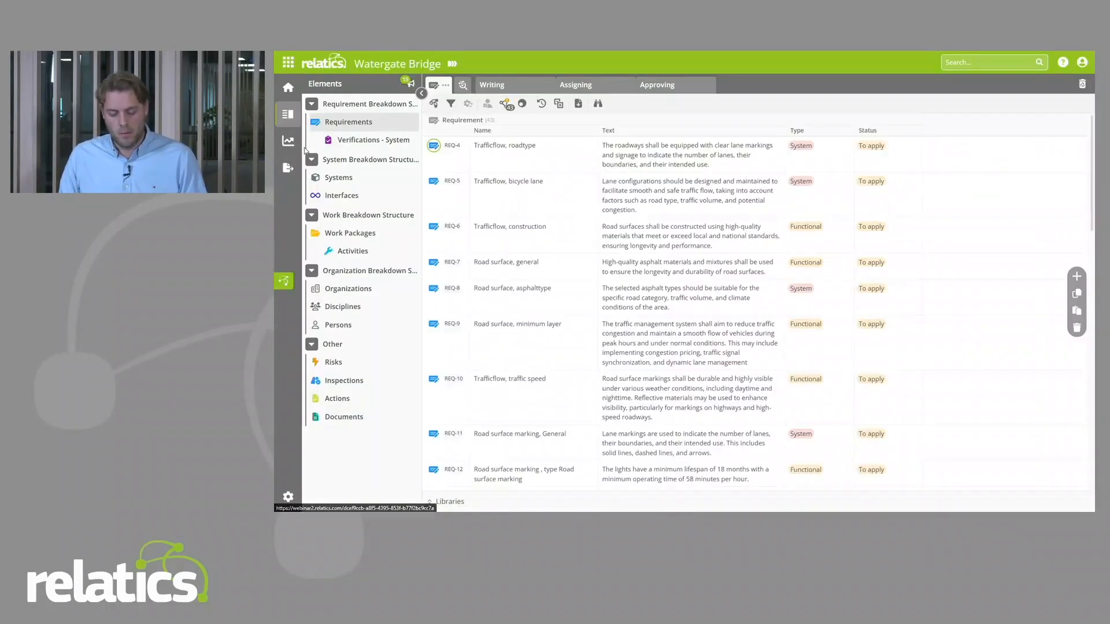
click(369, 234)
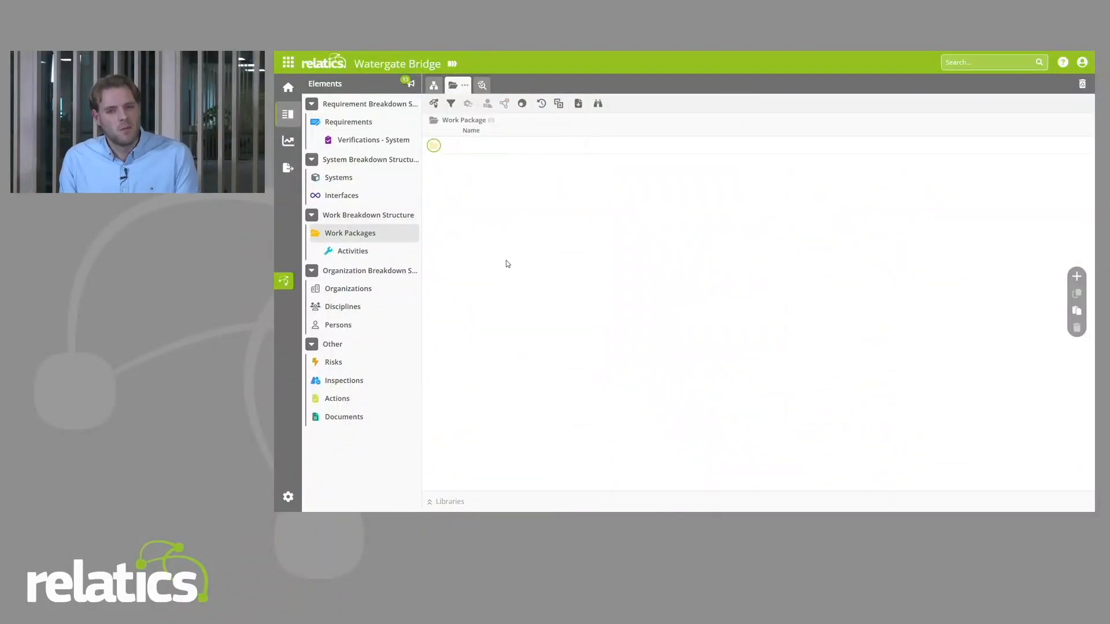
click(514, 148)
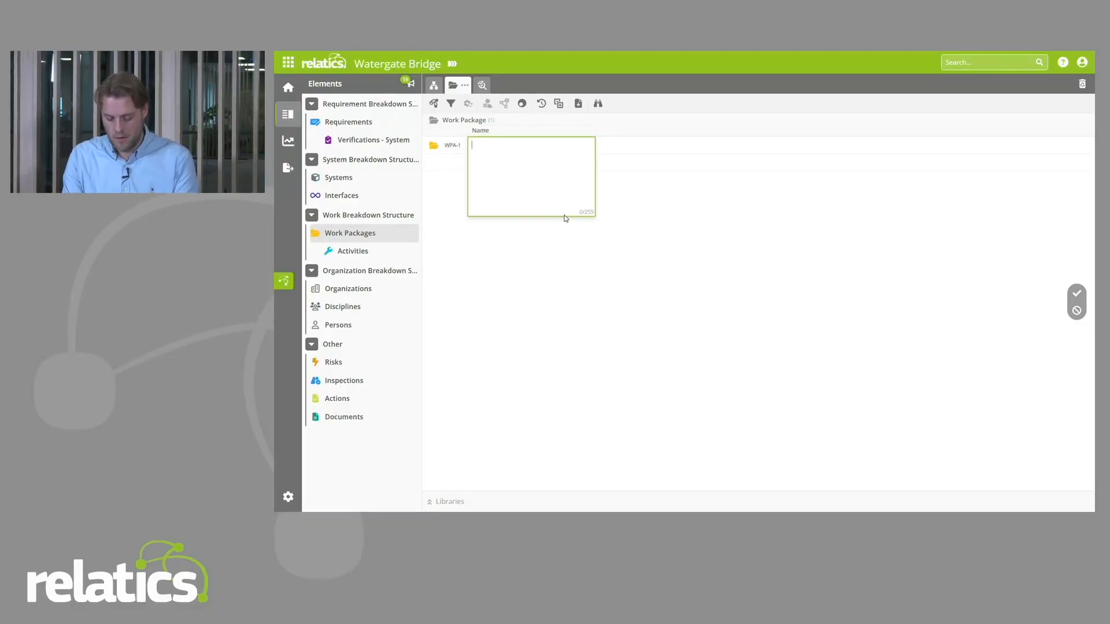
text(Structure fou)
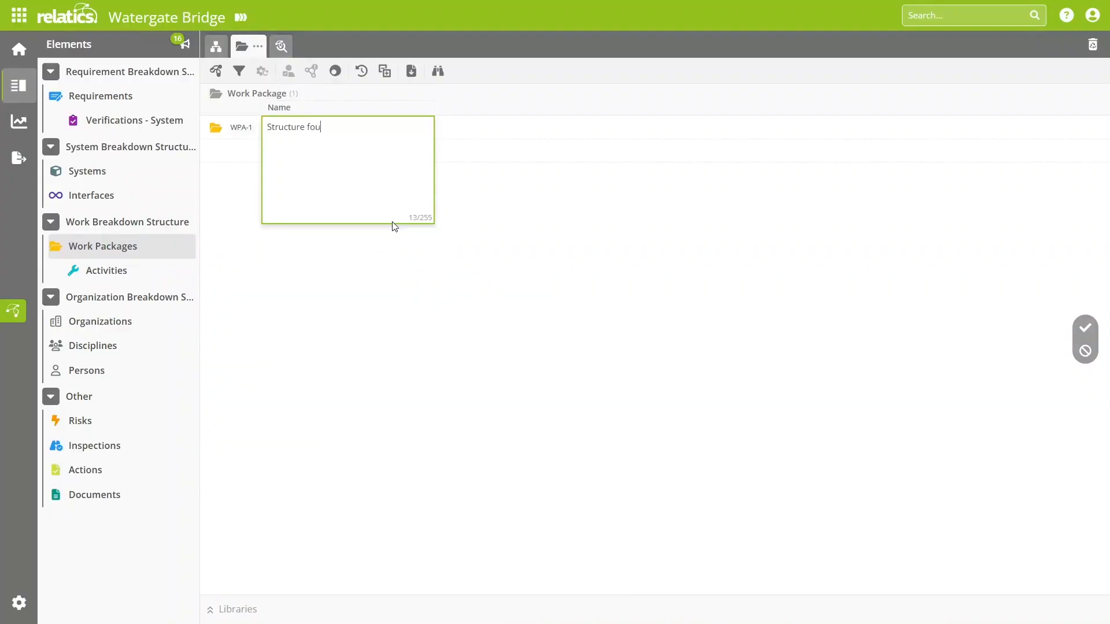
text(ndation)
key(Return)
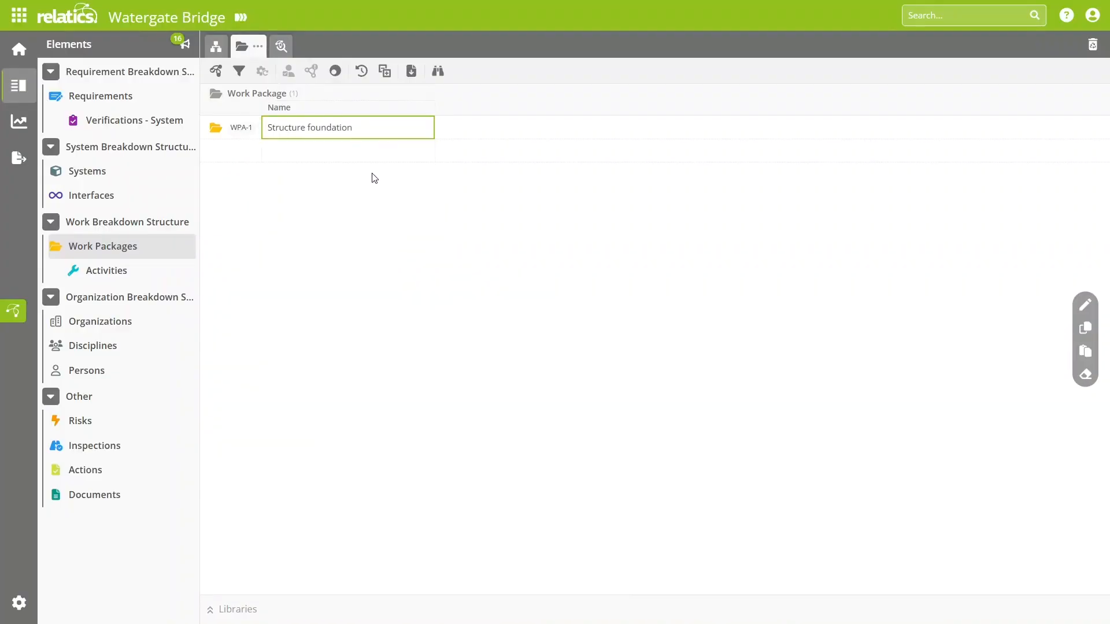
Step: Add the activities "Pouring concrete" and "Scheduling work" to the Structure foundation work package
click(248, 129)
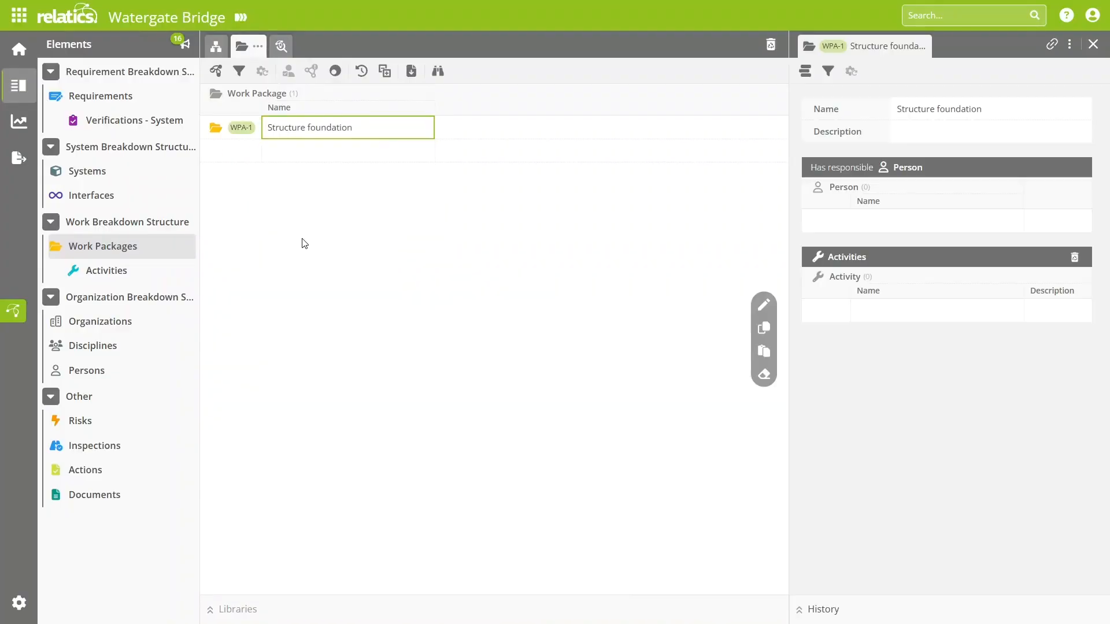
click(924, 328)
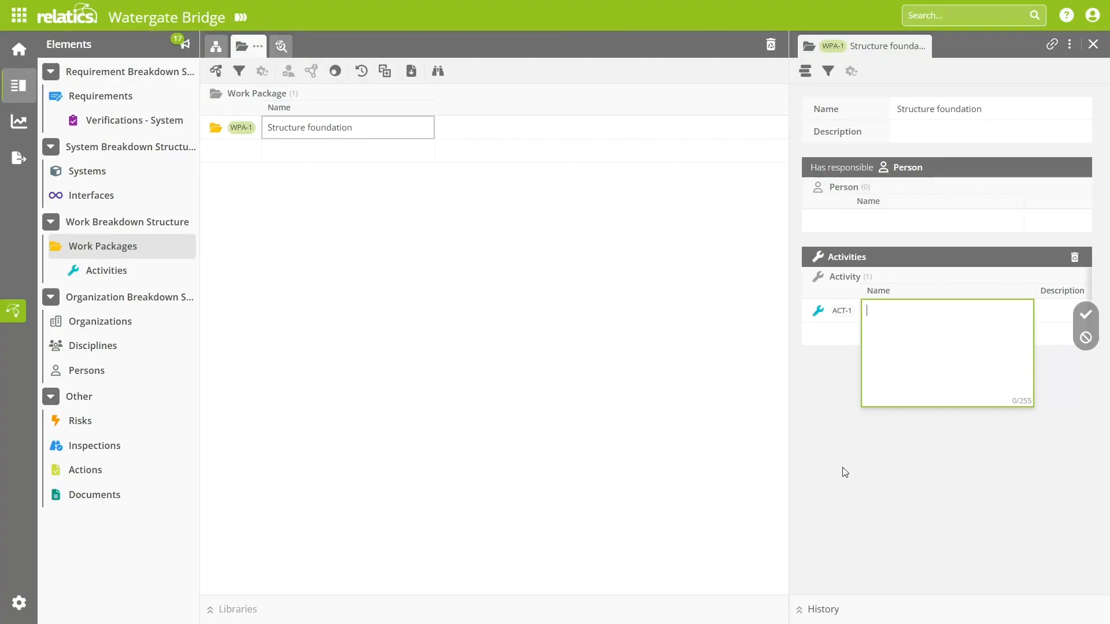
text(Pouring concret)
key(Return)
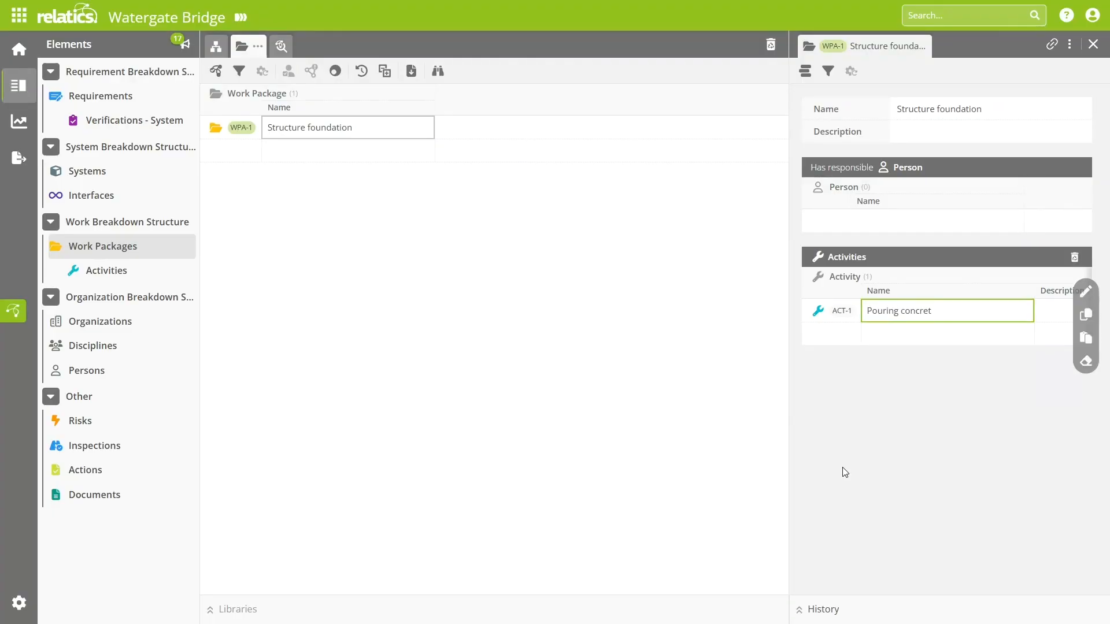
click(931, 333)
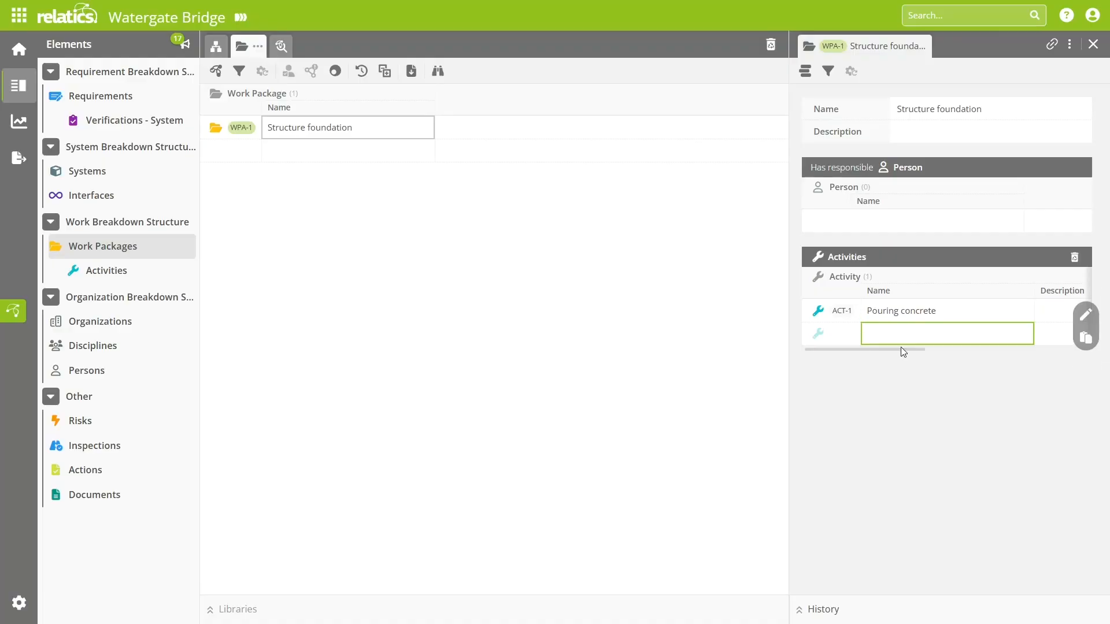
text(Scheduling work)
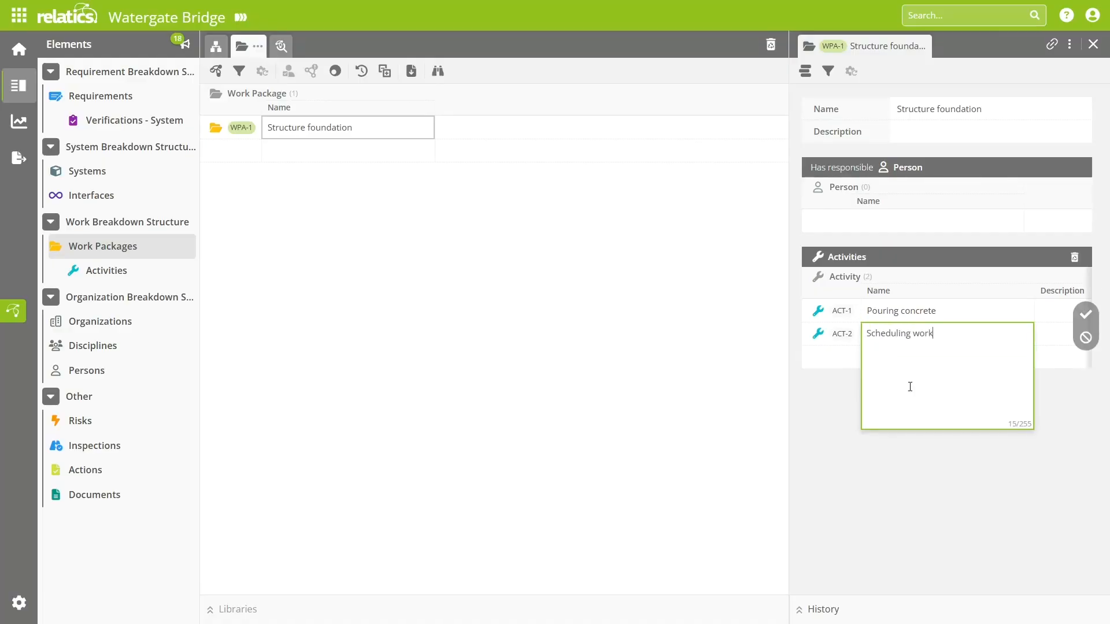
key(Return)
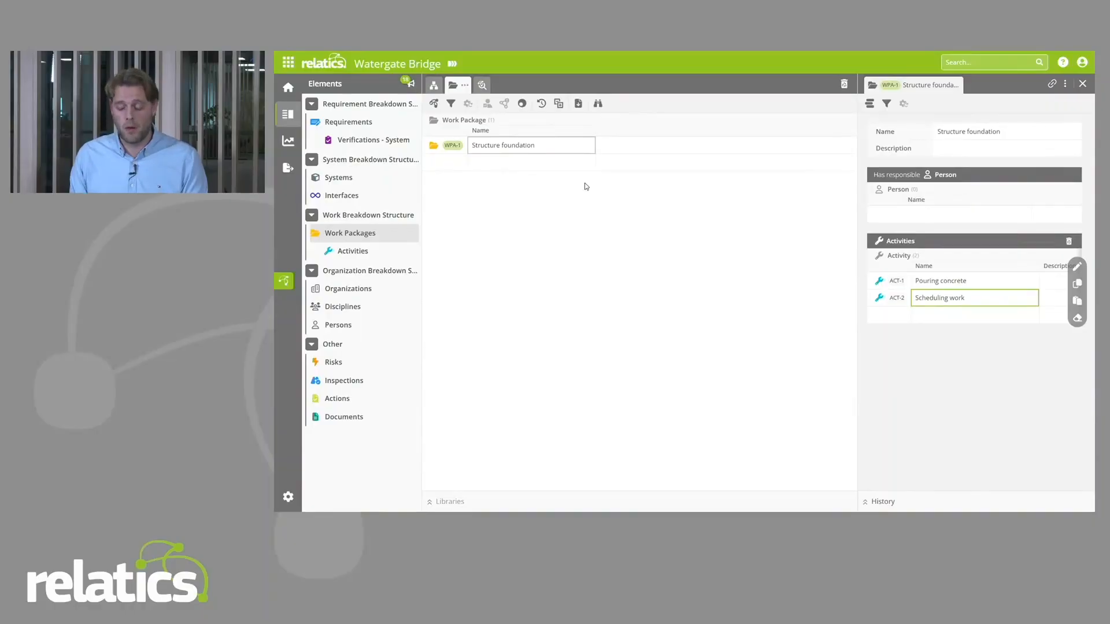
Step: Leave the Watergate Bridge project and view the available template workspaces and library workspaces
click(288, 62)
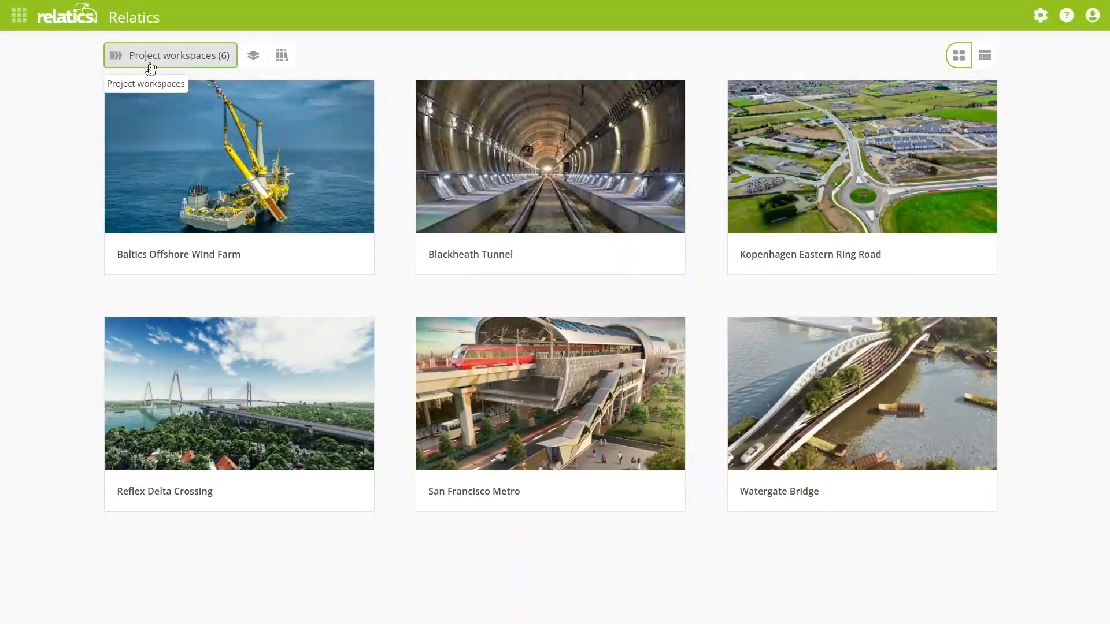
click(252, 55)
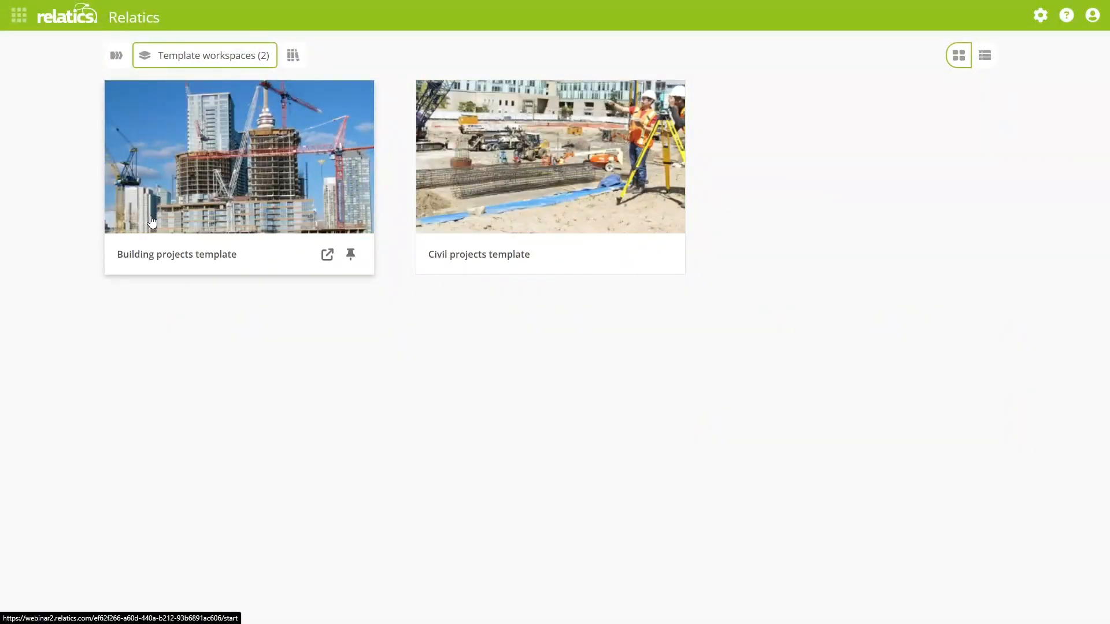
click(293, 55)
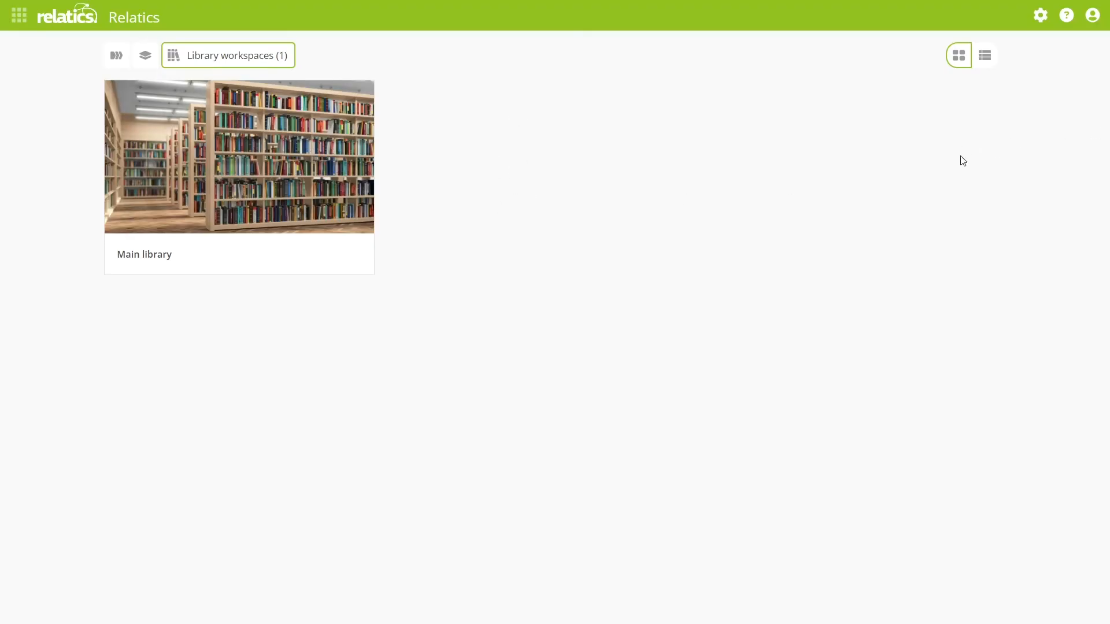
Step: Create a library workspace named "Standard WBS Library" in the environment administration, set up as an empty workspace
click(1039, 23)
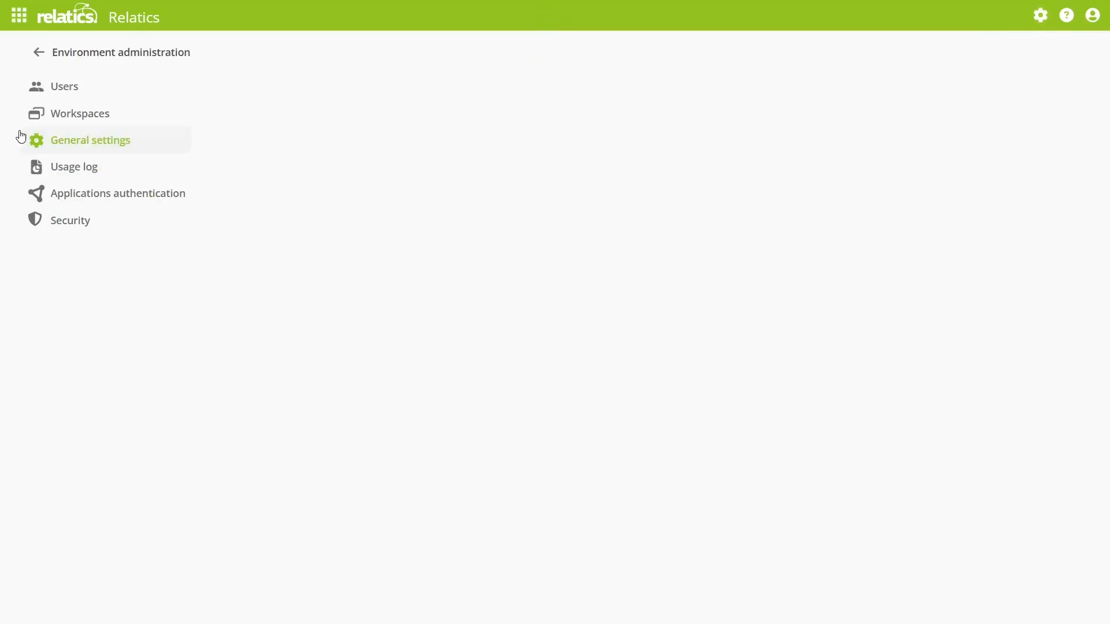
click(58, 118)
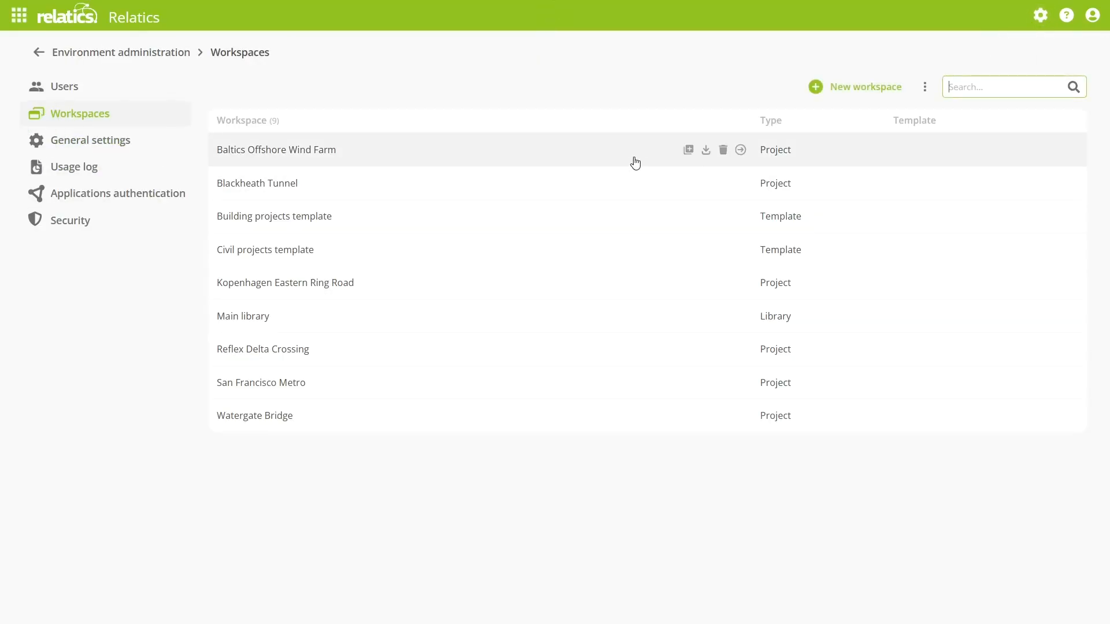
click(833, 91)
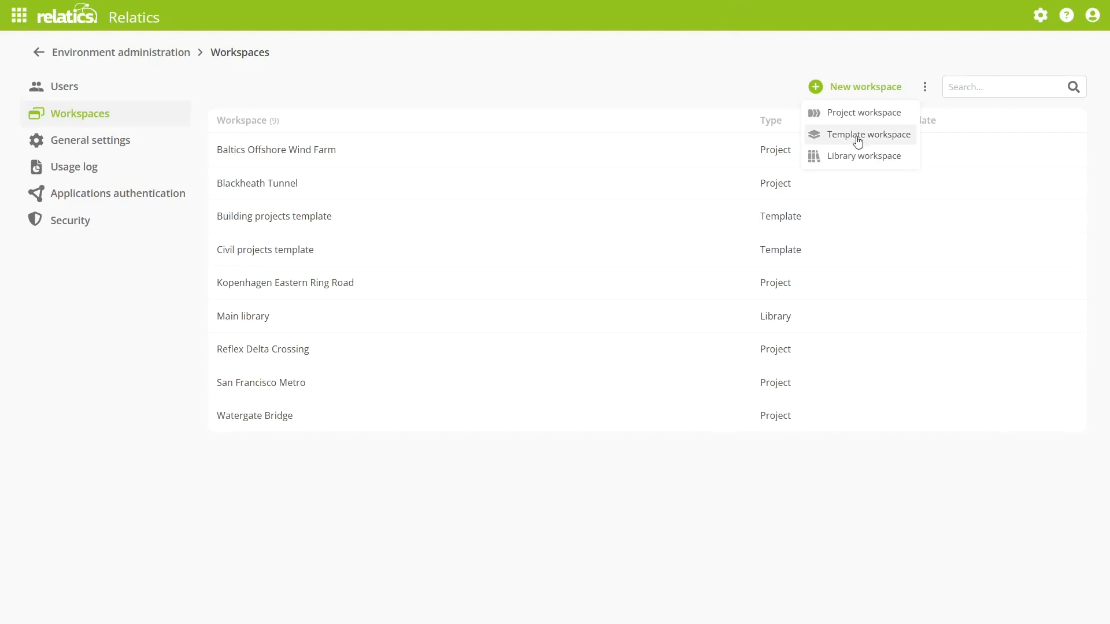
click(861, 156)
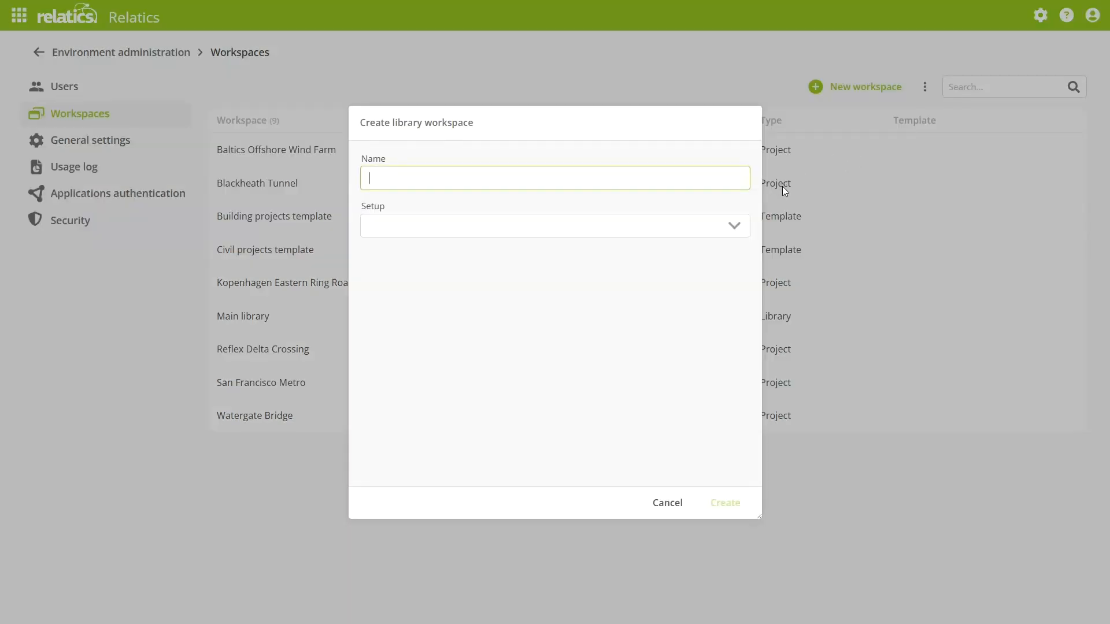
text(Standard WBS Library)
click(529, 234)
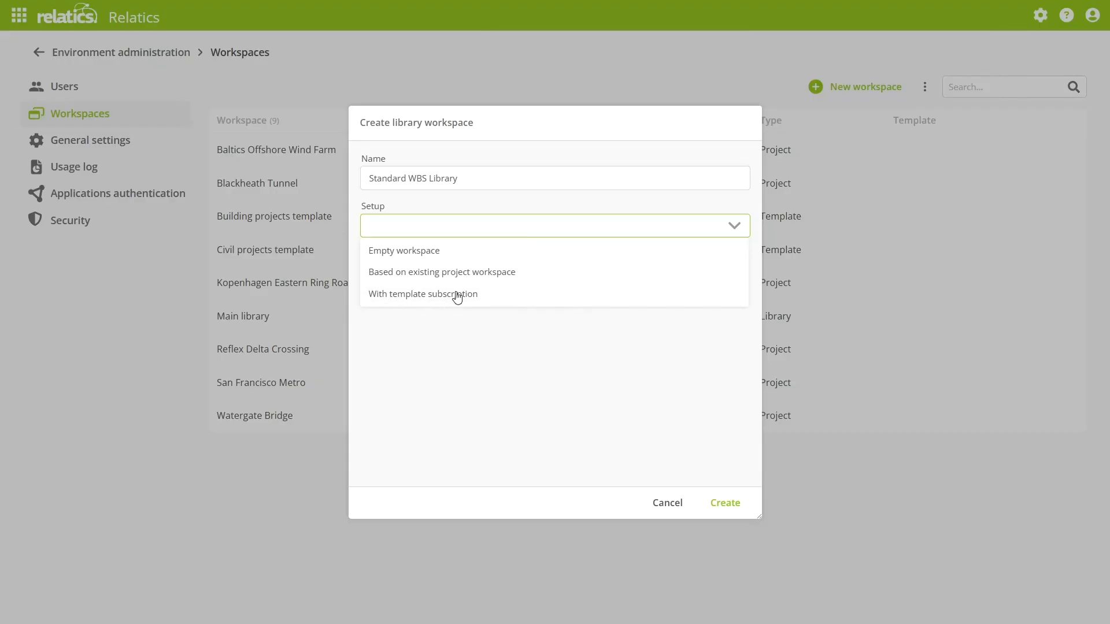
click(415, 253)
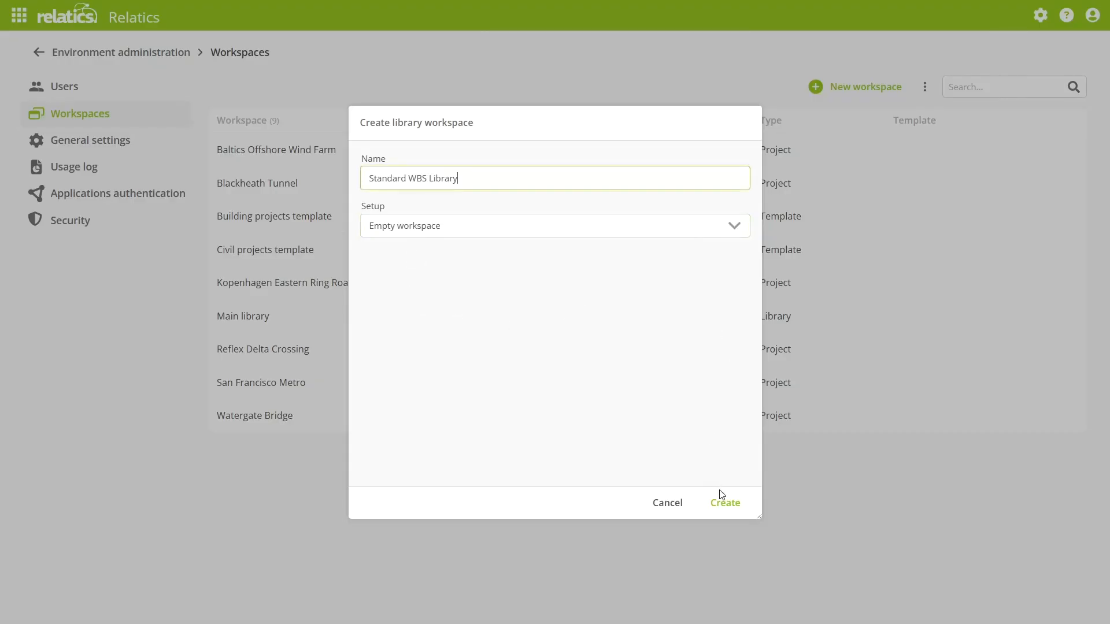
click(731, 507)
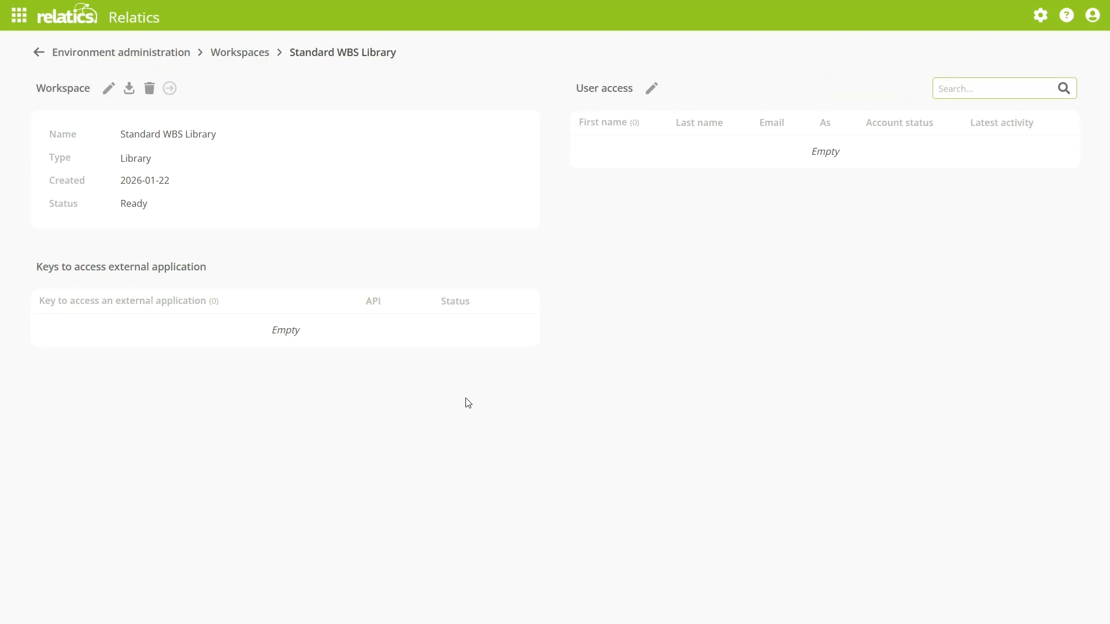
Step: Grant the presenter's account access to the Standard WBS Library workspace and set its role to Power user
click(652, 87)
text(ruben)
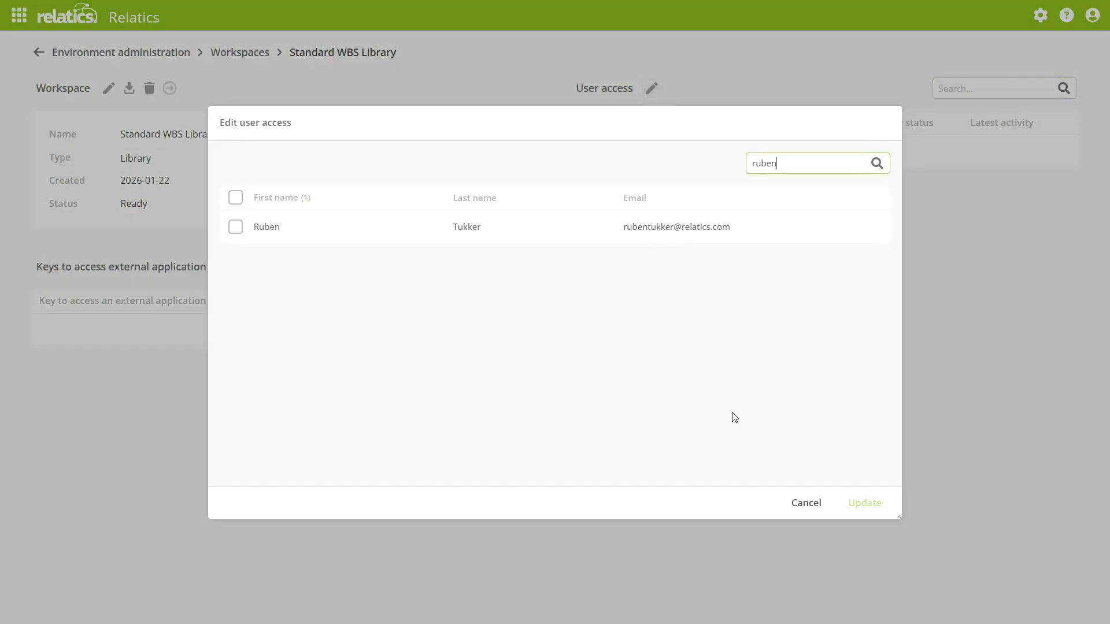
click(410, 228)
click(865, 503)
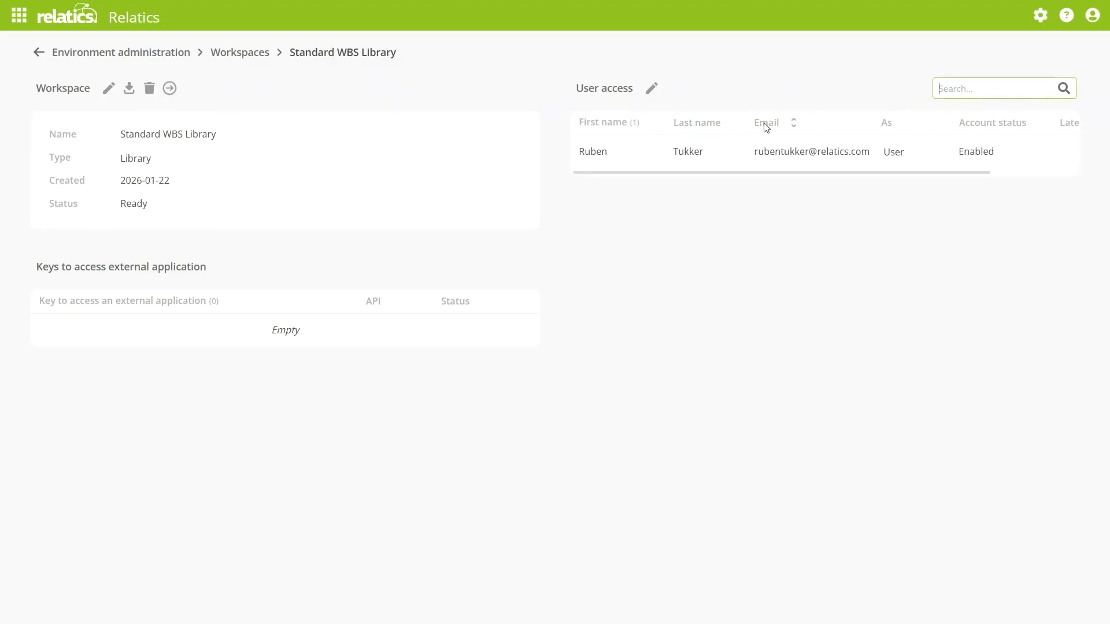
click(891, 153)
click(917, 175)
Step: Open the Standard WBS Library from the library workspaces overview
click(19, 17)
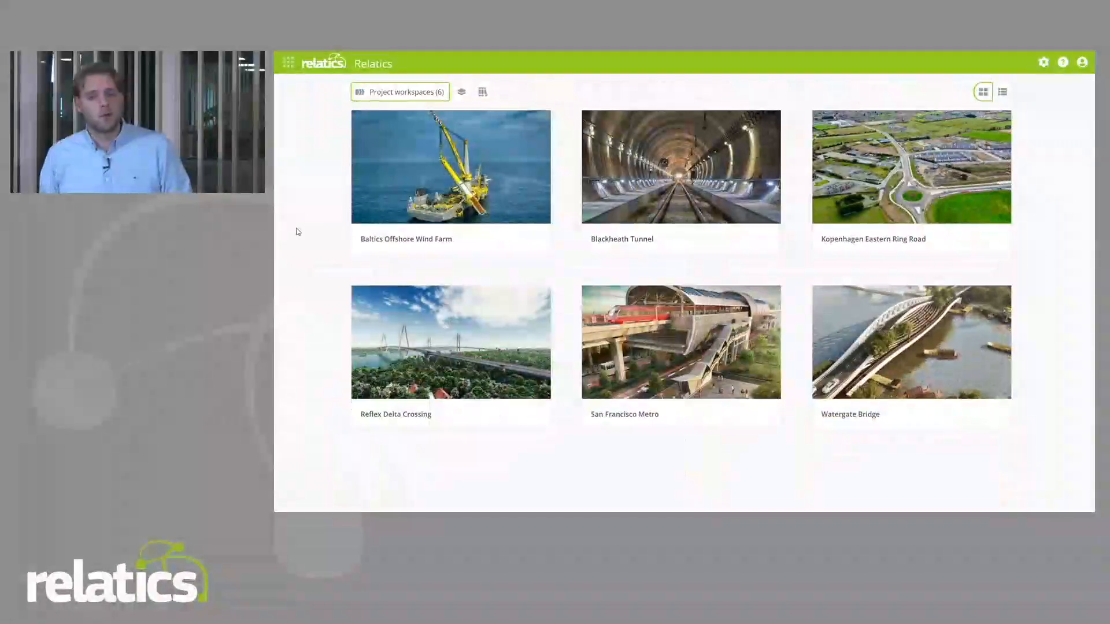
click(482, 92)
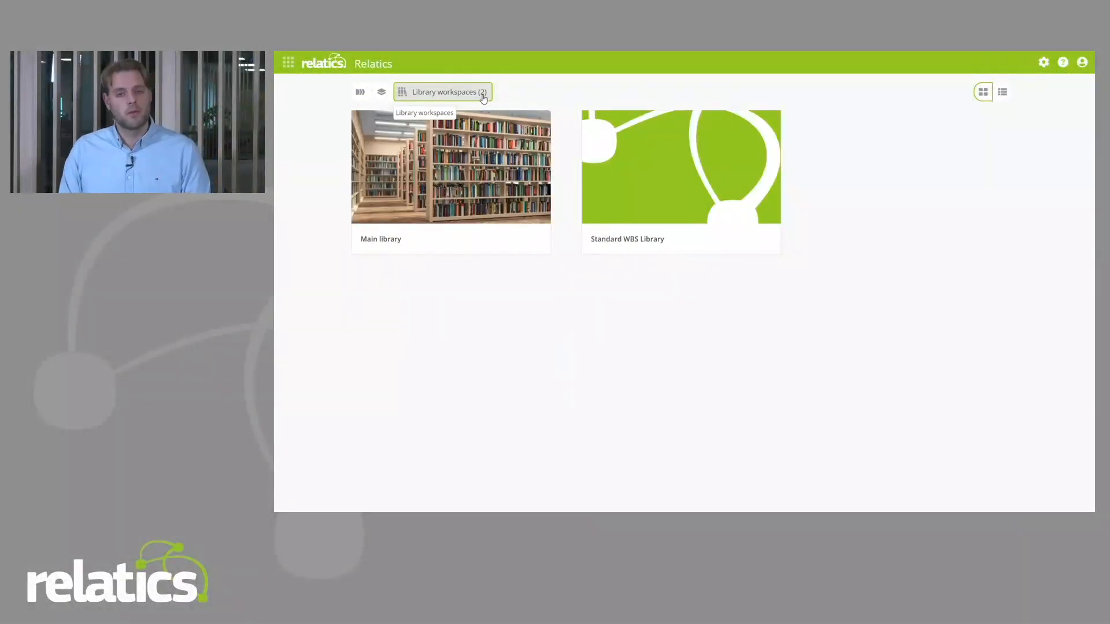
click(664, 195)
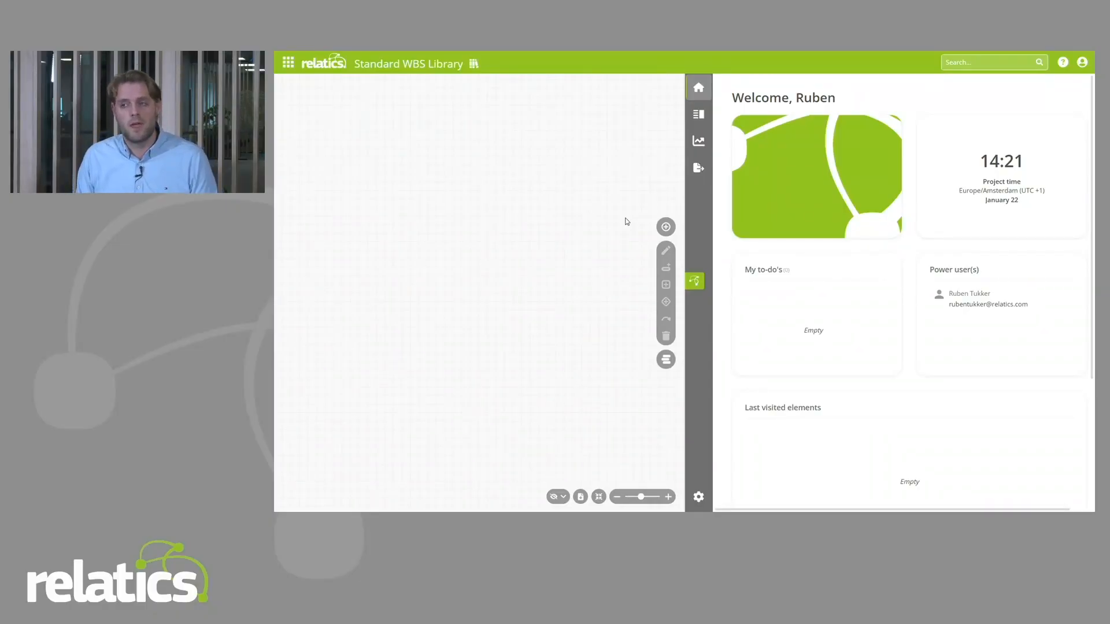
Step: Define a new project type element named "Work Package" with plural "Work Packages" and short name "WPK"
click(666, 226)
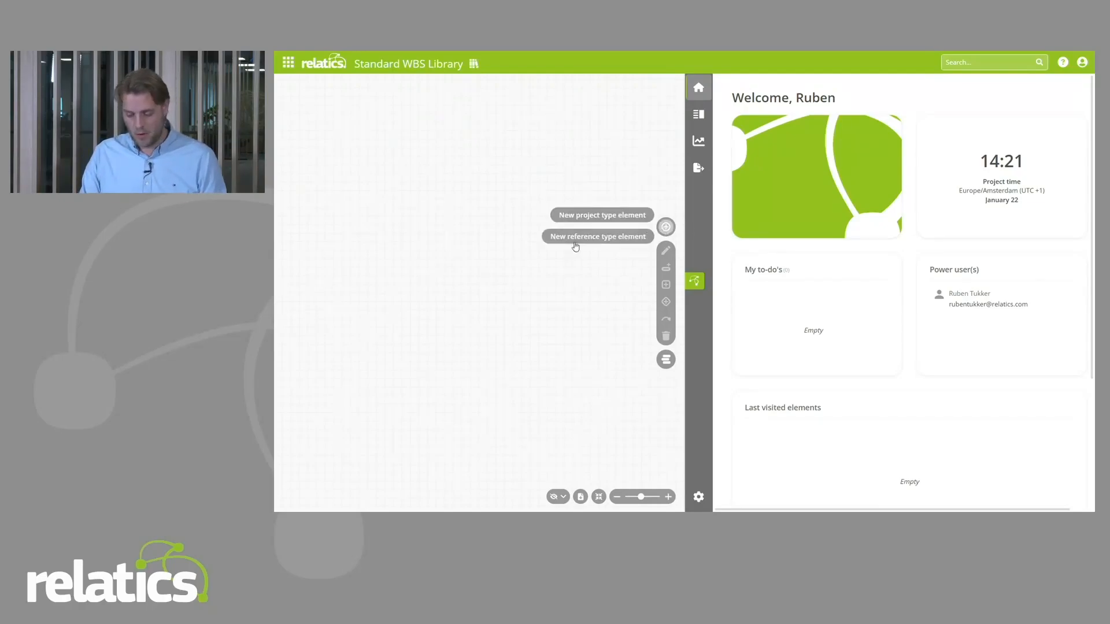
click(578, 217)
click(363, 249)
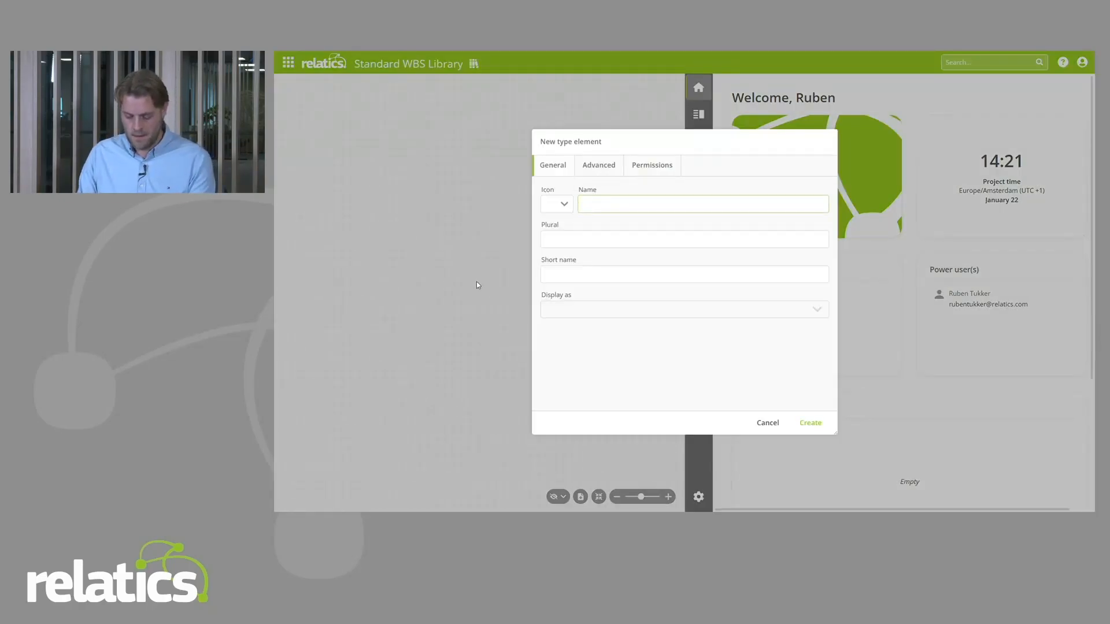
text(Work Package)
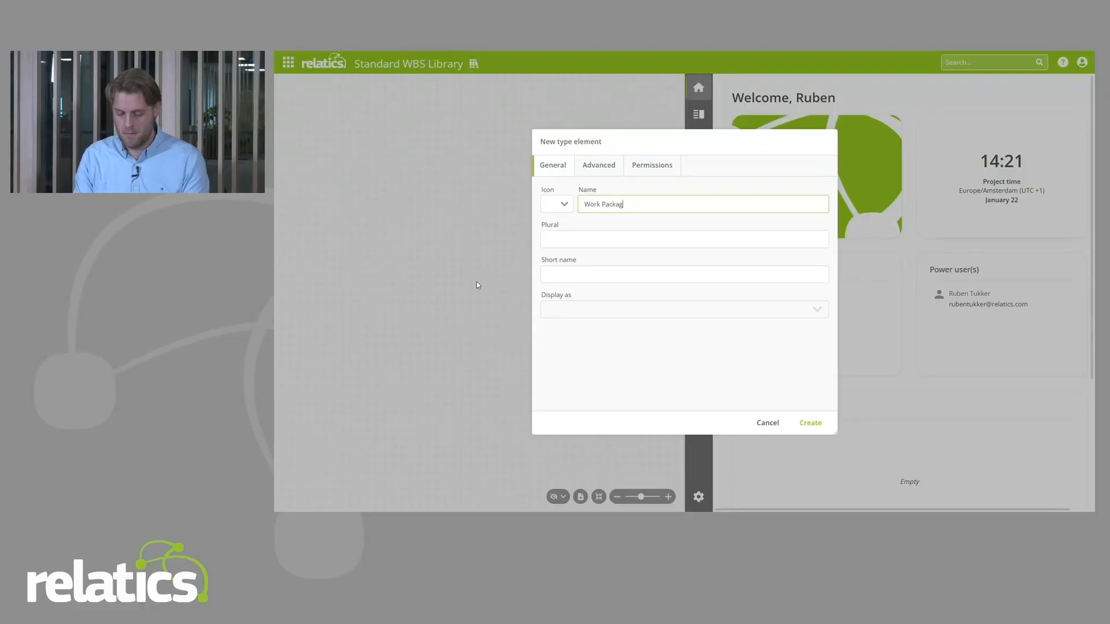
key(Tab)
text(Work Packages)
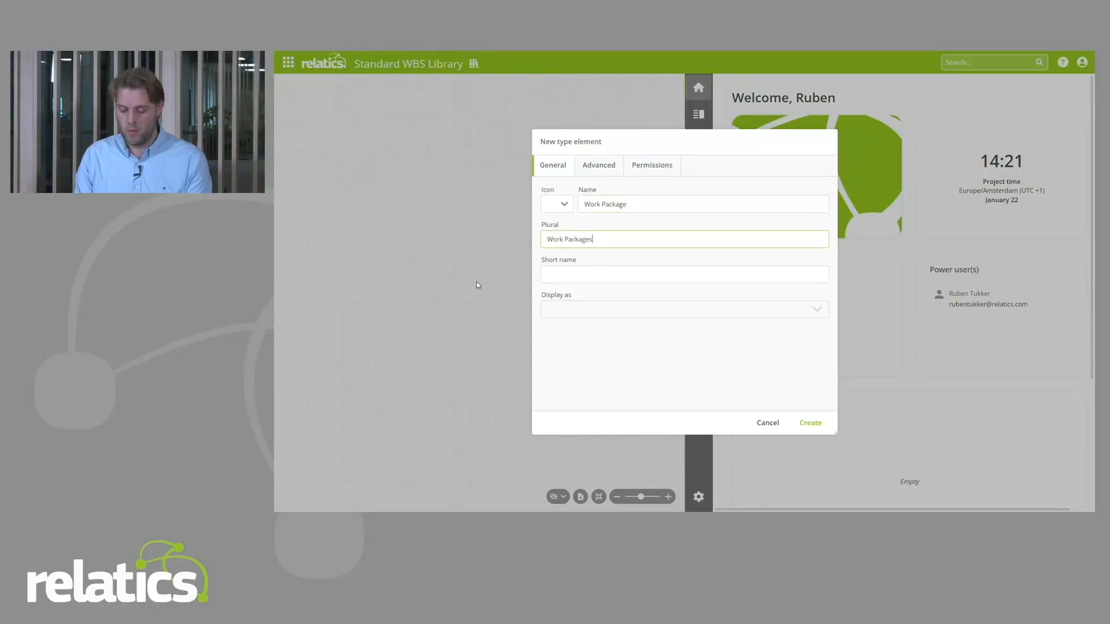
key(Tab)
text(WP)
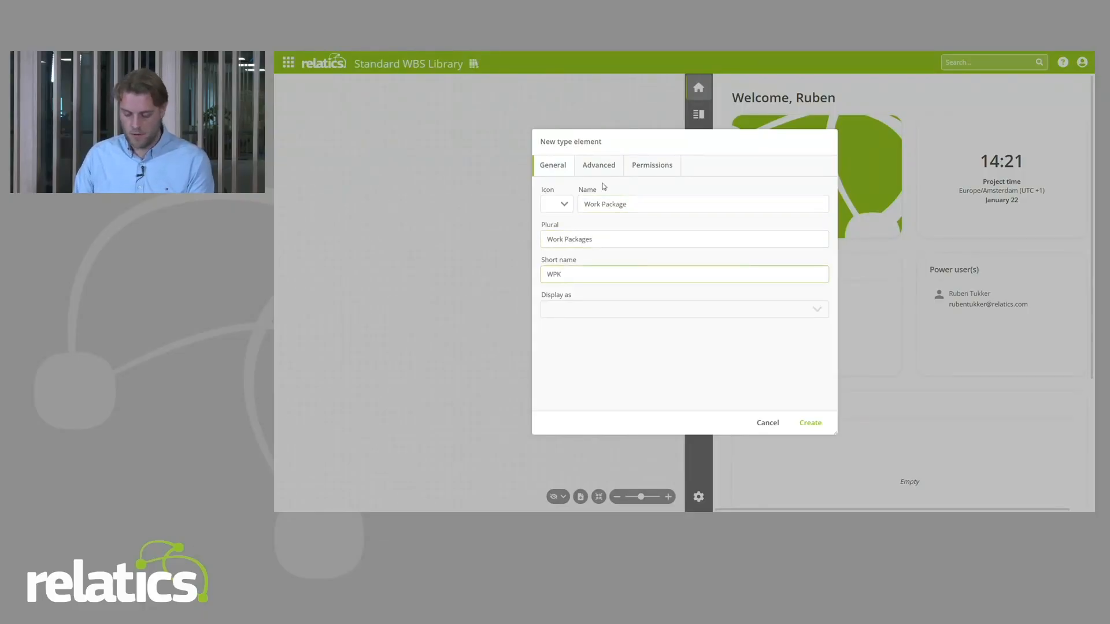
Step: Assign the Work Package type an orange open-box icon, create it and place it in the model
click(556, 208)
text(box)
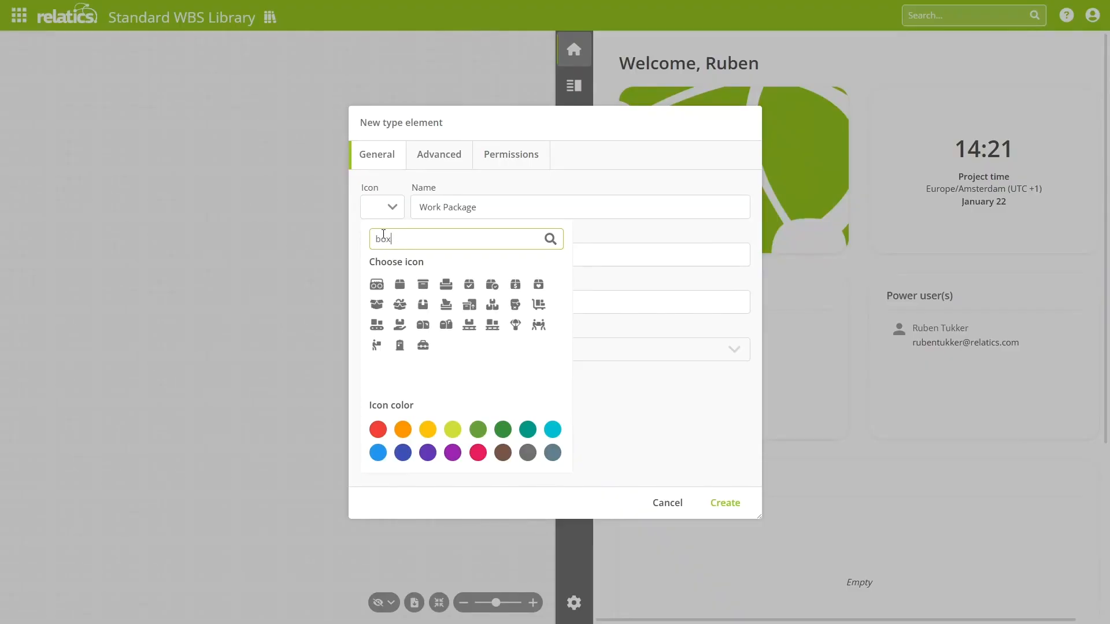
click(376, 304)
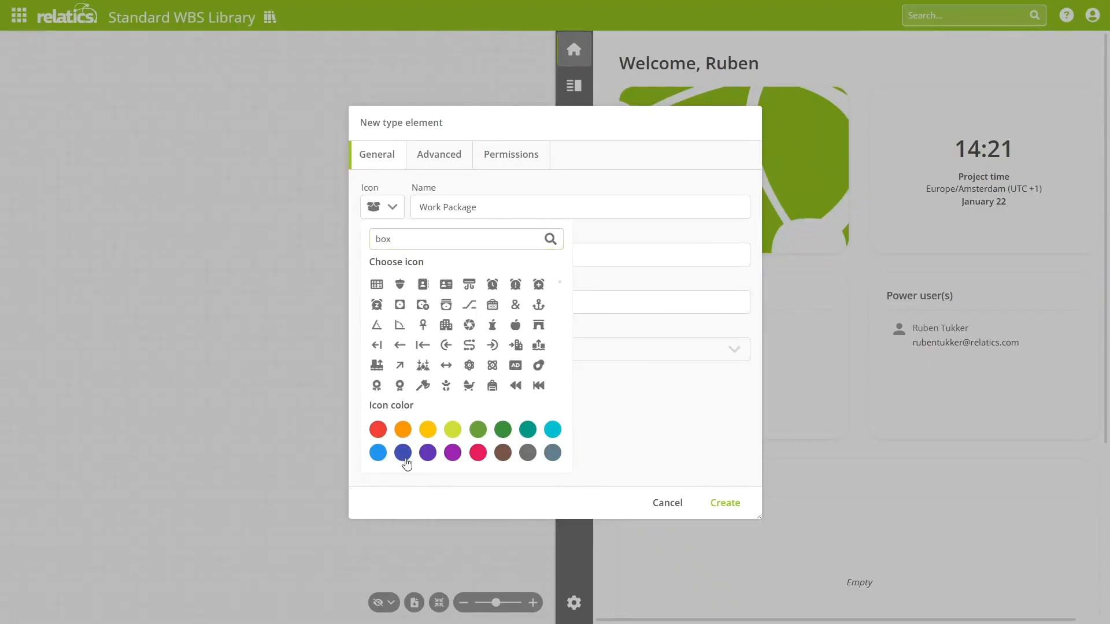
click(403, 429)
click(658, 392)
click(730, 505)
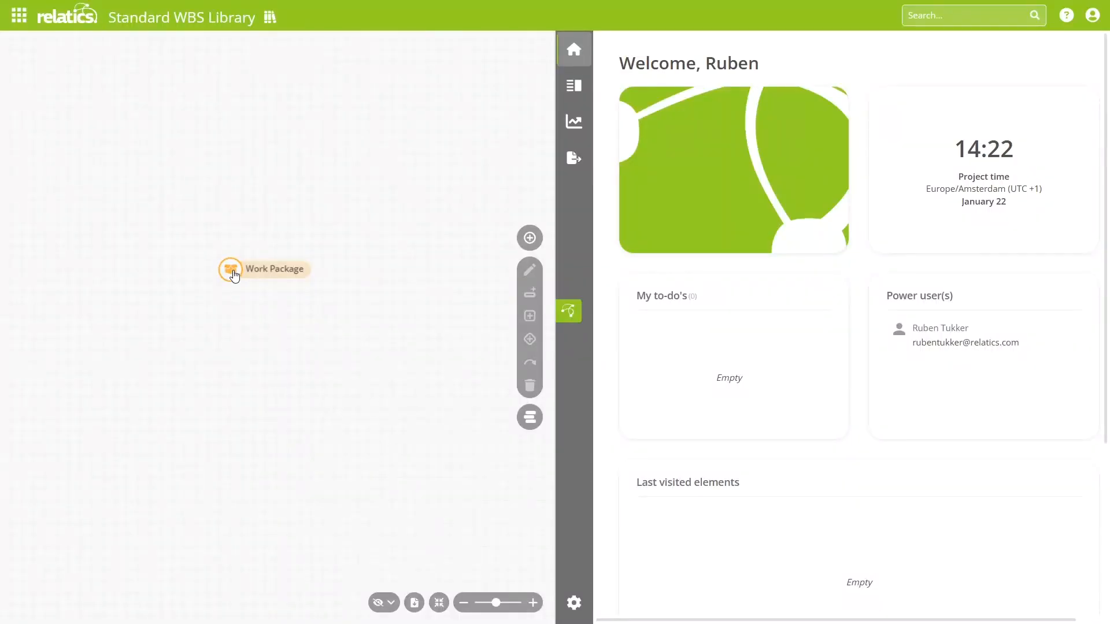
Step: Define a derived type element under Work Package named "Activity" with plural "Activities" and short name "ACT"
click(233, 274)
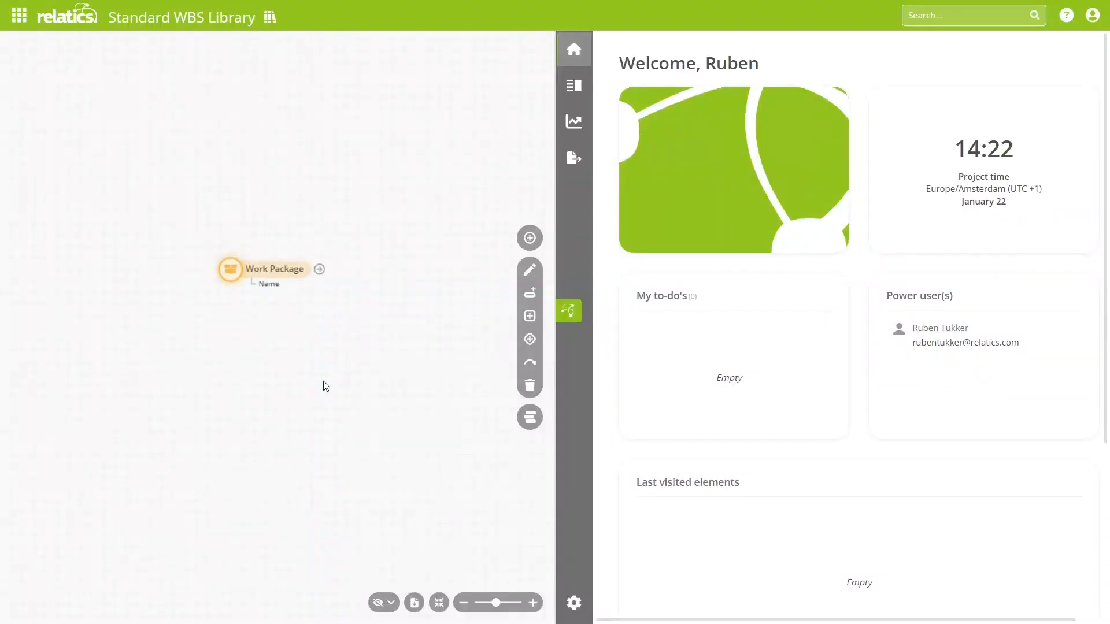
click(529, 316)
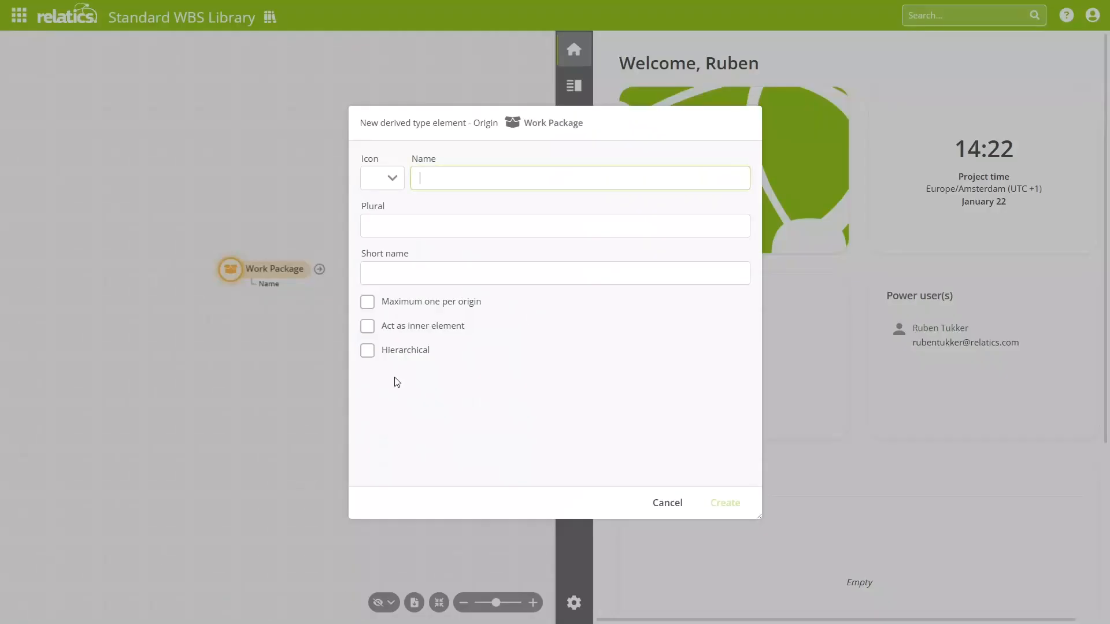
text(Activity)
key(Tab)
text(A)
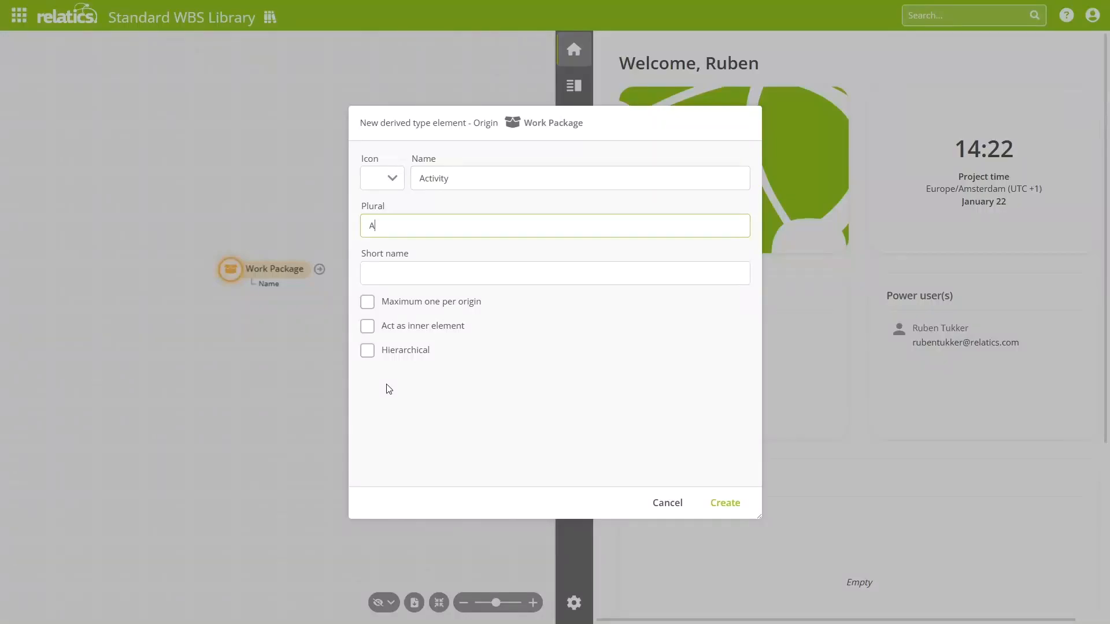
text(ctivities)
key(Tab)
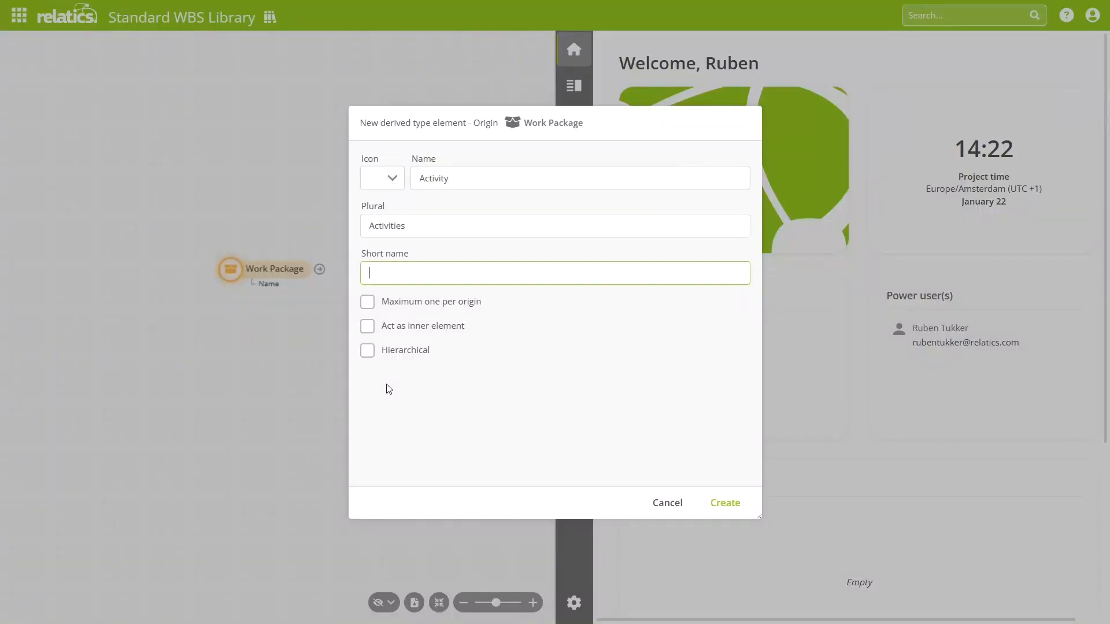
text(ACT)
Step: Assign the Activity type a blue hammer icon and create it
click(389, 184)
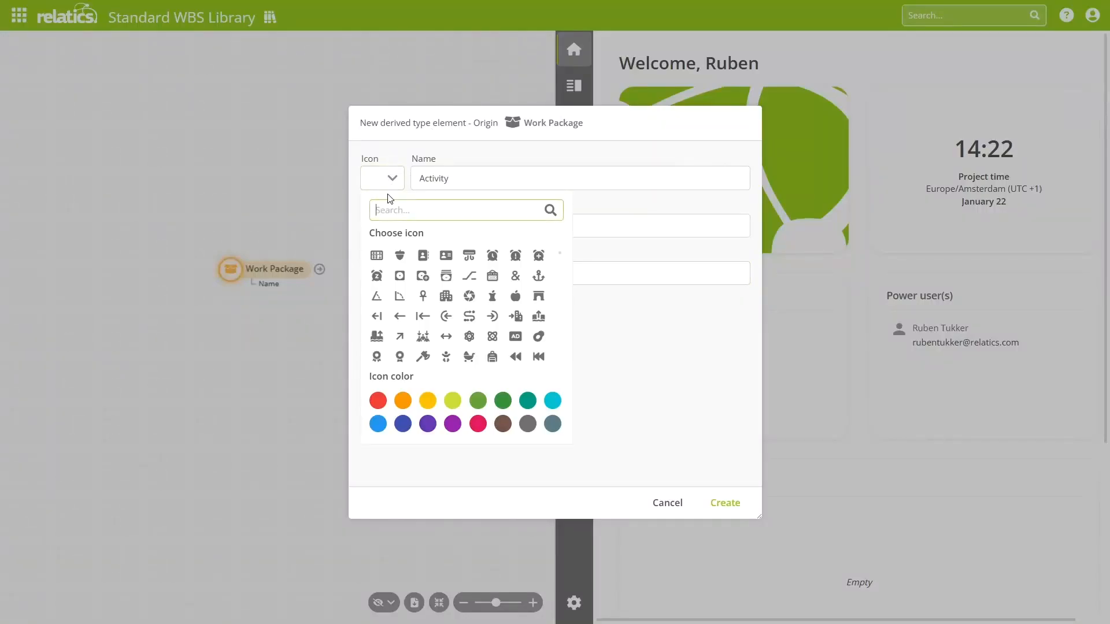
text(act)
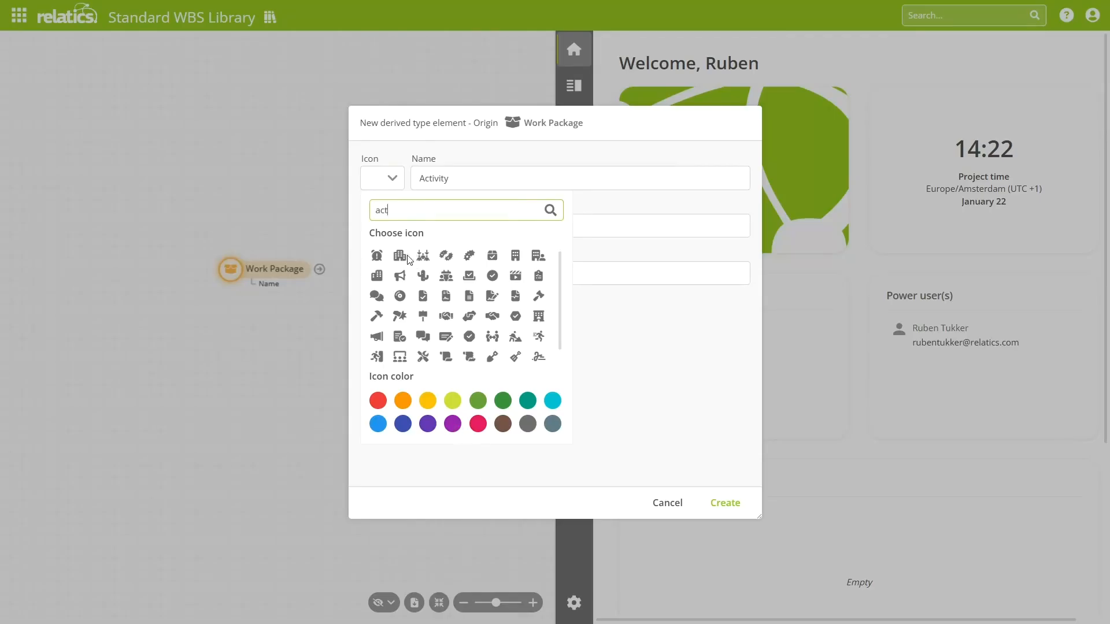
click(376, 316)
click(377, 423)
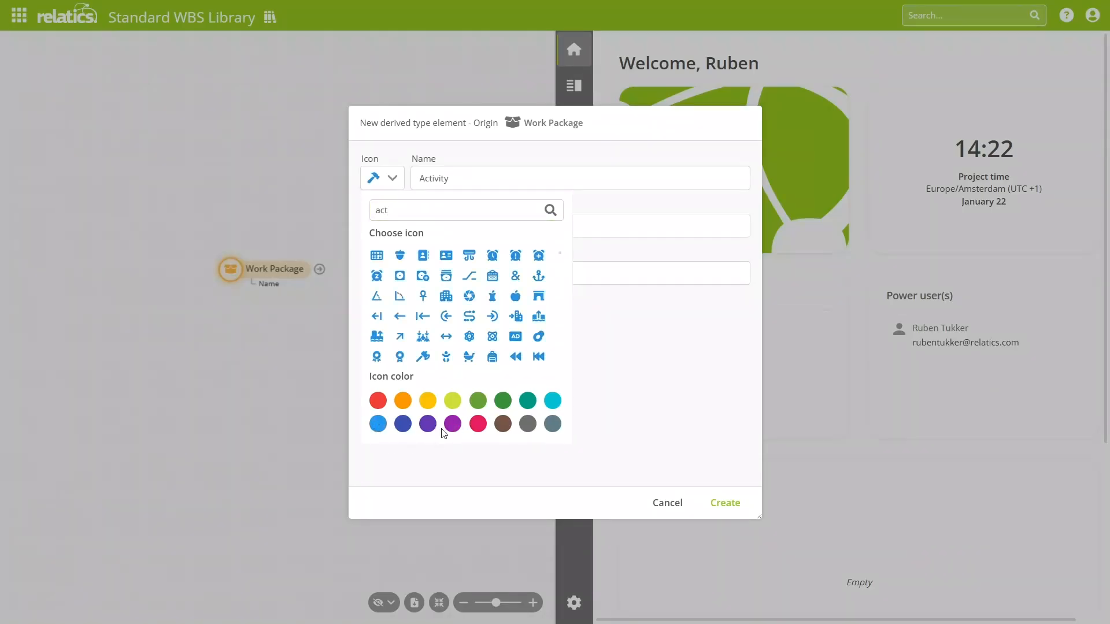
click(727, 504)
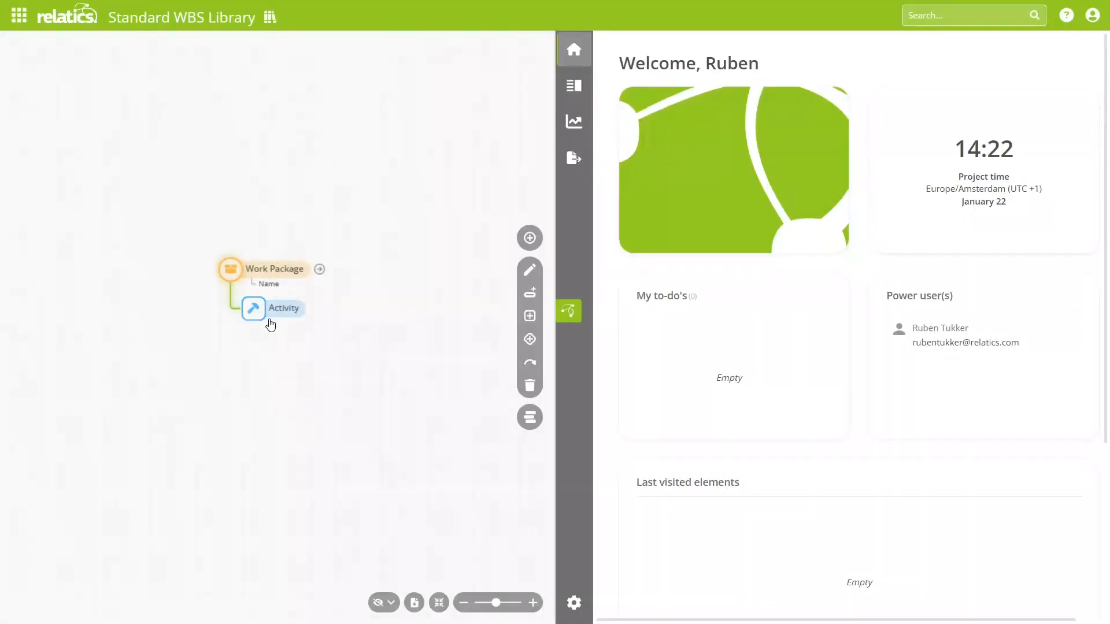
Step: Add a property named "Description" with data type Text to the Activity type
click(530, 293)
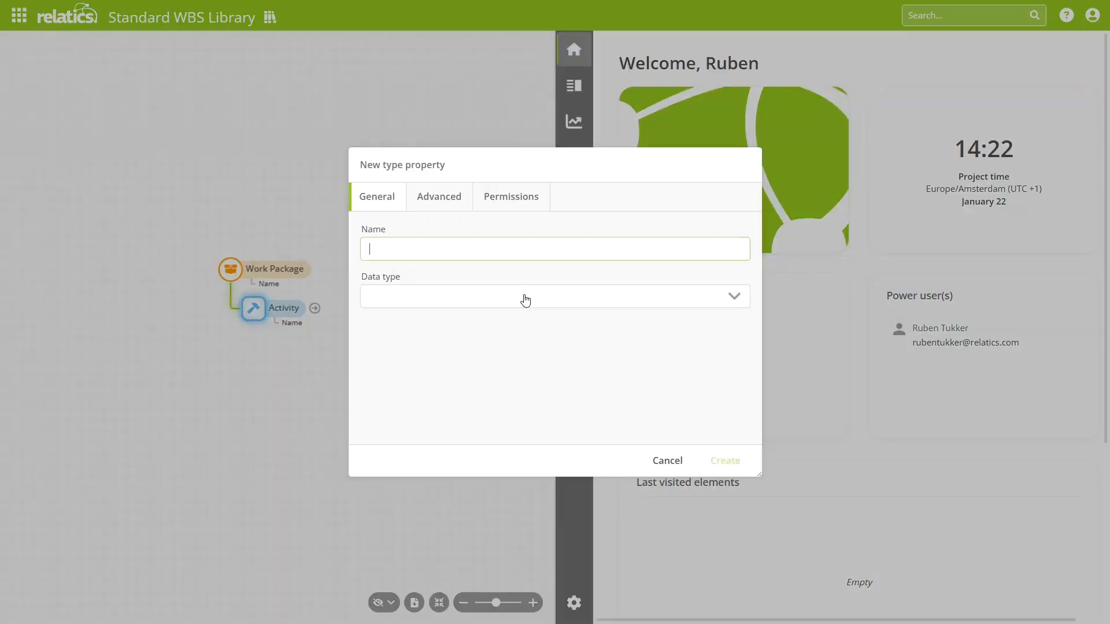
text(Description)
click(542, 304)
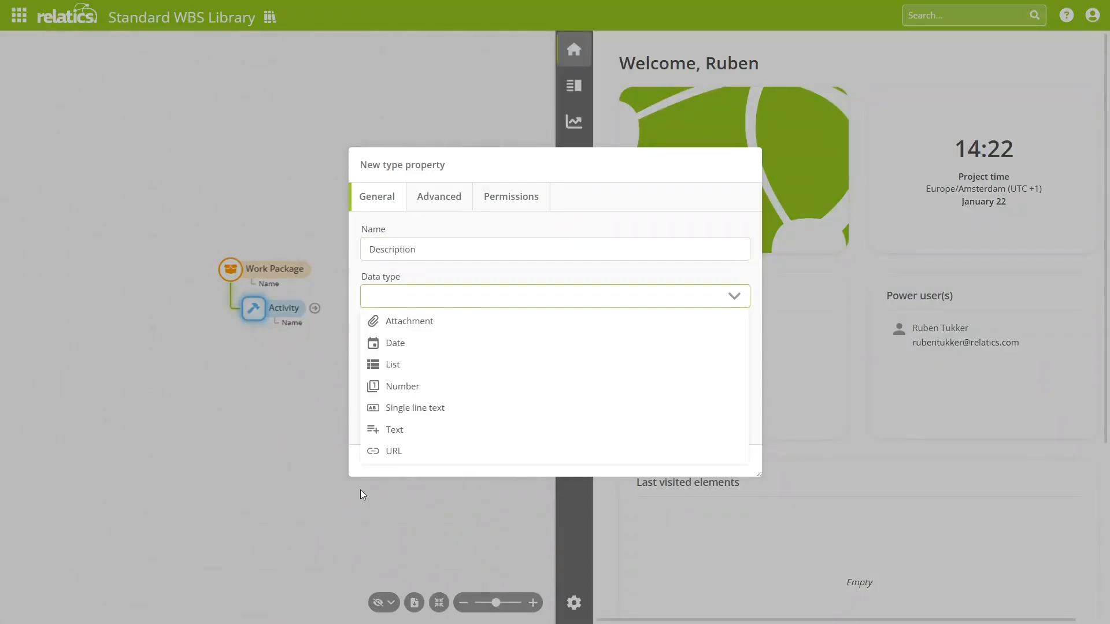
click(428, 433)
click(738, 461)
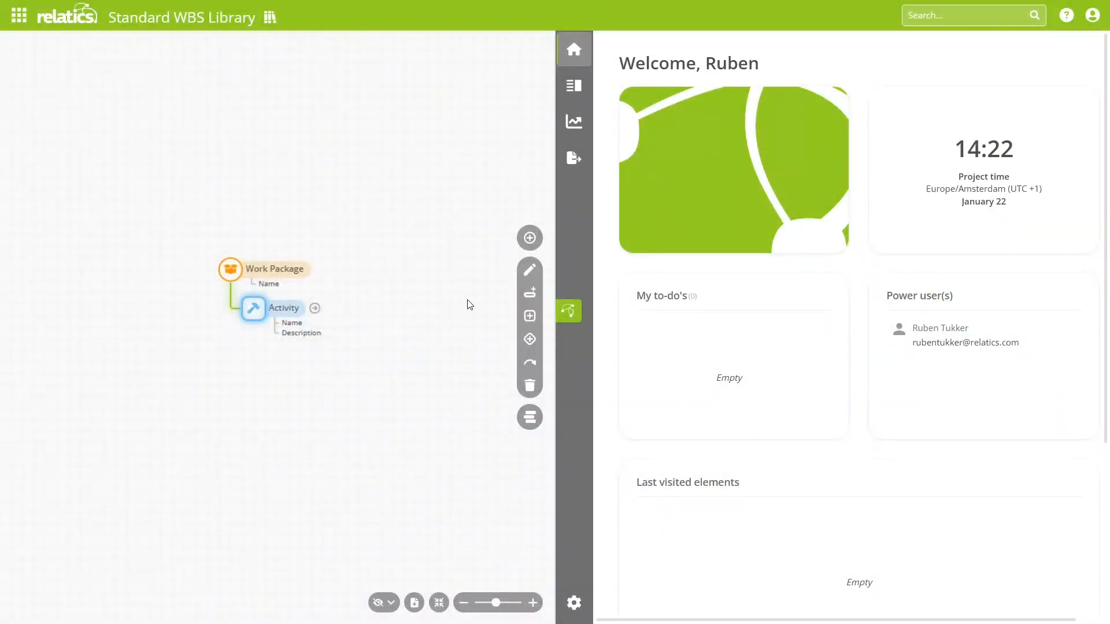
Step: Fill the Work Packages element table with the names in A3:A11 of the Work Packages sheet in Standard WBS.xlsx, opened in Excel
click(574, 87)
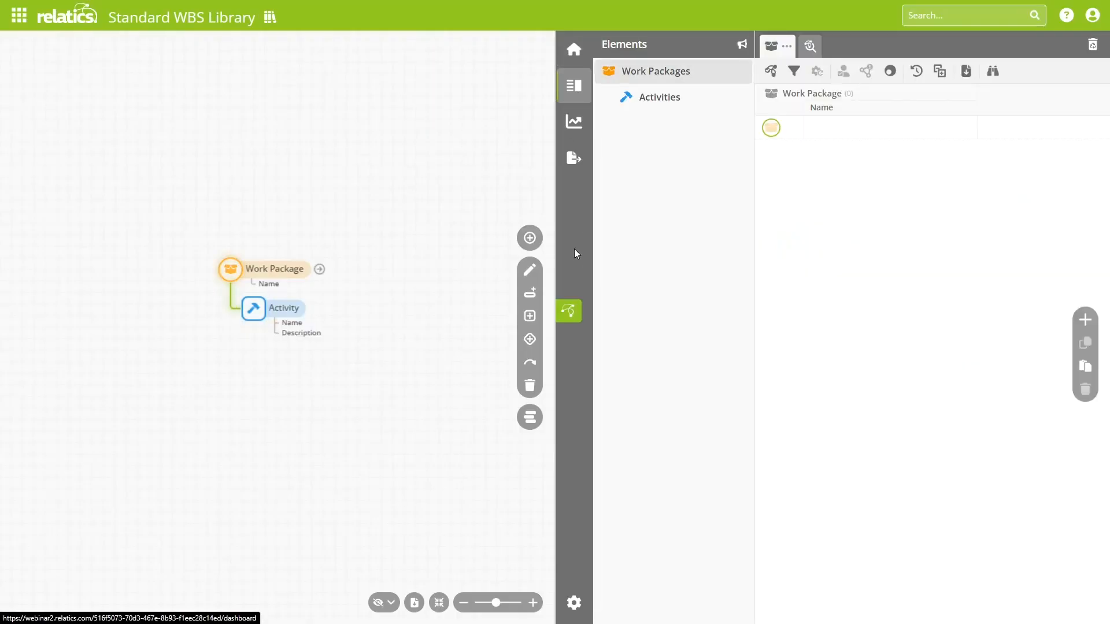
click(566, 313)
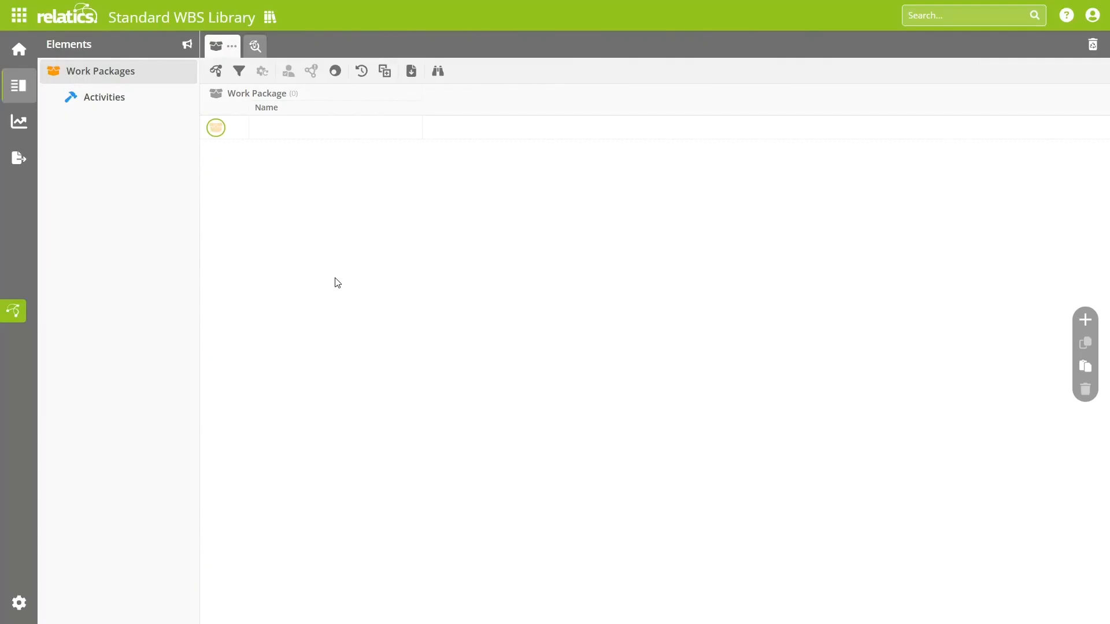
key(alt+Tab)
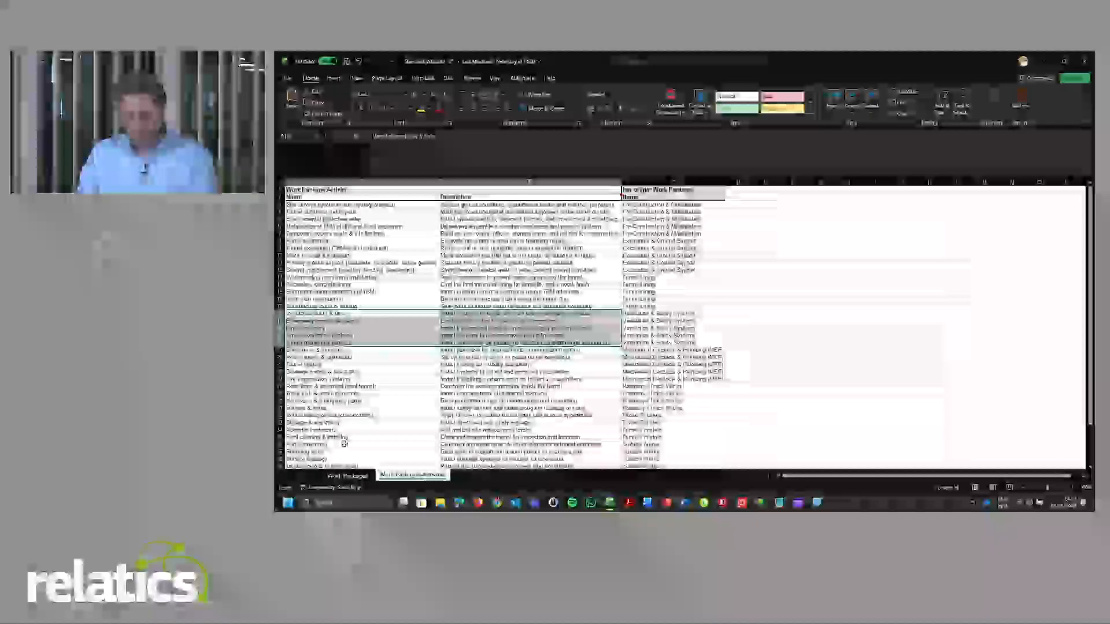
click(348, 476)
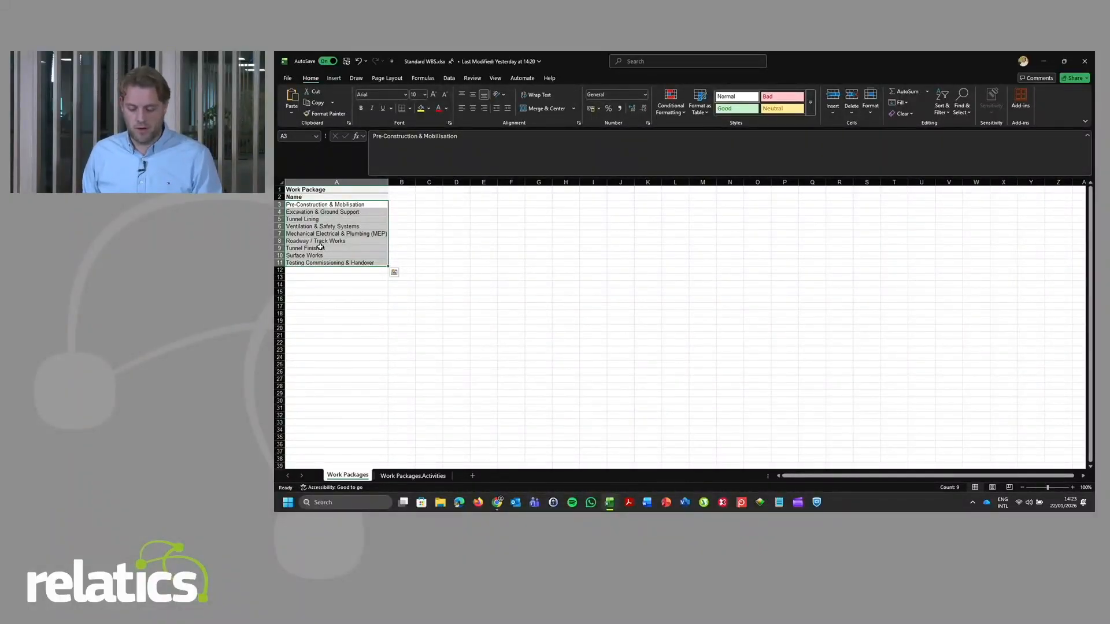
key(ctrl+c)
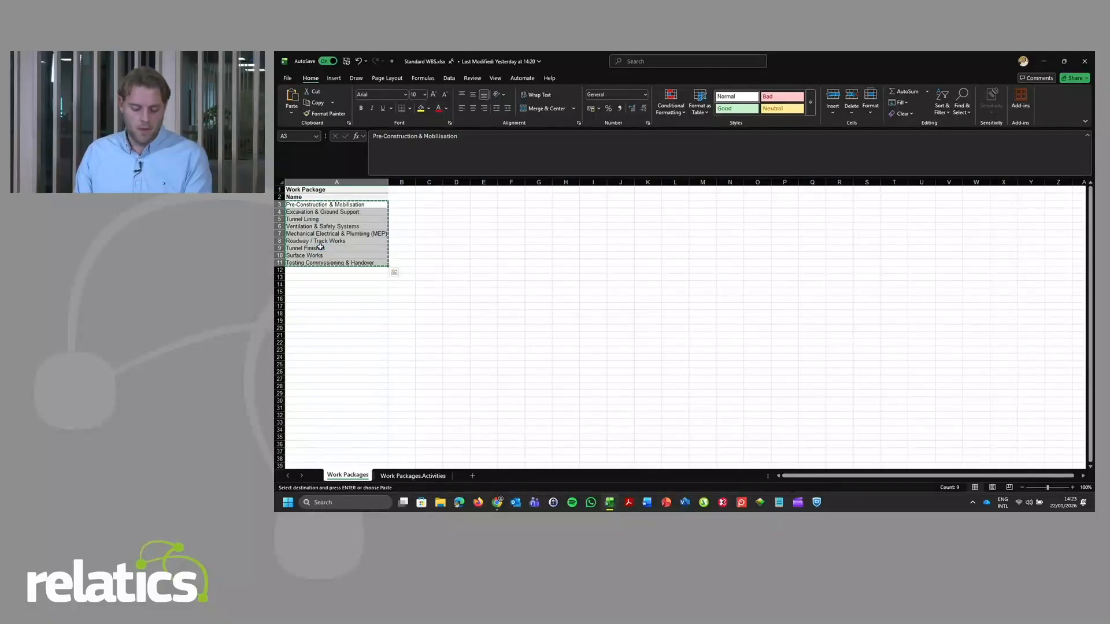
key(alt+Tab)
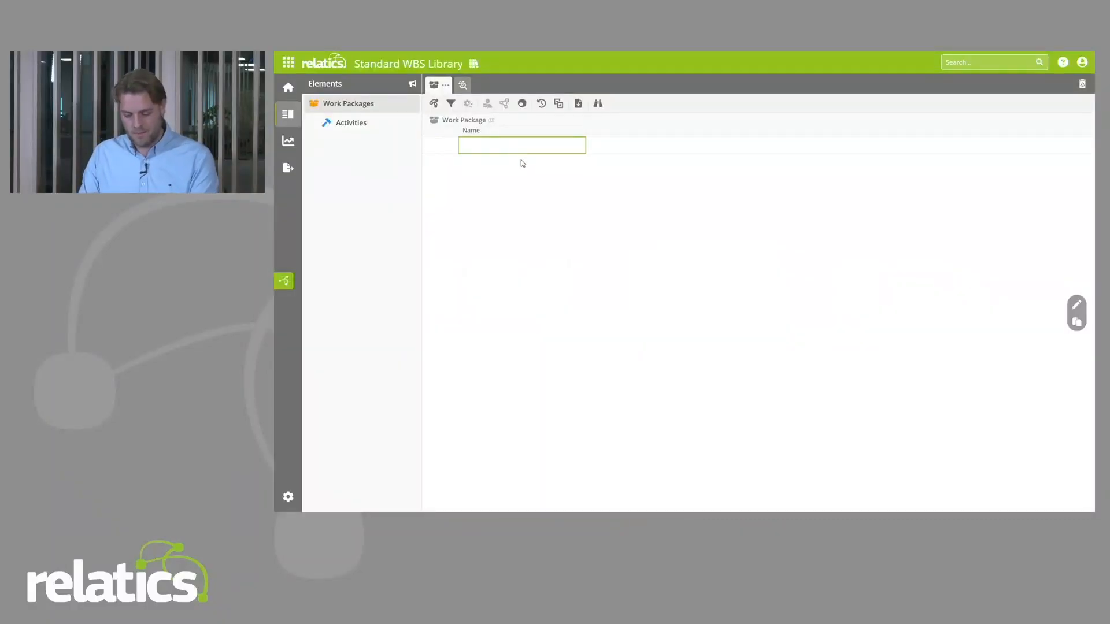
key(ctrl+v)
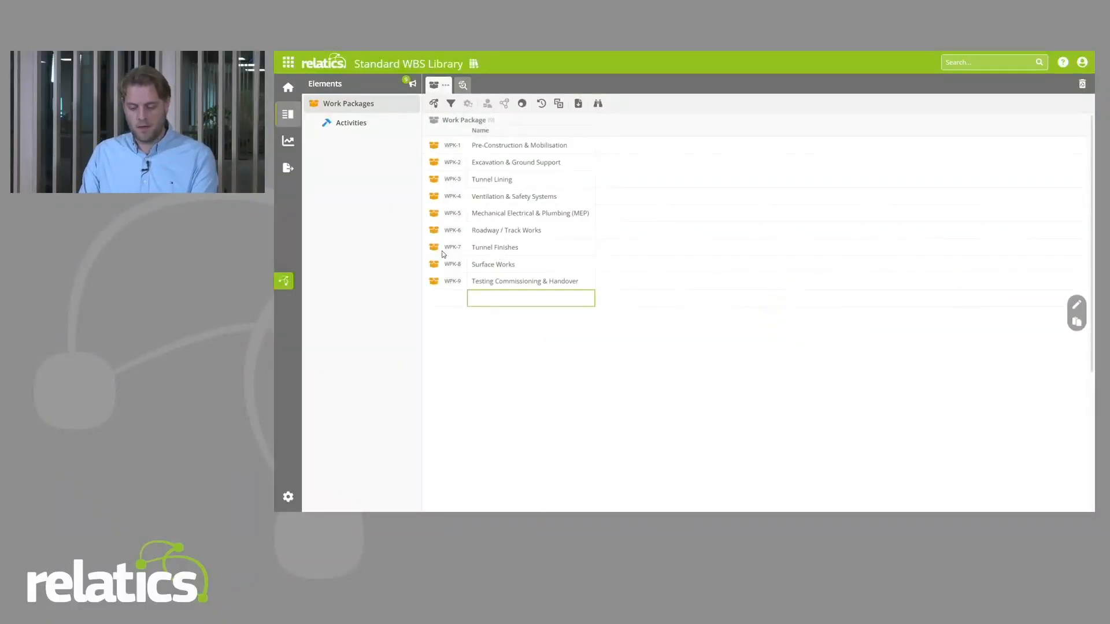
Step: Extend the work package overview with the Name and Description columns of the related Activities
click(463, 85)
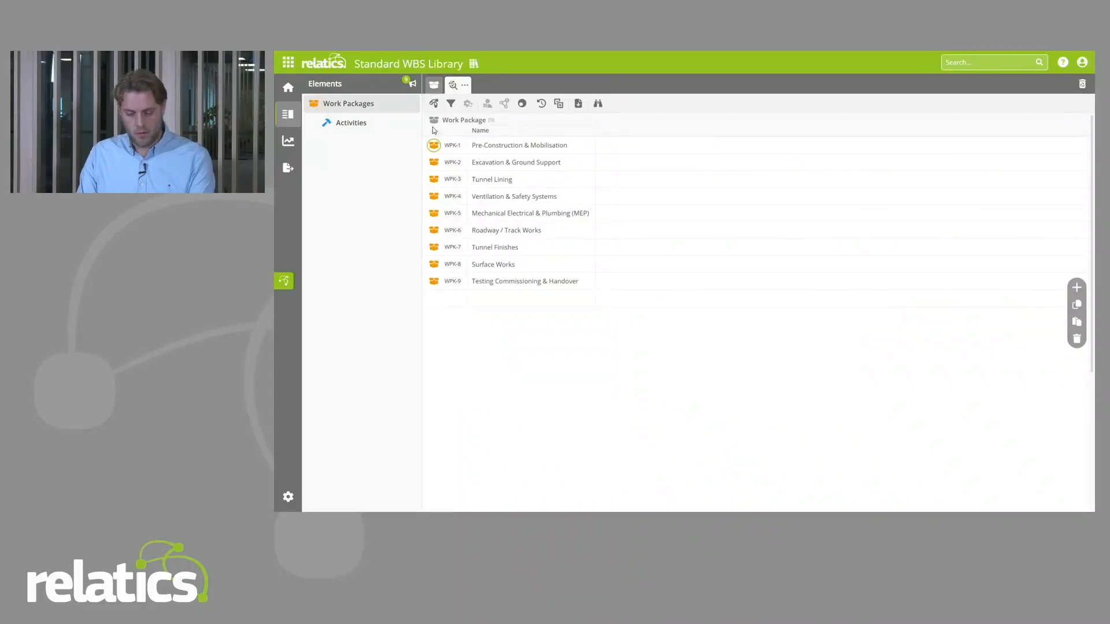
click(433, 104)
click(433, 158)
click(458, 173)
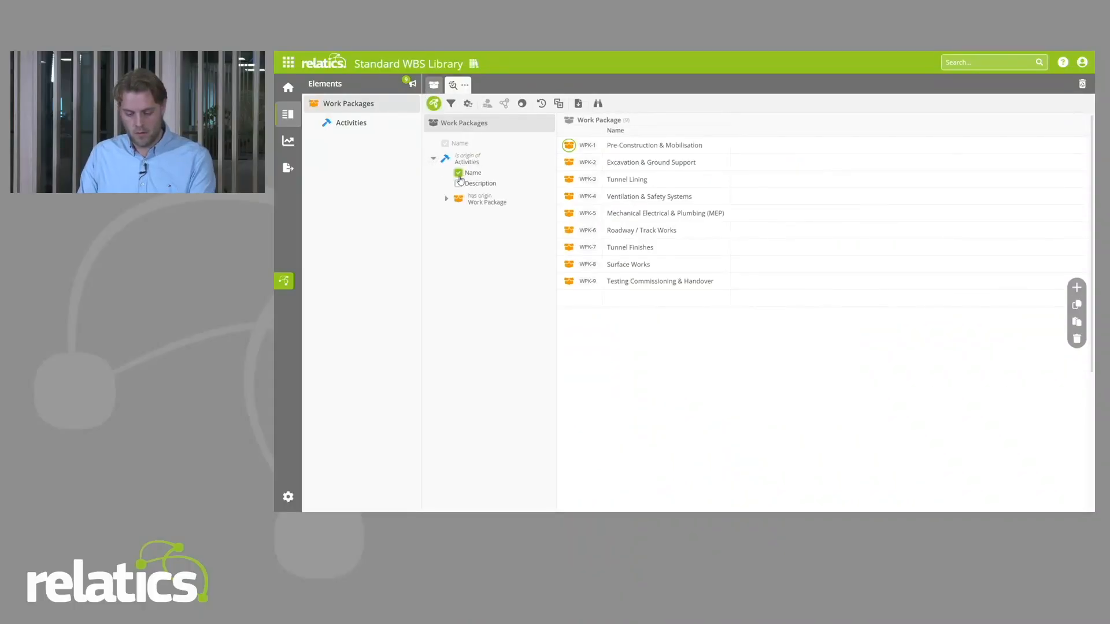
click(458, 184)
click(434, 104)
Step: Copy the Pre-Construction & Mobilisation activities with descriptions from the Excel Work Packages.Activities sheet into that work package in Relatics
key(alt+Tab)
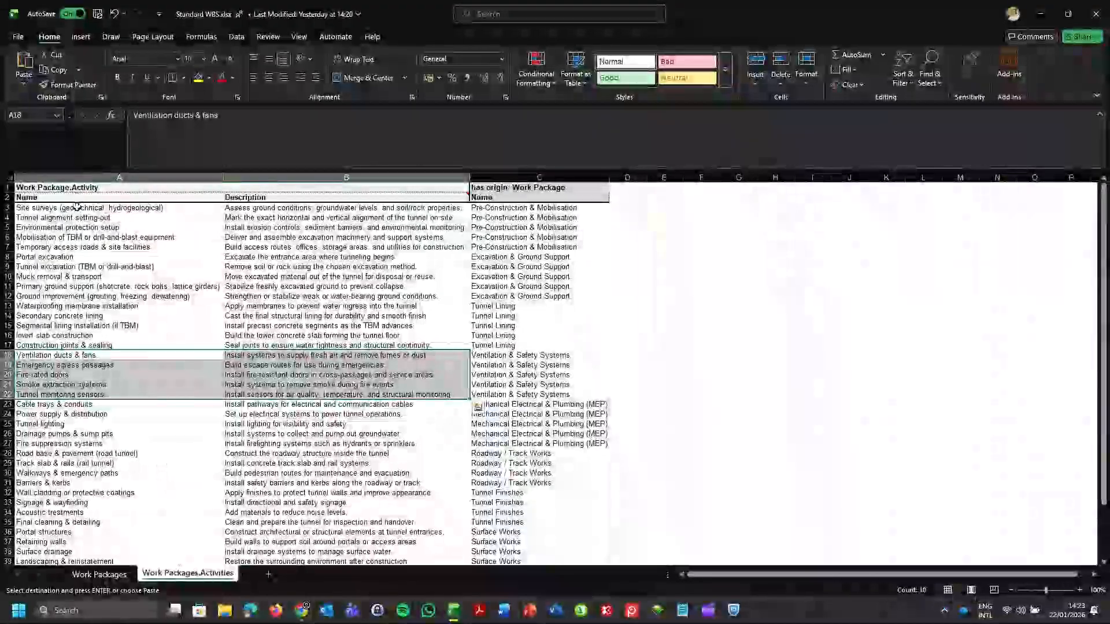
drag(58, 208, 385, 247)
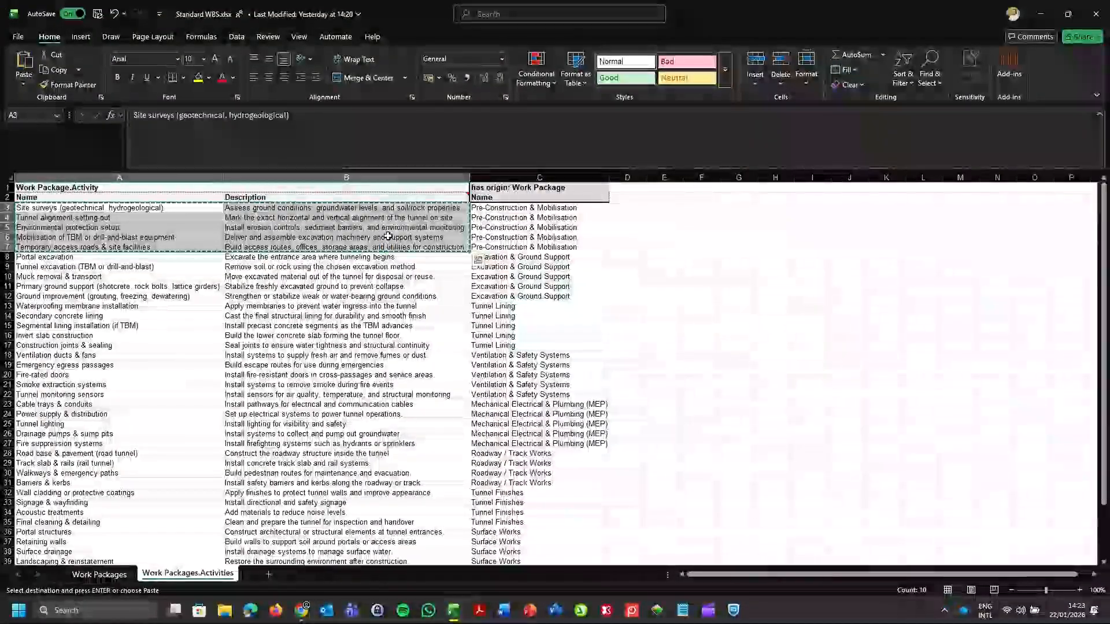
key(alt+Tab)
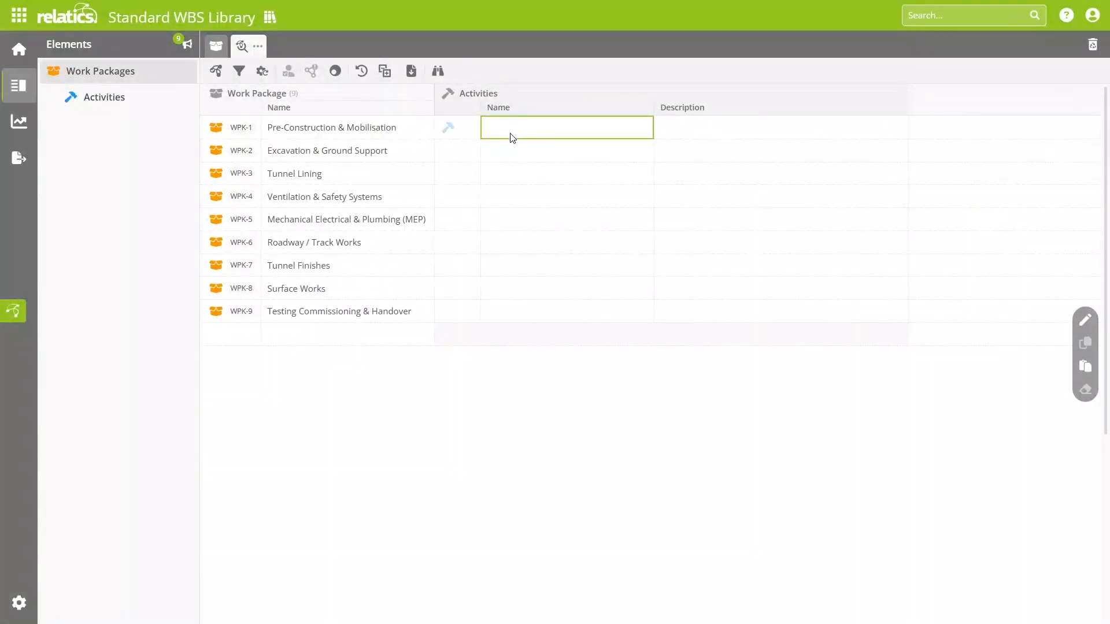
key(ctrl+v)
Step: Copy the Excavation & Ground Support activities and descriptions from the Excel sheet into the matching work package in Relatics
key(alt+Tab)
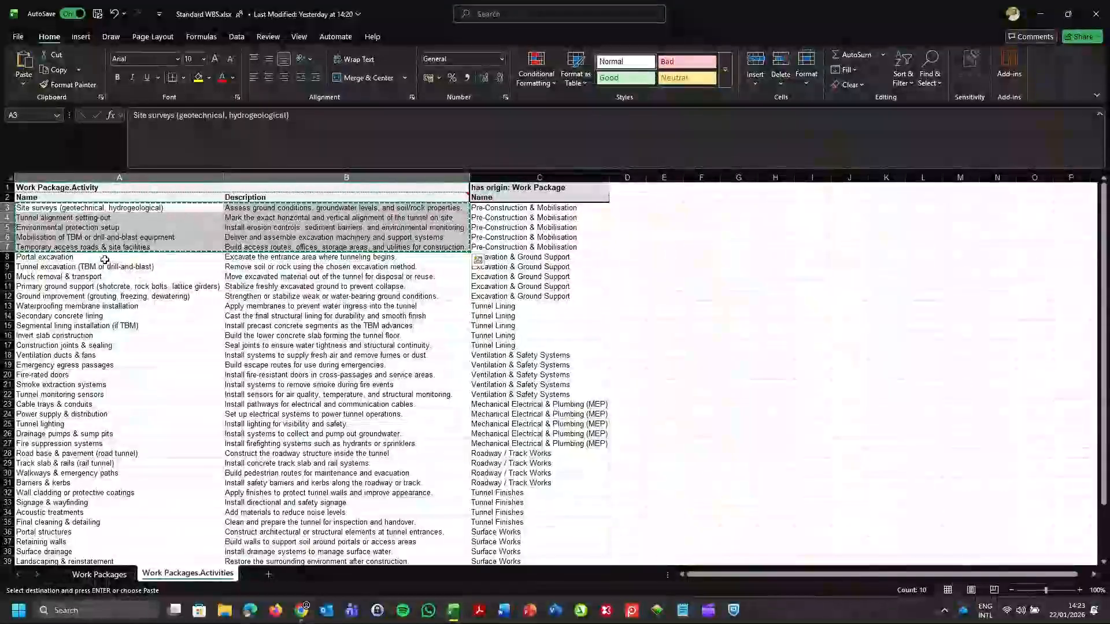
drag(47, 257, 347, 292)
key(ctrl+c)
key(alt+Tab)
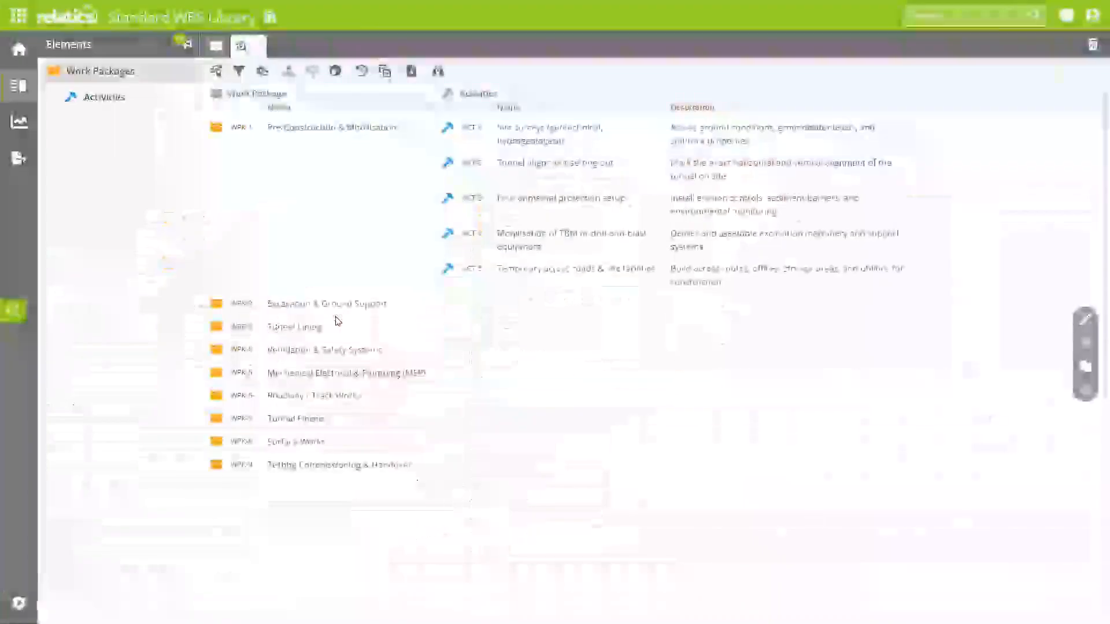
click(532, 305)
key(ctrl+v)
Step: Copy the Tunnel Lining activities and descriptions in A13:B17 of the Excel sheet into the Tunnel Lining work package in Relatics
key(alt+Tab)
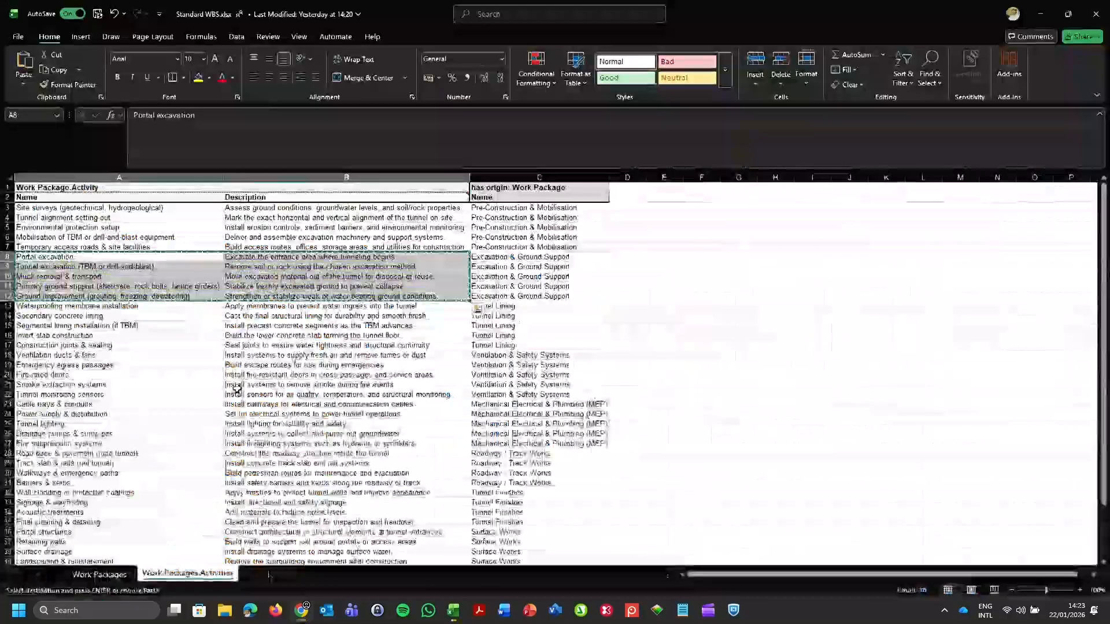
click(95, 307)
drag(95, 307, 347, 345)
key(ctrl+c)
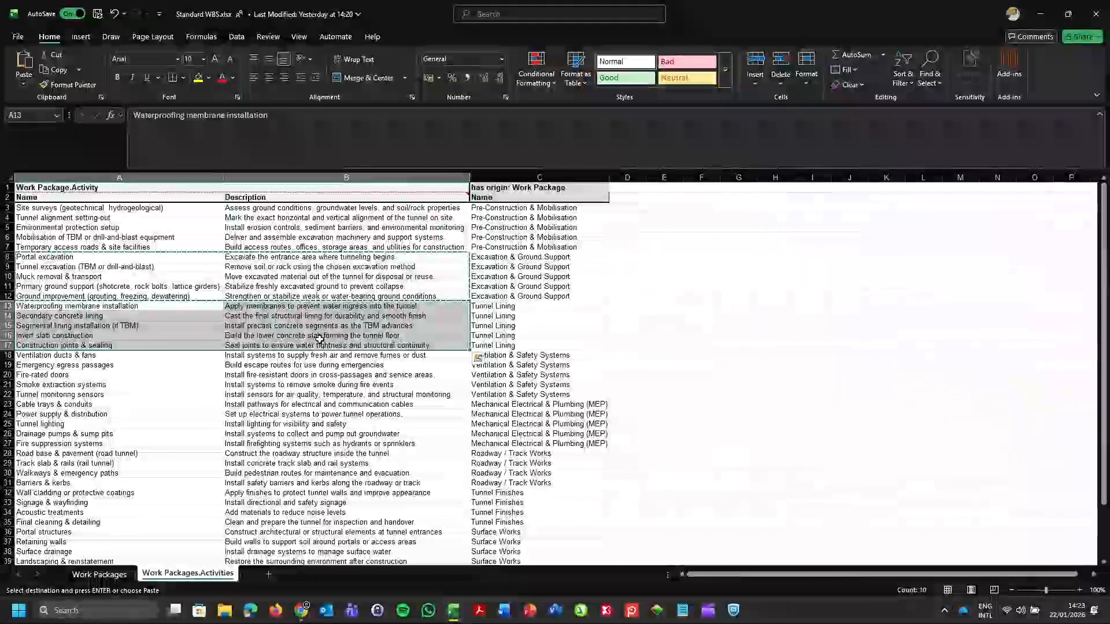
key(alt+Tab)
click(540, 466)
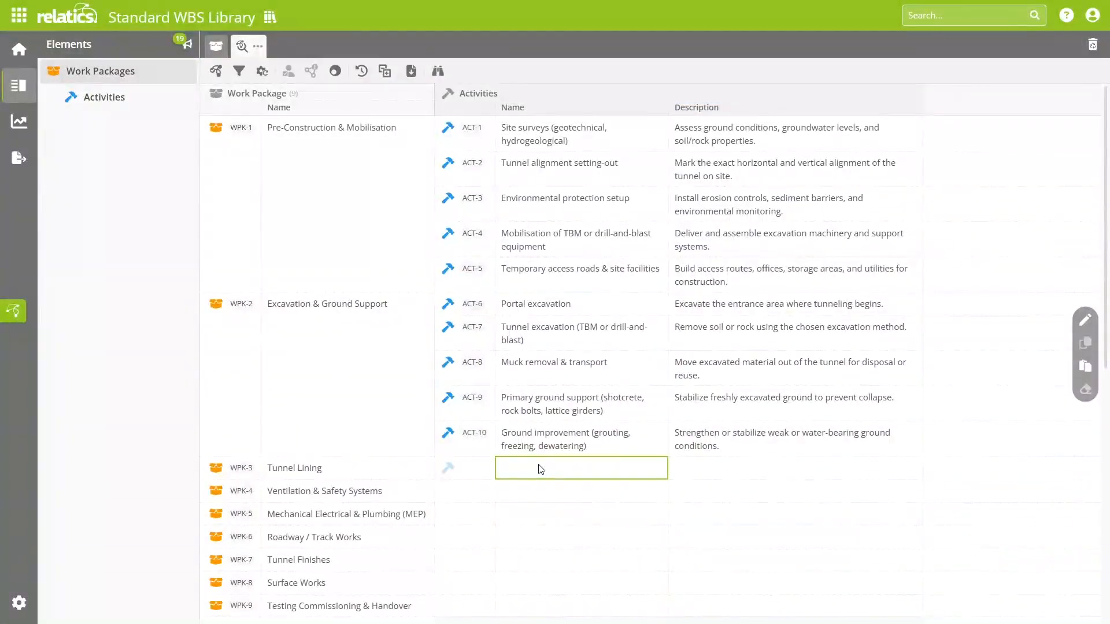
key(ctrl+v)
scroll(370, 426, down, 3)
Step: Copy the Ventilation & Safety Systems activities with descriptions in A18:B22 from Excel into the matching work package in Relatics
key(alt+Tab)
drag(95, 355, 347, 394)
key(ctrl+c)
key(alt+Tab)
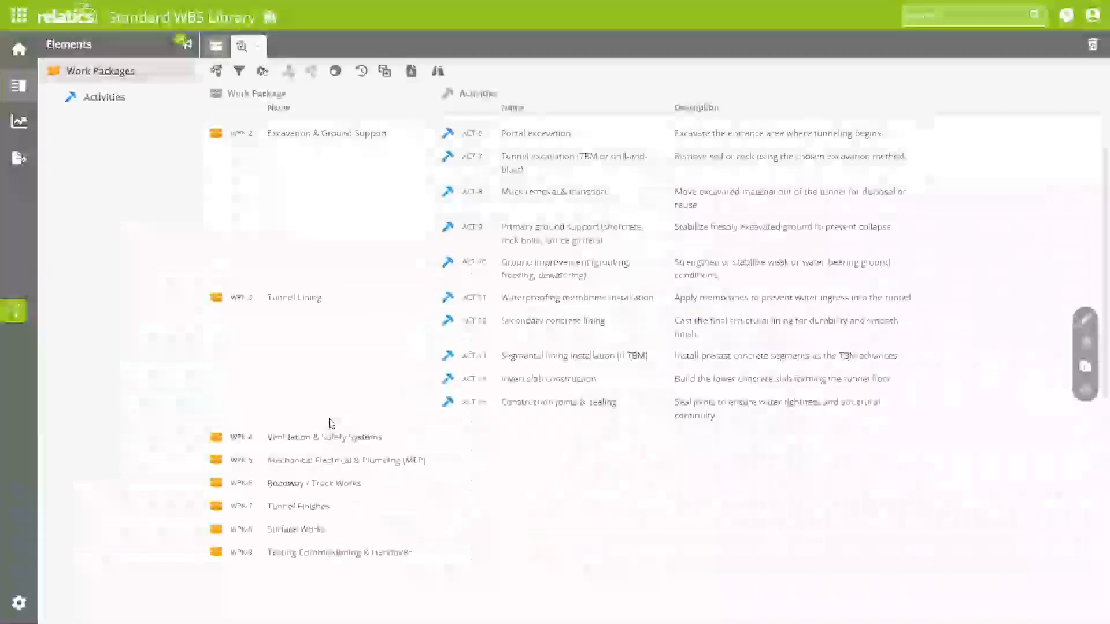
click(512, 439)
key(ctrl+v)
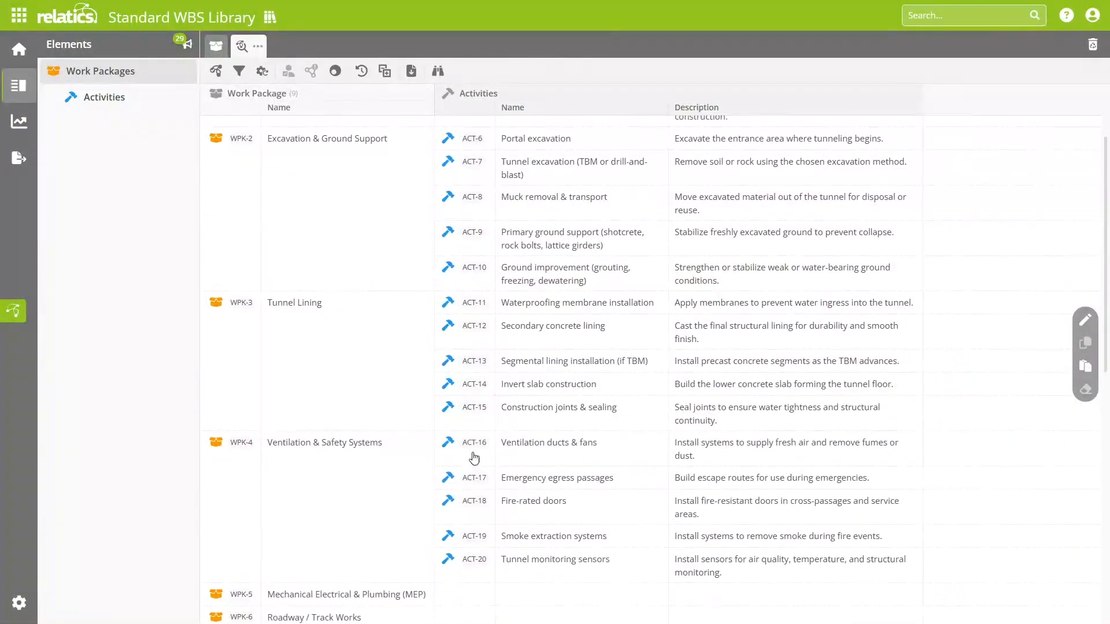
scroll(471, 453, up, 3)
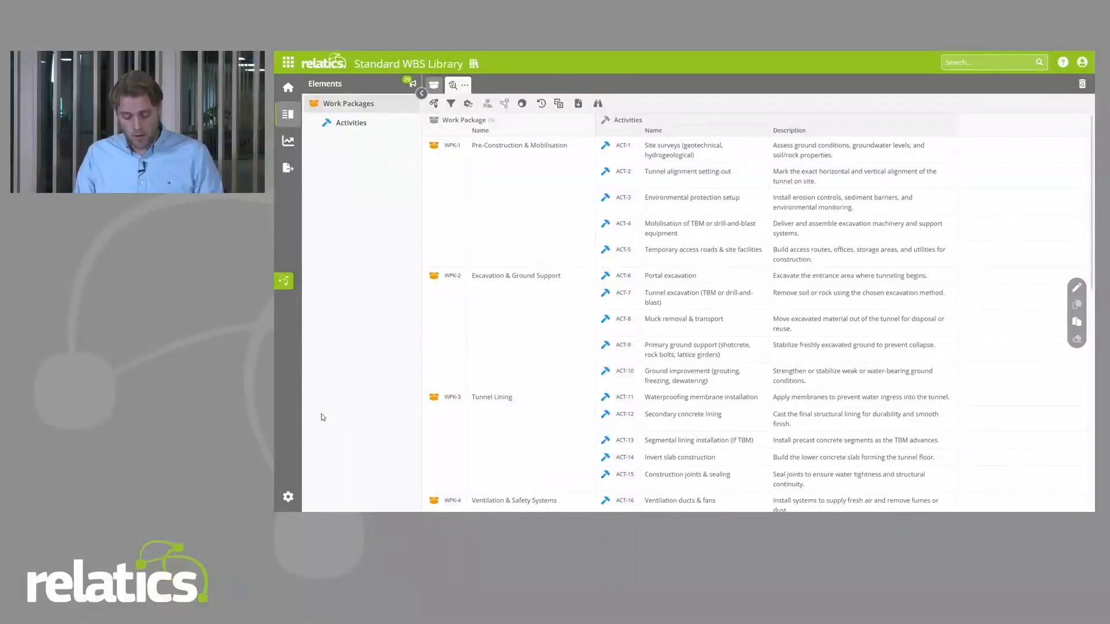
Step: Create a library definition named Work Packages with Activities, with Work Package as its entry element
click(288, 167)
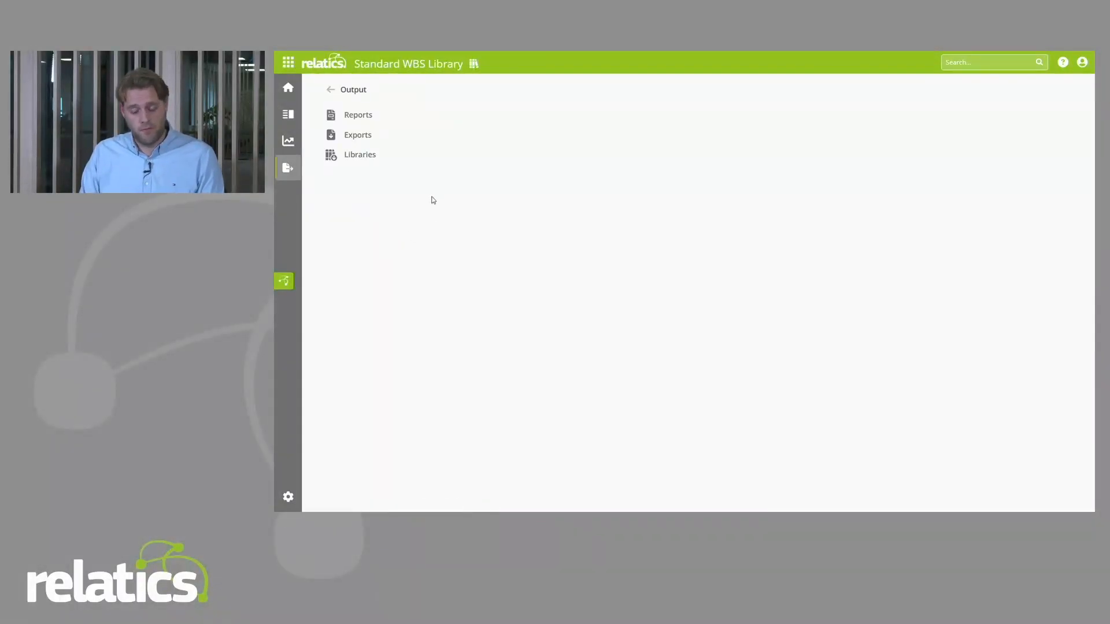
click(350, 159)
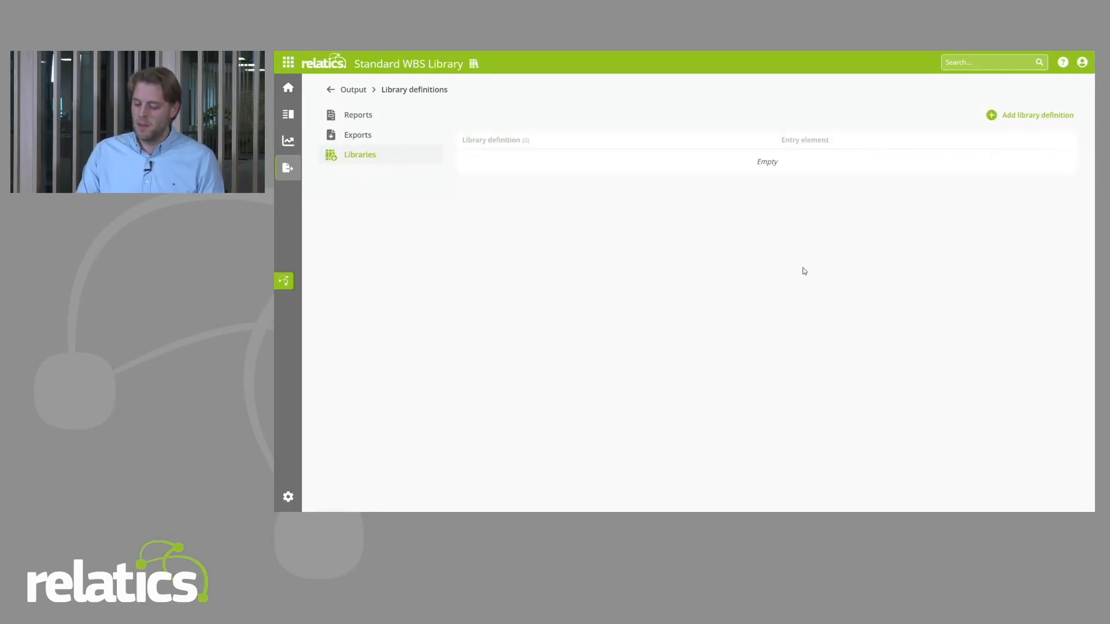
click(1014, 118)
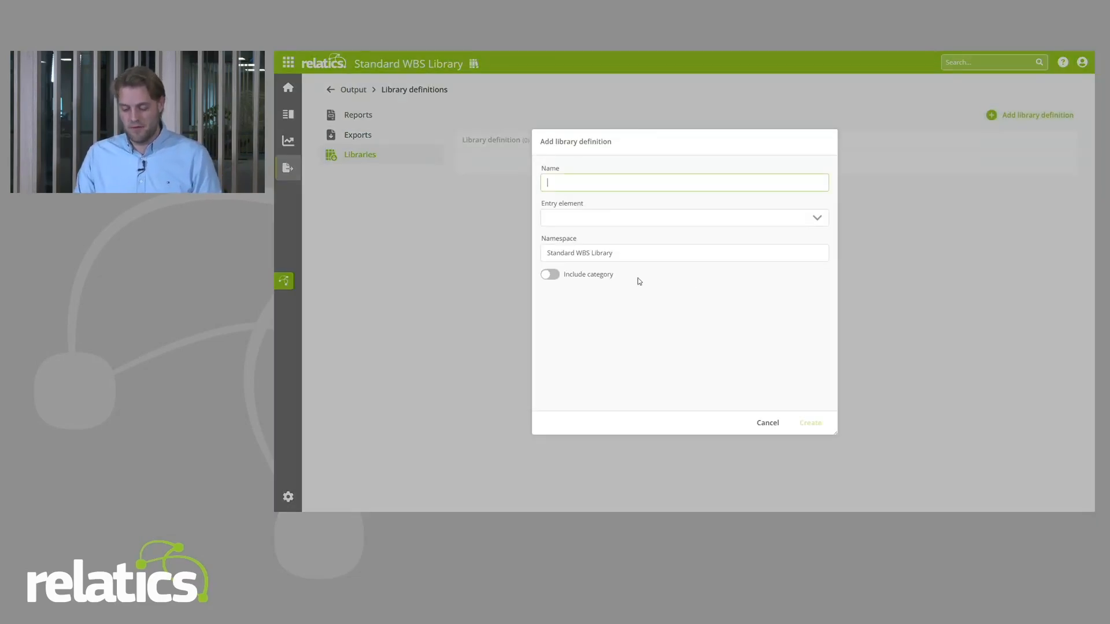
text(Standa)
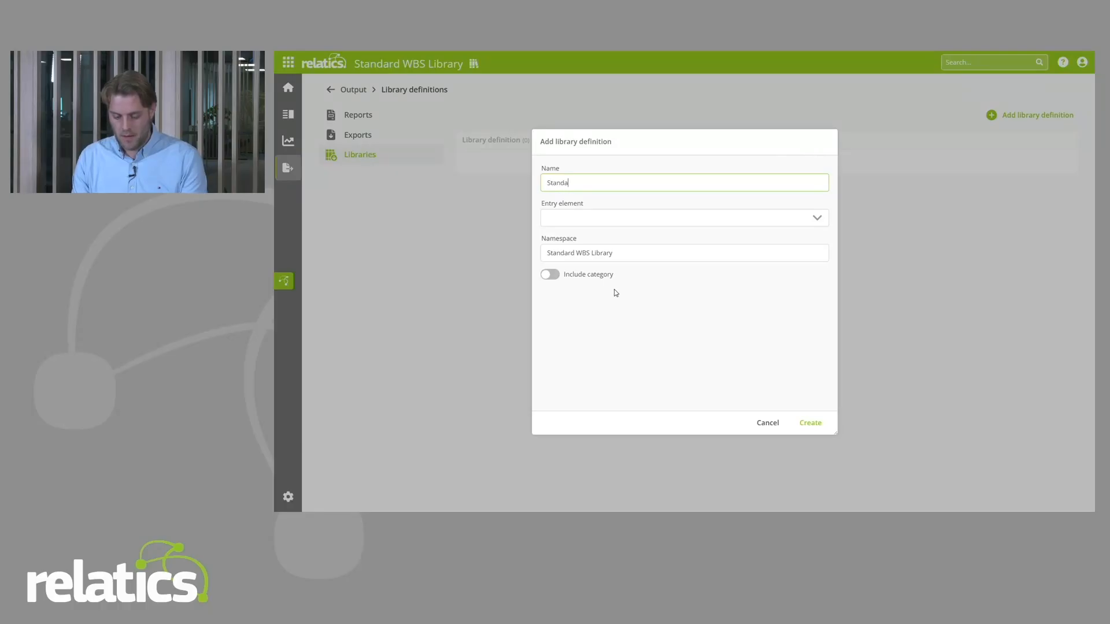
key(BackSpace)
key(BackSpace)
key(BackSpace)
key(BackSpace)
key(BackSpace)
key(BackSpace)
text(Work P)
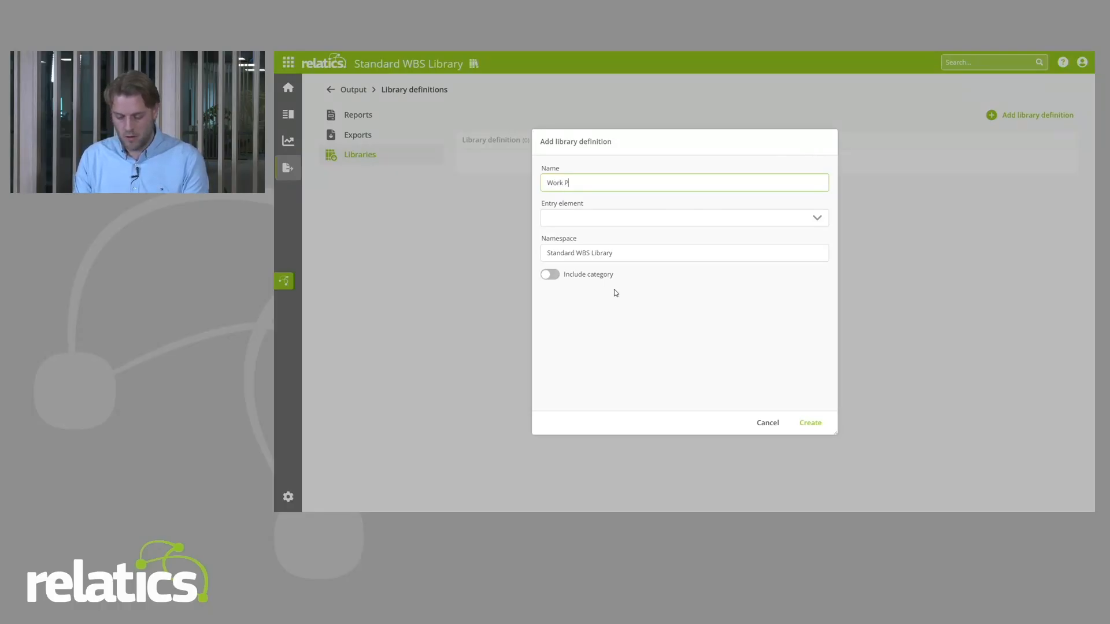
text(ackages wi)
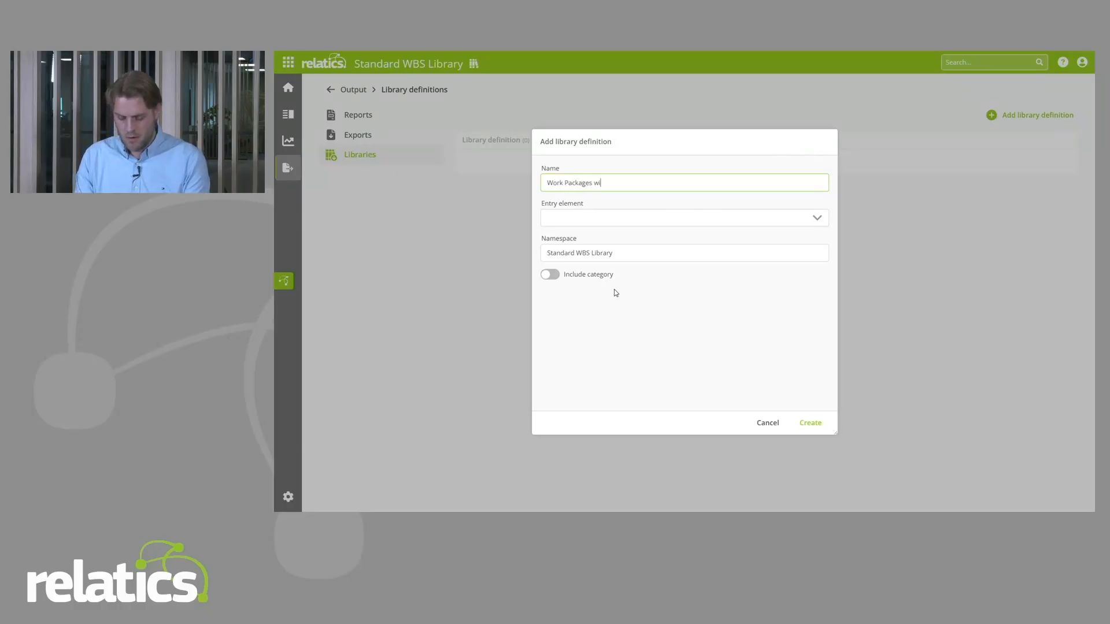
text(th Activities)
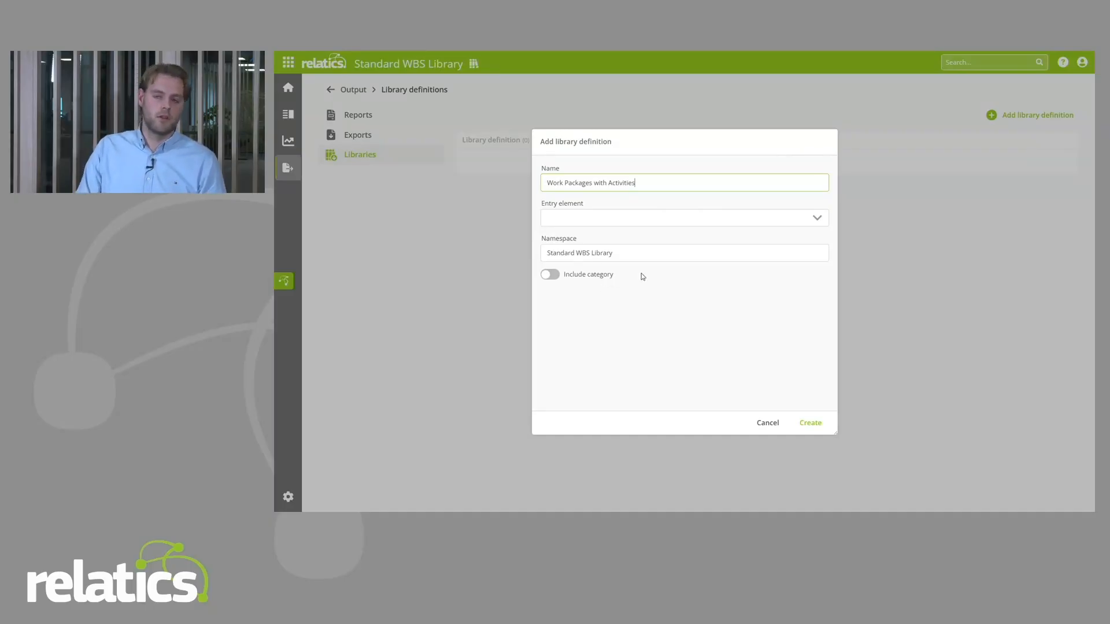
click(628, 219)
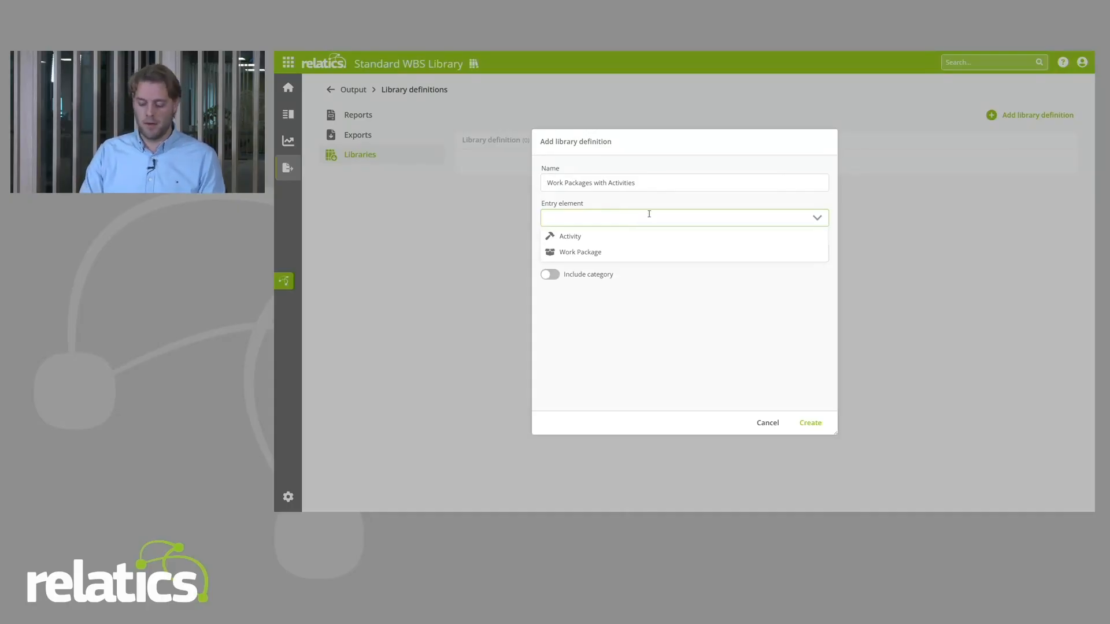
click(611, 252)
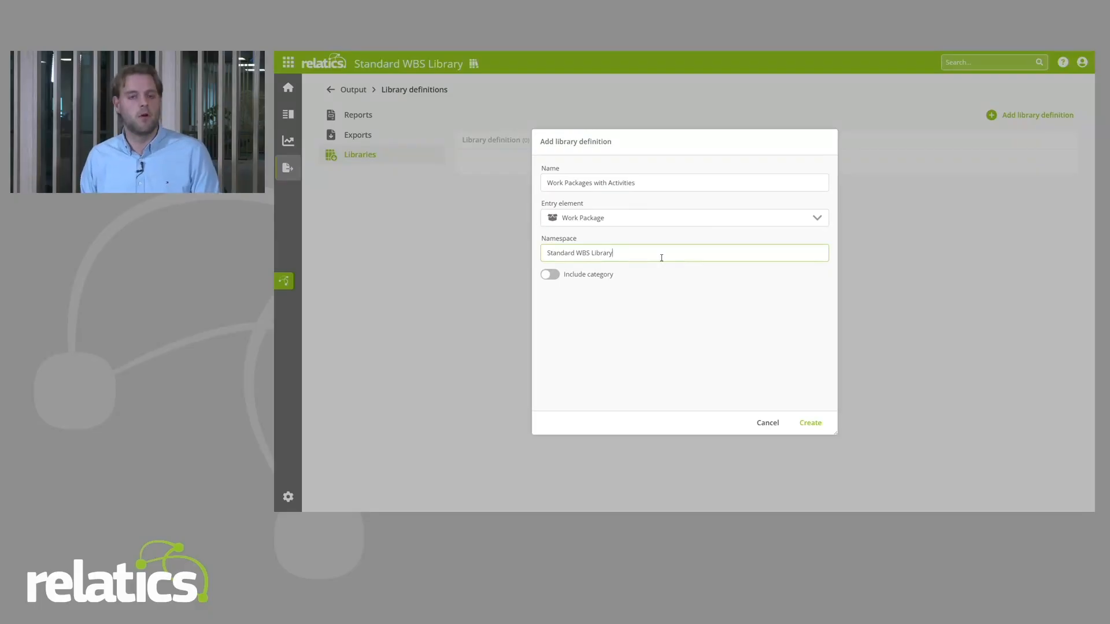
click(810, 422)
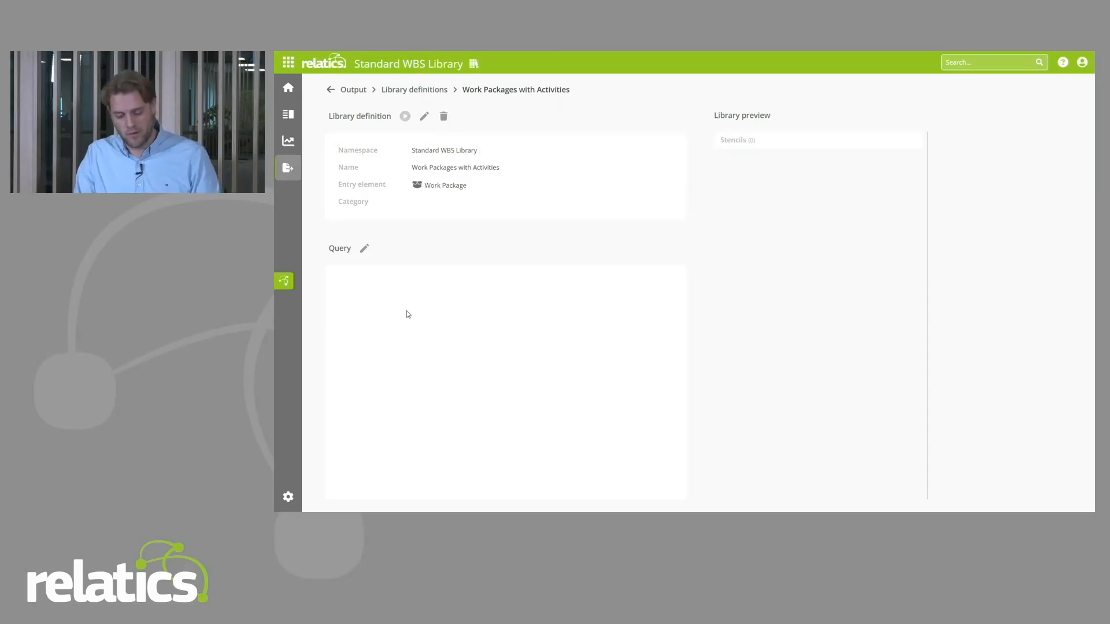
Step: Copy the query for library from the work package overview that includes the related Activities
click(287, 115)
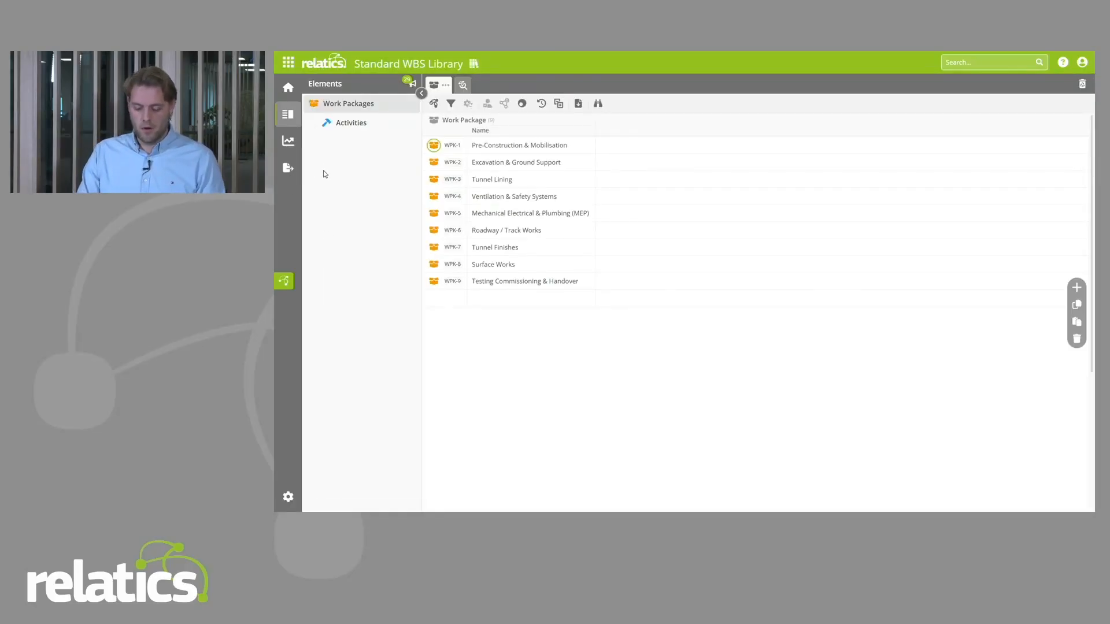
click(463, 85)
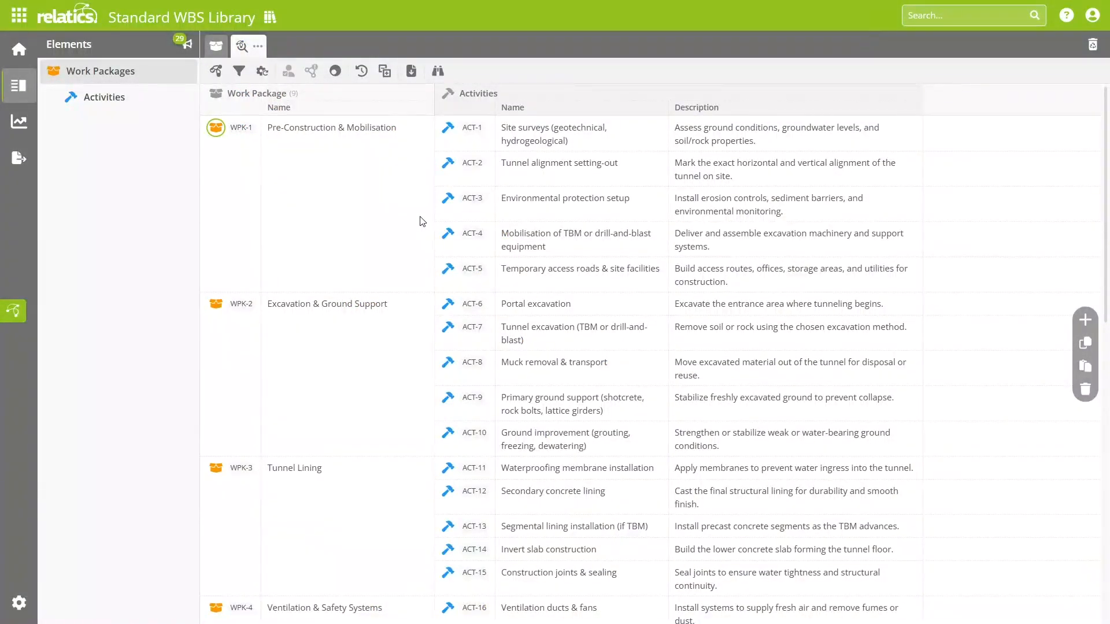
click(256, 47)
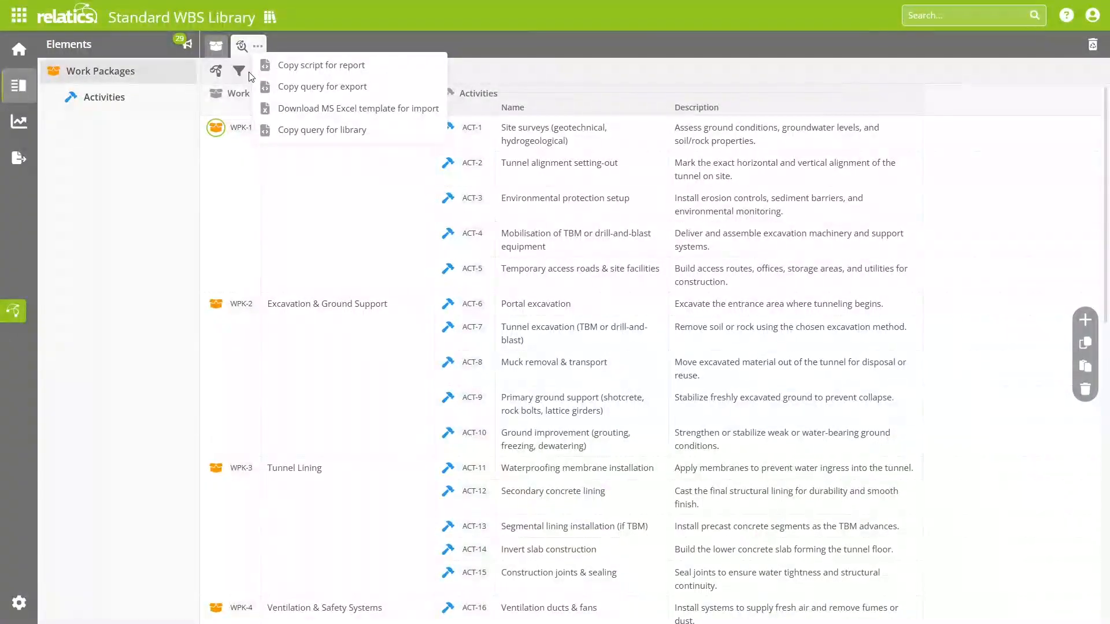
click(364, 138)
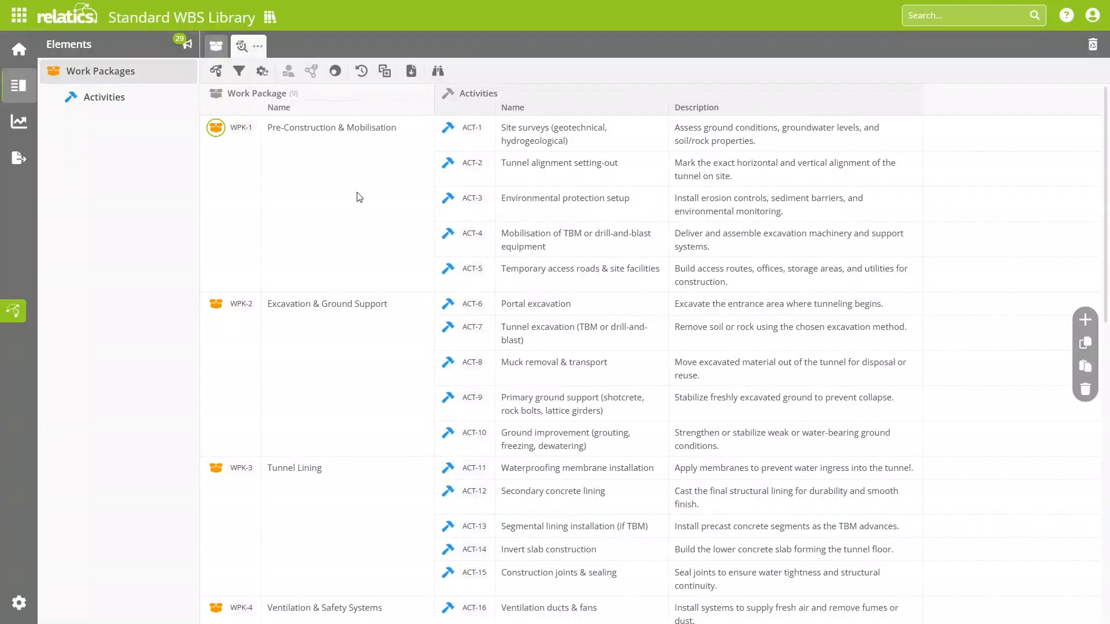
Step: Paste the copied query into the Work Packages with Activities library definition and update it
click(19, 158)
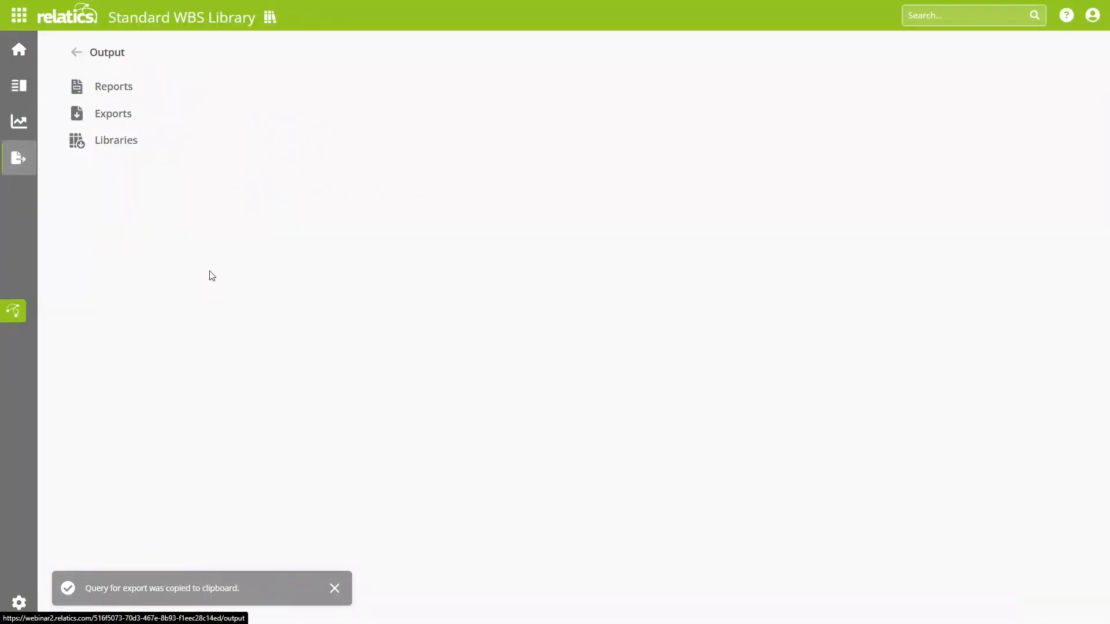
click(127, 141)
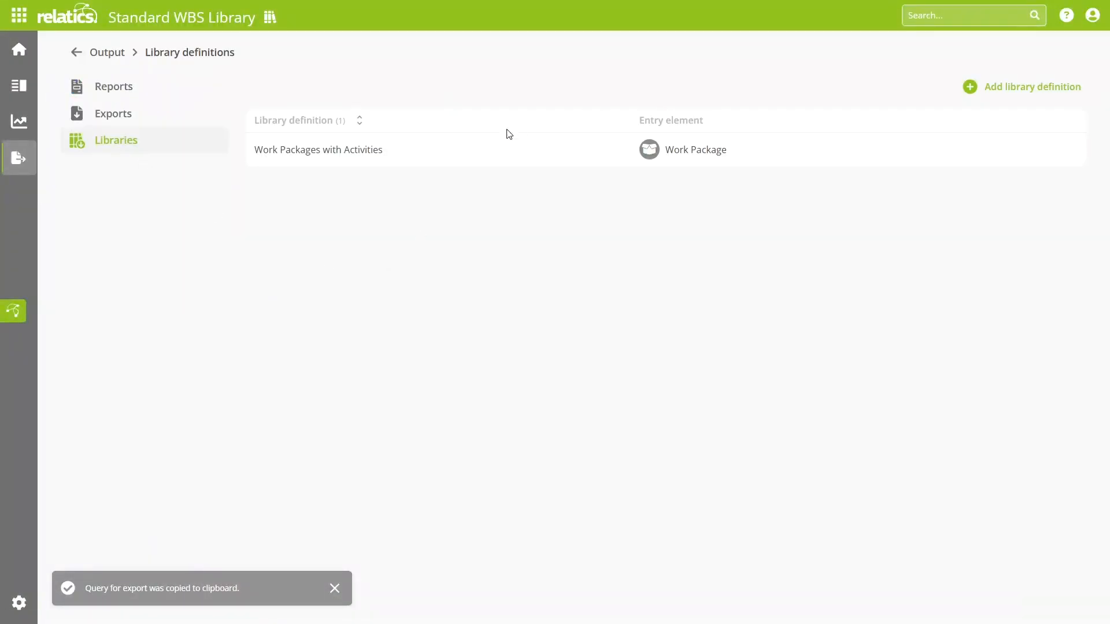
click(492, 150)
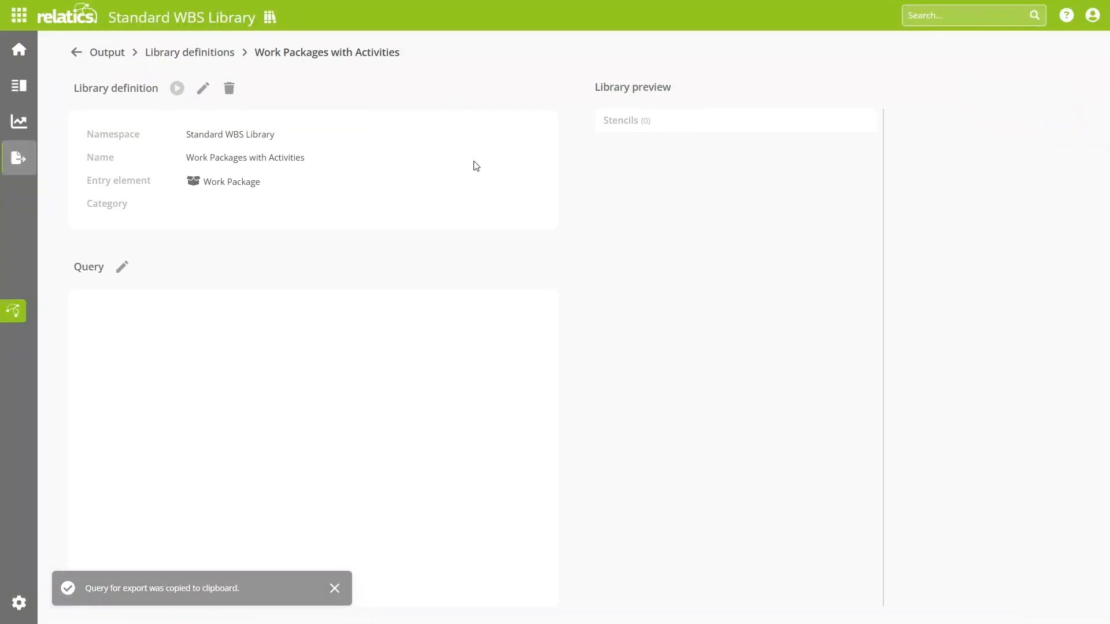
click(122, 266)
text([Work Package] 	{Name}  	[is origin of: Activity] 		{Name} 		{Description} 	[.is origin of: Activity] [.Work Package])
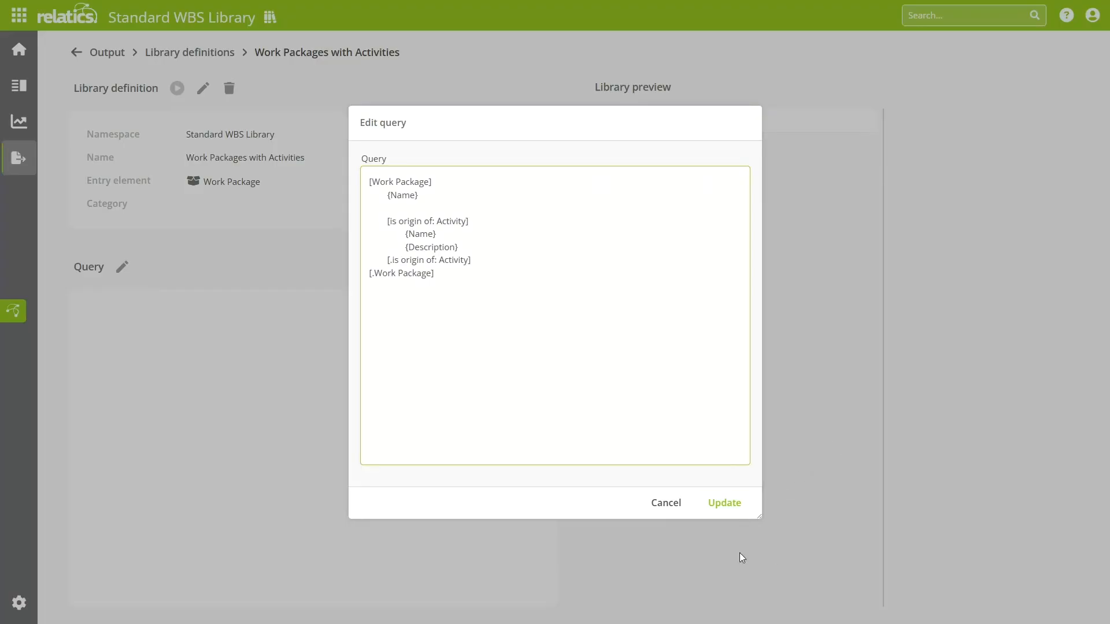
click(719, 503)
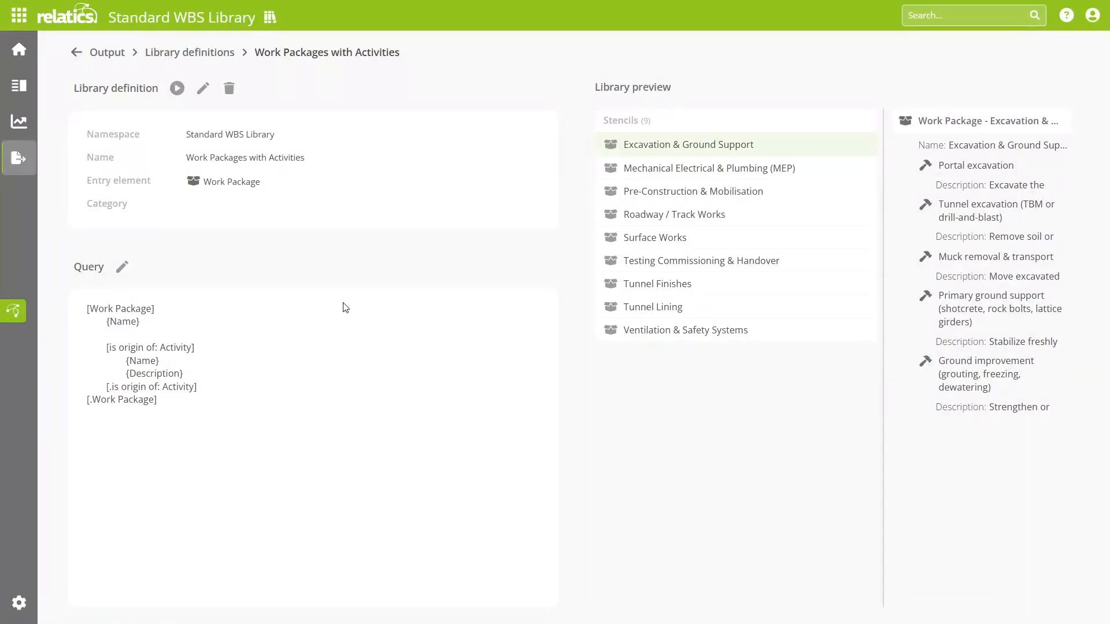
Step: Preview the Mechanical Electrical & Plumbing (MEP), Pre-Construction & Mobilisation and Excavation & Ground Support stencils of the library
click(673, 170)
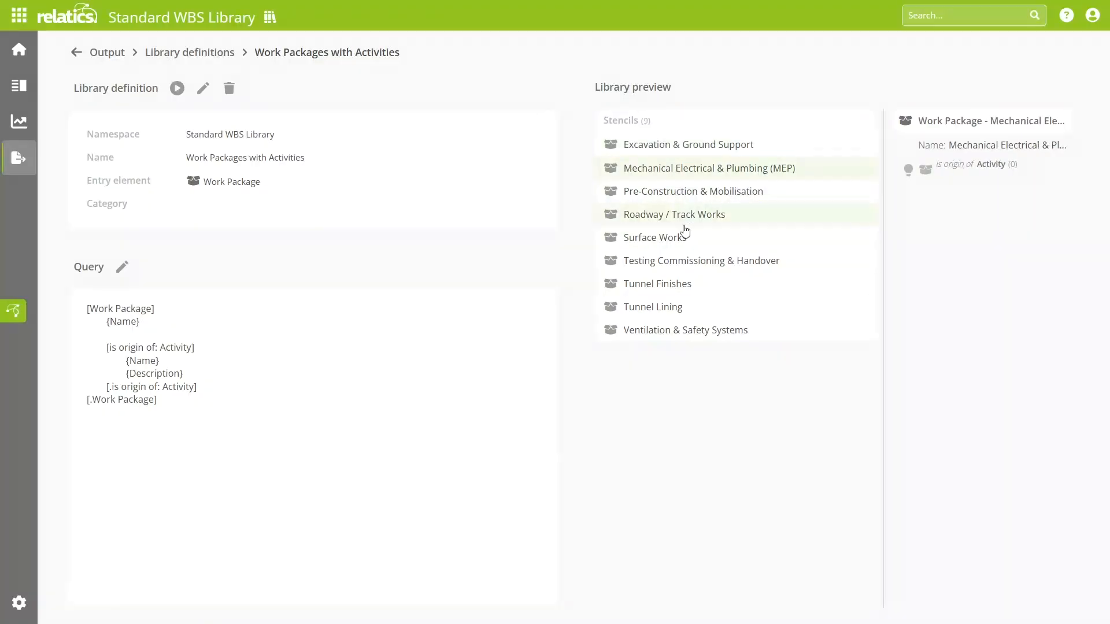
click(694, 192)
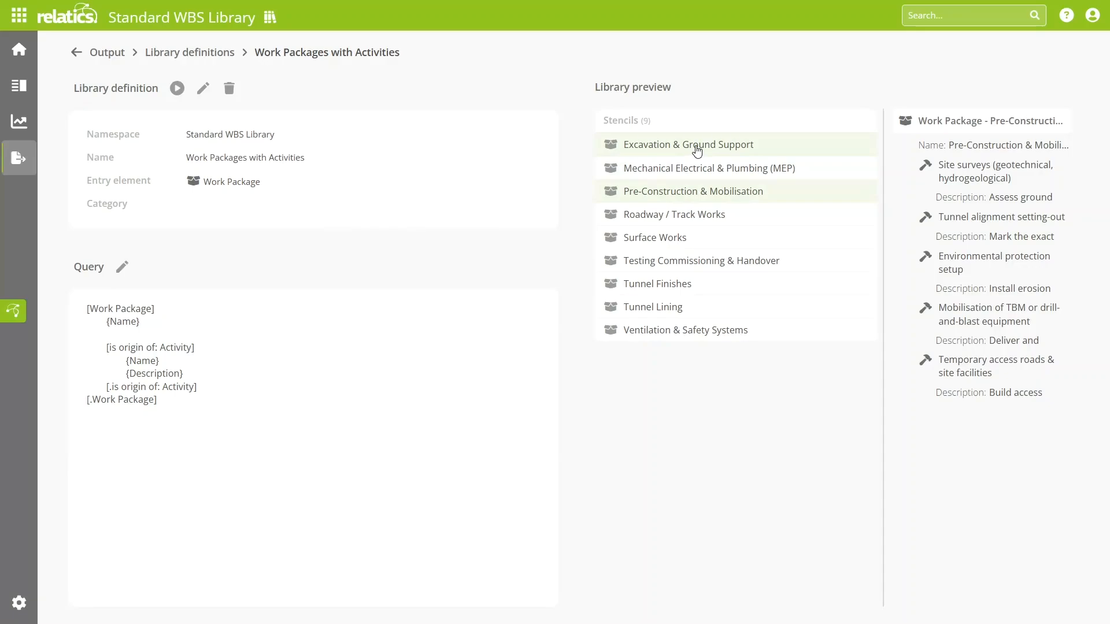
click(697, 152)
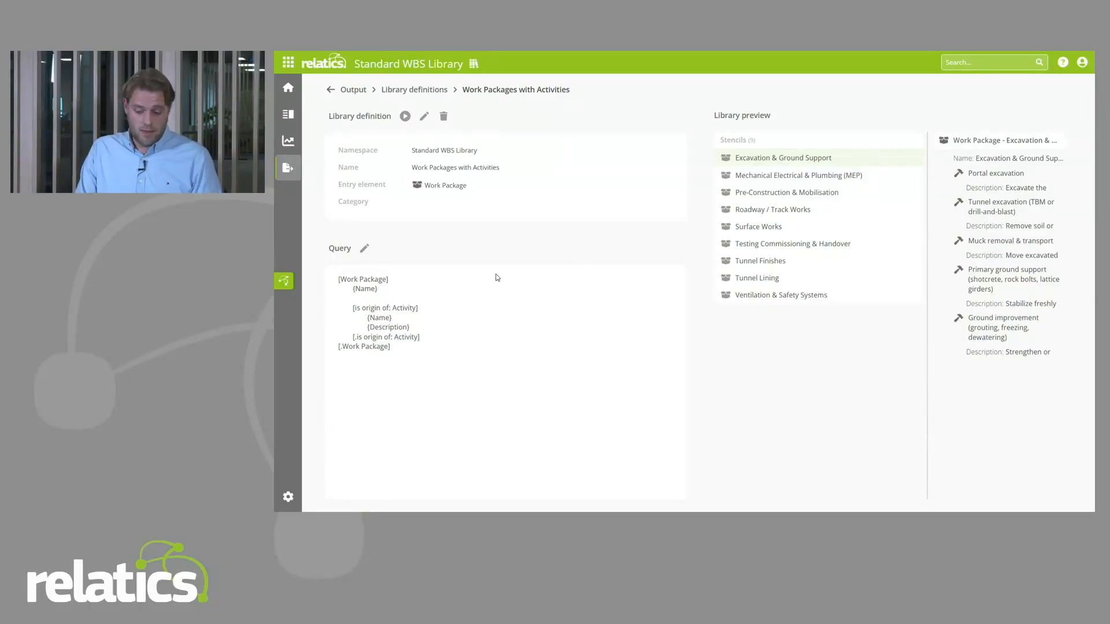
Step: Publish the library as Work Packages with Activities - 2026-01-22 without a description and leave full screen to view the download
click(406, 116)
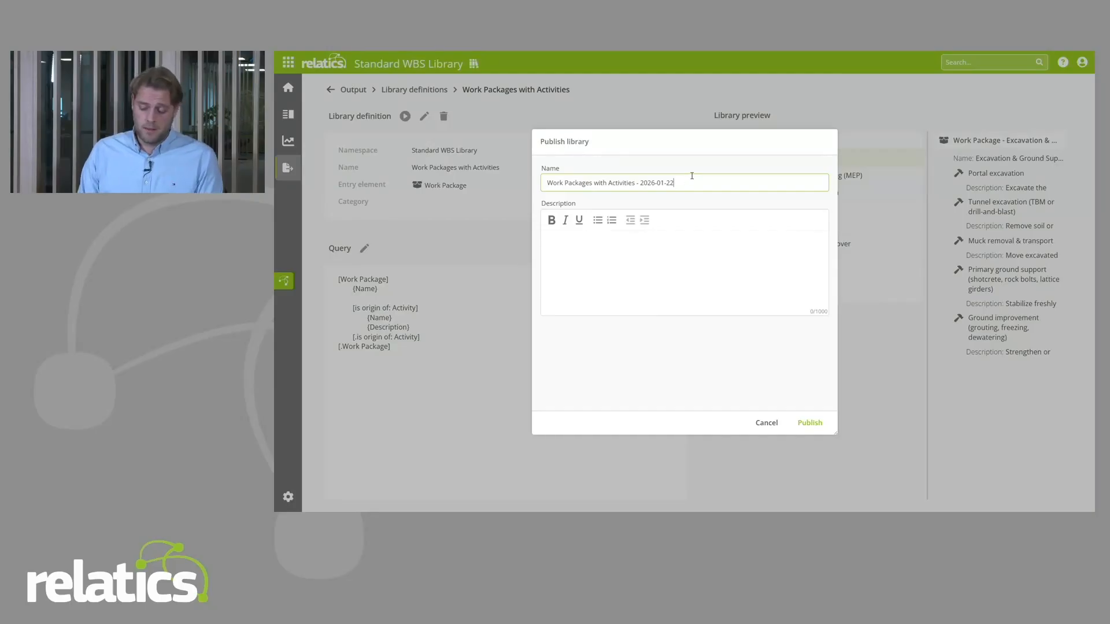
drag(641, 182, 674, 183)
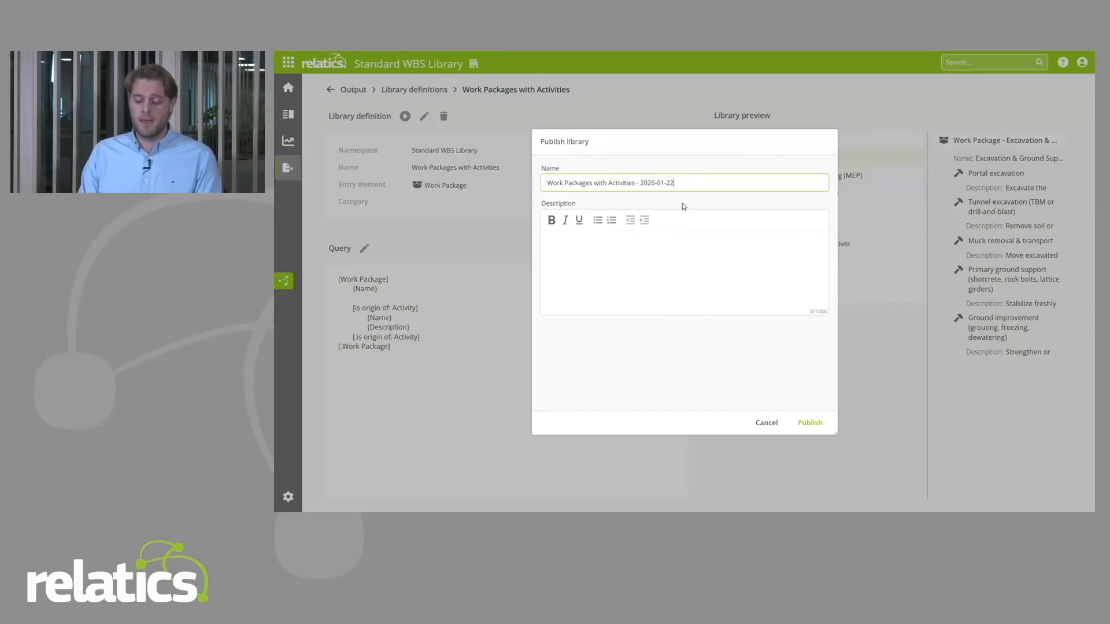
click(587, 259)
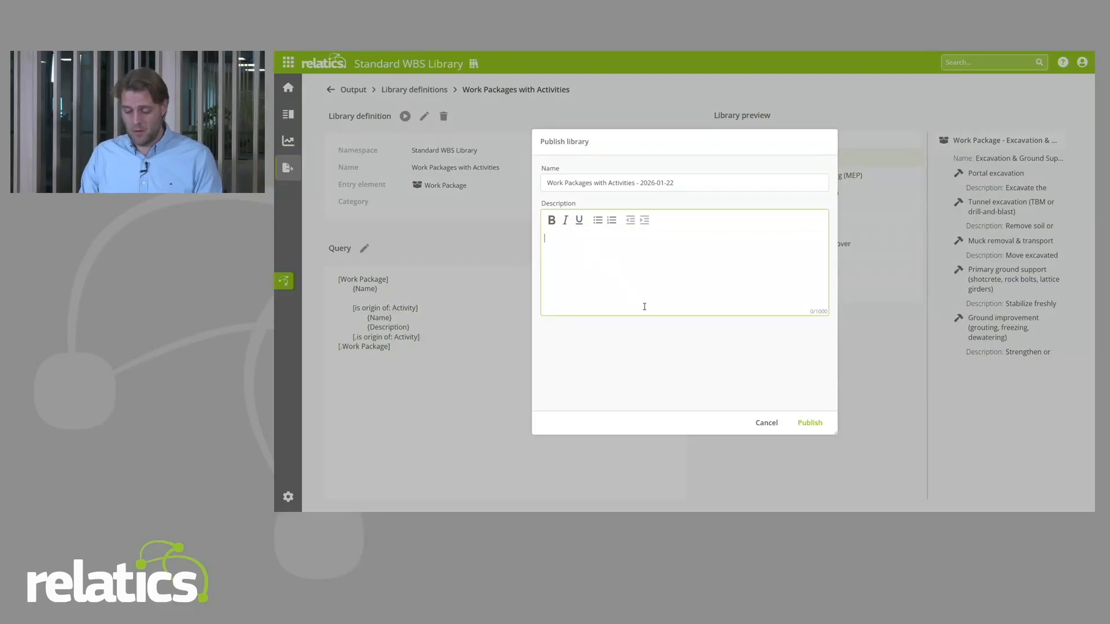
click(810, 423)
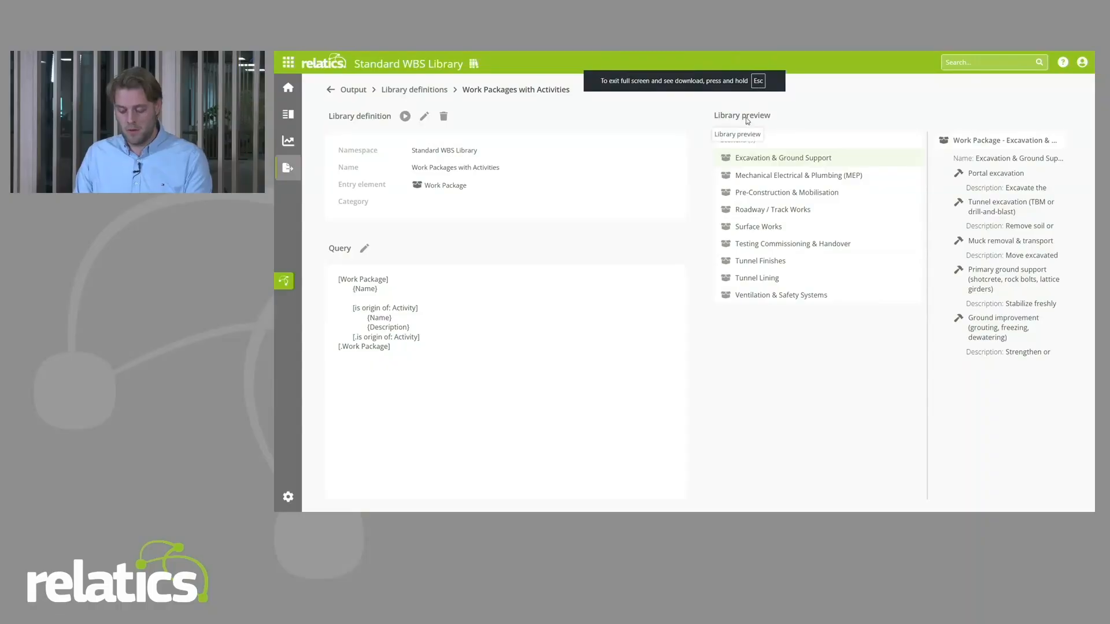
key(Escape)
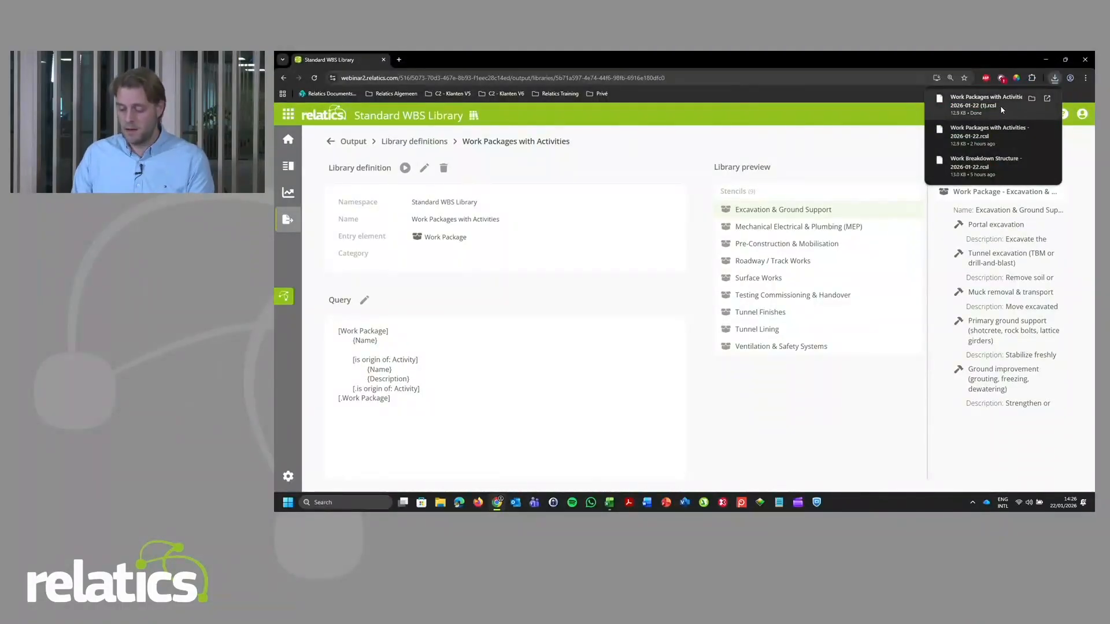
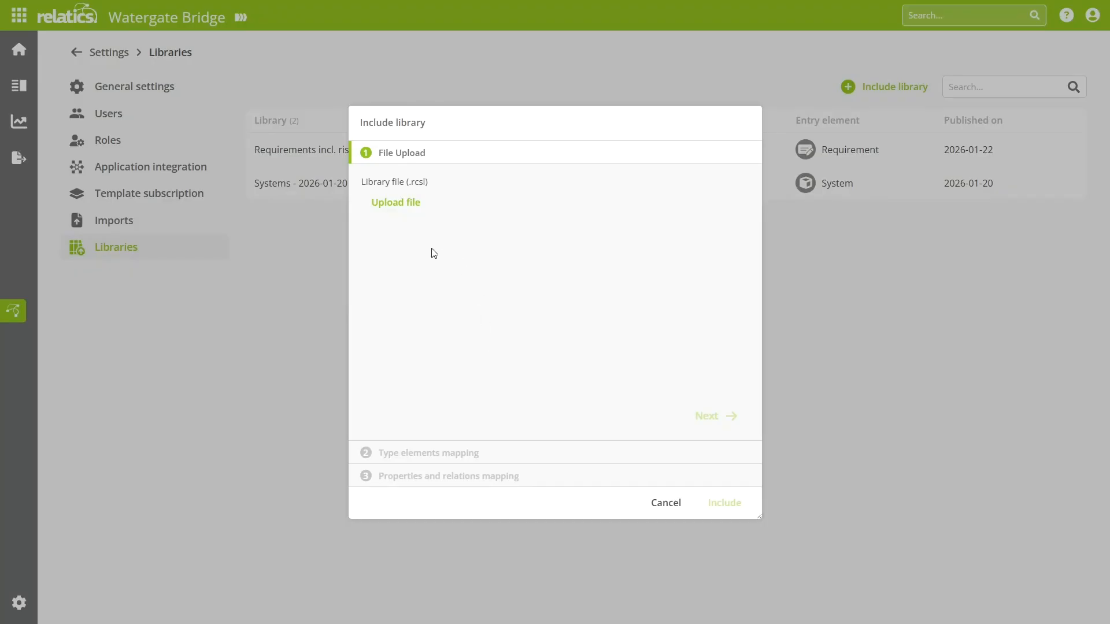
Step: Upload the library file Work Packages with Activities - 2026-01-22 (1).rcsl and continue to the type elements mapping
click(406, 209)
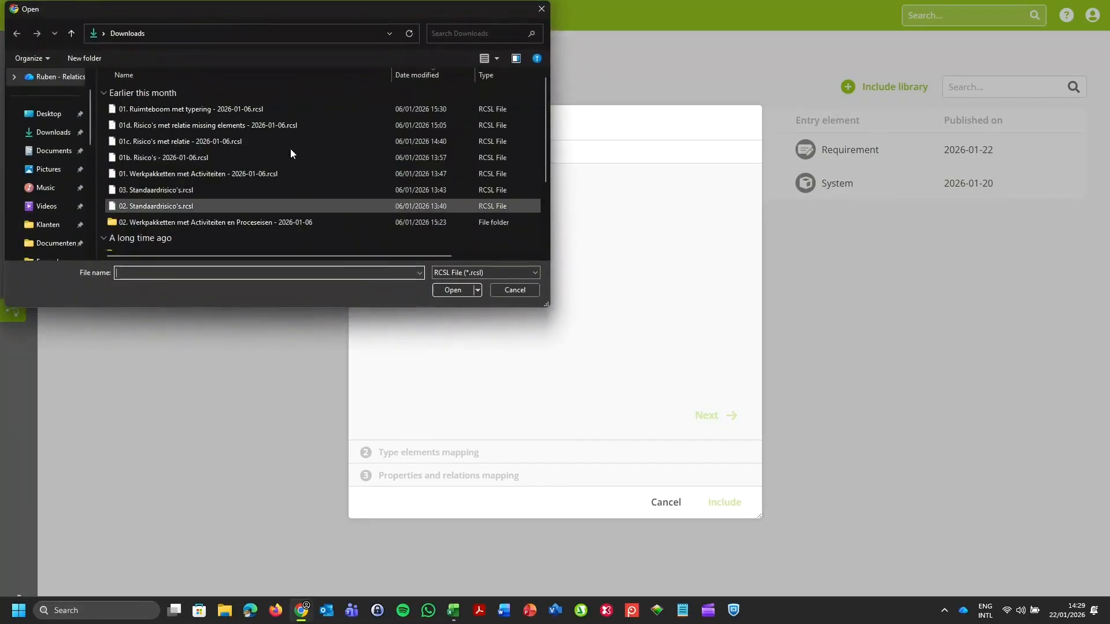
double_click(228, 110)
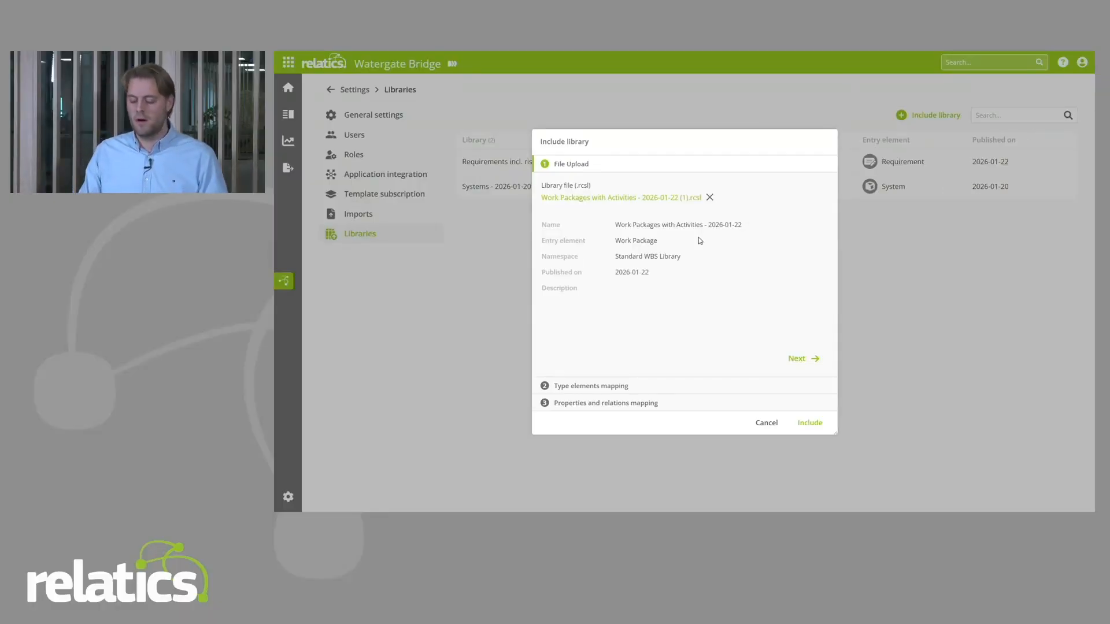
click(805, 358)
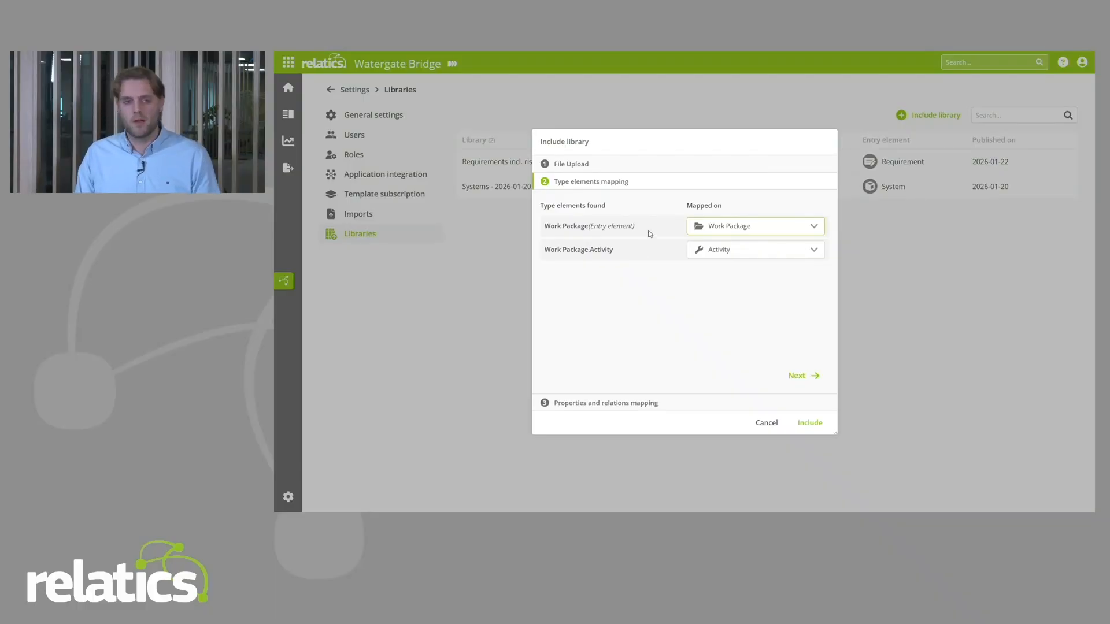
Step: Check the mapping alternatives for the Work Package entry element, keep it mapped on Work Package, and continue to the properties and relations mapping
click(731, 232)
scroll(752, 289, down, 2)
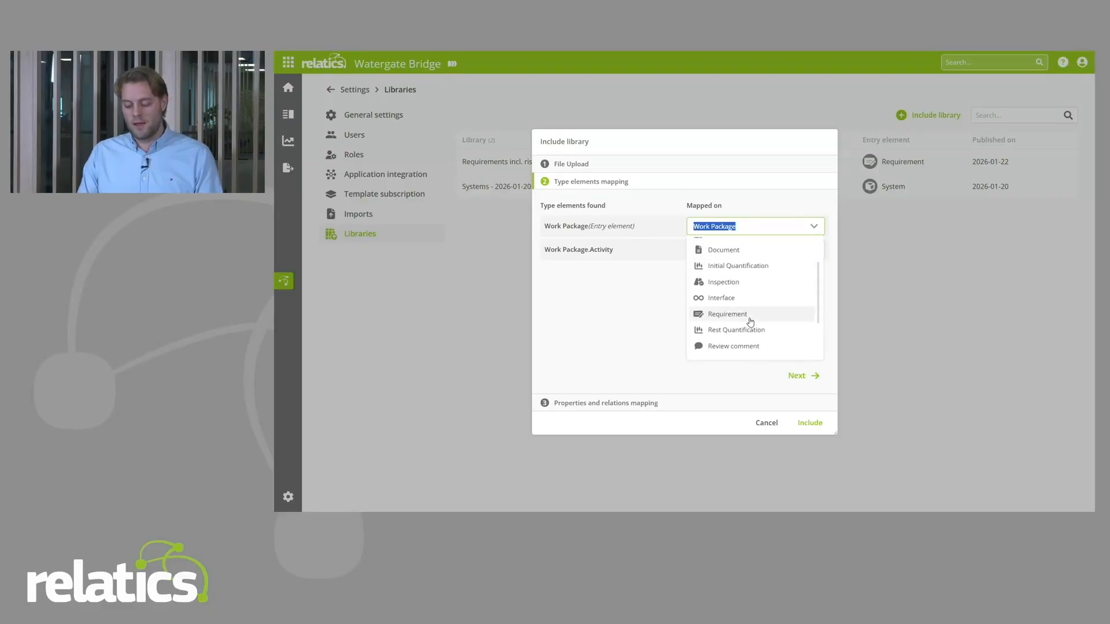
scroll(748, 317, up, 2)
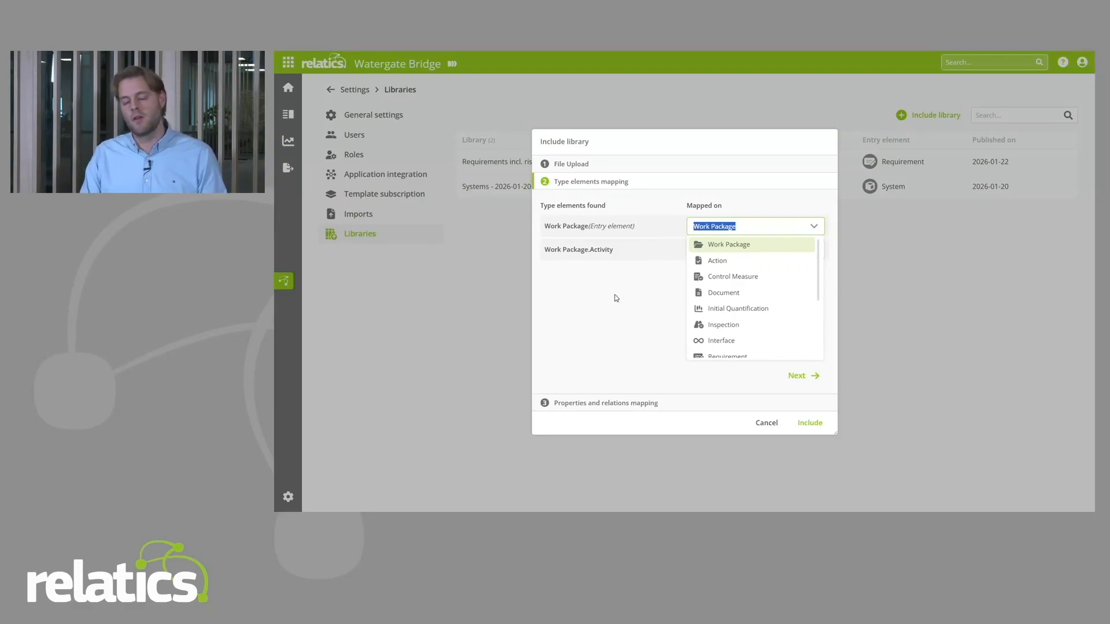
click(561, 314)
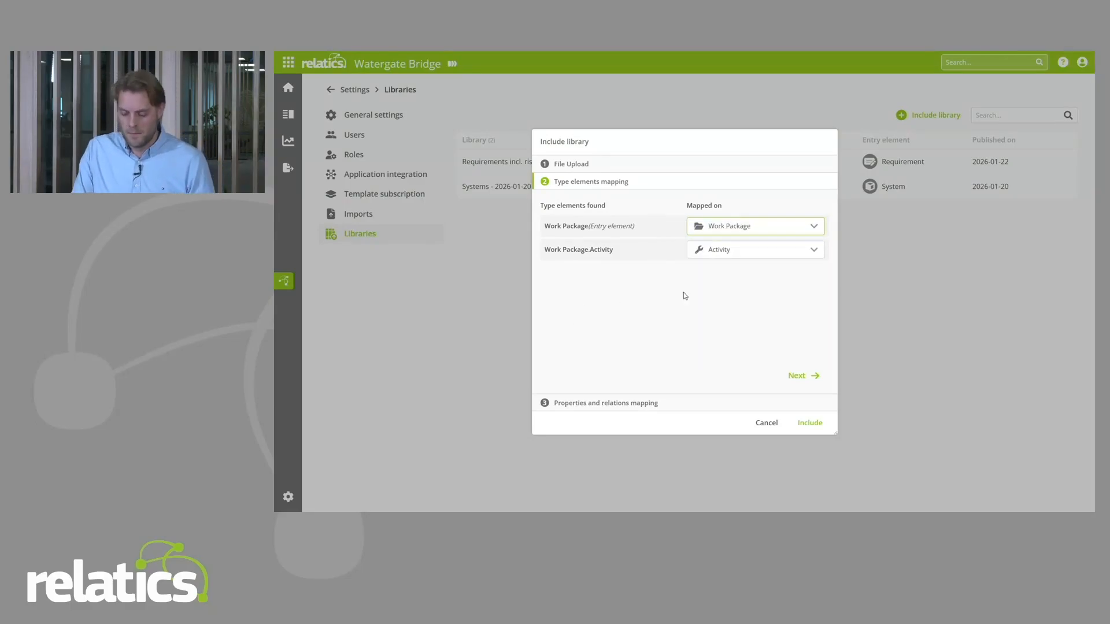
click(742, 220)
click(630, 308)
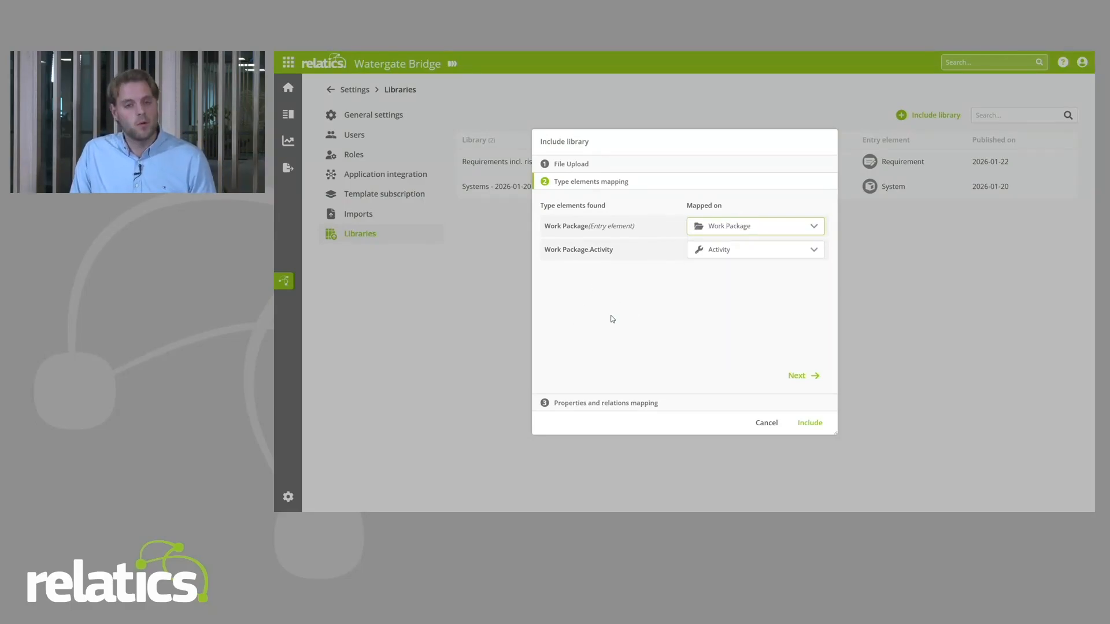
click(799, 375)
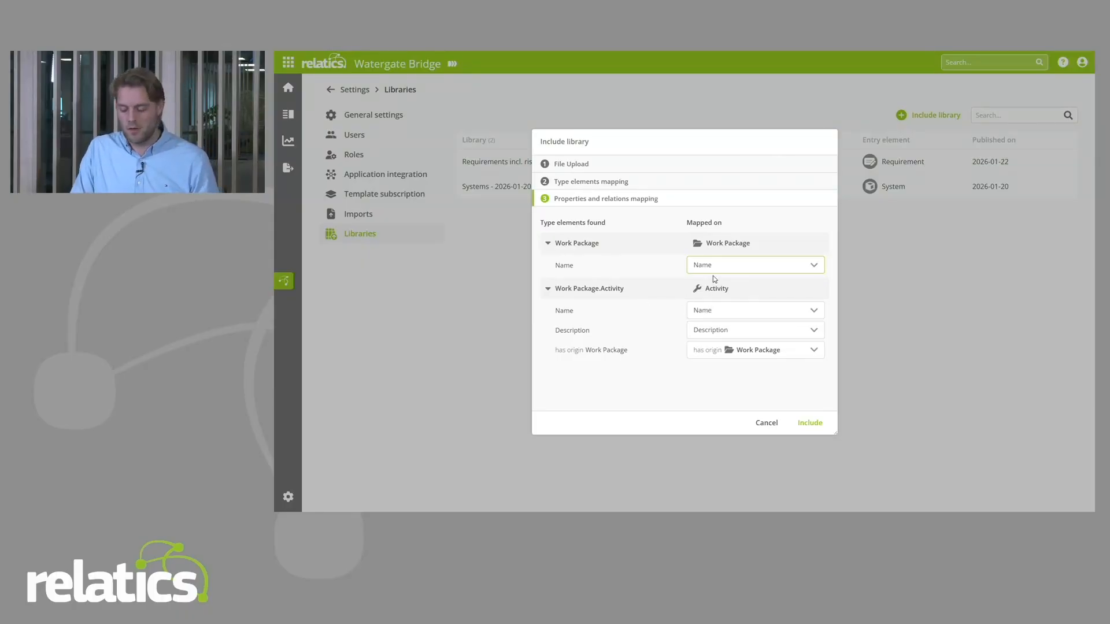
Step: Keep the Work Package name mapped on Name and include the library in the project workspace
click(734, 267)
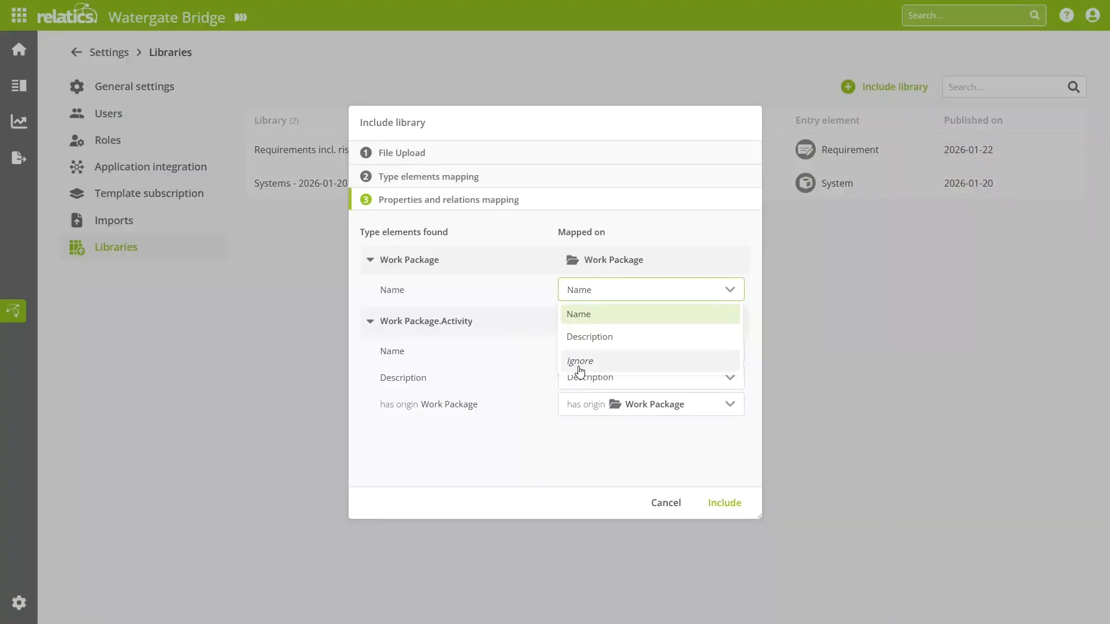
click(571, 448)
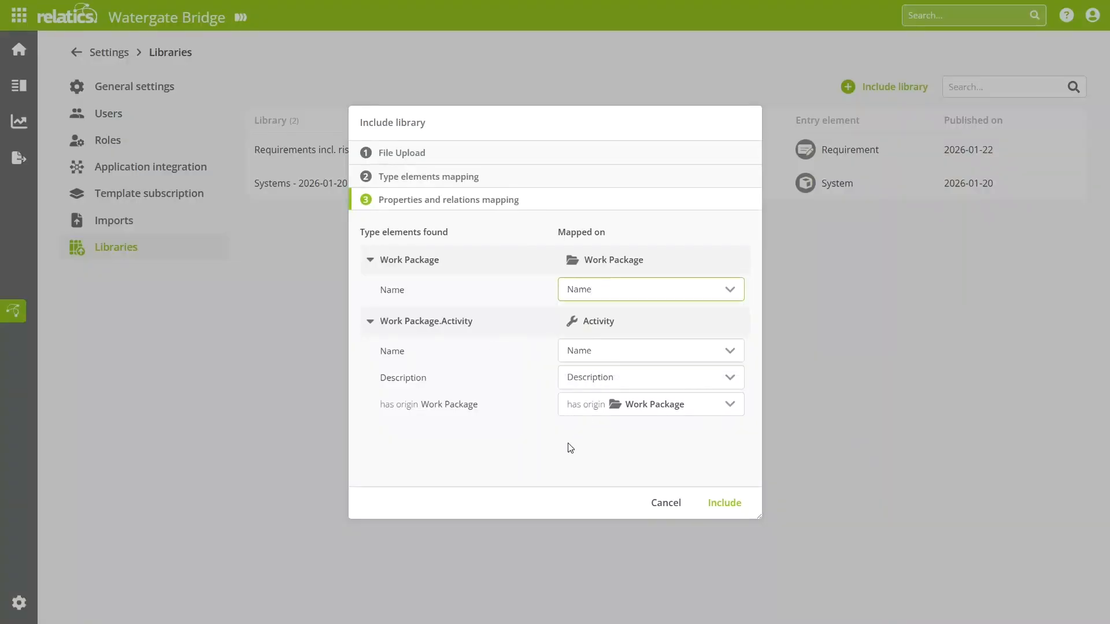
click(718, 506)
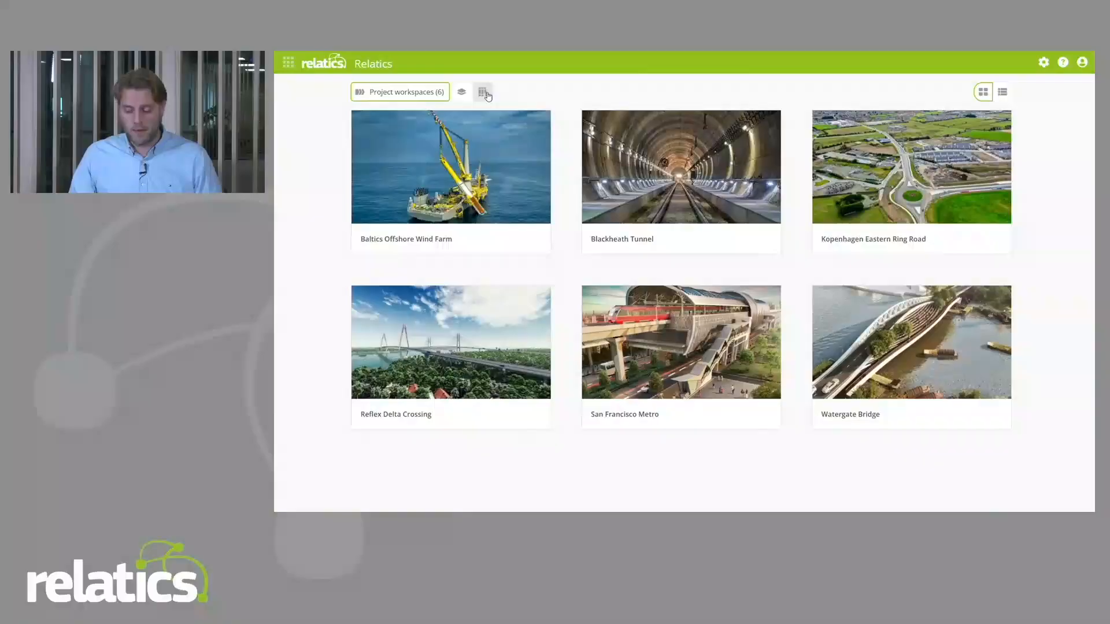
Step: Open the Standard WBS Library workspace and show its Work Package and Activity model
click(483, 91)
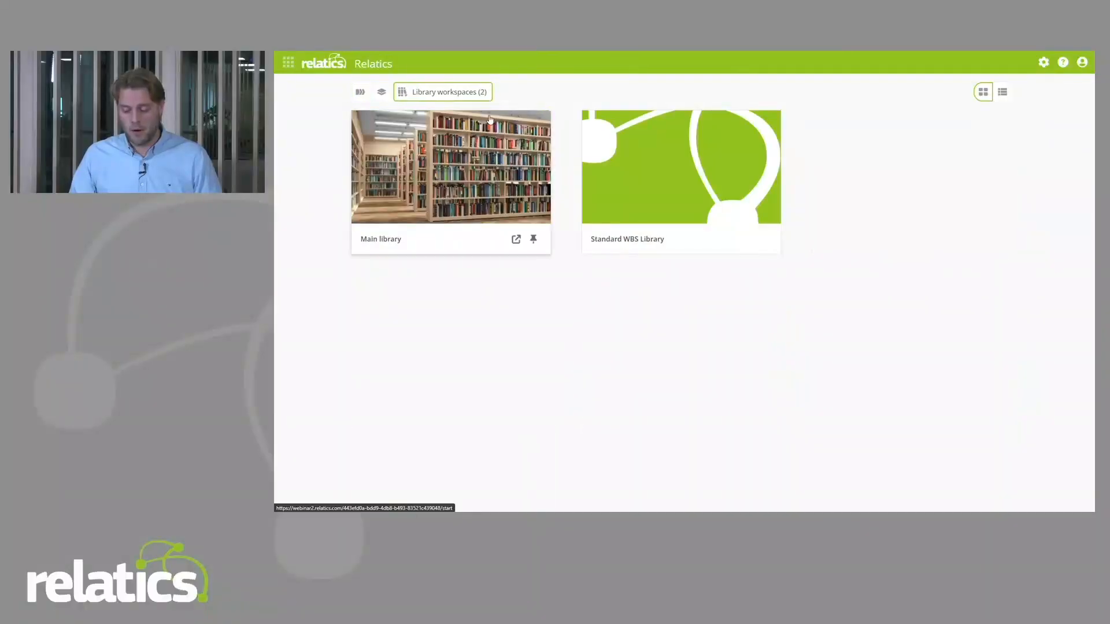
click(655, 187)
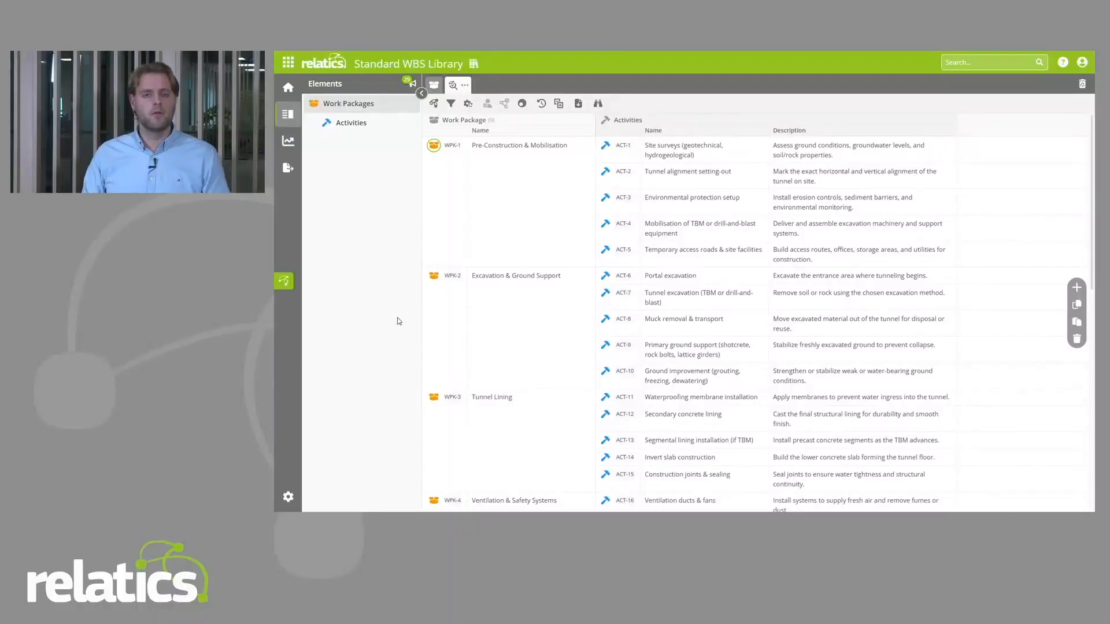
click(284, 281)
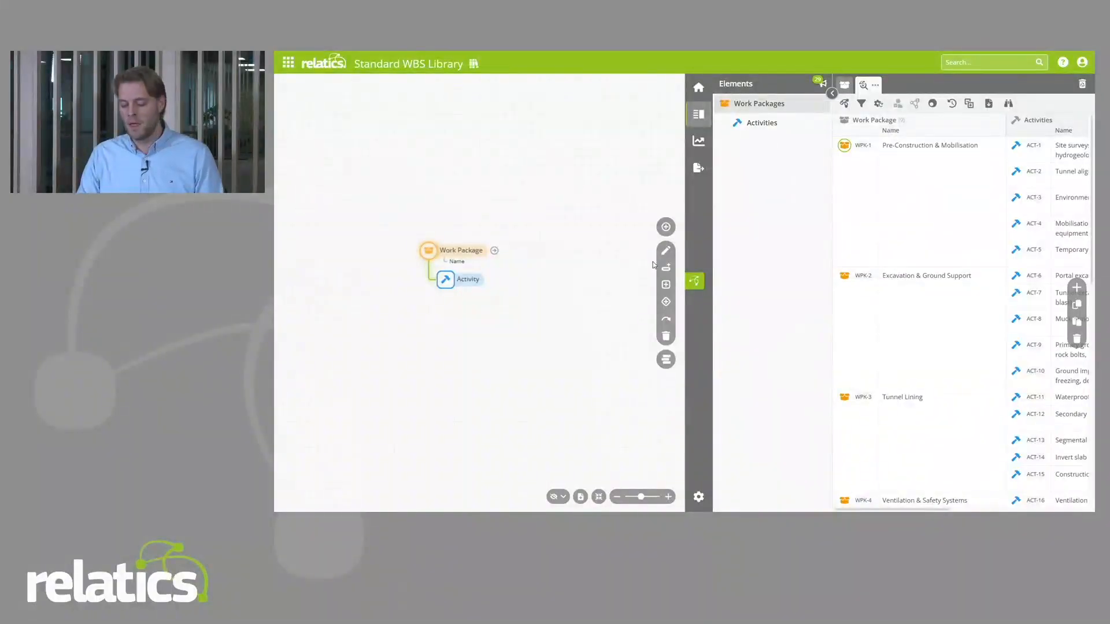
Step: Review the work package overview and the Work Packages with Activities library definition in the library workspace
click(698, 168)
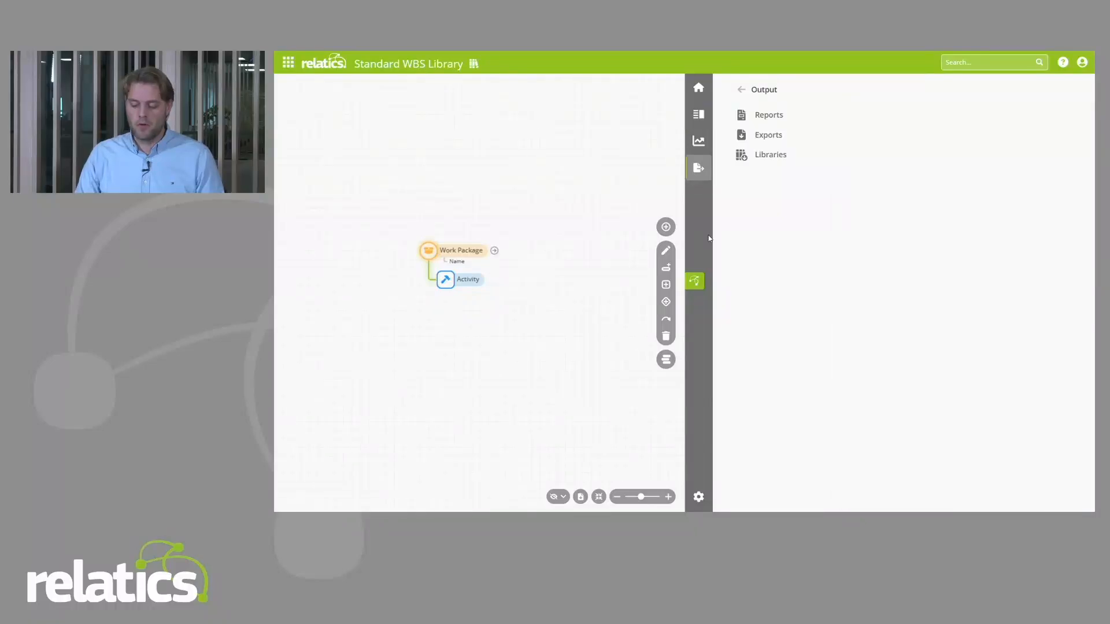
click(127, 149)
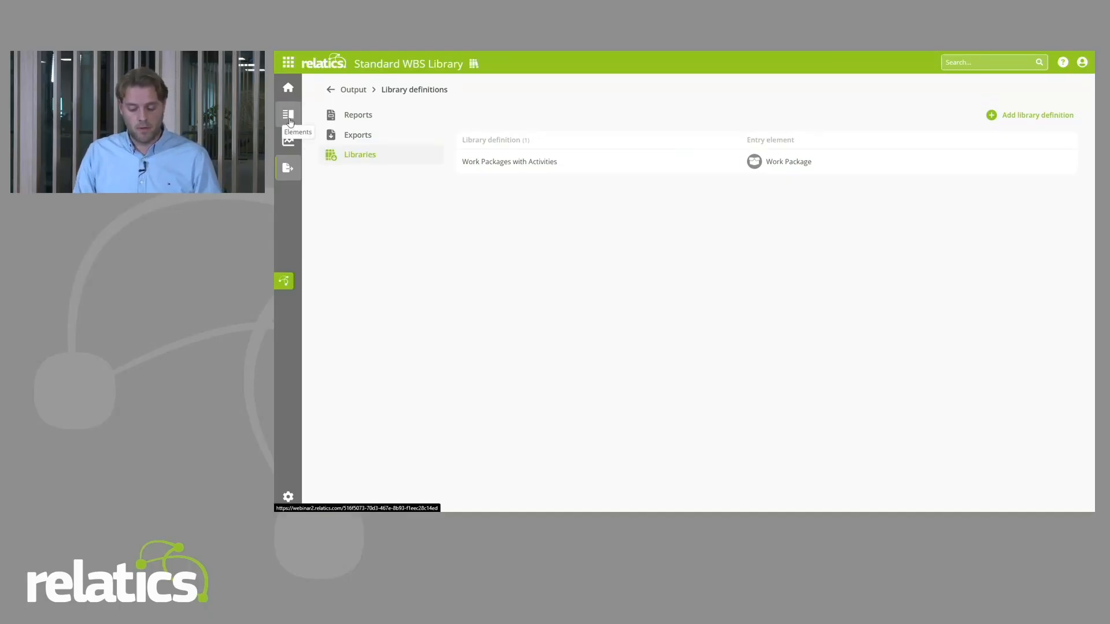
click(288, 115)
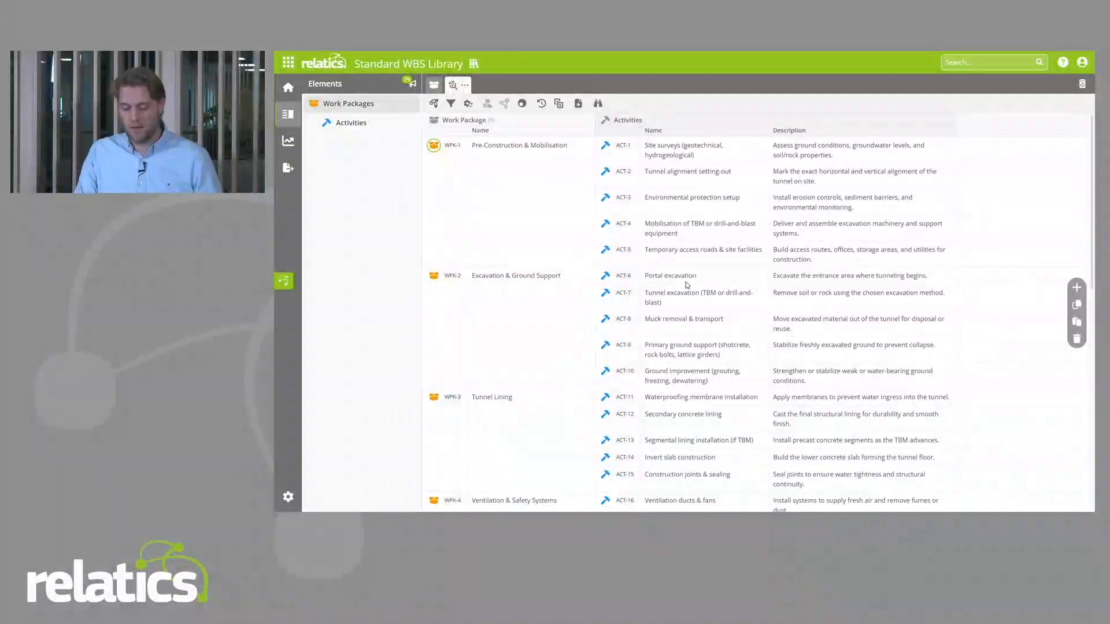
click(287, 171)
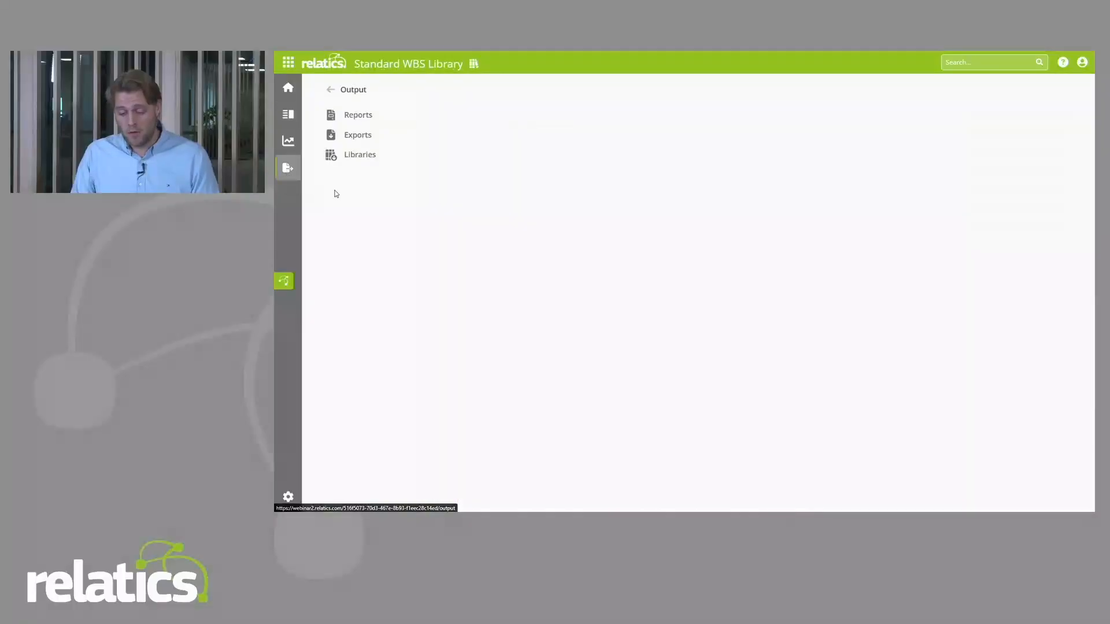
click(359, 156)
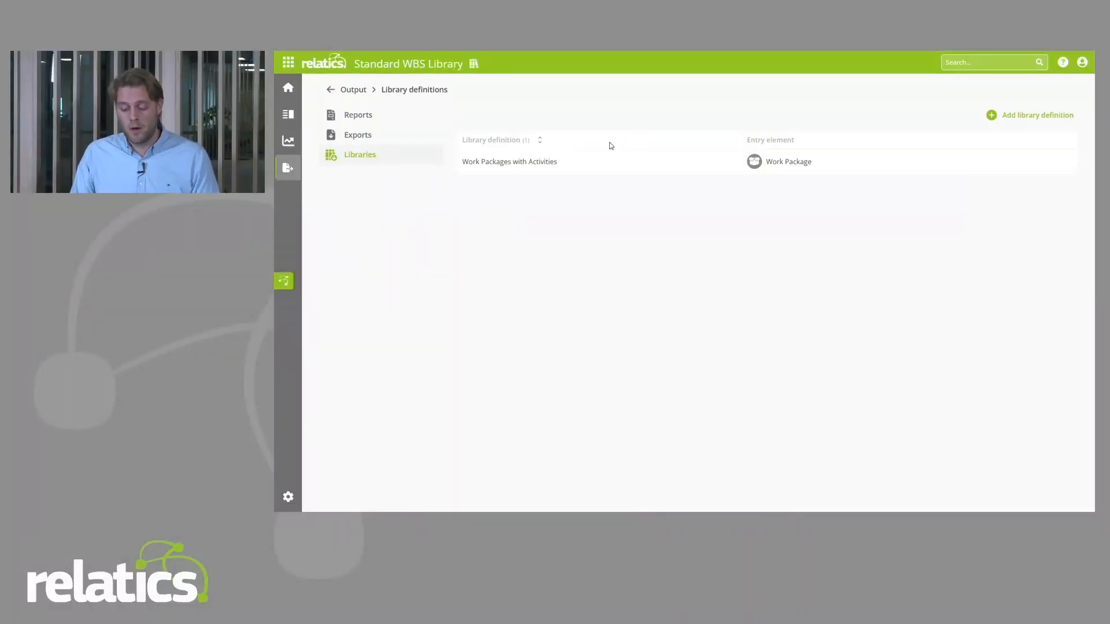
click(589, 161)
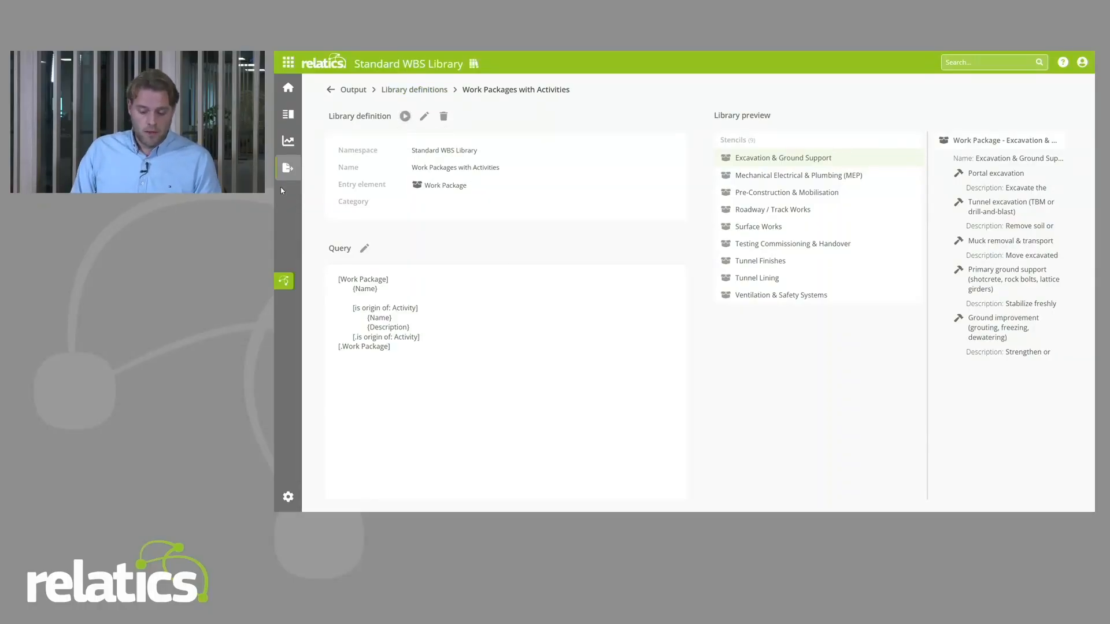
Step: Return to the Watergate Bridge project workspace and view its list of included libraries
click(288, 62)
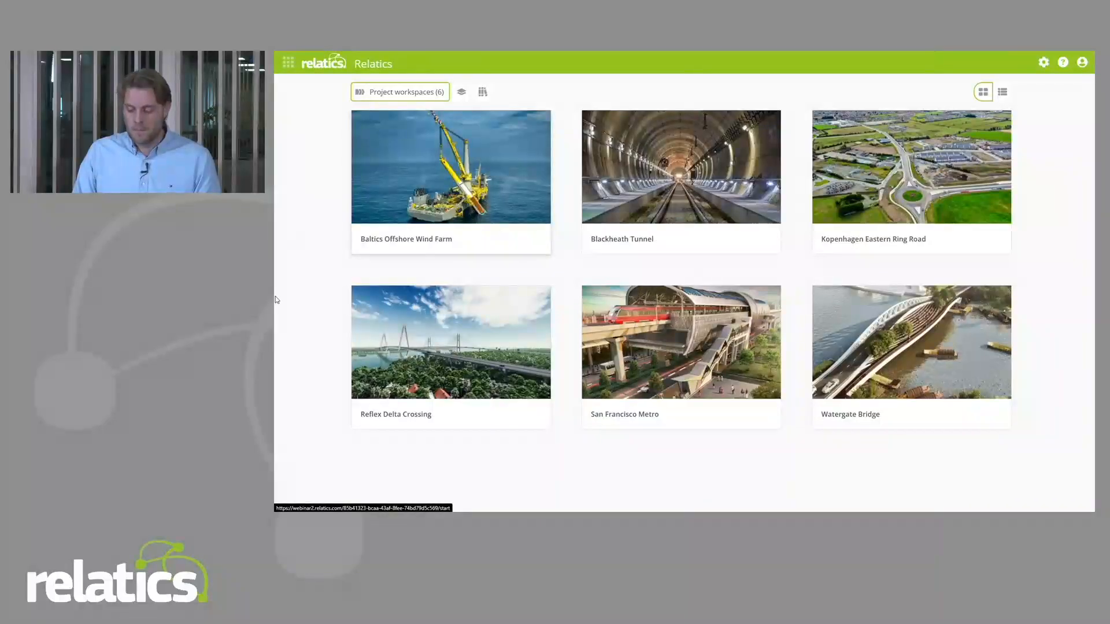
click(901, 359)
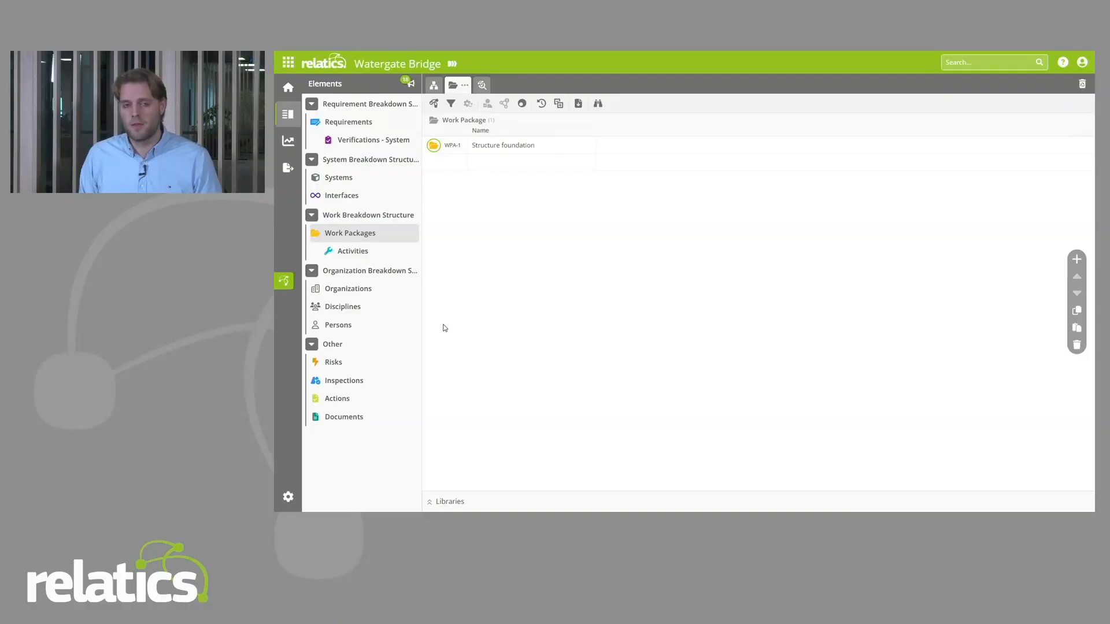
click(289, 496)
click(370, 236)
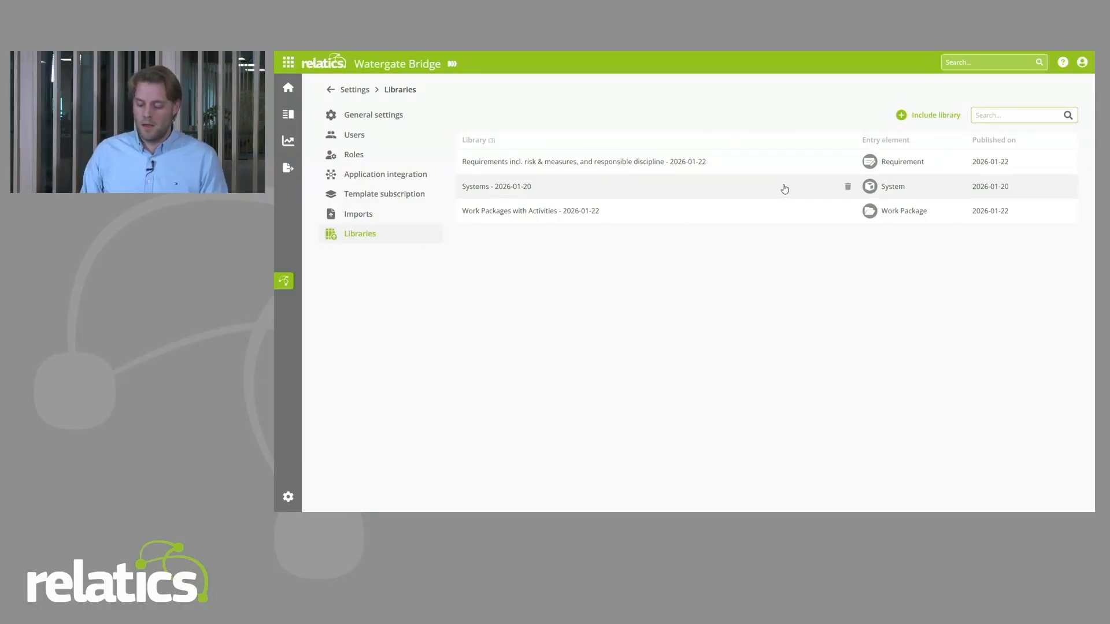
Step: Open the Work Packages overview of the project and expand the libraries available for it
click(289, 114)
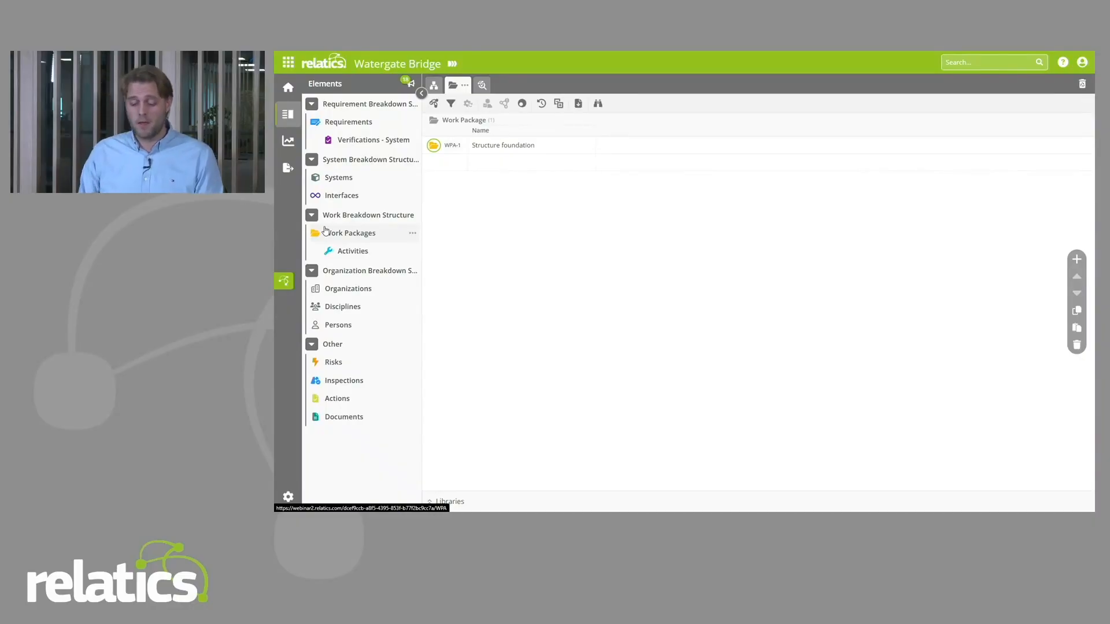
click(343, 197)
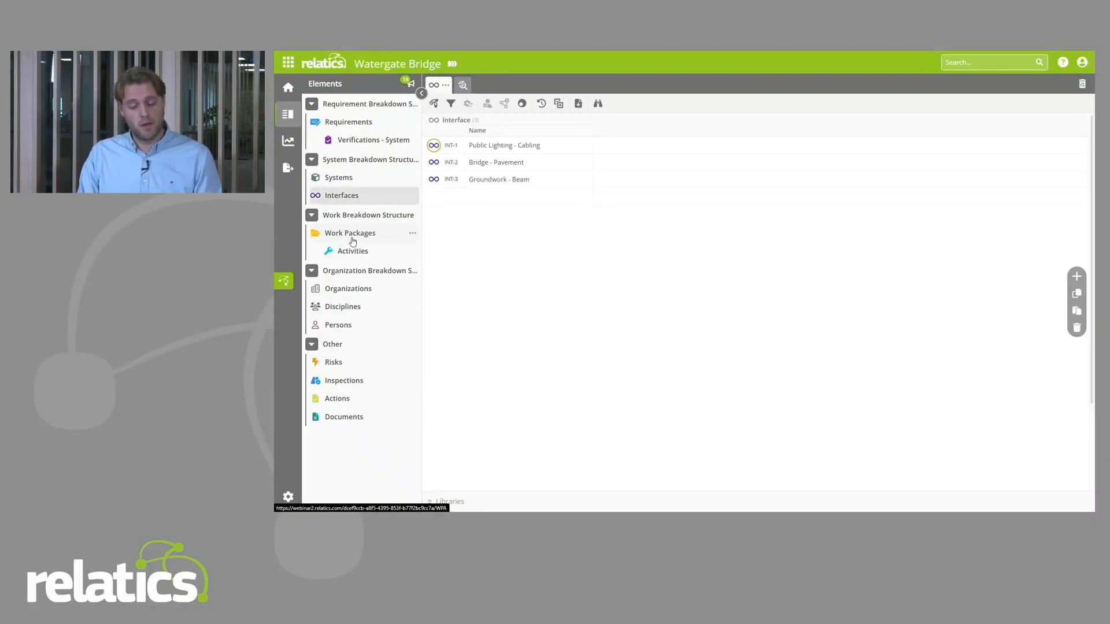
click(351, 234)
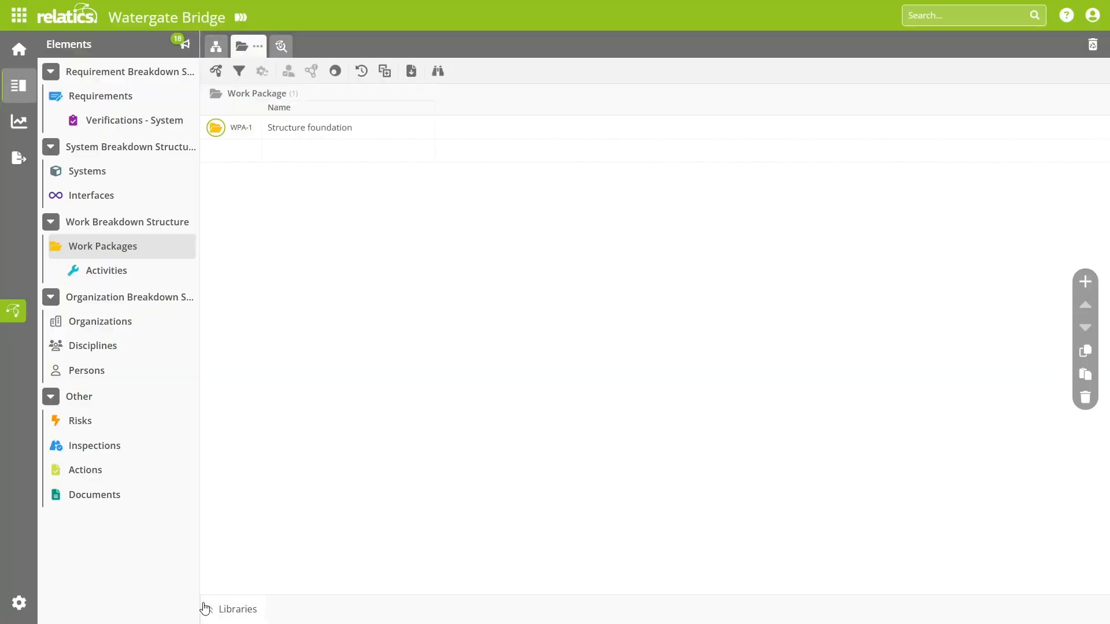
click(233, 611)
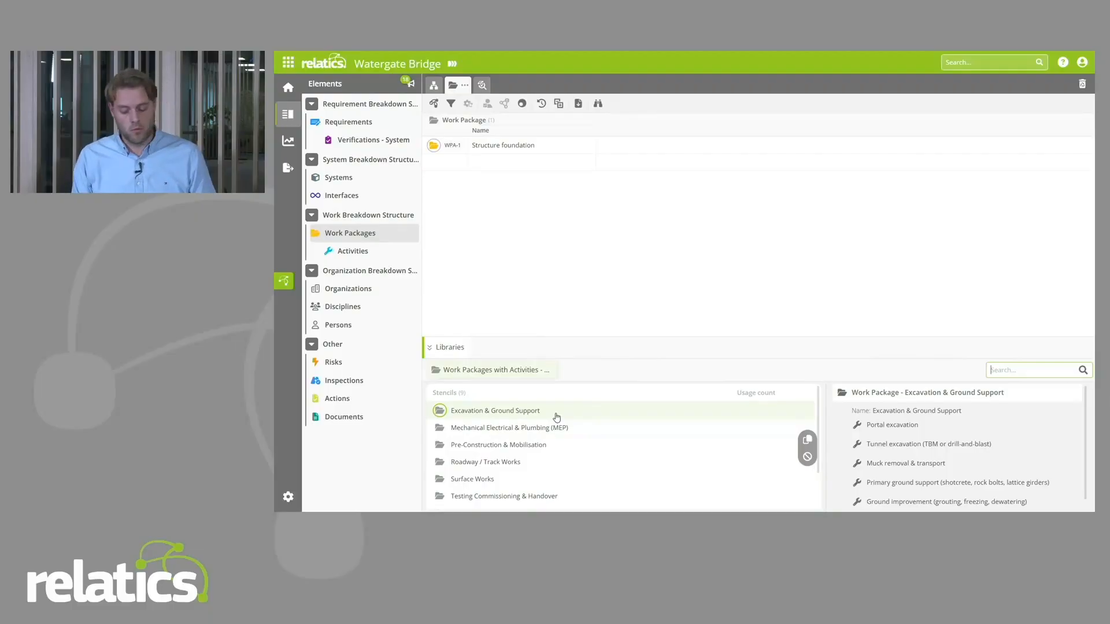
Step: Preview the Pre-Construction & Mobilisation and Excavation & Ground Support stencils with their activities
click(567, 429)
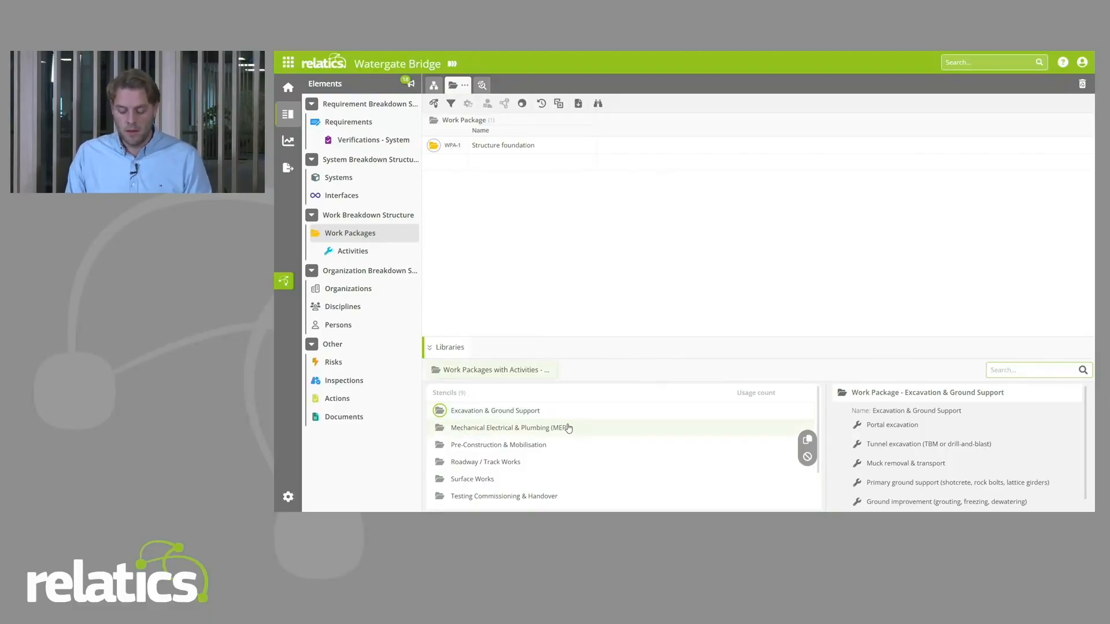
click(564, 444)
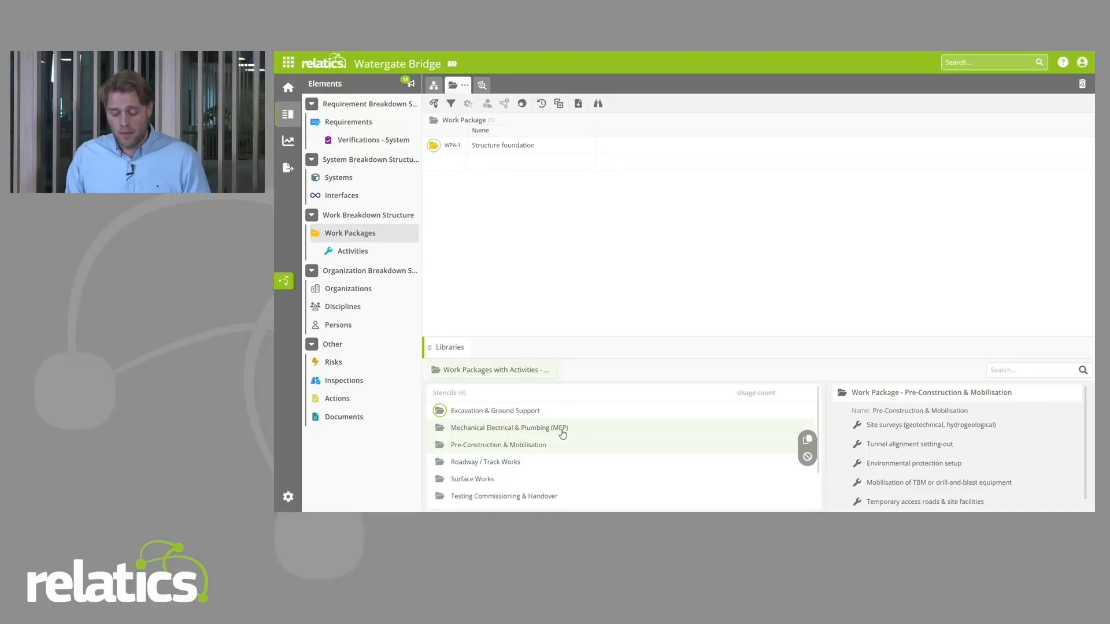
click(526, 415)
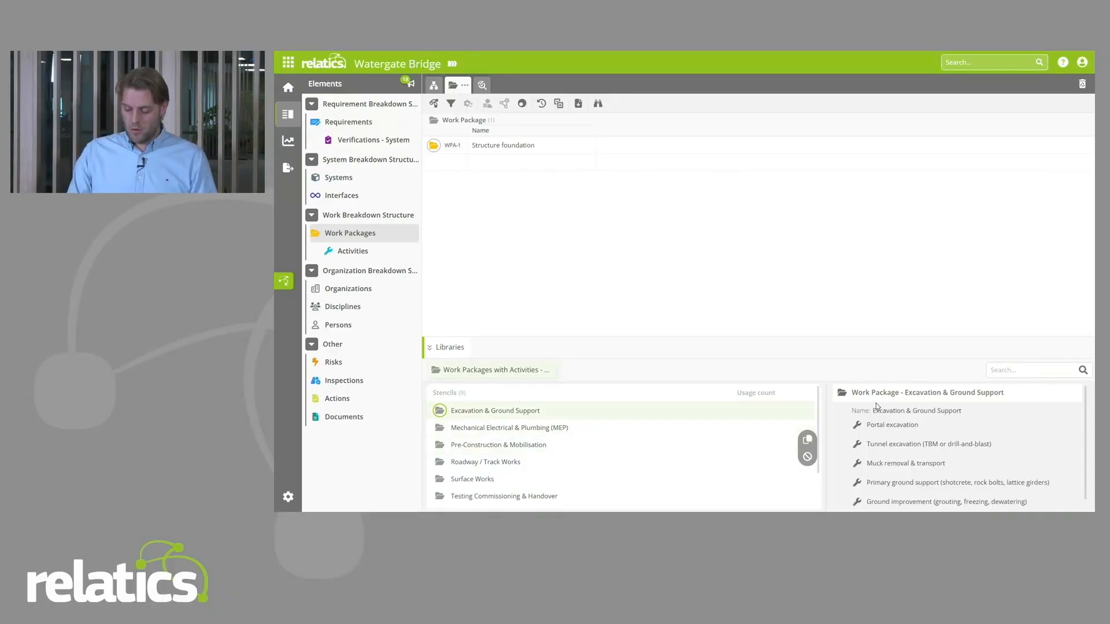
scroll(922, 455, down, 1)
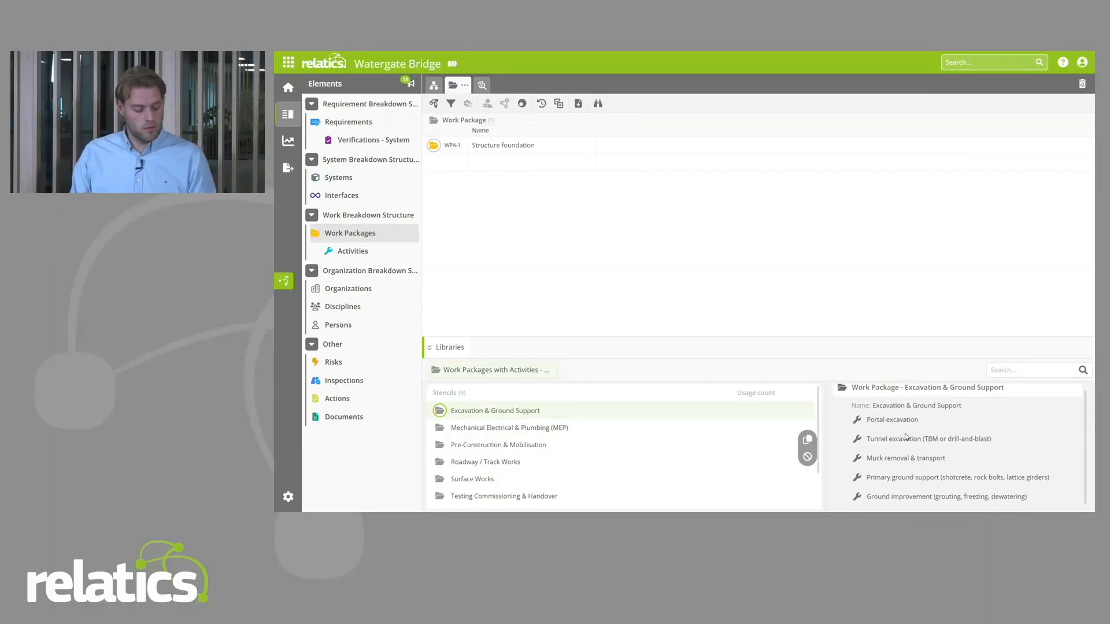
scroll(930, 440, up, 1)
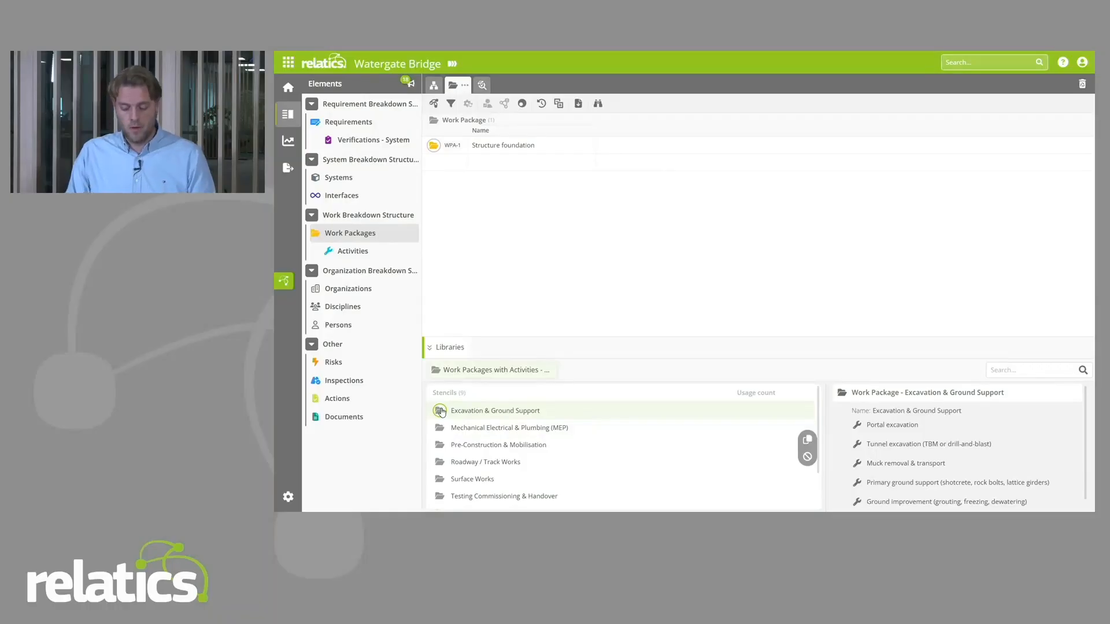
Step: Add the Excavation & Ground Support stencil to the project's work packages and check the new work package's details
drag(440, 412, 446, 168)
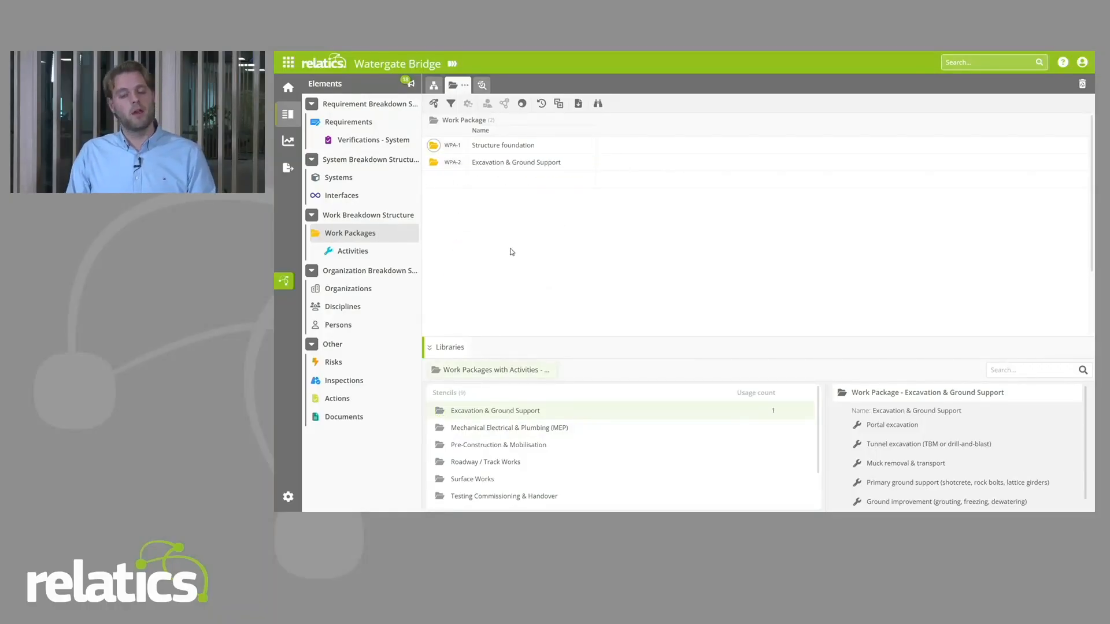
click(453, 162)
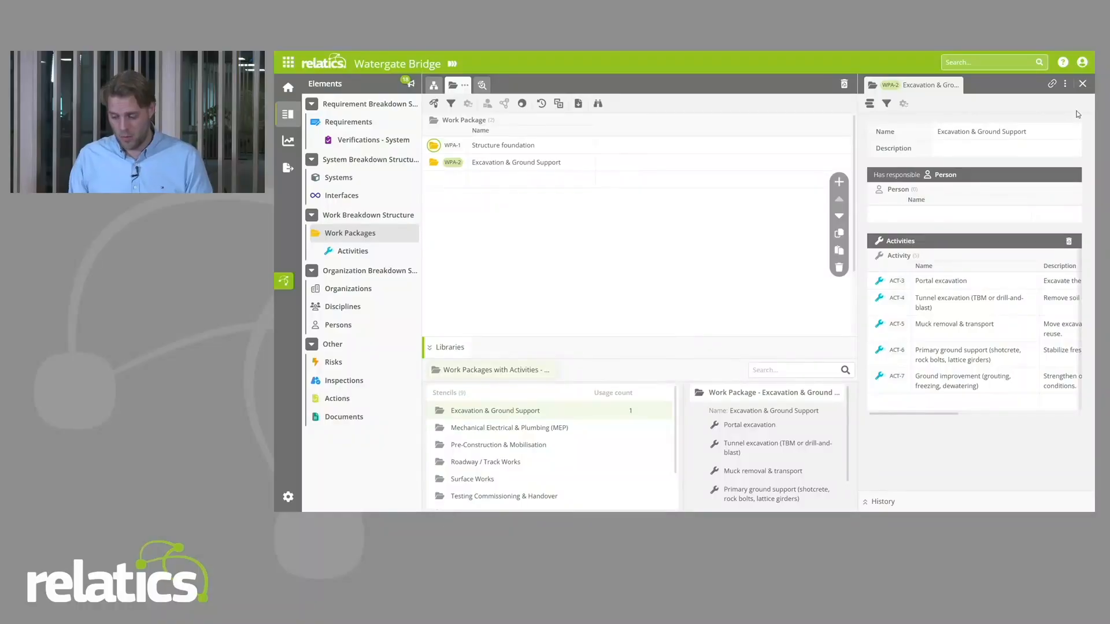
click(1082, 83)
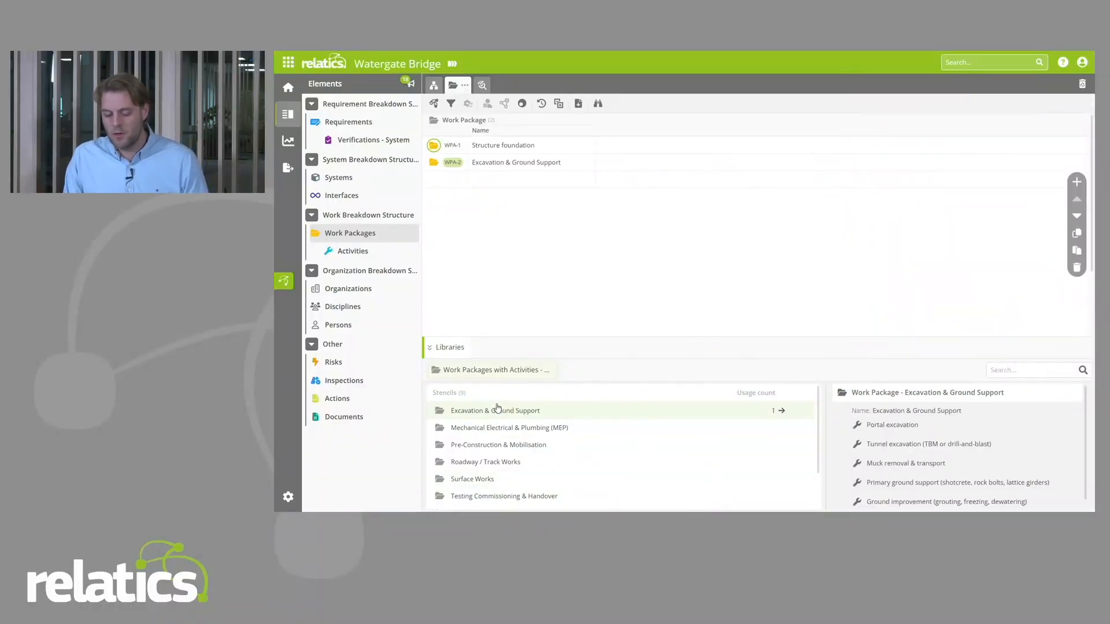
Step: Create work packages from the Excavation, Mechanical, Pre-Construction and Roadway stencils together, plus a second batch from Pre-Construction & Mobilisation and Surface Works
click(442, 415)
shift+click(441, 463)
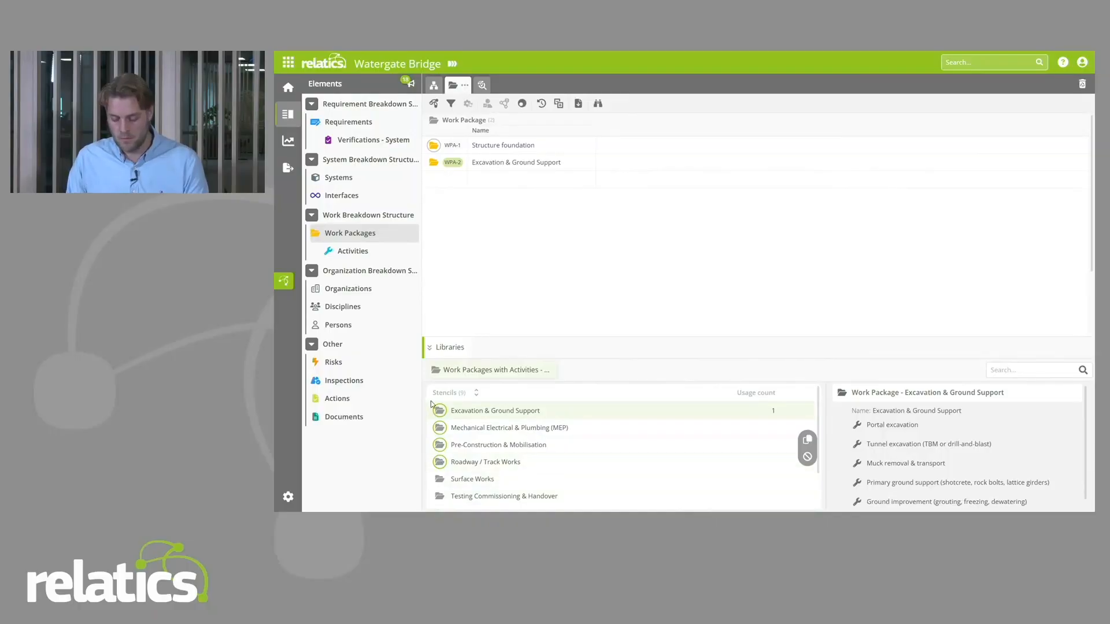
drag(431, 404, 439, 186)
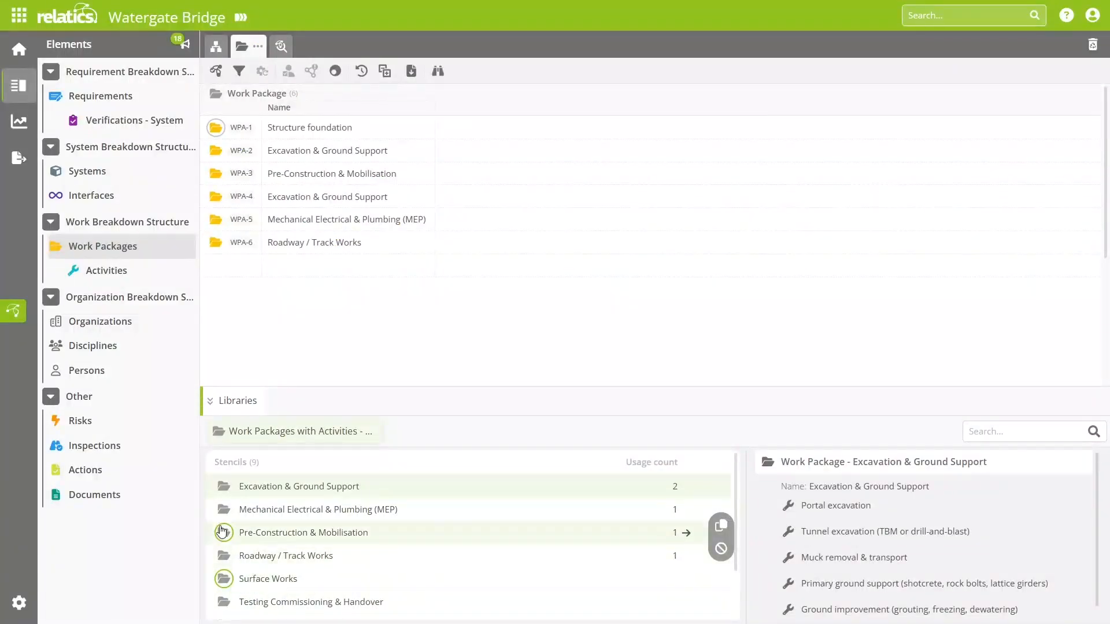
drag(222, 531, 237, 215)
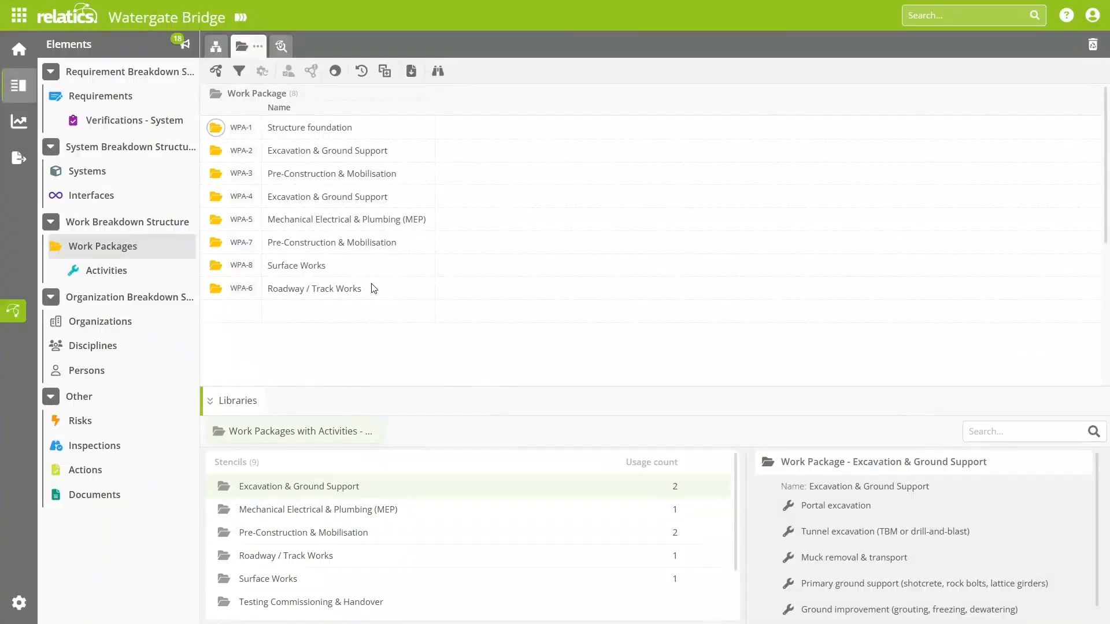
Step: Check the details and activities of work packages WPA-4, WPA-5 and WPA-7, and close the details
click(242, 197)
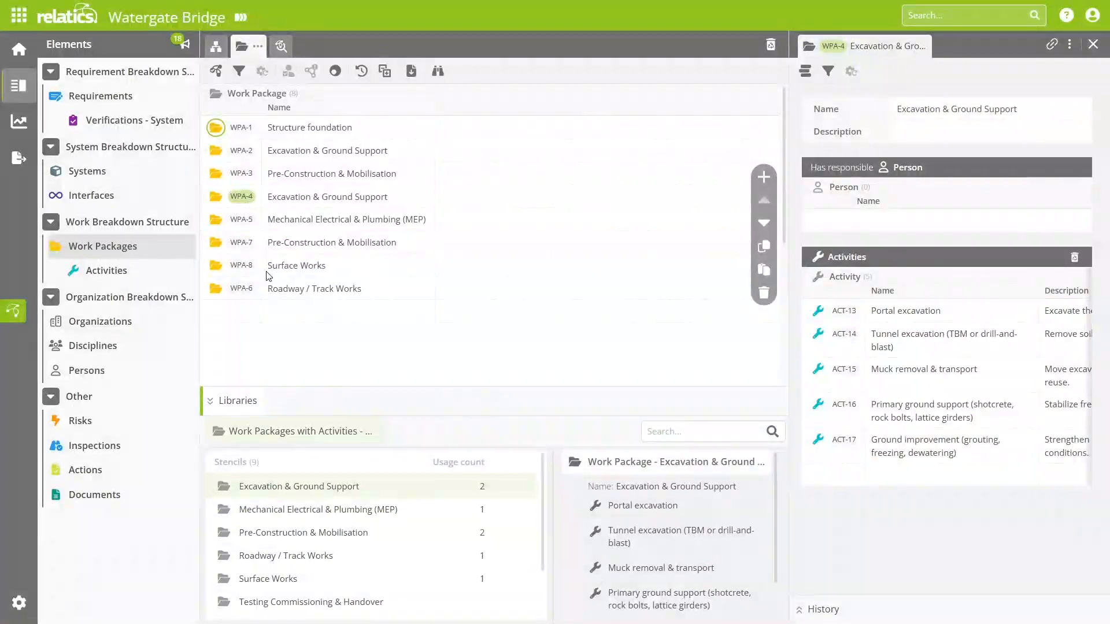
click(241, 220)
click(241, 243)
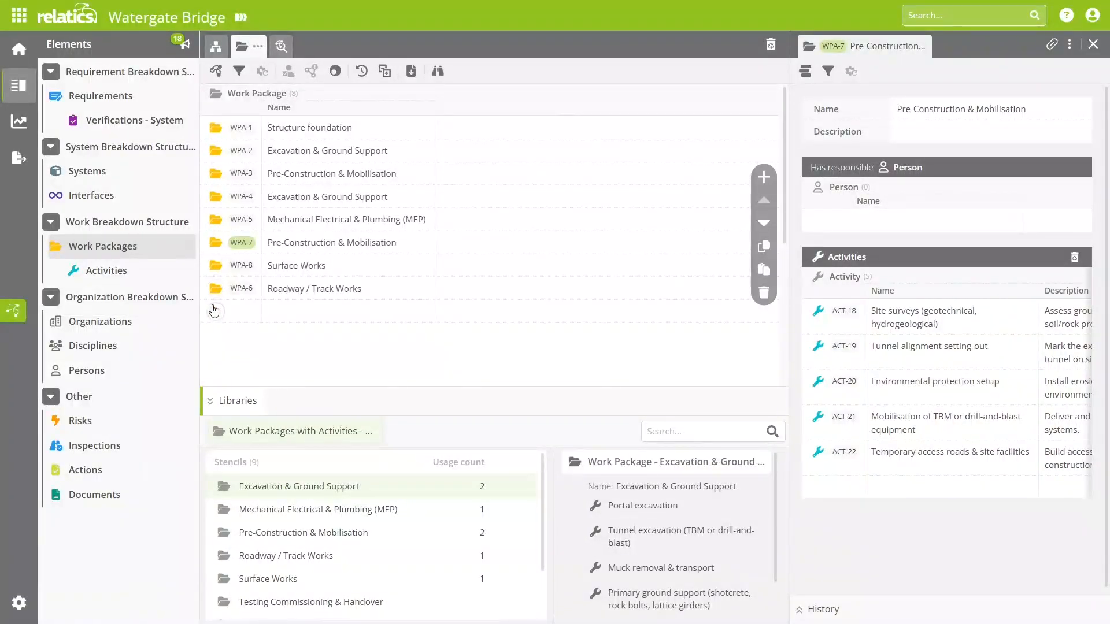
click(1093, 44)
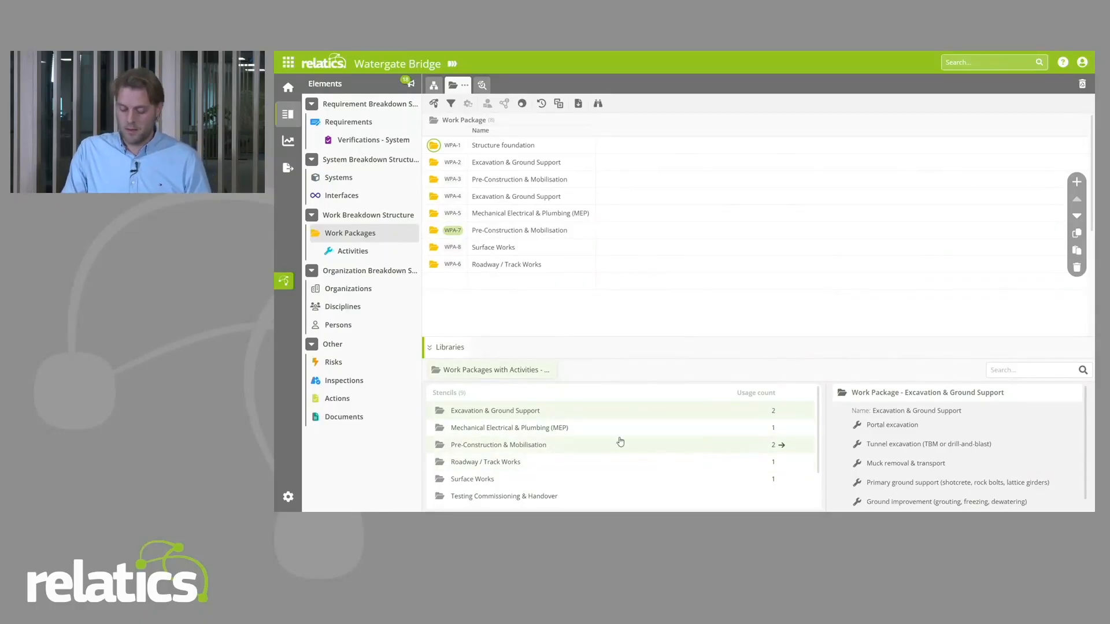
Step: Review the activity descriptions and change history of work package WPA-7 in a widened details view, including the stencil it came from
click(460, 233)
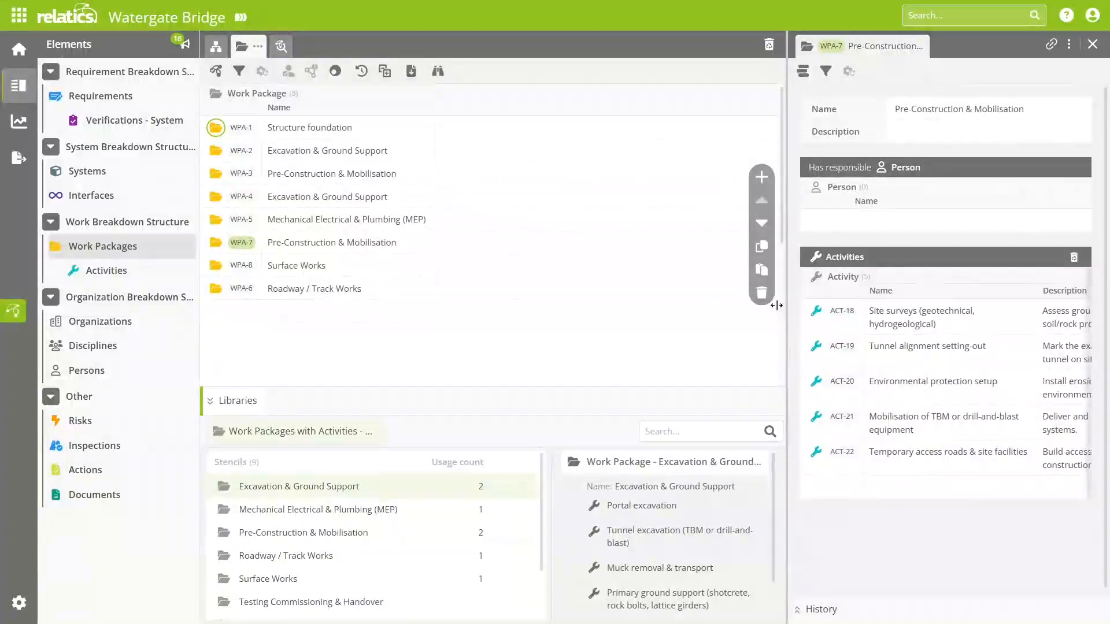
drag(776, 305, 541, 315)
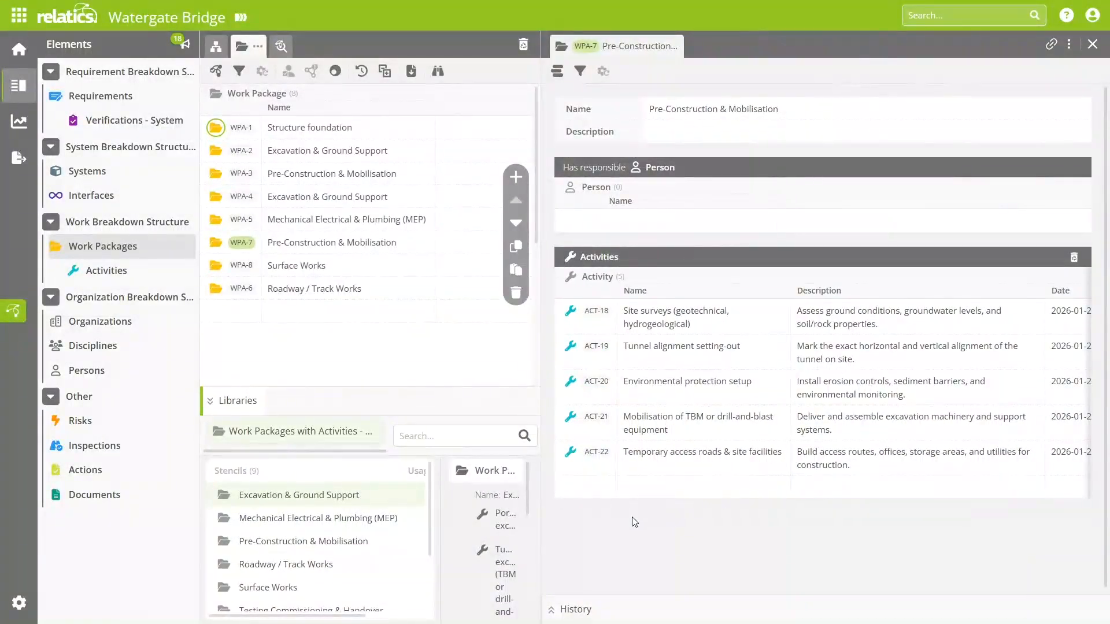
click(567, 610)
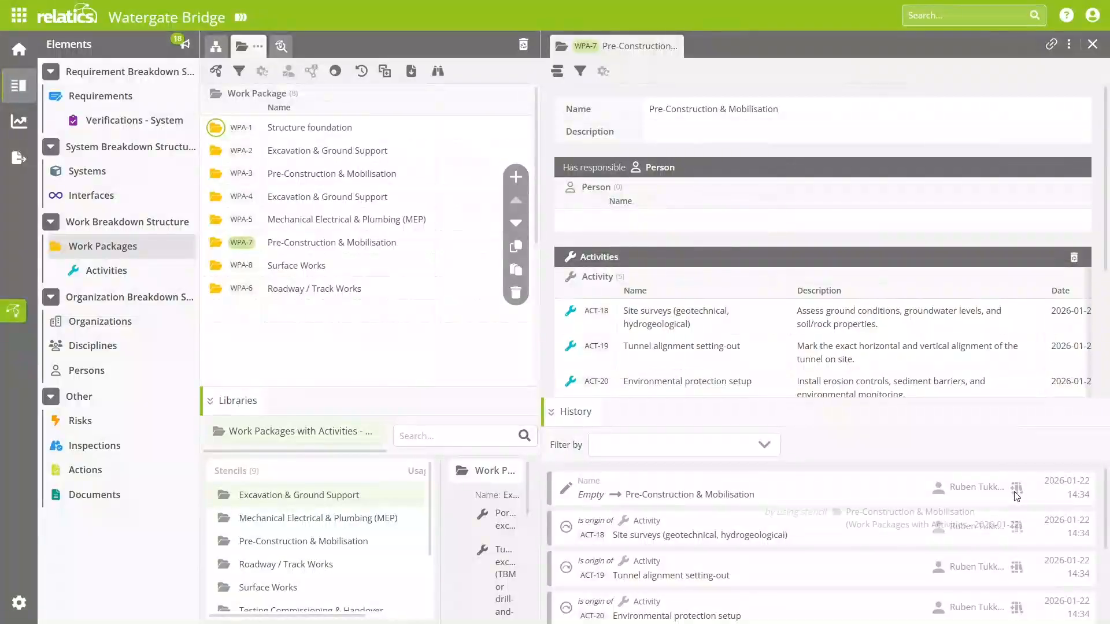
mouse_move(1018, 494)
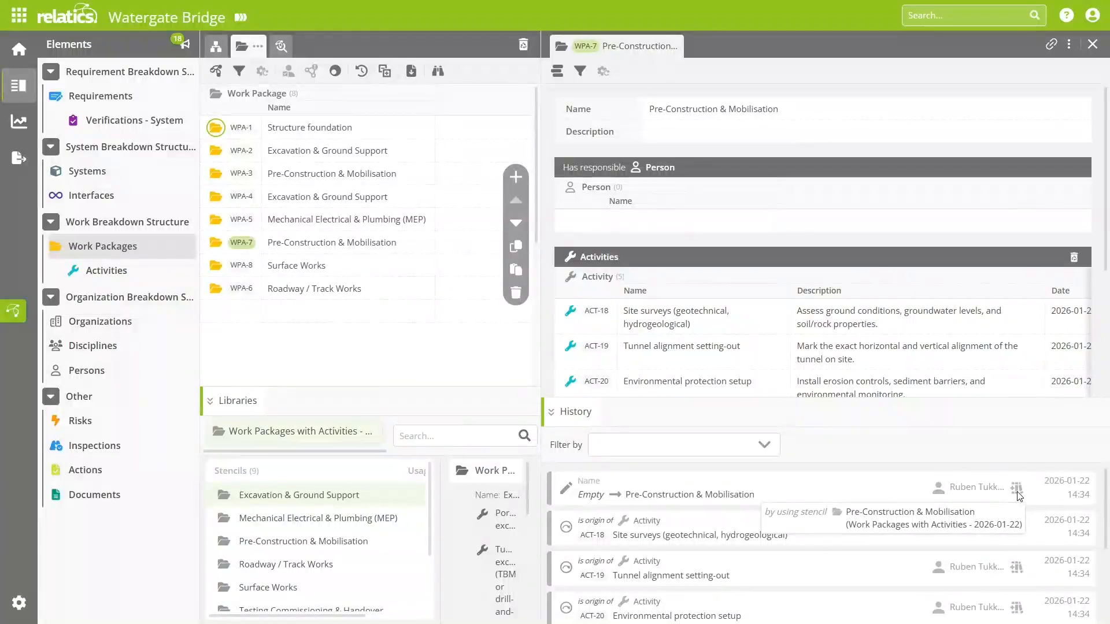
click(1091, 45)
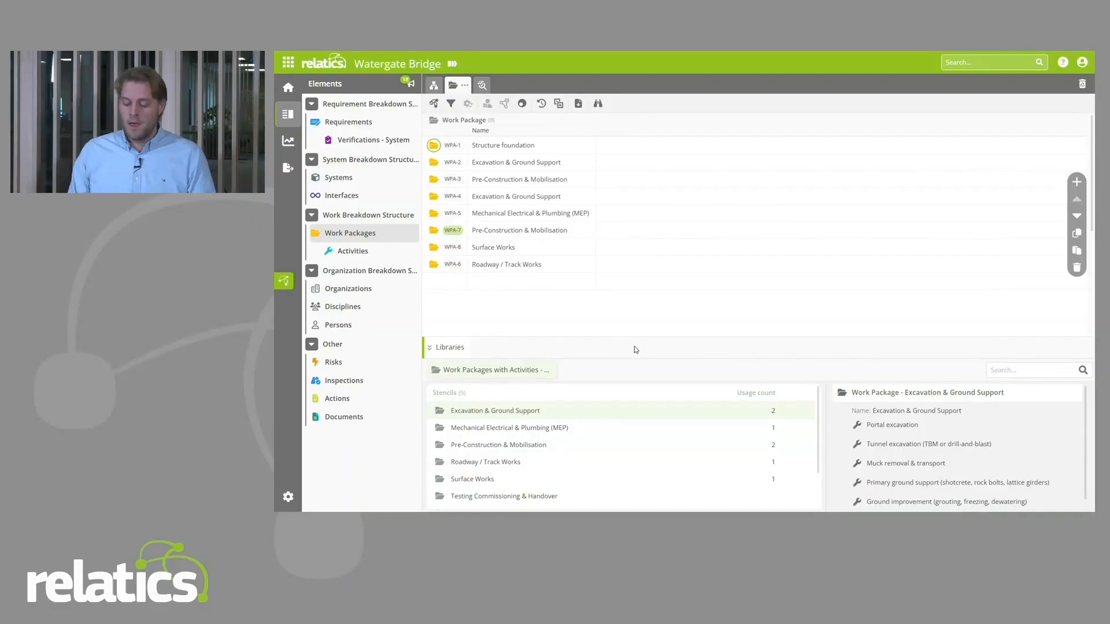
Step: Disable the Excavation & Ground Support stencil for the project and enable it again
click(442, 413)
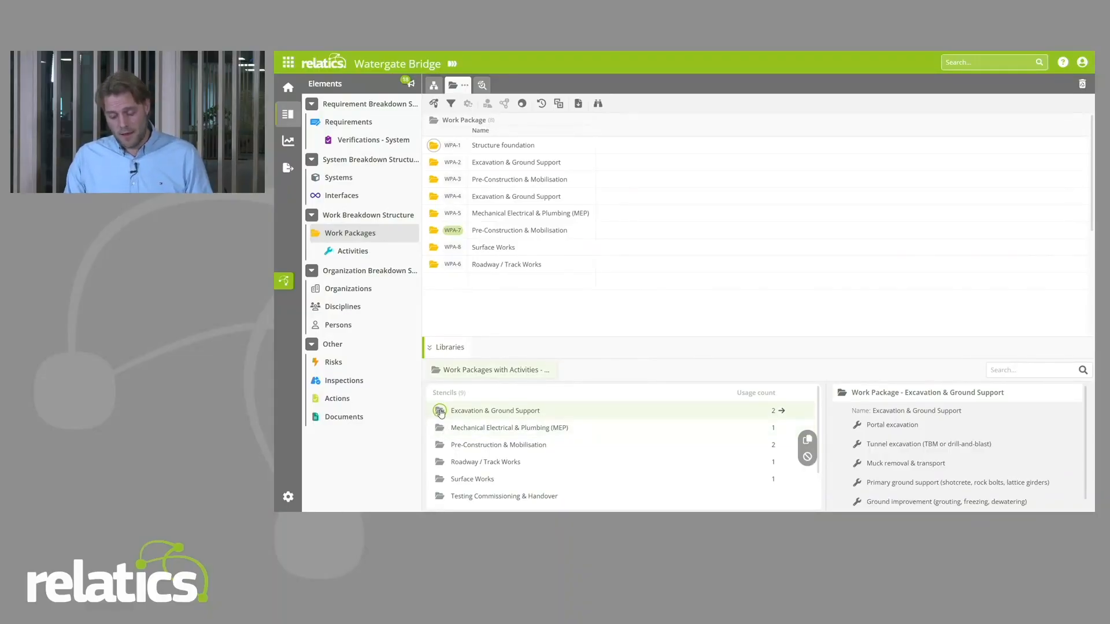
click(809, 458)
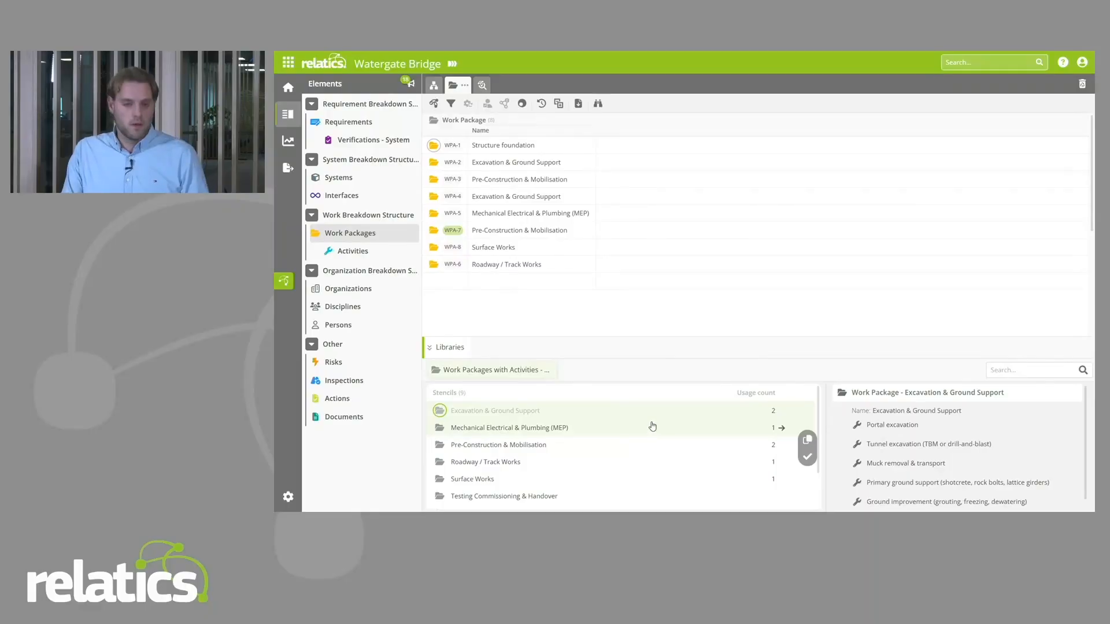
click(808, 457)
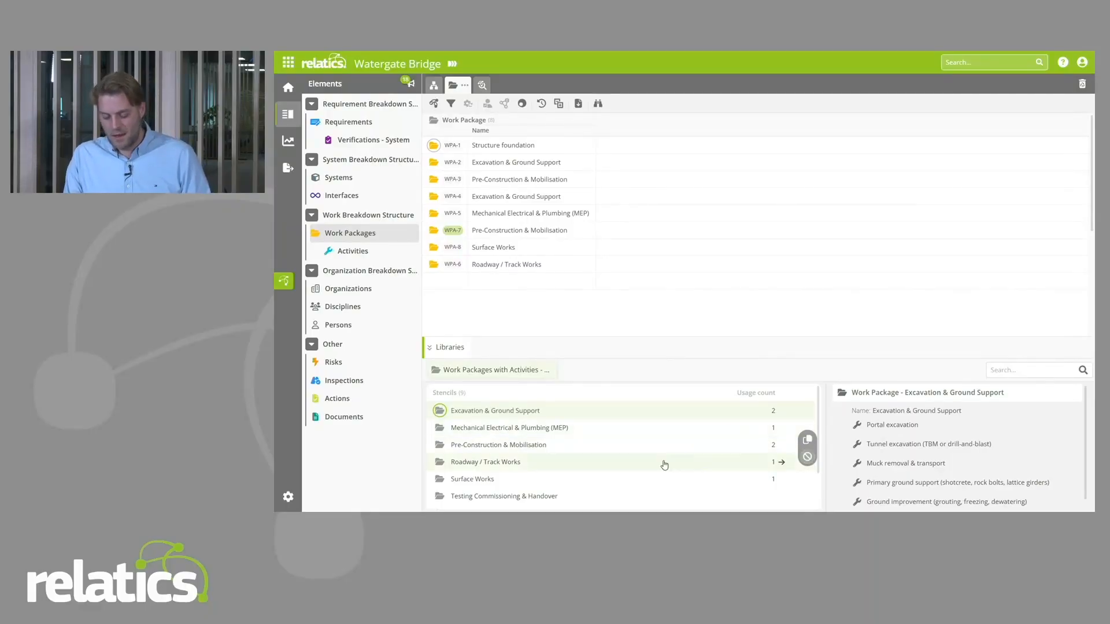
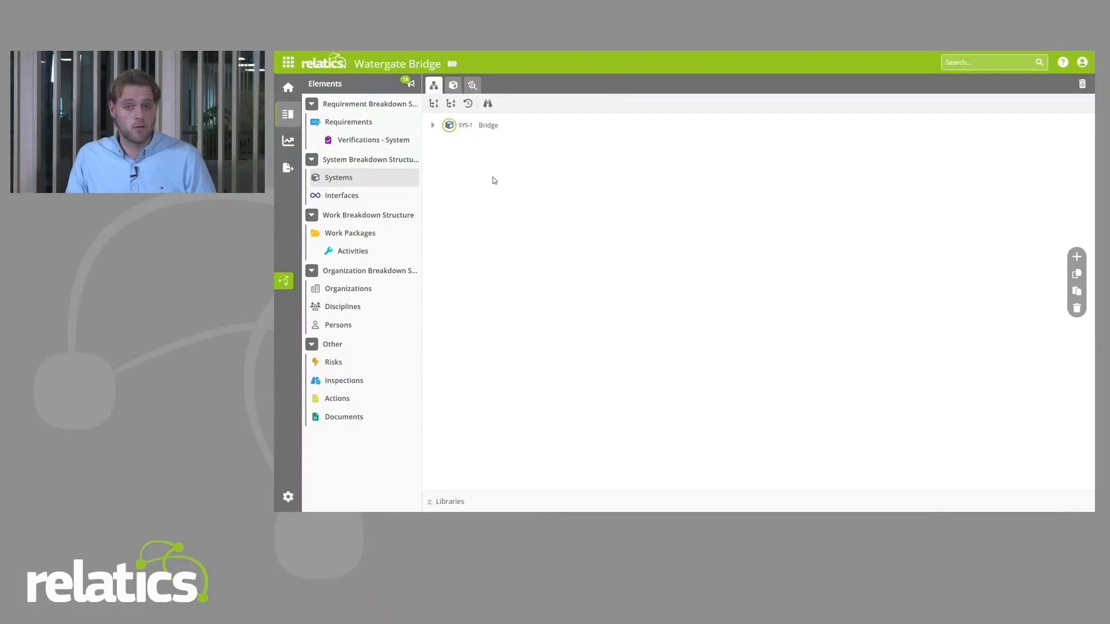
Step: Examine the Bridge system's Beam branch and preview the Commissioning & Handover System stencil in the Systems library
click(432, 125)
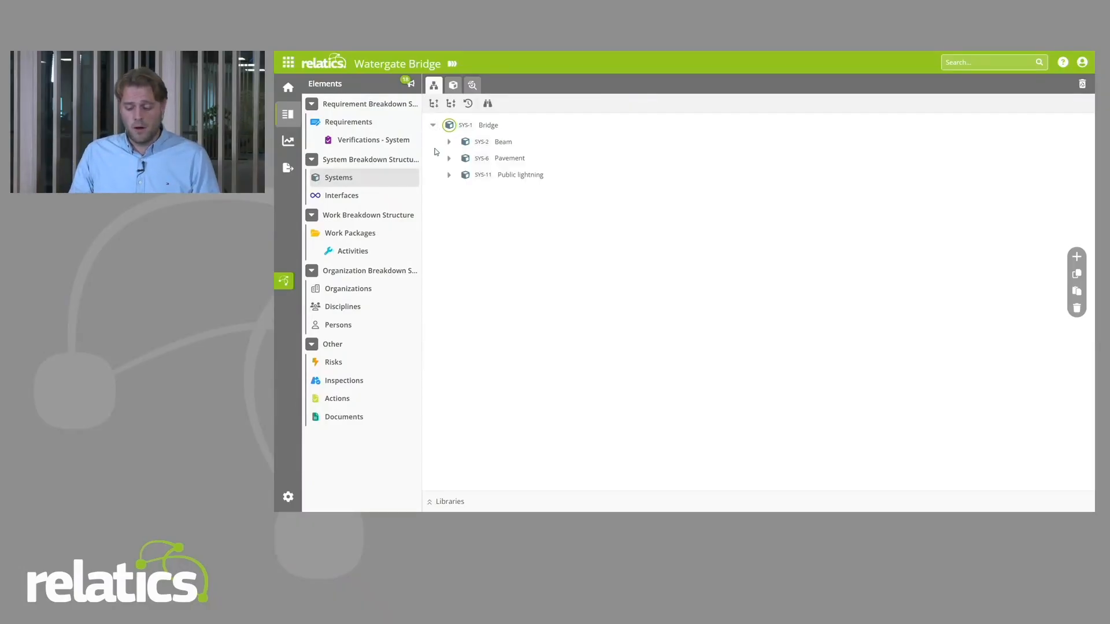
click(450, 142)
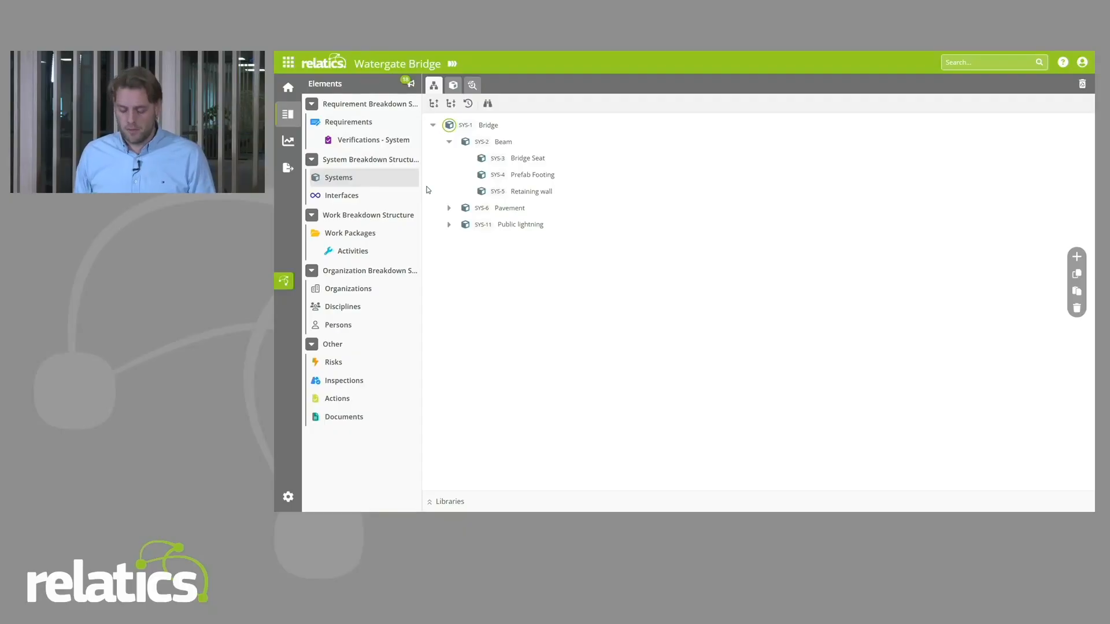
click(447, 501)
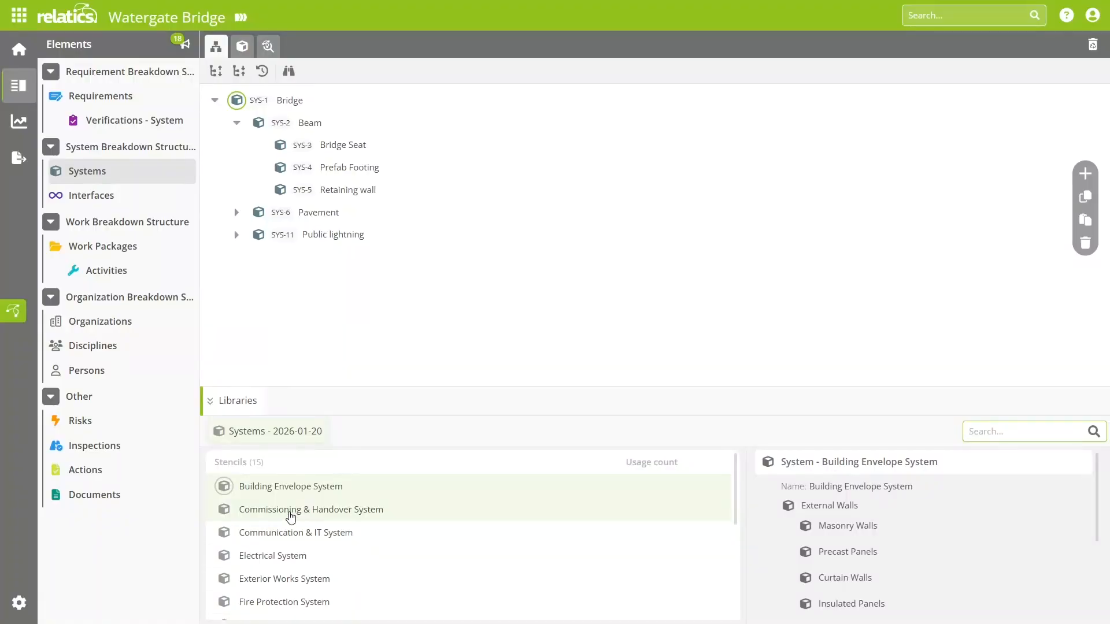
click(298, 516)
scroll(915, 532, down, 1)
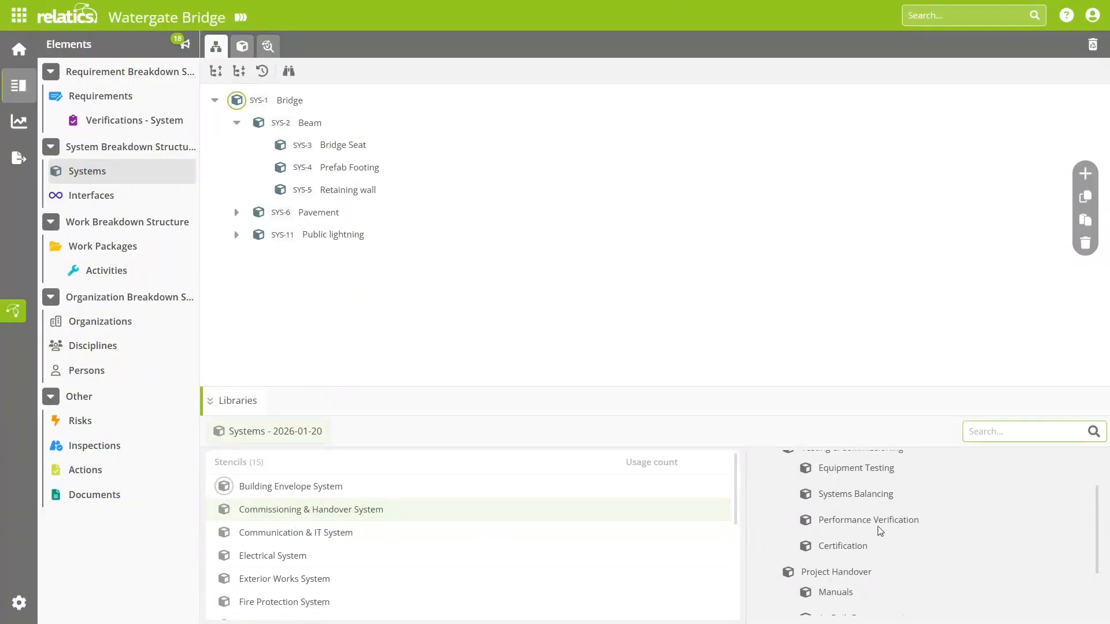
scroll(897, 528, up, 2)
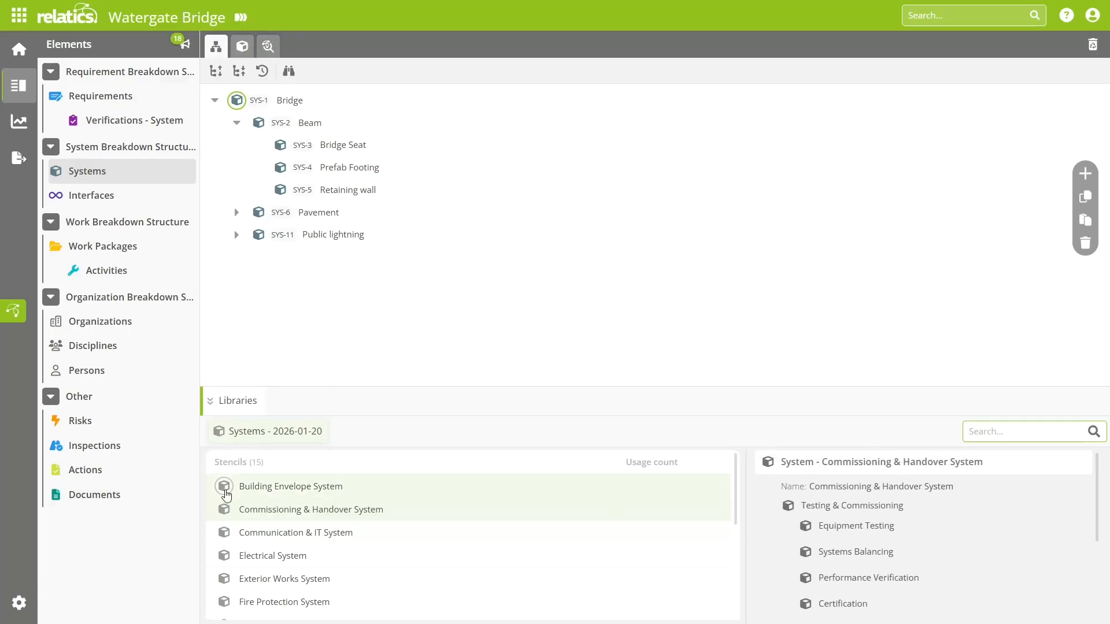
Step: Create top-level systems from the Building Envelope, Commissioning & Handover, Communication & IT, Electrical and Exterior Works stencils together
click(225, 487)
shift+click(224, 579)
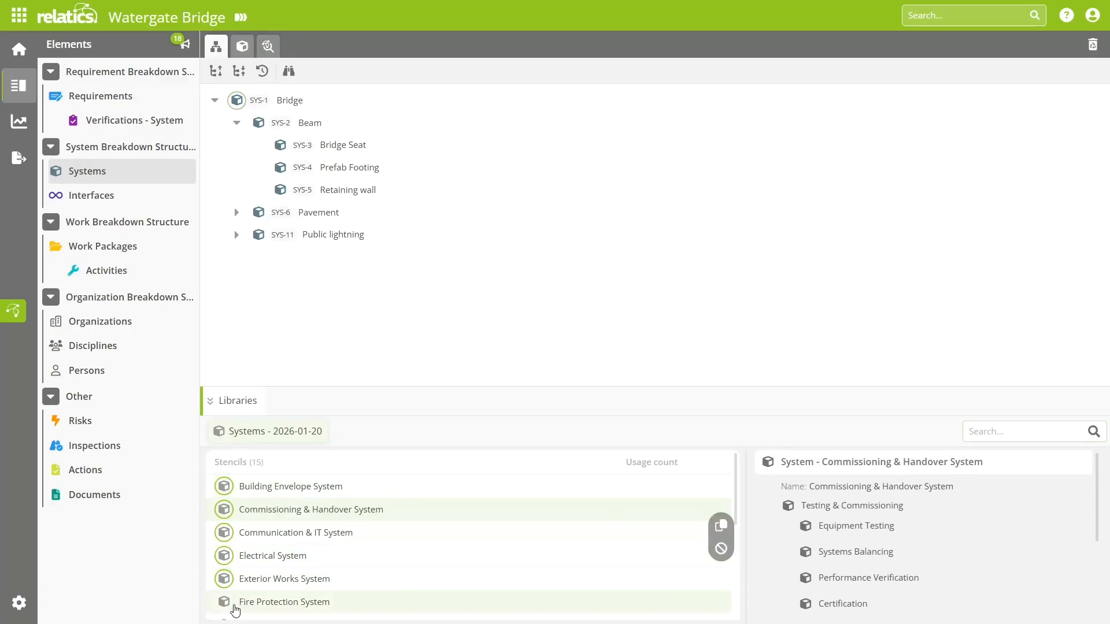
drag(223, 491, 230, 255)
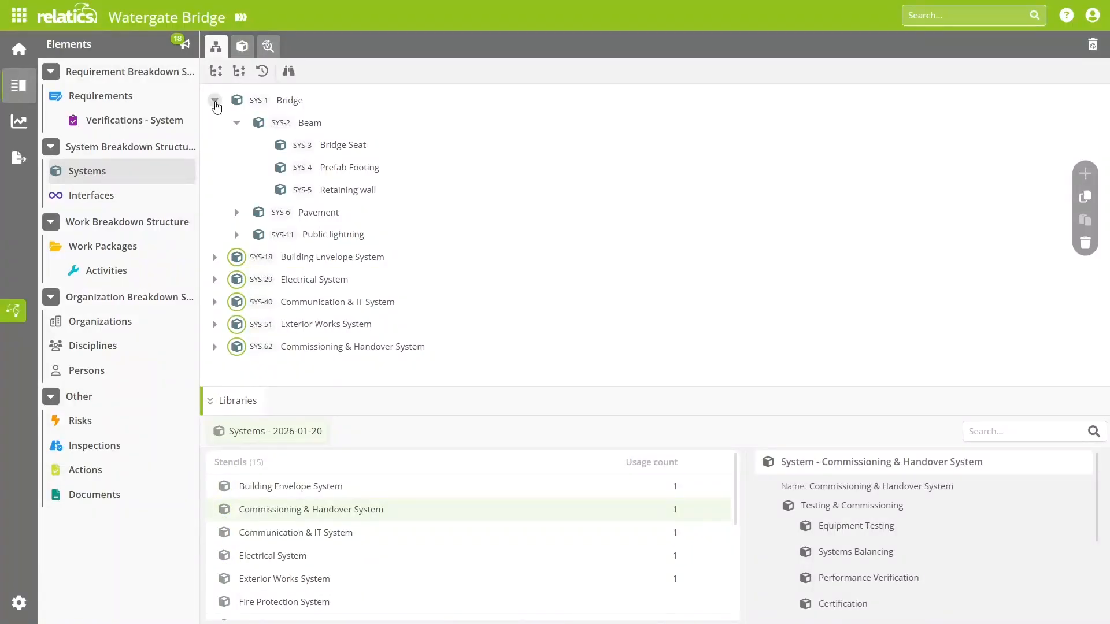
Step: Check the subsystems of the new Building Envelope System and Electrical System, and collapse both branches again
click(215, 100)
click(214, 123)
click(237, 144)
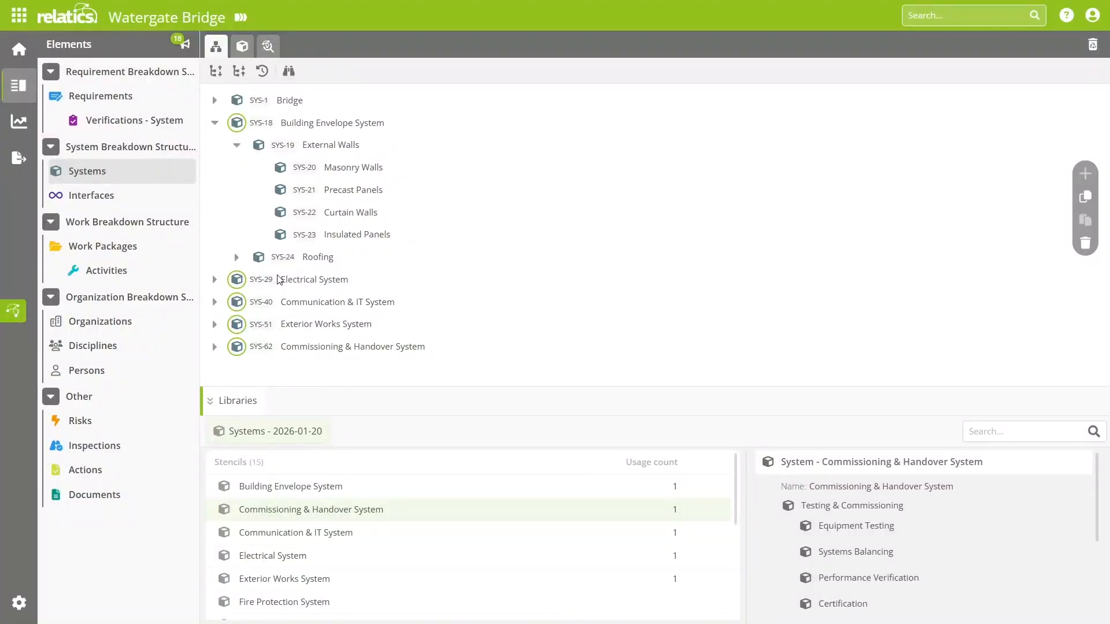
scroll(250, 547, down, 1)
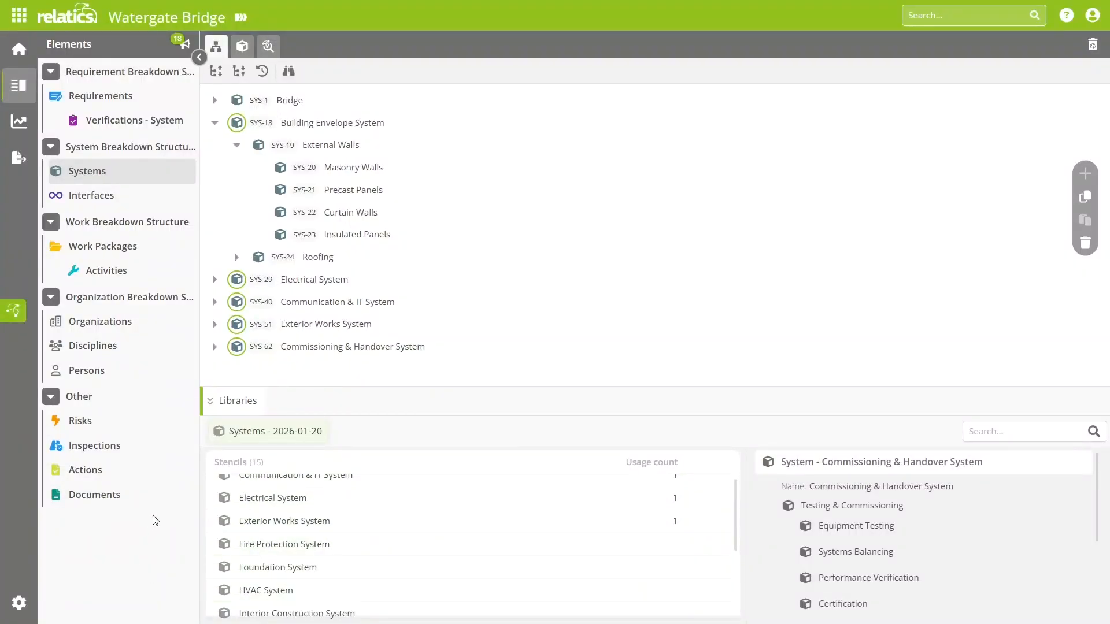
click(215, 279)
click(236, 301)
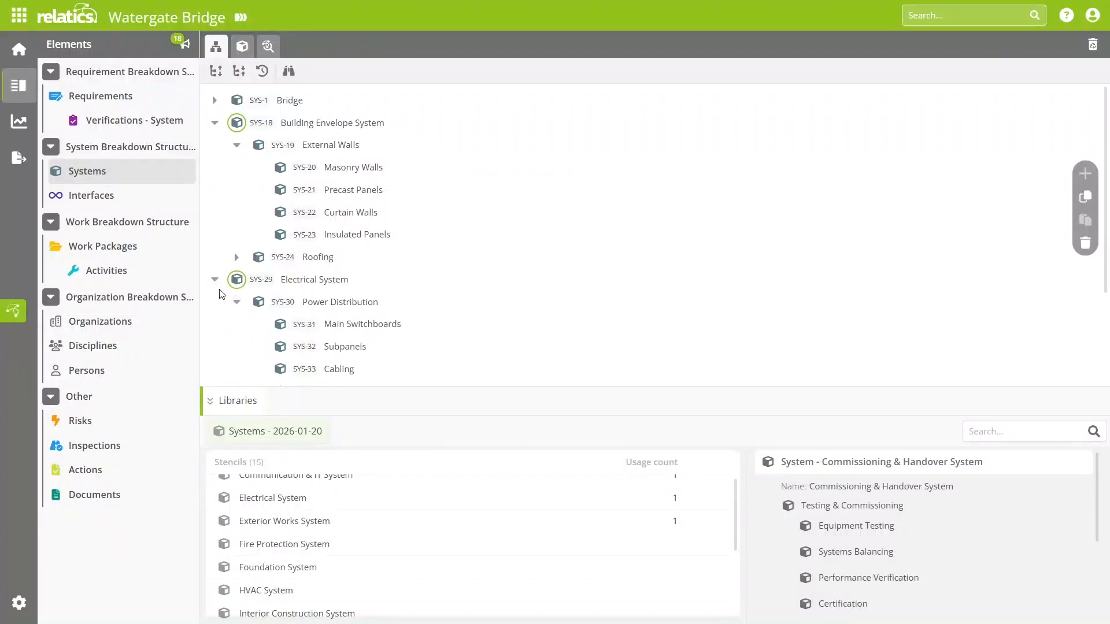
click(214, 279)
click(212, 124)
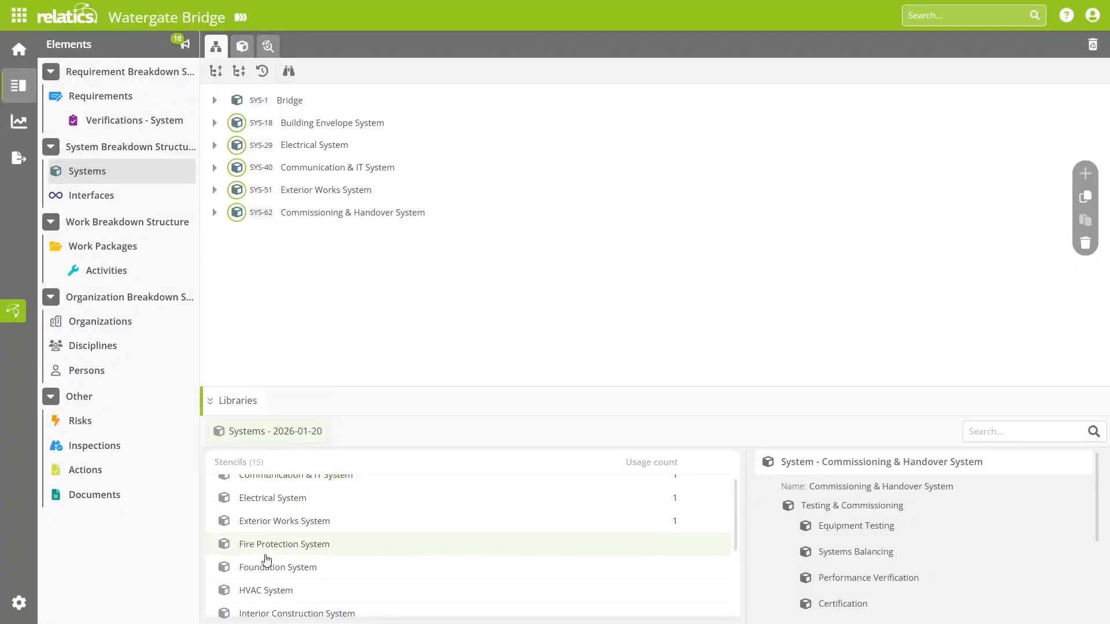
Step: Create a Foundation System from its stencil beneath Data Network in the Communication & IT System, and expand it
drag(225, 568, 271, 193)
click(214, 167)
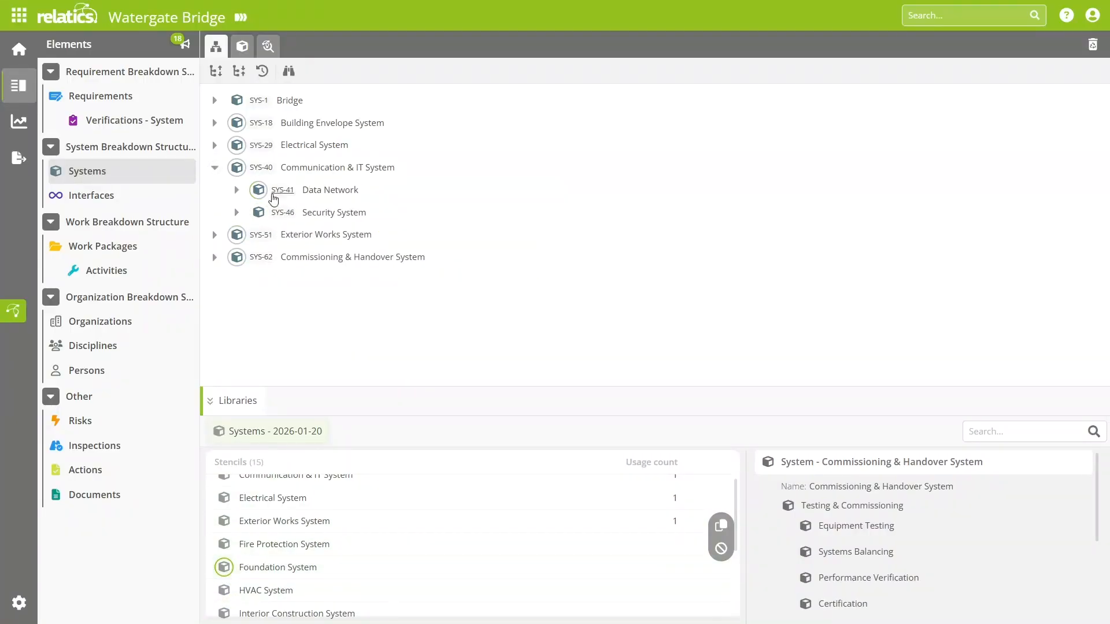
click(236, 189)
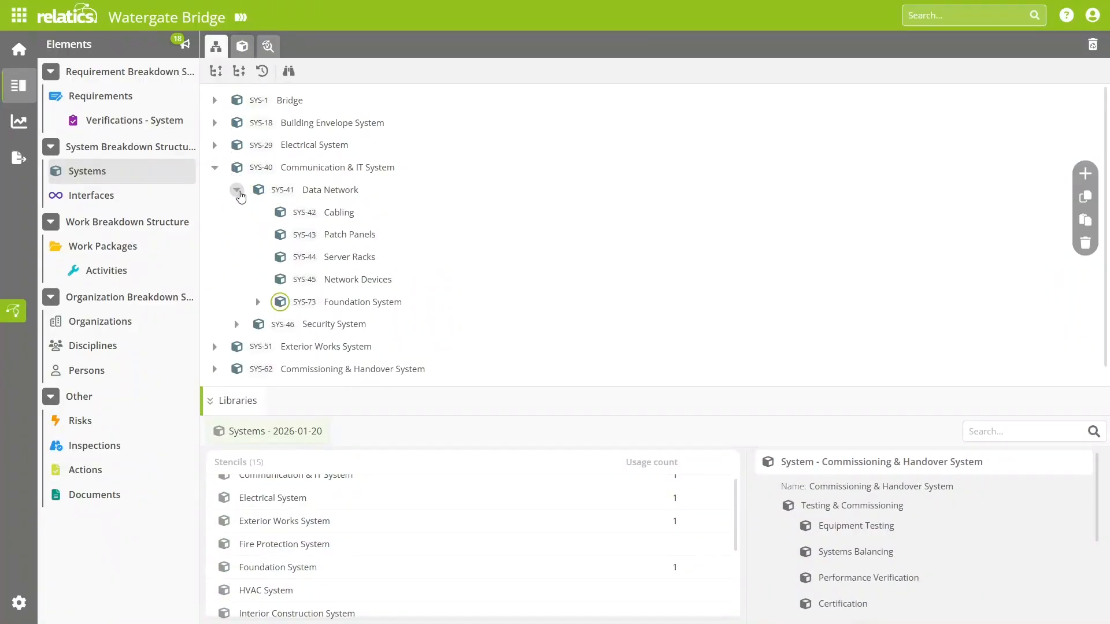
click(258, 302)
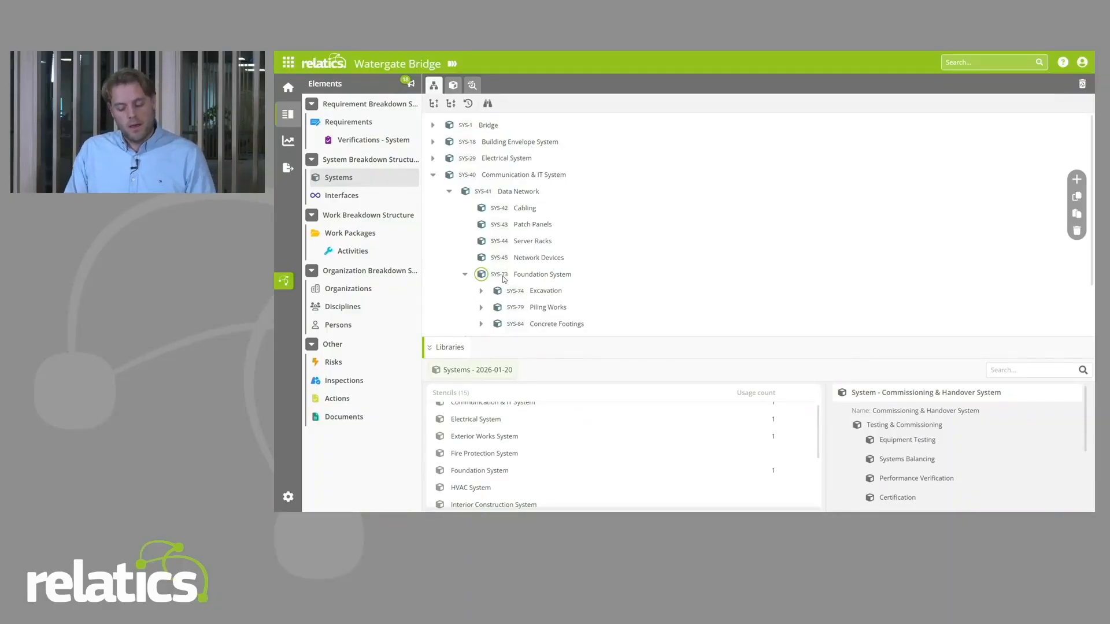
Step: Close the systems stencil library and look through the project's list of requirements
click(451, 347)
click(343, 124)
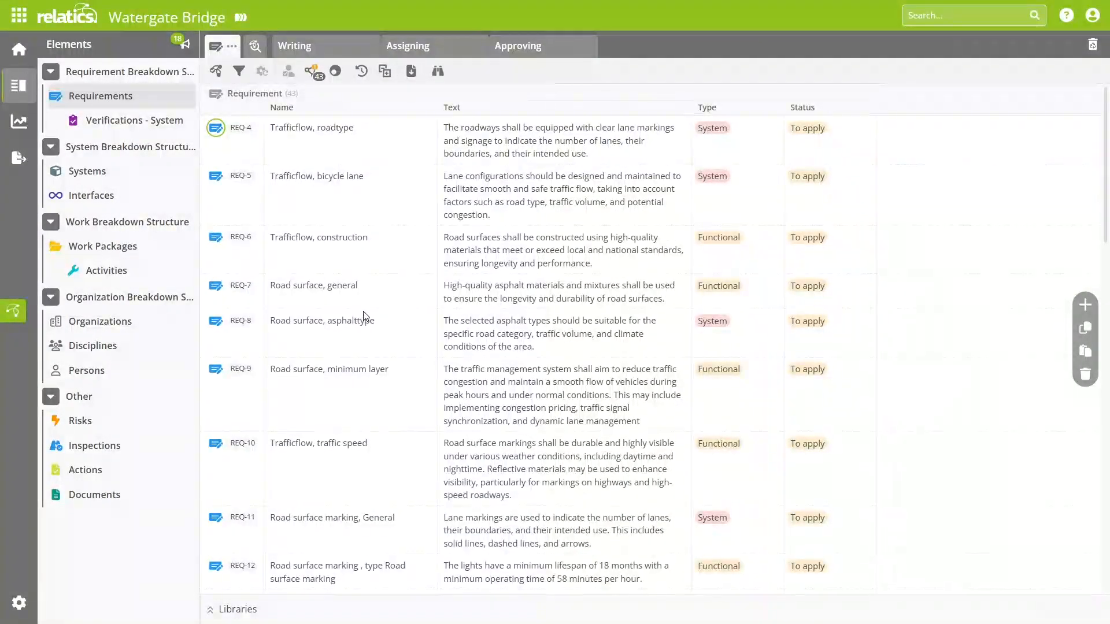
scroll(367, 318, down, 7)
scroll(336, 326, down, 2)
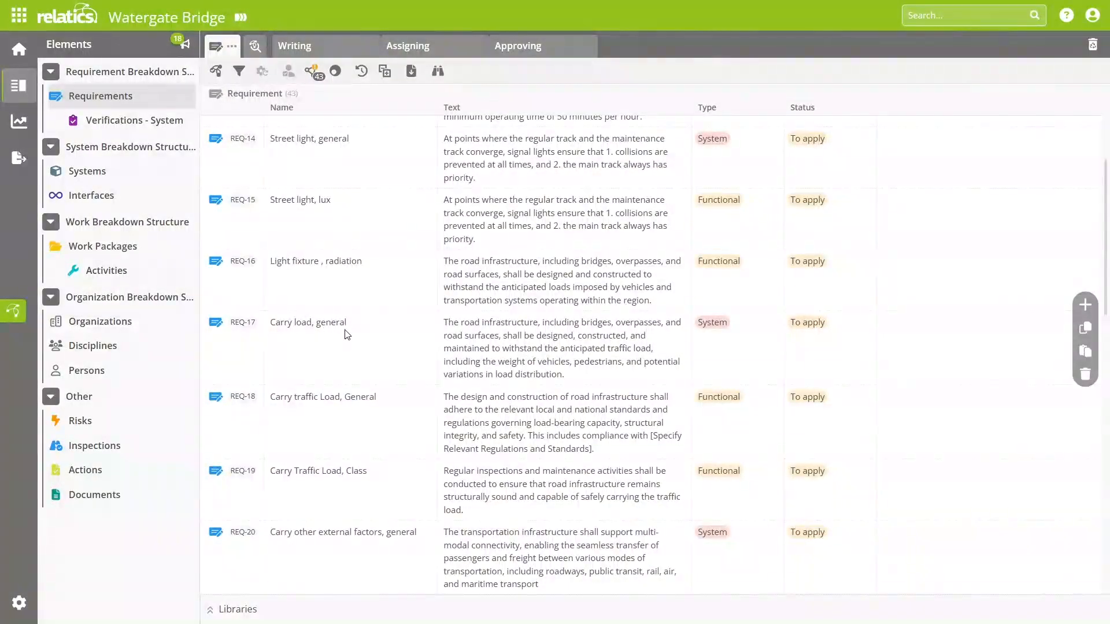
scroll(351, 361, down, 10)
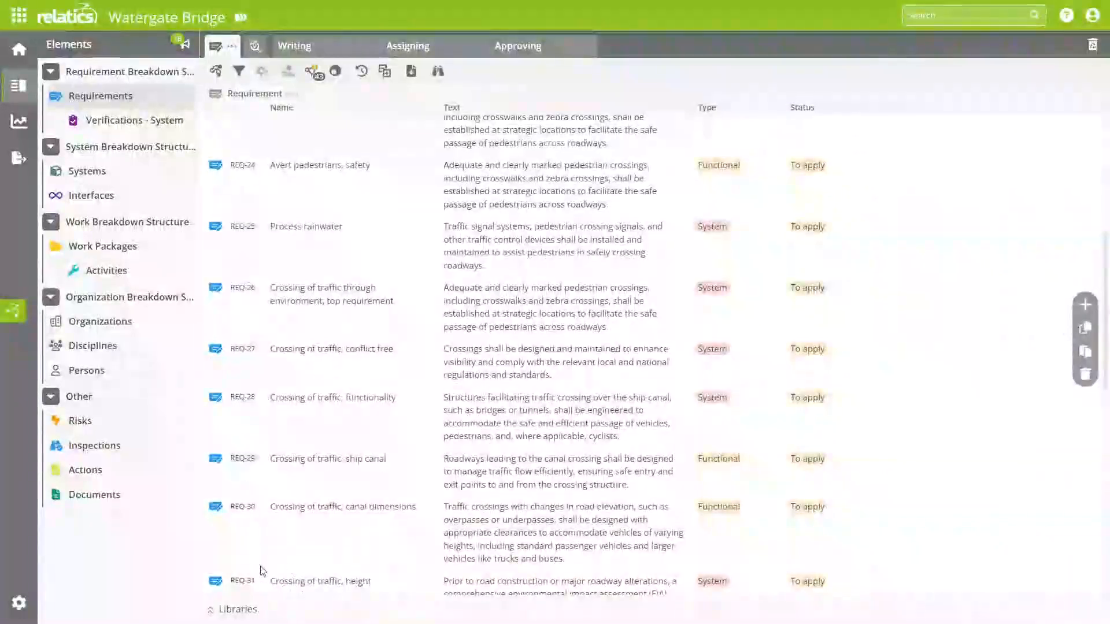
Step: Examine the Accessibility (ADA) stencil's responsibility, risks and control measures in the requirements library
click(236, 609)
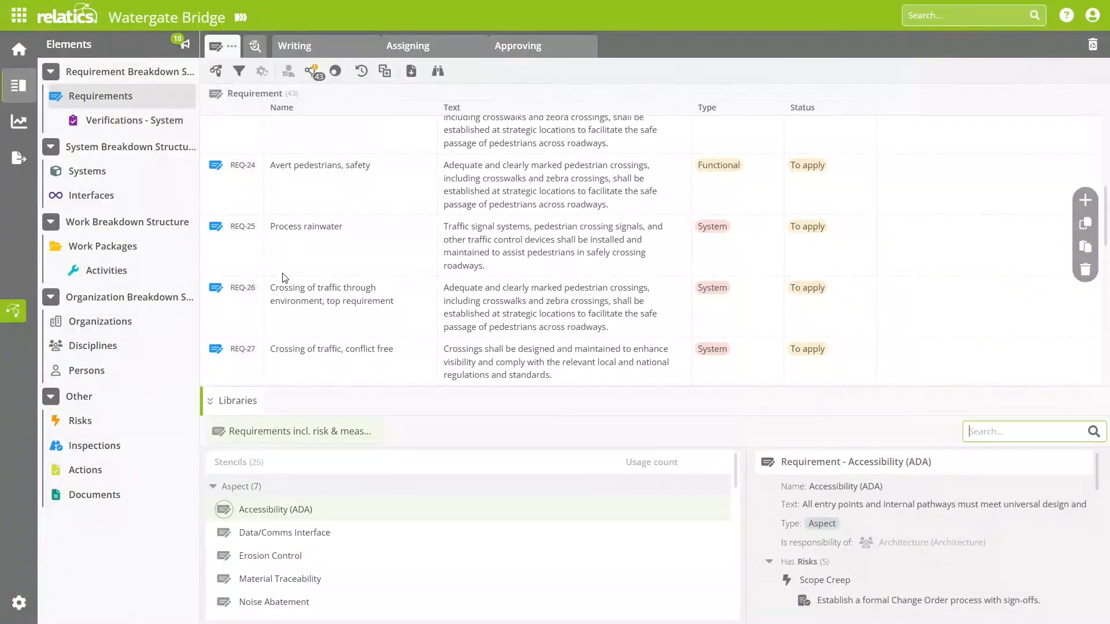
scroll(334, 249, down, 15)
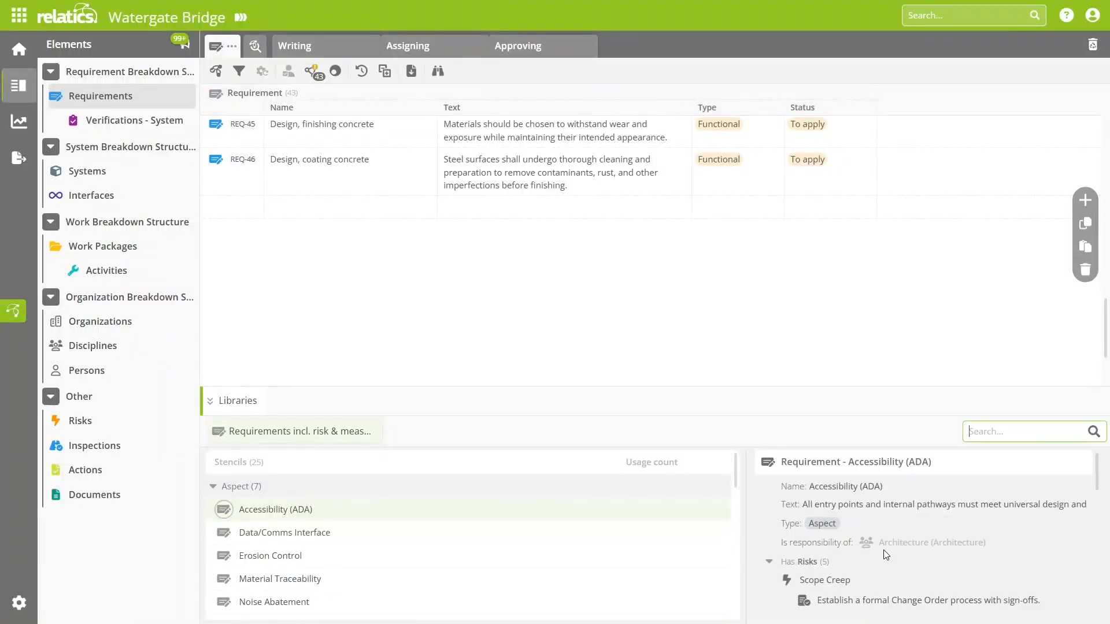
scroll(893, 525, down, 2)
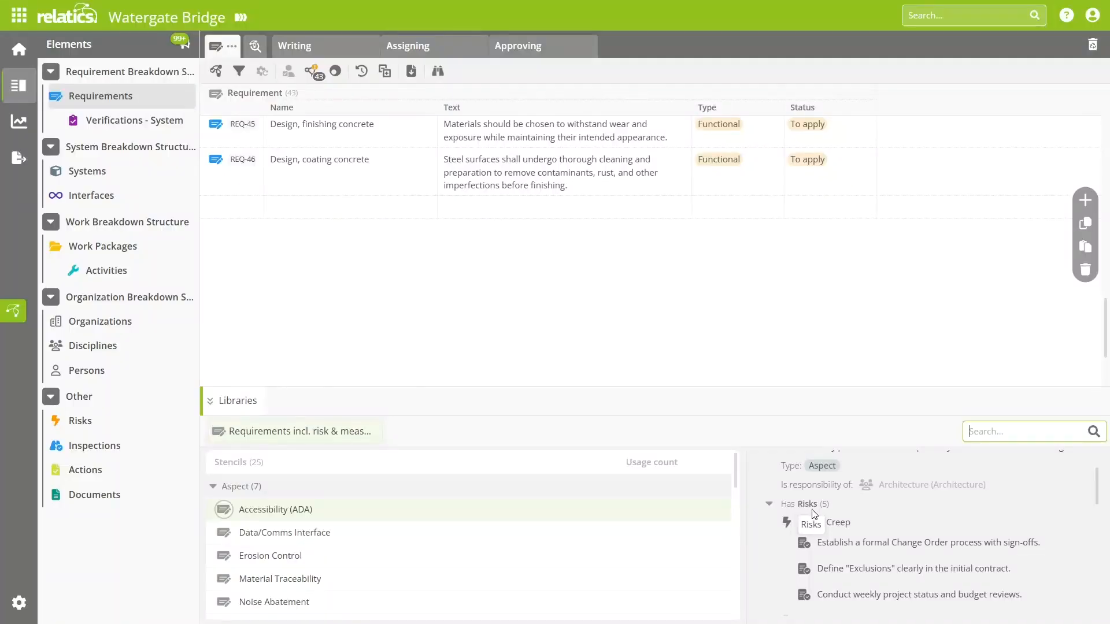
scroll(832, 518, down, 2)
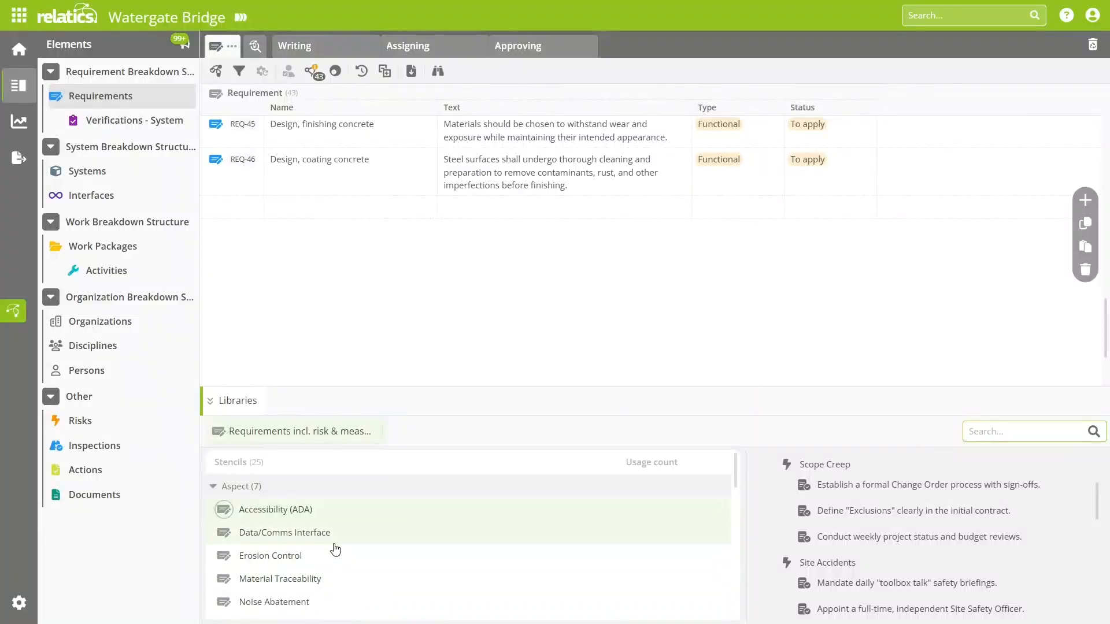
Step: Browse the requirement stencils grouped by type under Aspect, Functional and Interface
click(213, 487)
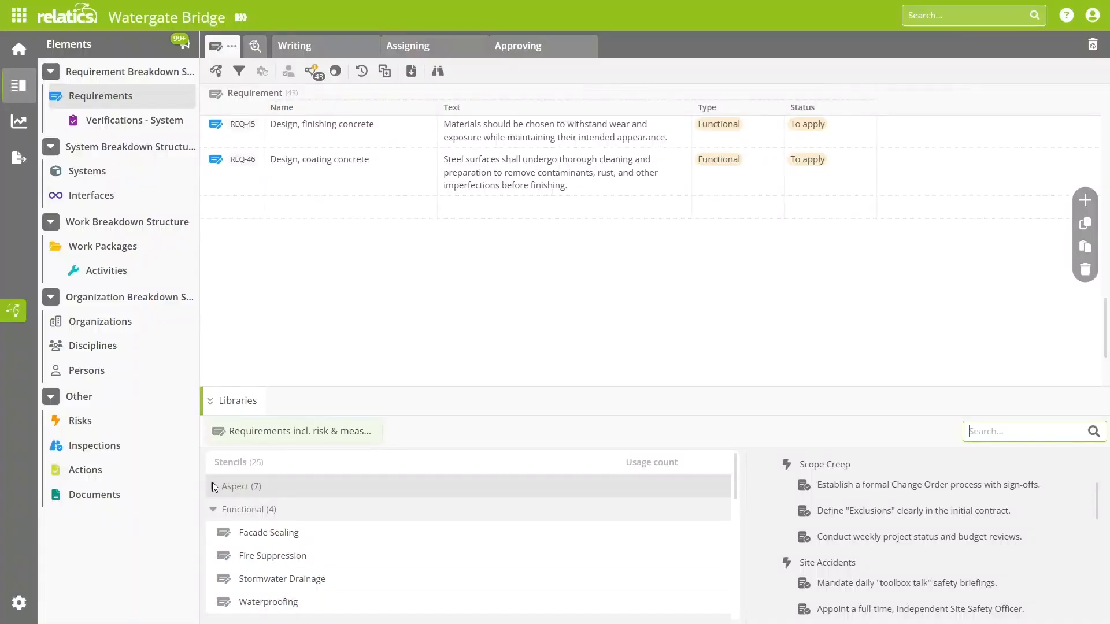
click(213, 511)
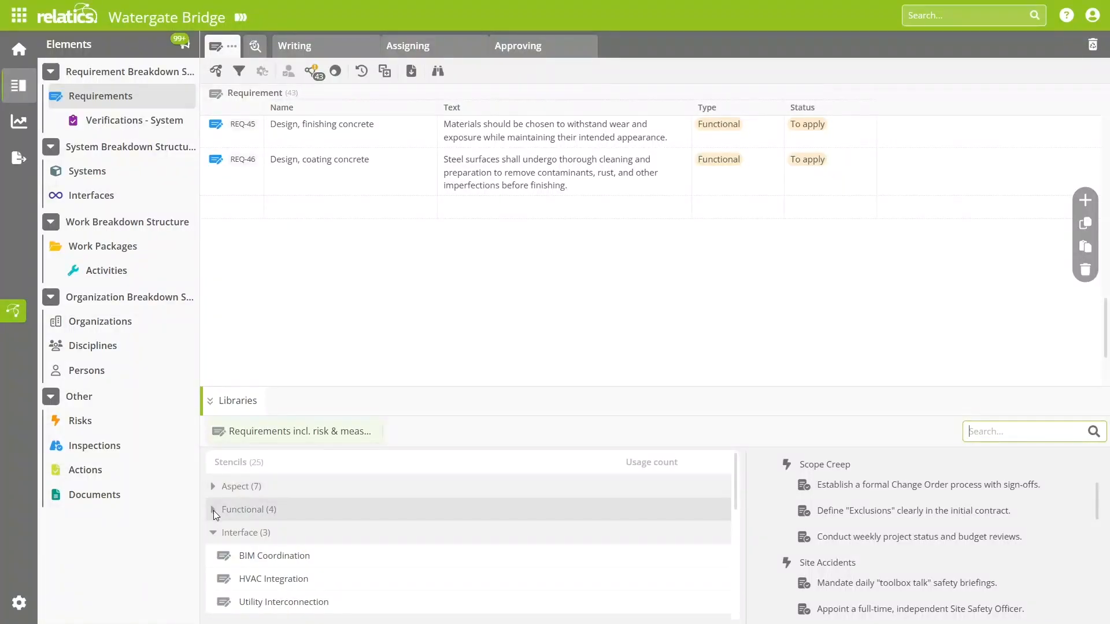
click(216, 532)
click(210, 487)
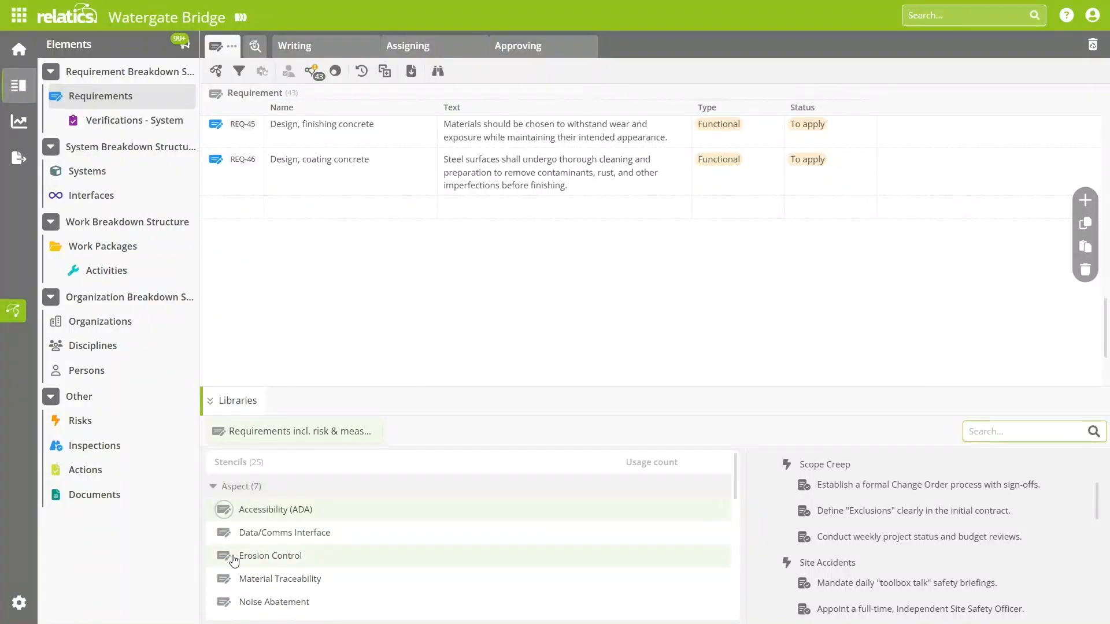
click(217, 487)
click(214, 508)
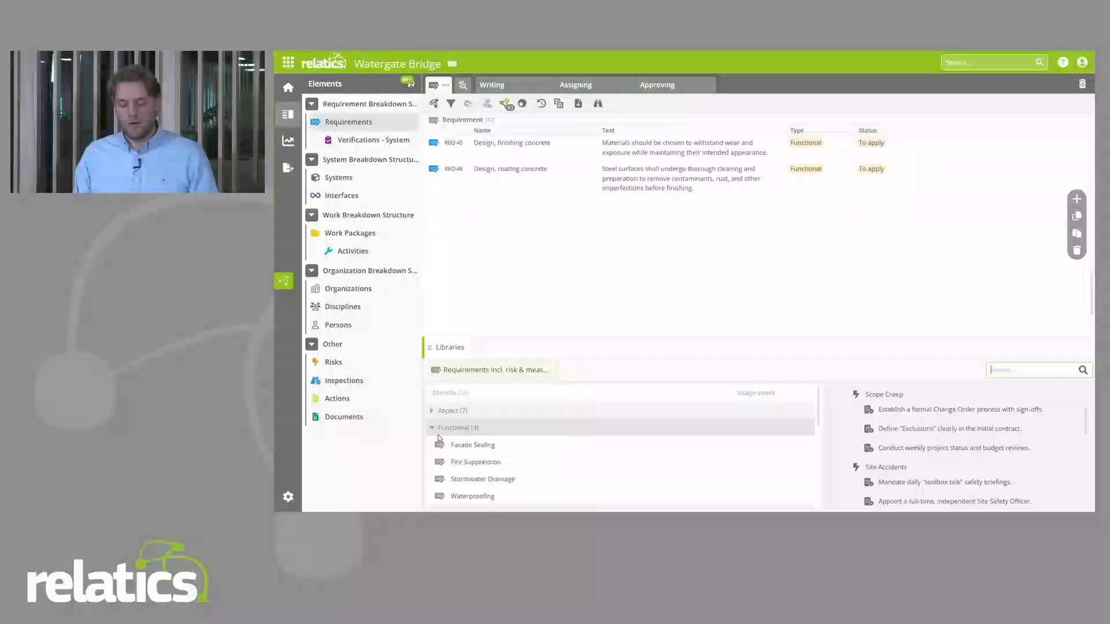
click(214, 509)
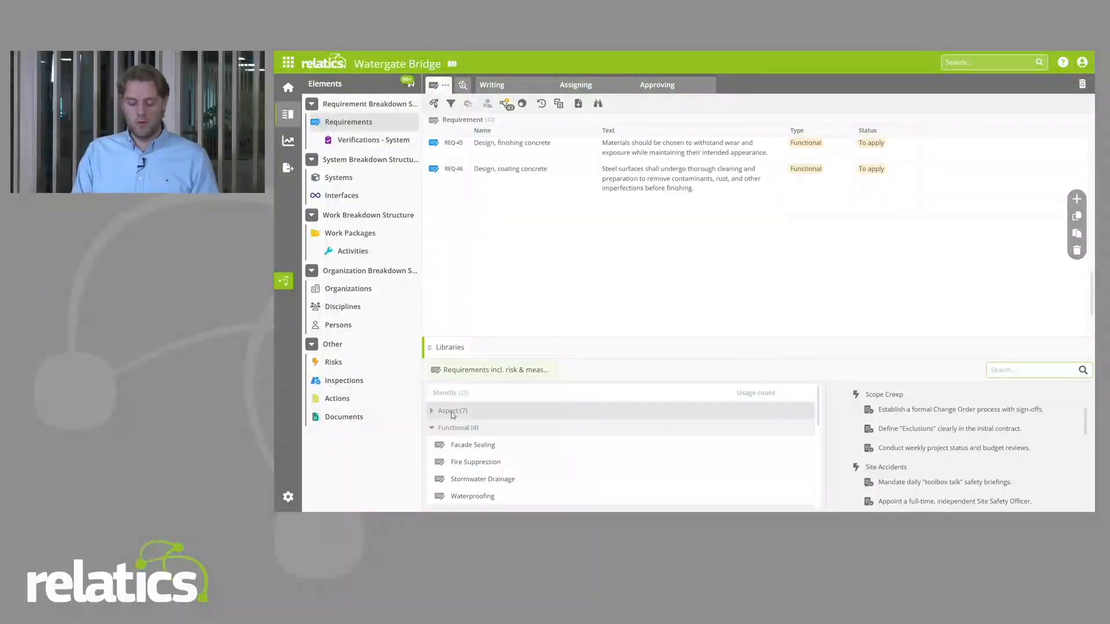
click(436, 428)
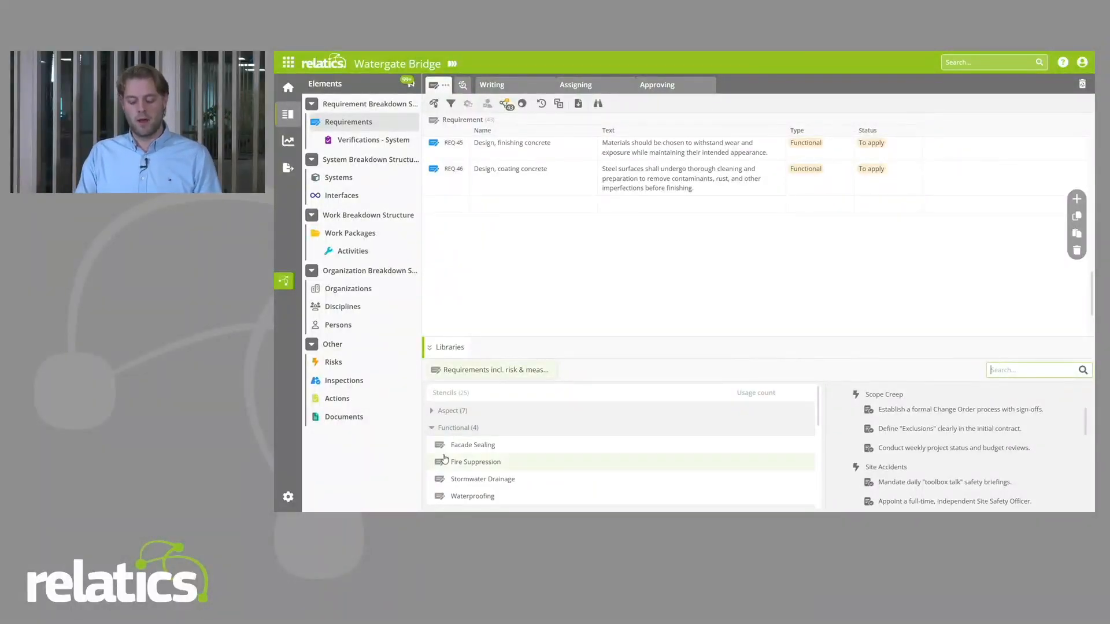
Step: Create requirements from the Aspect stencils Accessibility (ADA), Data/Comms Interface, Erosion Control and Material Traceability together
click(442, 410)
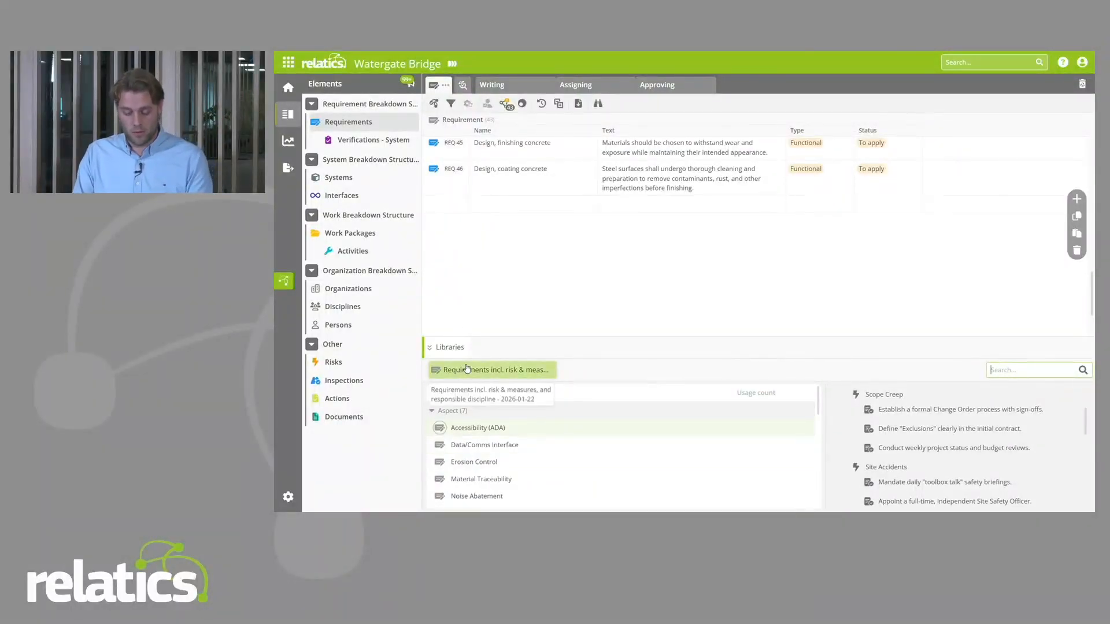
click(440, 463)
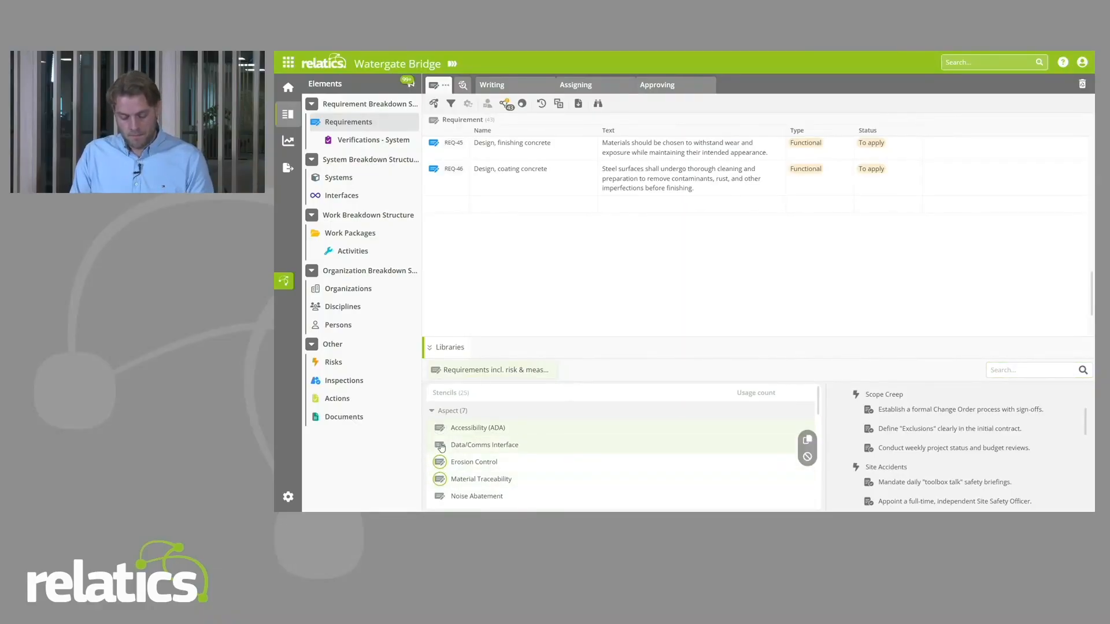
click(441, 446)
click(441, 429)
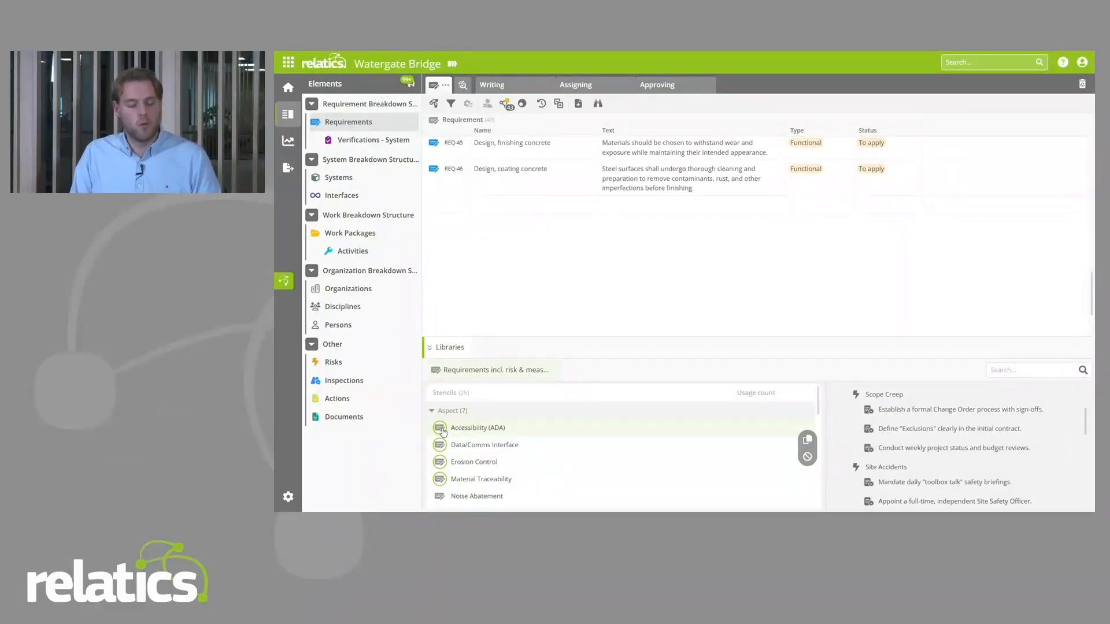
drag(442, 431, 435, 209)
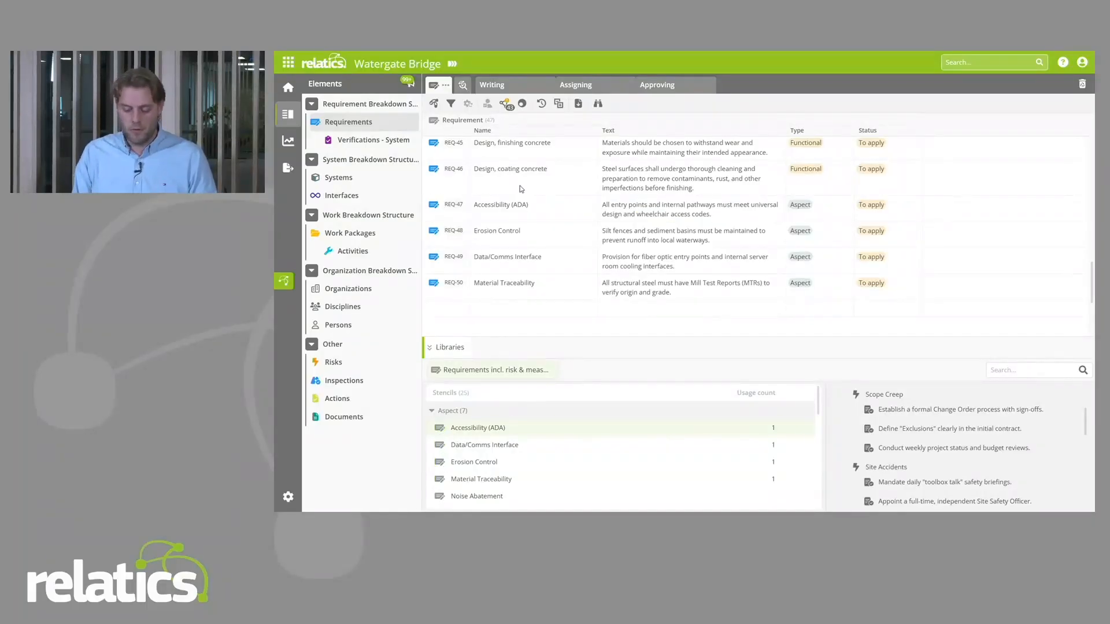
Step: Review the new Data/Comms Interface requirement, including the control measures of its Material Shortages risk, and narrow the details view
click(454, 255)
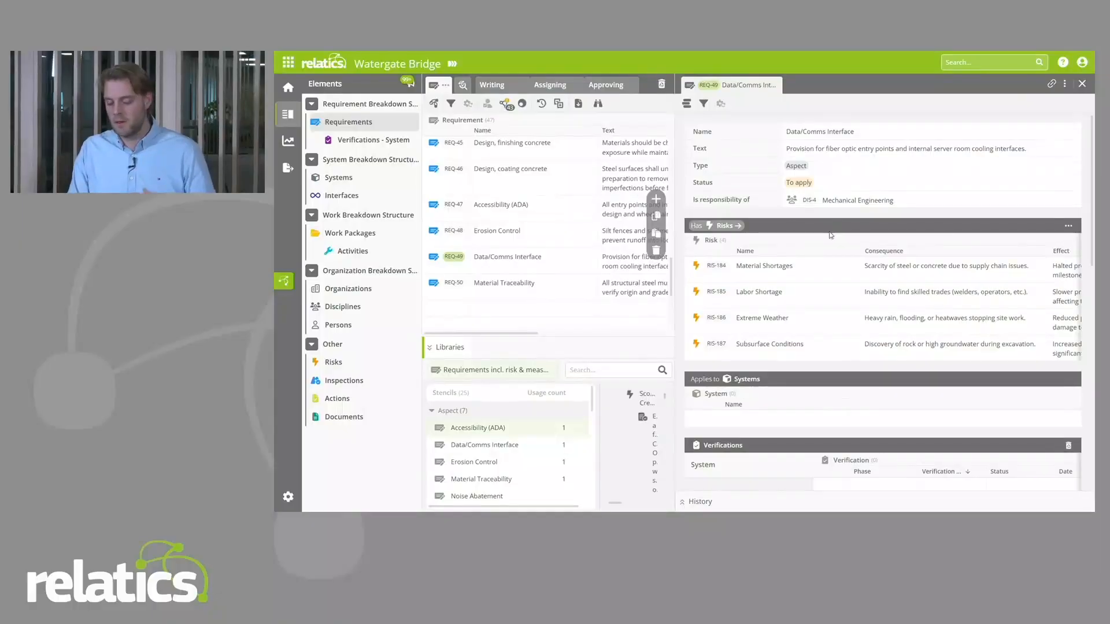
click(716, 266)
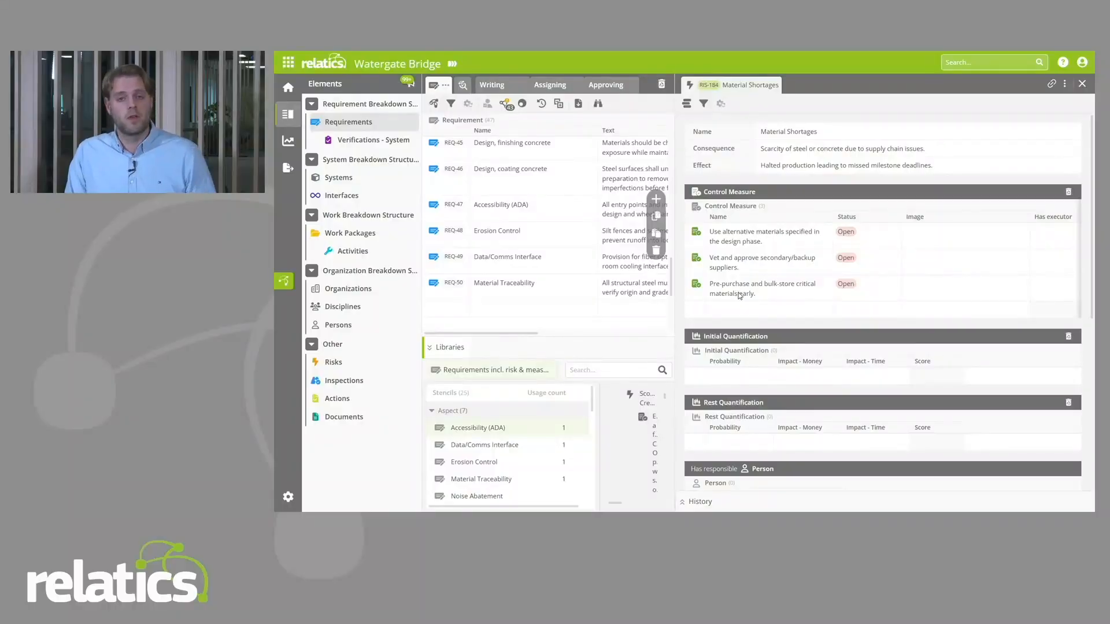
key(alt+Left)
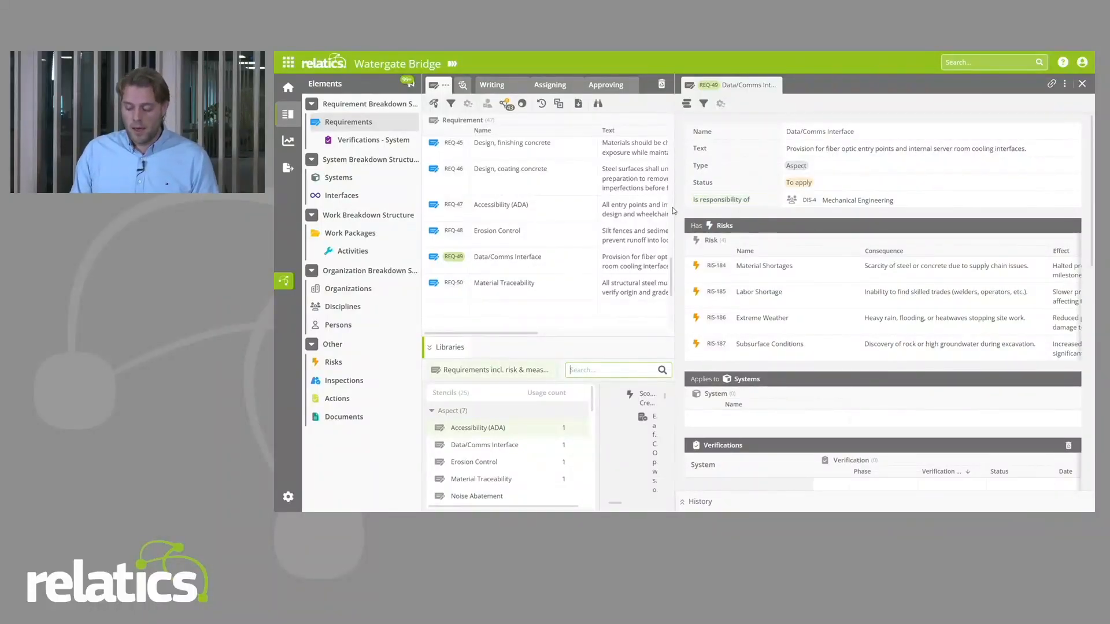
drag(676, 203, 757, 203)
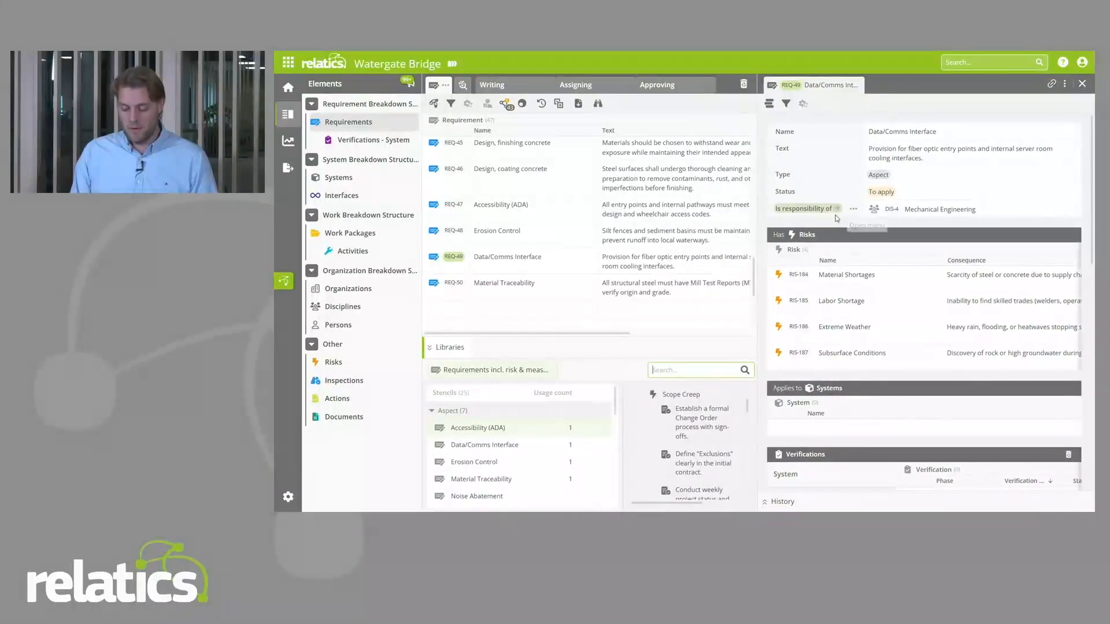
Step: Examine the Requirement element's relations, including its responsible Discipline, in the semantic model and close the Data/Comms Interface details
click(283, 279)
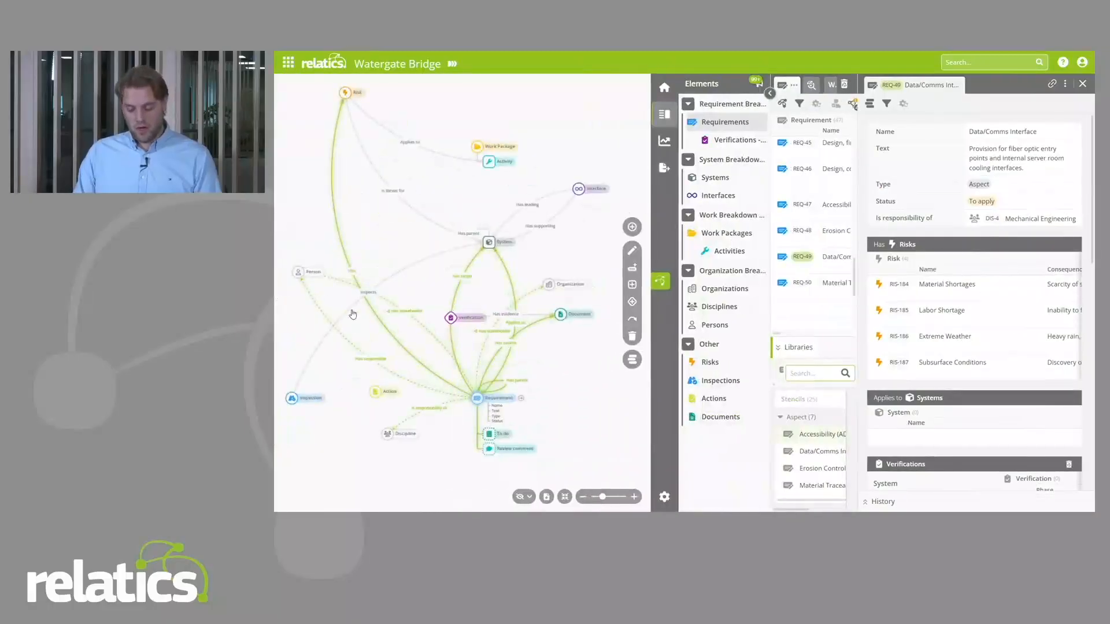
scroll(397, 470, up, 3)
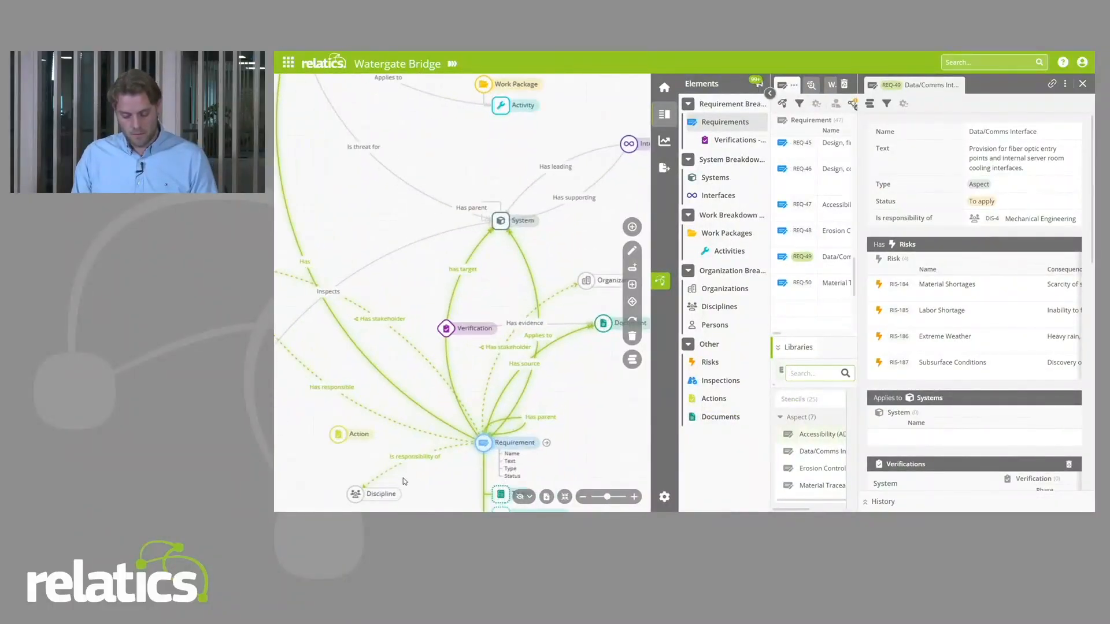
click(660, 281)
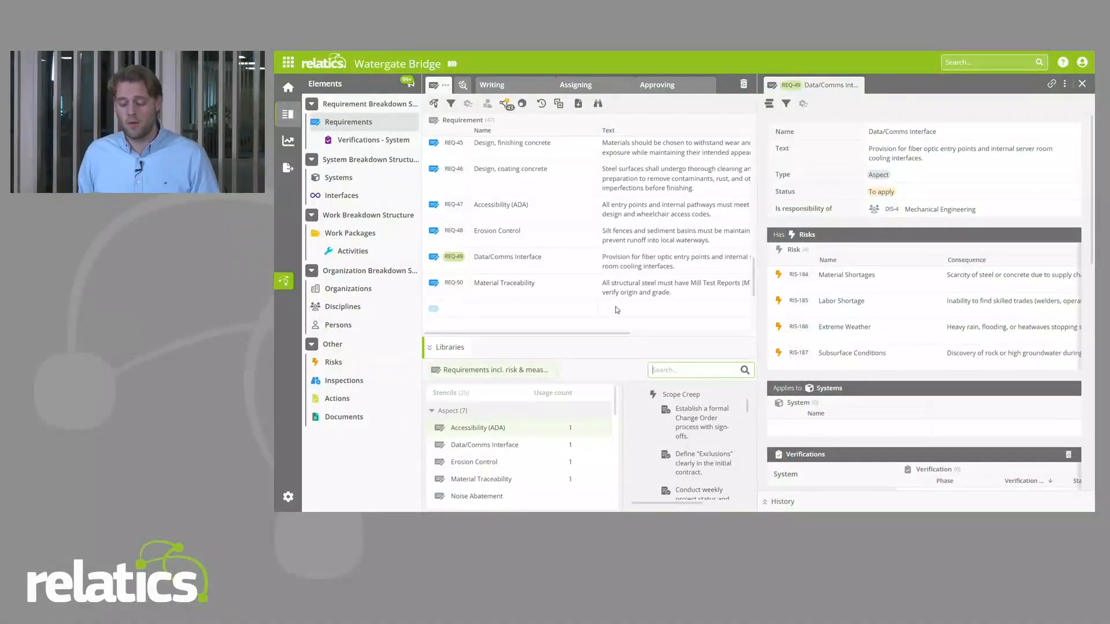
click(1082, 85)
scroll(861, 416, up, 3)
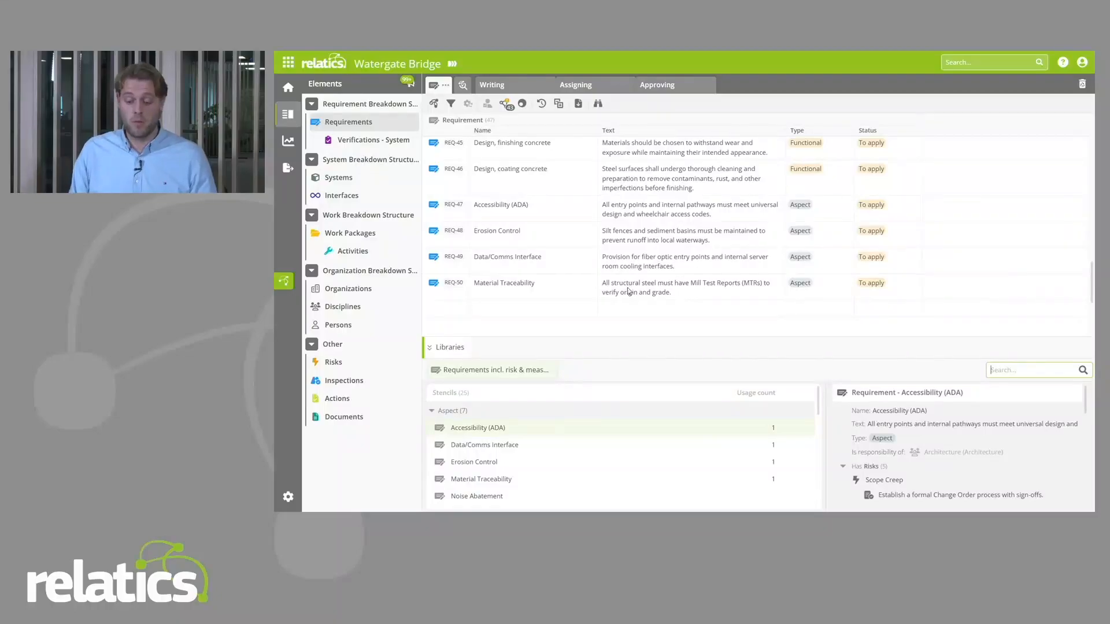
Step: Add a discipline named "New discipline" to the project's disciplines list
click(355, 306)
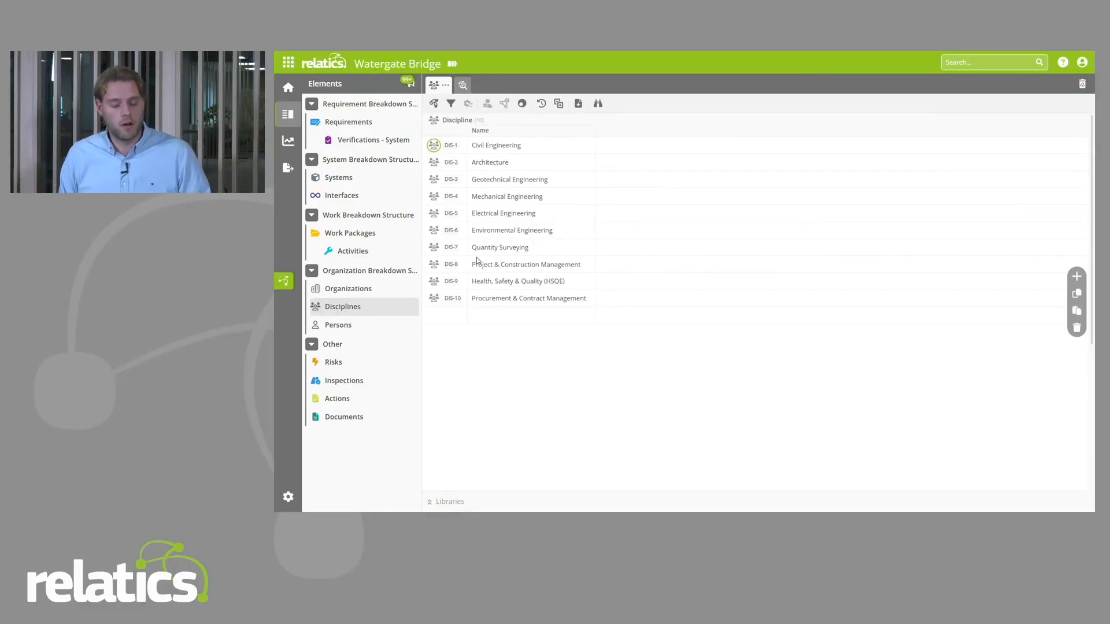
click(521, 318)
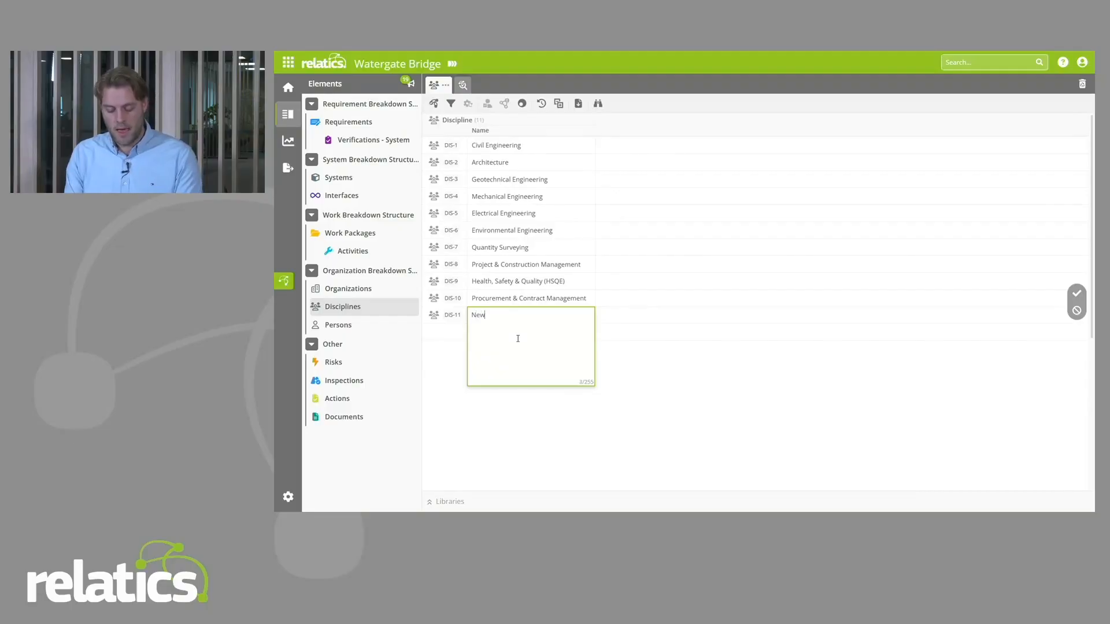
key(Return)
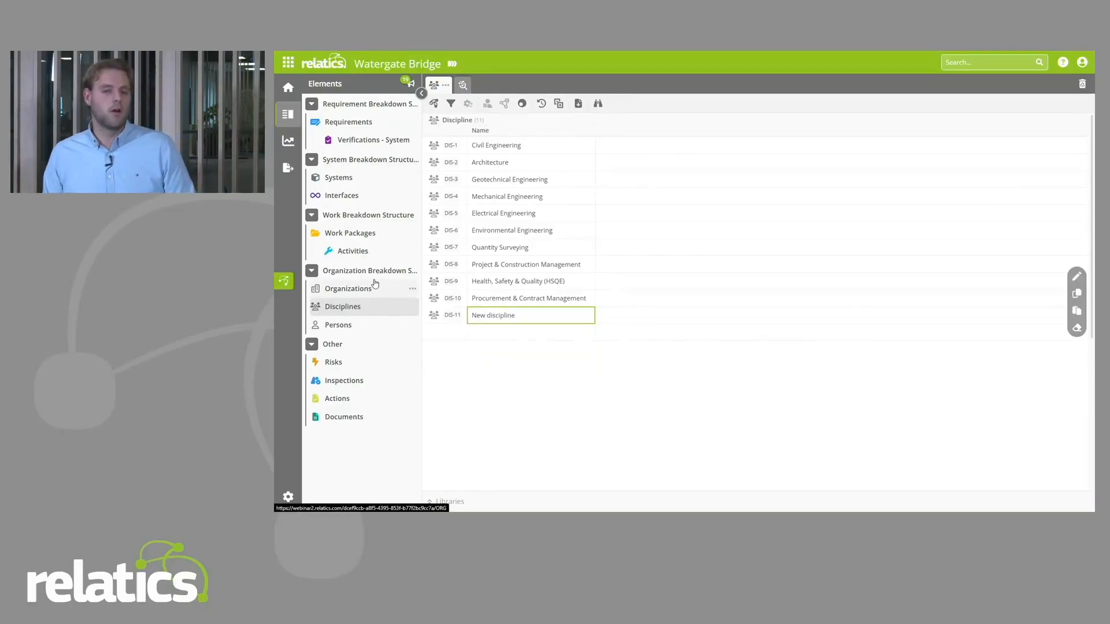
Step: Return to the project's requirements and open the details of the Accessibility (ADA) requirement
click(379, 121)
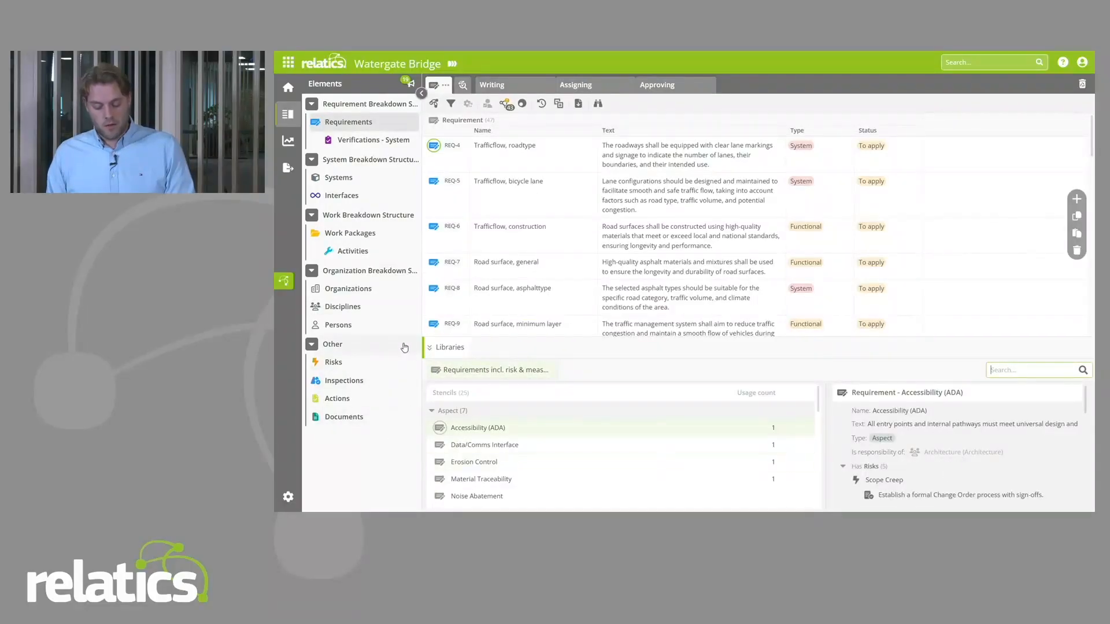
scroll(457, 281, down, 5)
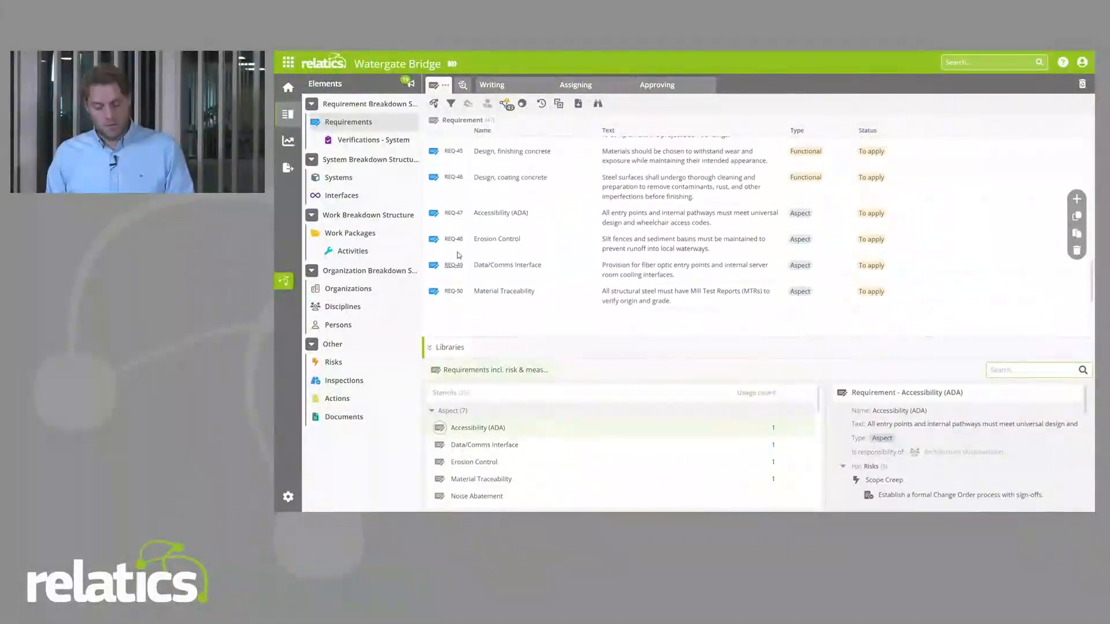
click(455, 291)
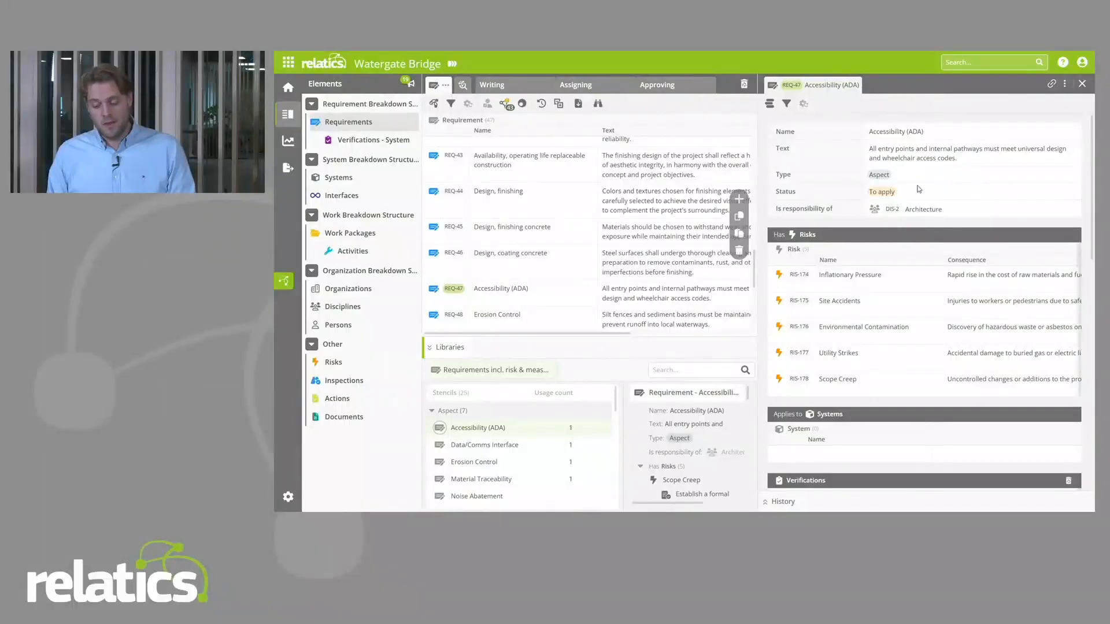